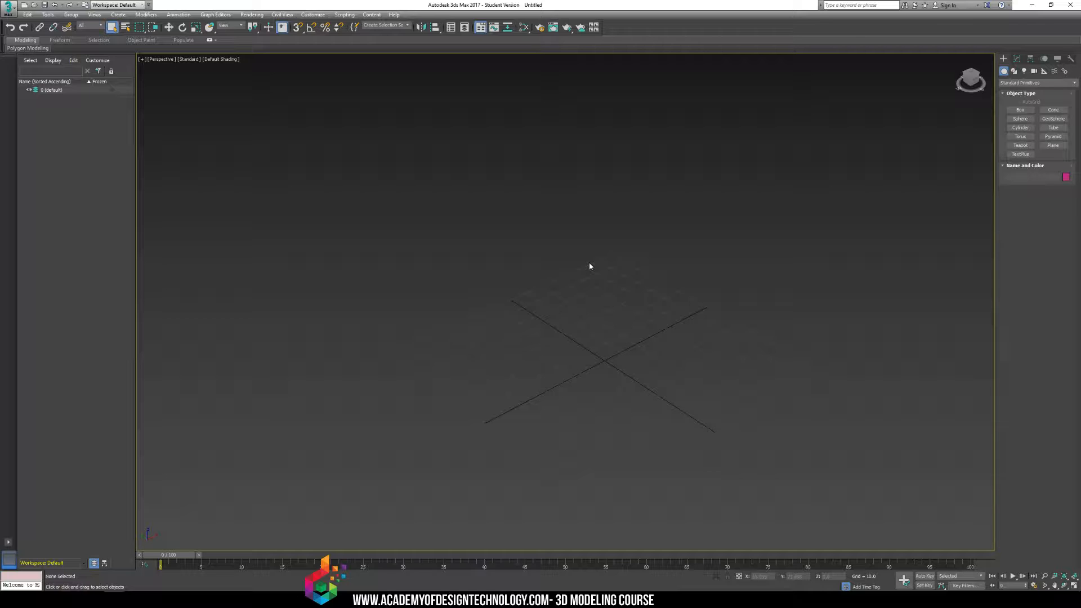
# - Reset the scene without saving the changes and maximize the Perspective viewport
pyautogui.scroll(4, 589, 264)
pyautogui.click(2, 4)
pyautogui.click(31, 52)
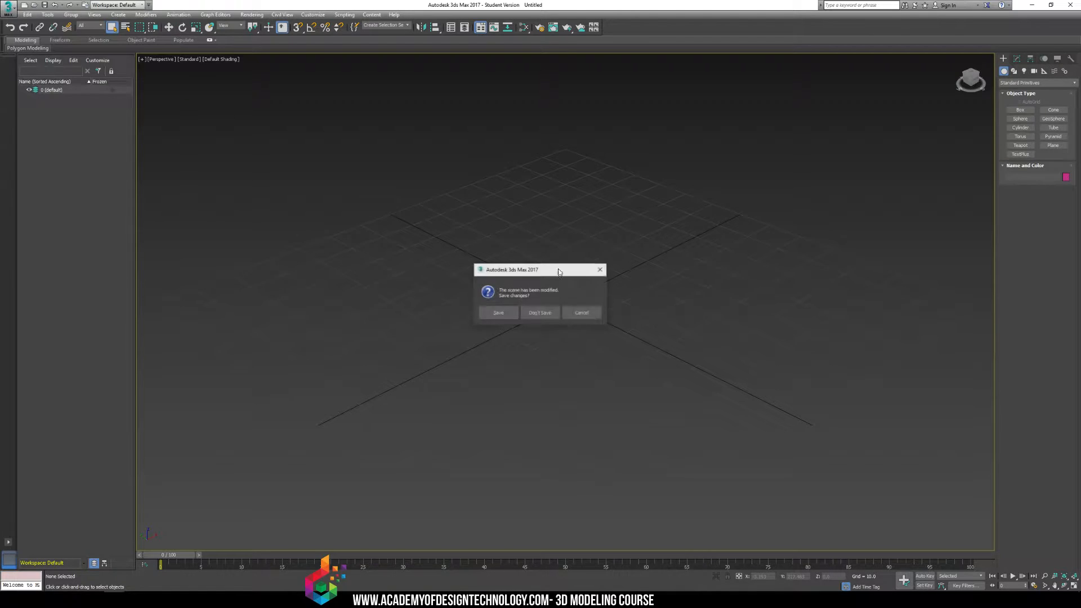
pyautogui.click(540, 313)
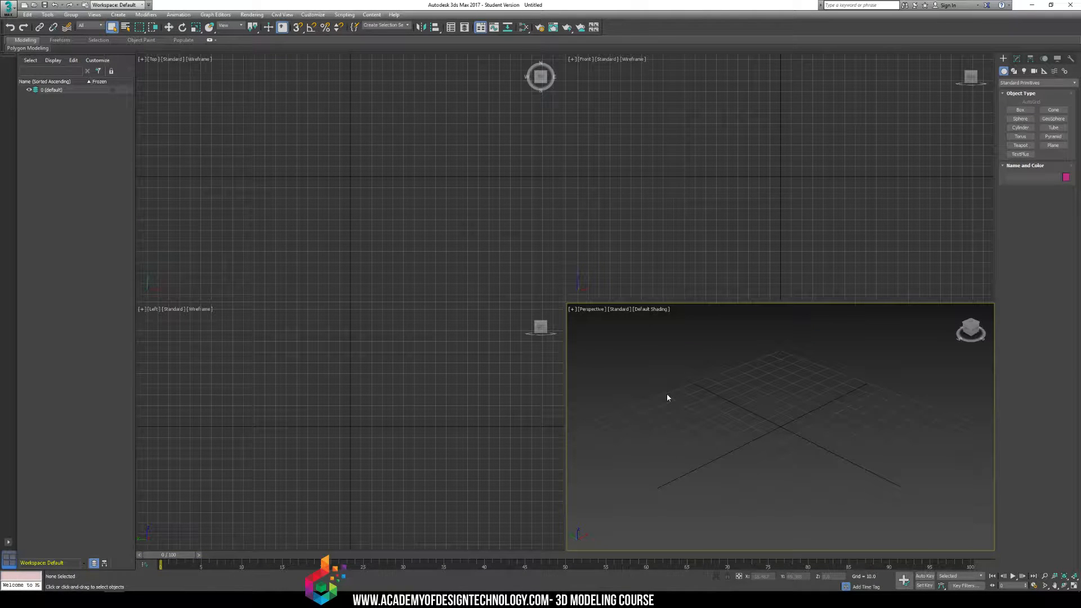
pyautogui.click(572, 310)
pyautogui.click(597, 316)
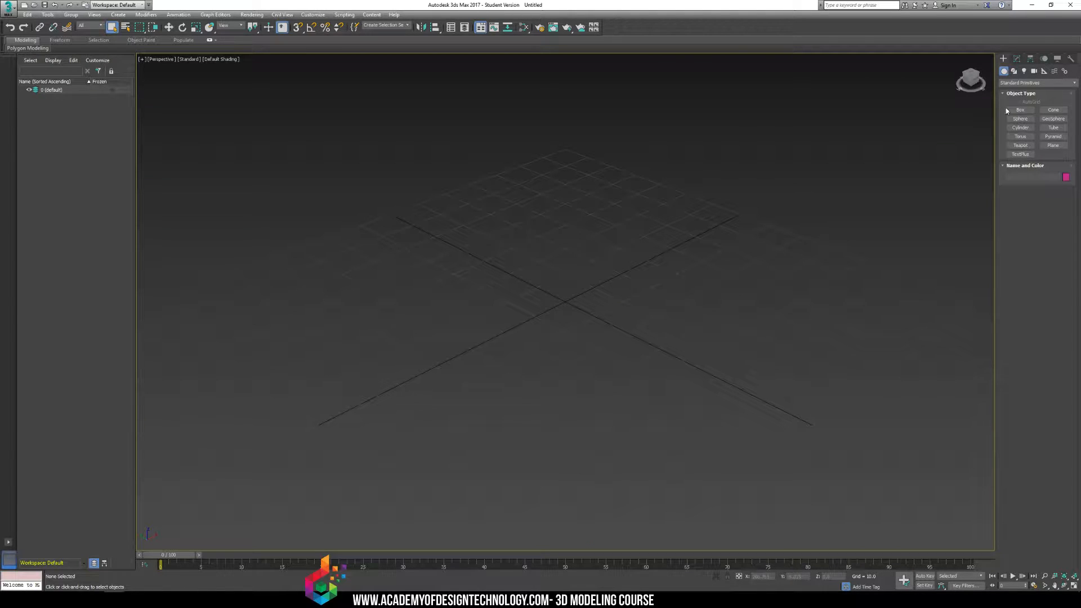
# - Create a standard box about 46 units long, 69 wide and 35 high near the centre of the grid
pyautogui.click(1020, 110)
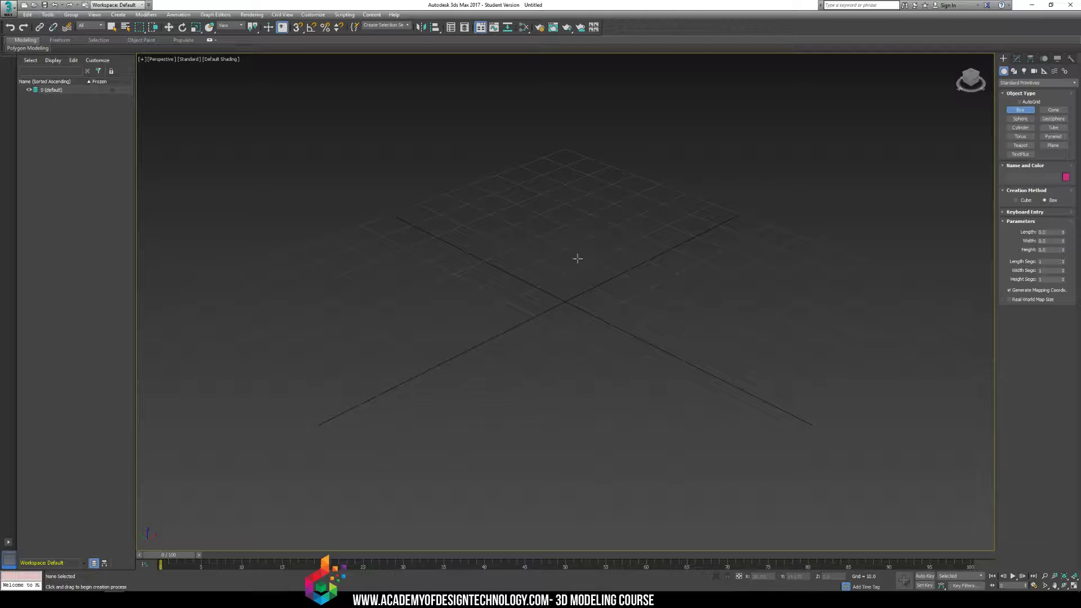
pyautogui.moveTo(591, 236); pyautogui.dragTo(526, 416)
pyautogui.click(510, 285)
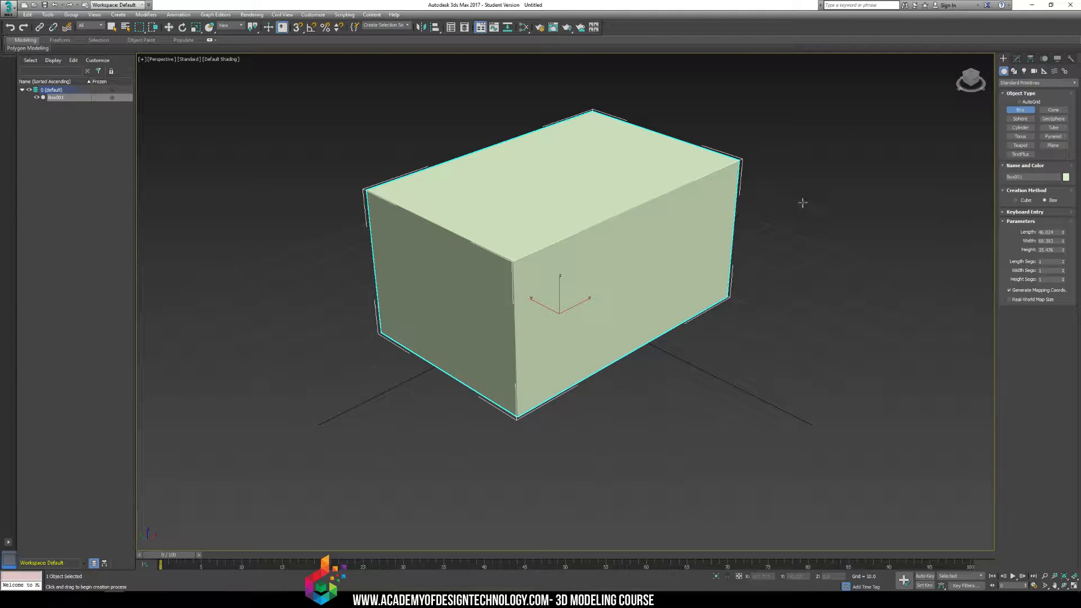
pyautogui.moveTo(628, 194); pyautogui.dragTo(662, 272, button='middle')
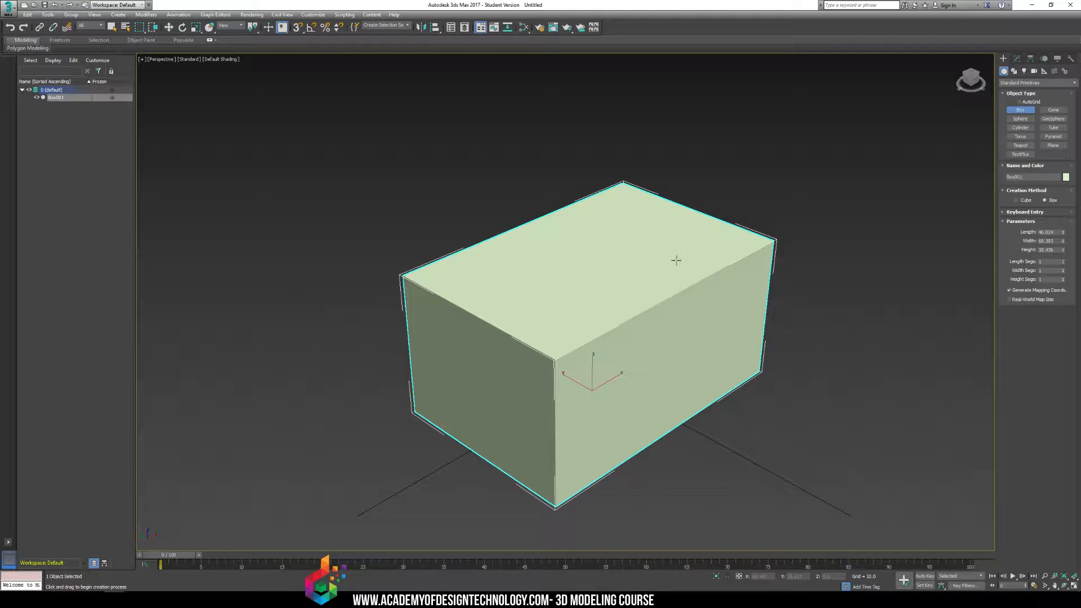
# - Compare the box in wireframe and shaded display, ending in shaded mode
pyautogui.click(1016, 58)
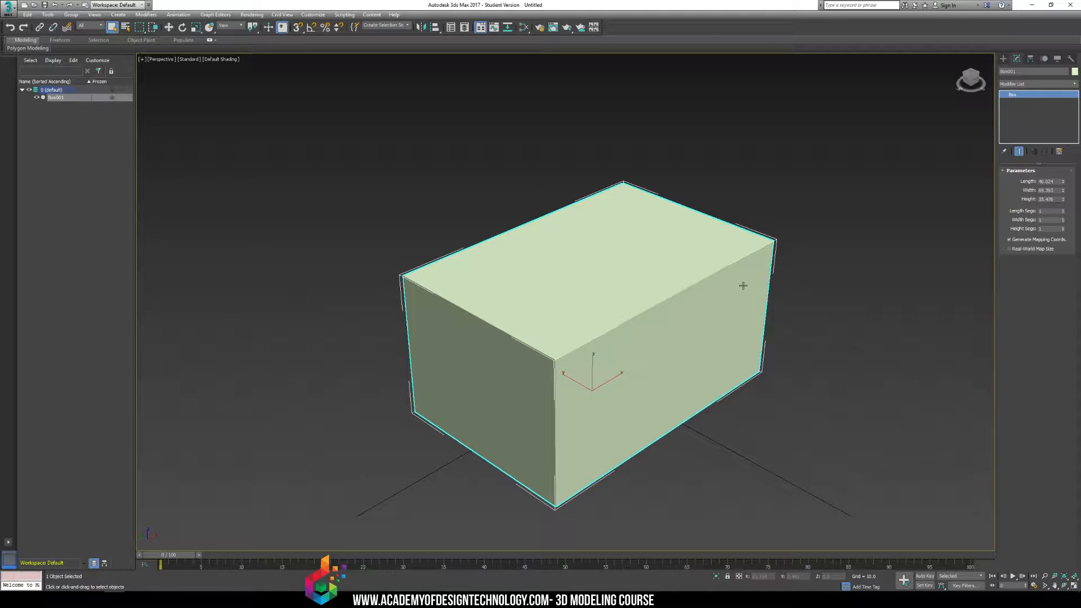
pyautogui.press('F3')
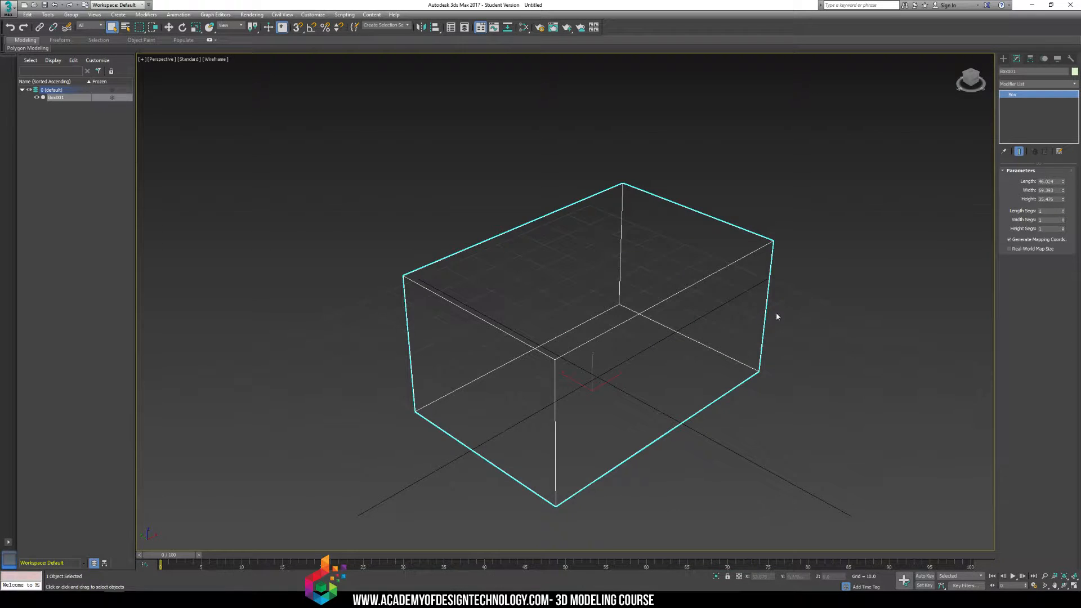
pyautogui.moveTo(776, 317)
pyautogui.mouseDown(button='middle')
pyautogui.moveTo(788, 280)
pyautogui.moveTo(789, 310)
pyautogui.mouseUp(button='middle')
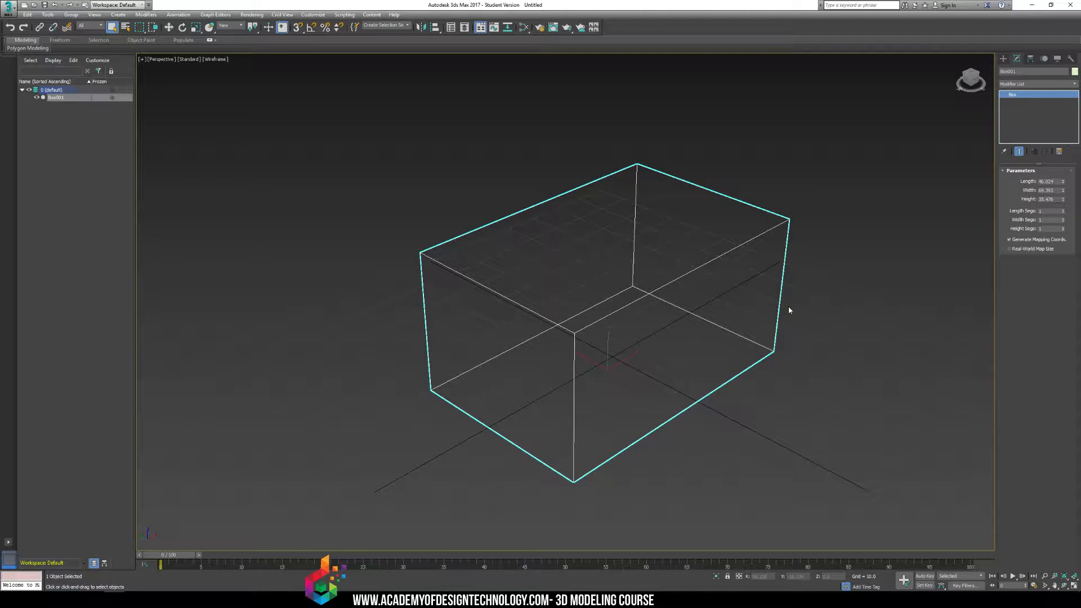
pyautogui.press('F3')
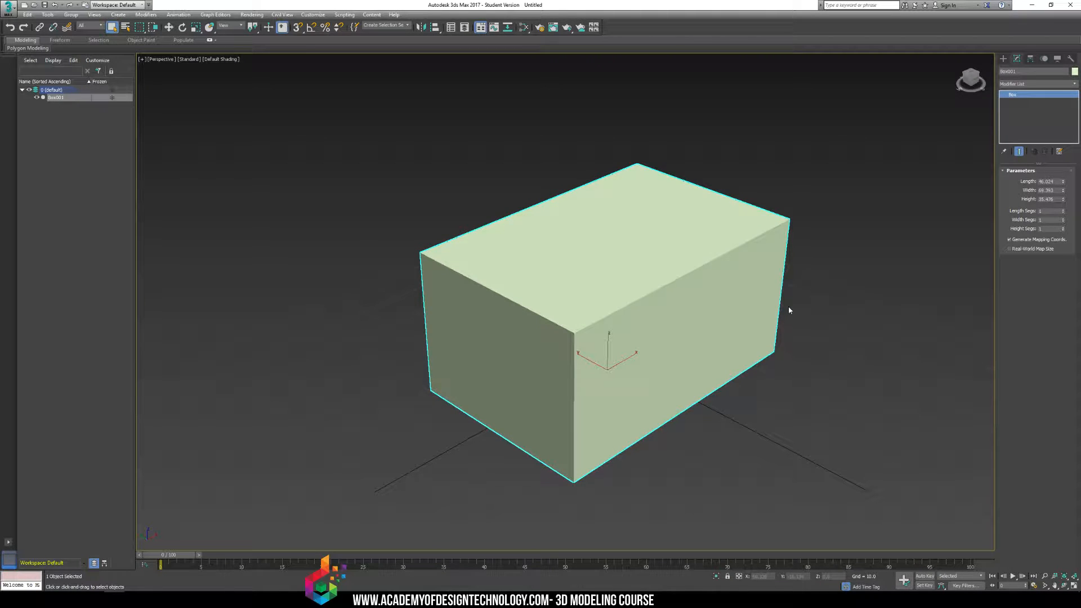
pyautogui.press('F3')
pyautogui.press('F3')
# - Add an Edit Poly modifier to the box
pyautogui.click(1073, 83)
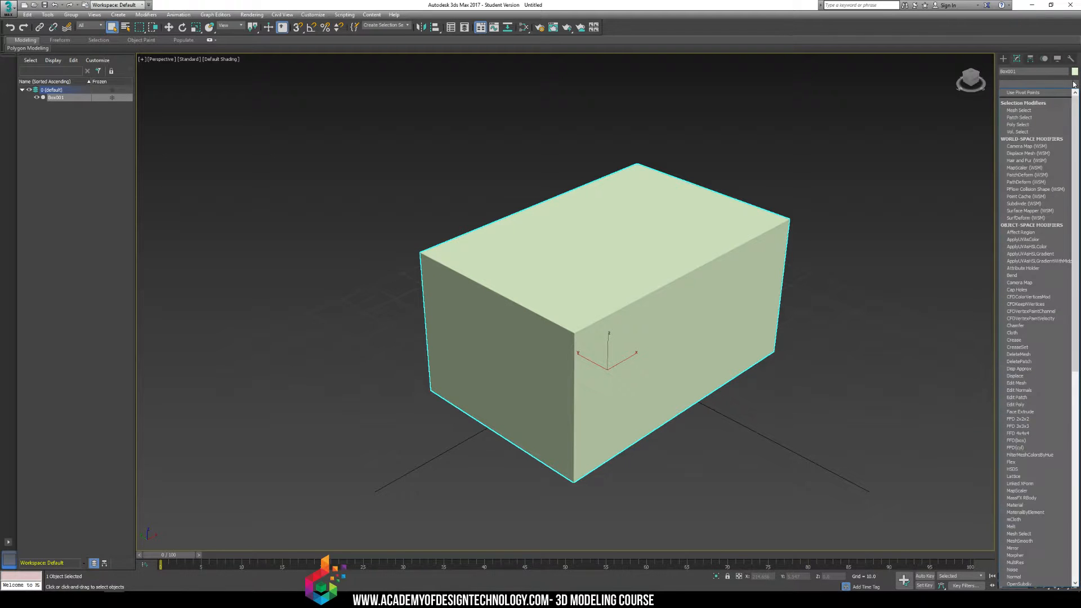
pyautogui.press('e')
pyautogui.press('e')
pyautogui.press('e')
pyautogui.press('e')
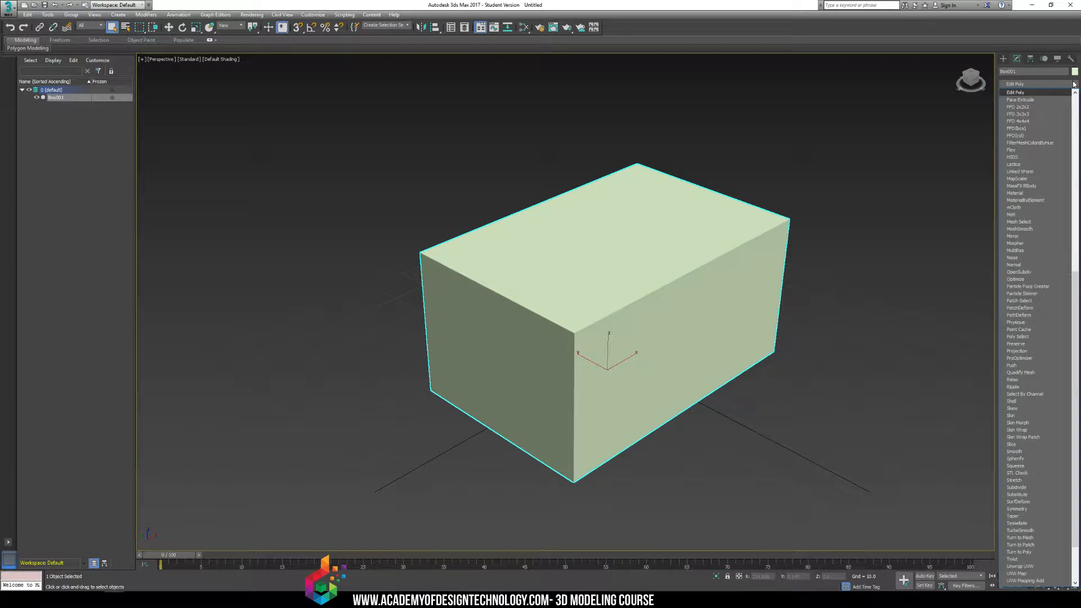
pyautogui.press('Return')
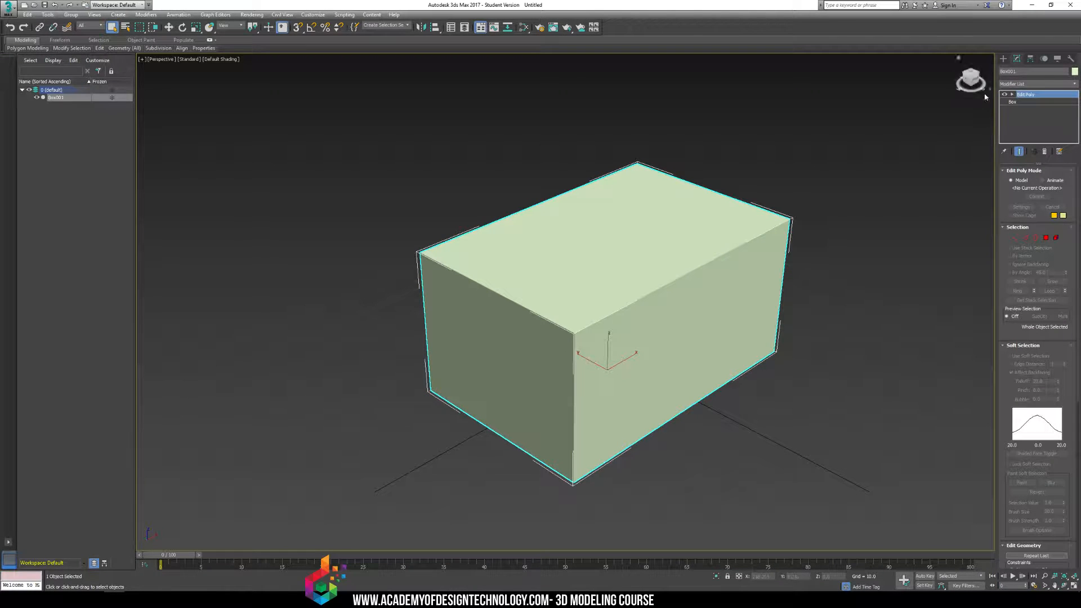
# - Try moving two of the box's top corner vertices at Vertex level and undo each move
pyautogui.click(1012, 94)
pyautogui.click(1027, 101)
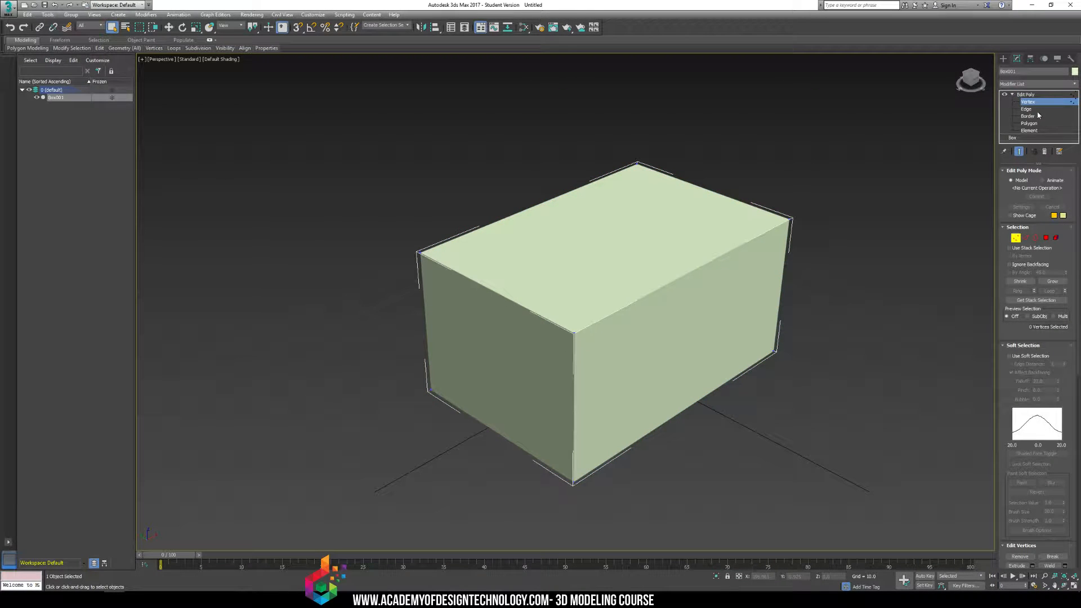
pyautogui.click(420, 254)
pyautogui.press('w')
pyautogui.moveTo(419, 233); pyautogui.dragTo(424, 264)
pyautogui.hotkey('ctrl', 'z')
pyautogui.click(574, 333)
pyautogui.moveTo(575, 320); pyautogui.dragTo(574, 332)
pyautogui.hotkey('ctrl', 'z')
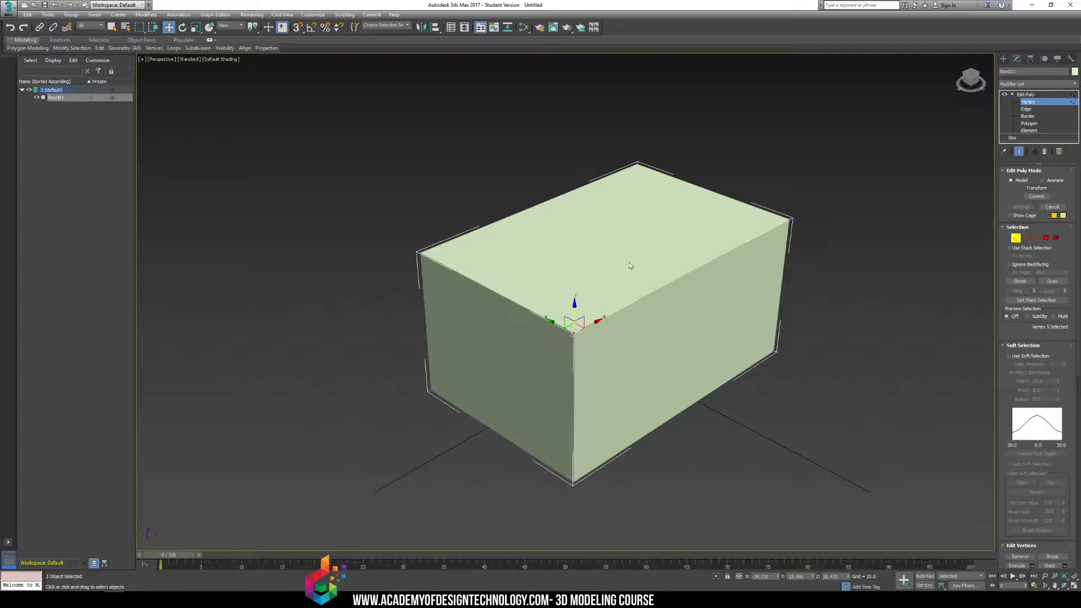
# - Try raising the box's top face at Polygon level, undo the move and clear the selection
pyautogui.click(1025, 123)
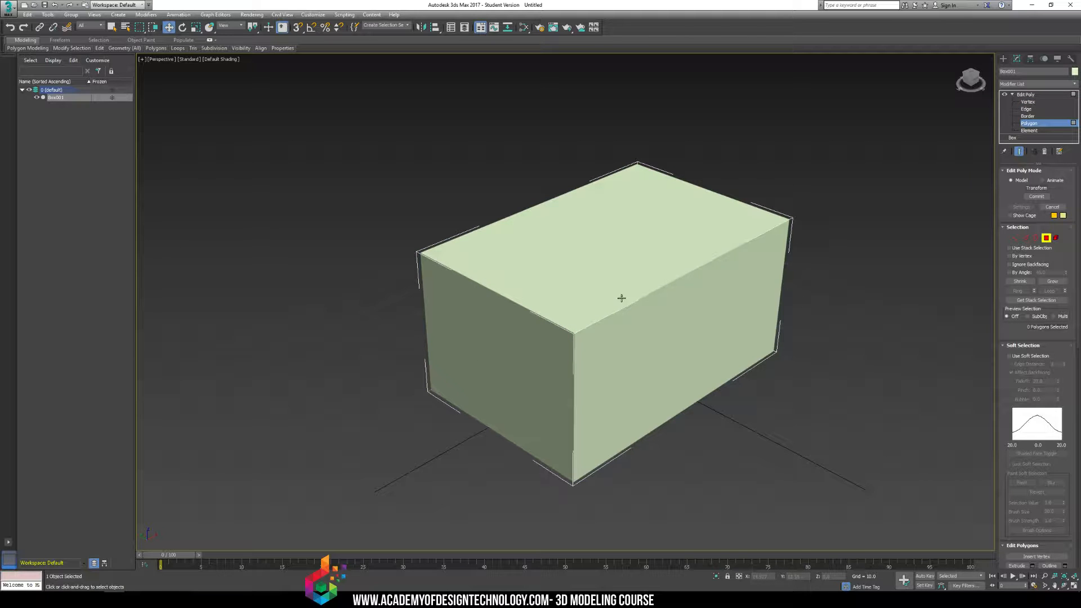
pyautogui.click(671, 323)
pyautogui.click(595, 213)
pyautogui.moveTo(598, 218); pyautogui.dragTo(586, 126)
pyautogui.hotkey('ctrl', 'z')
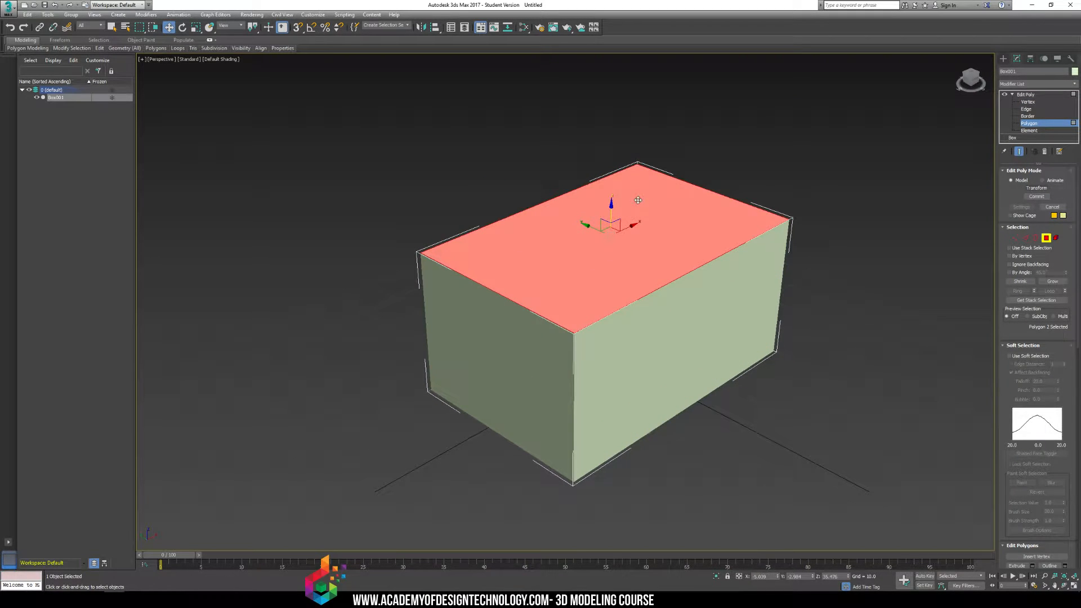
pyautogui.click(782, 180)
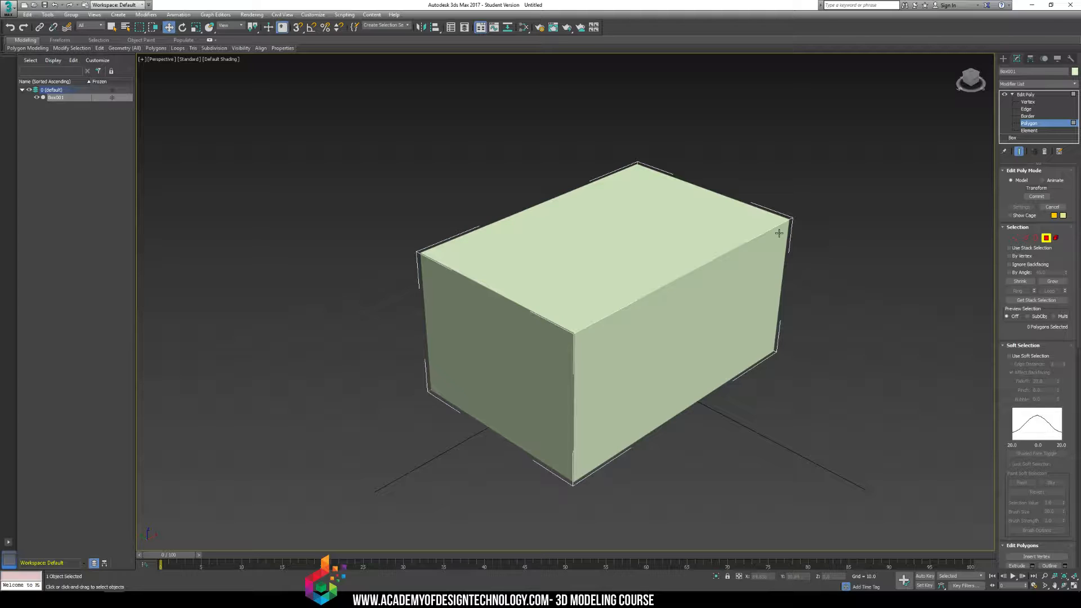
# - Leave sub-object editing, set the Perspective viewport's shading to Hidden Line and deselect the box
pyautogui.click(1003, 59)
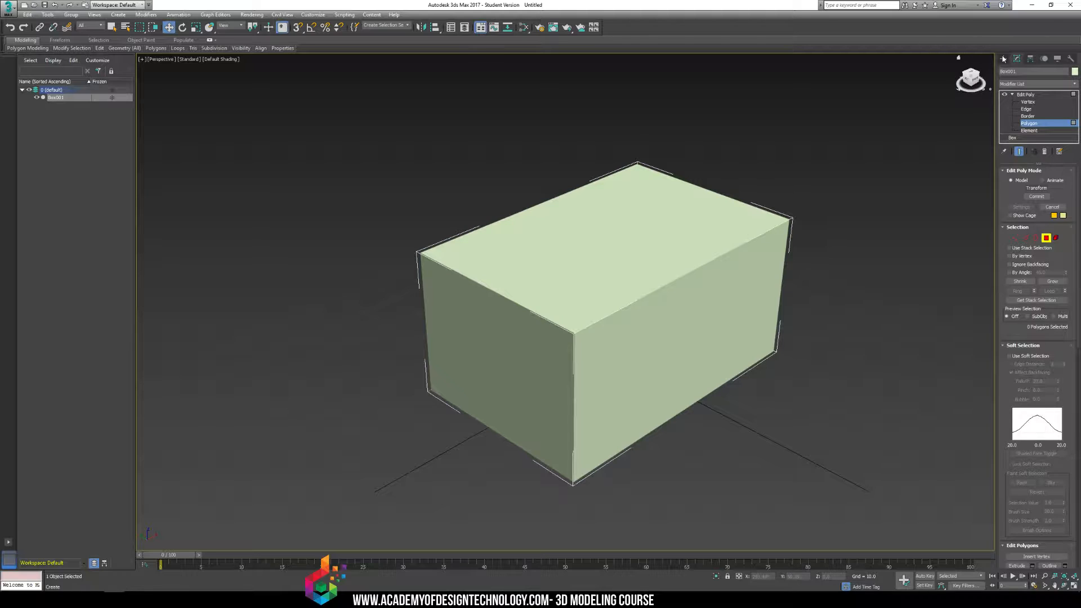
pyautogui.click(224, 59)
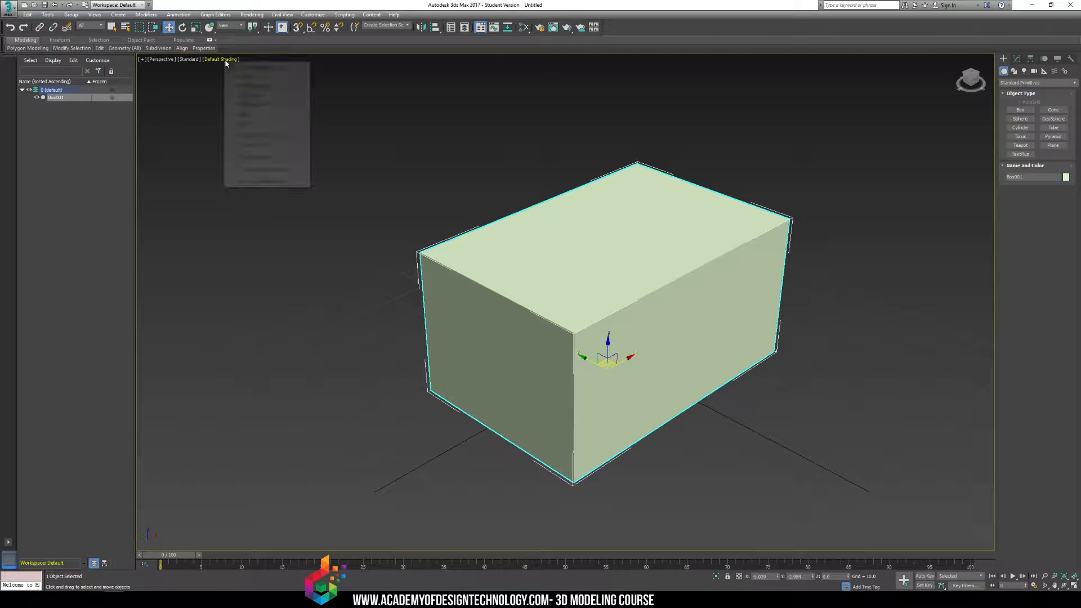
pyautogui.click(252, 104)
pyautogui.click(741, 186)
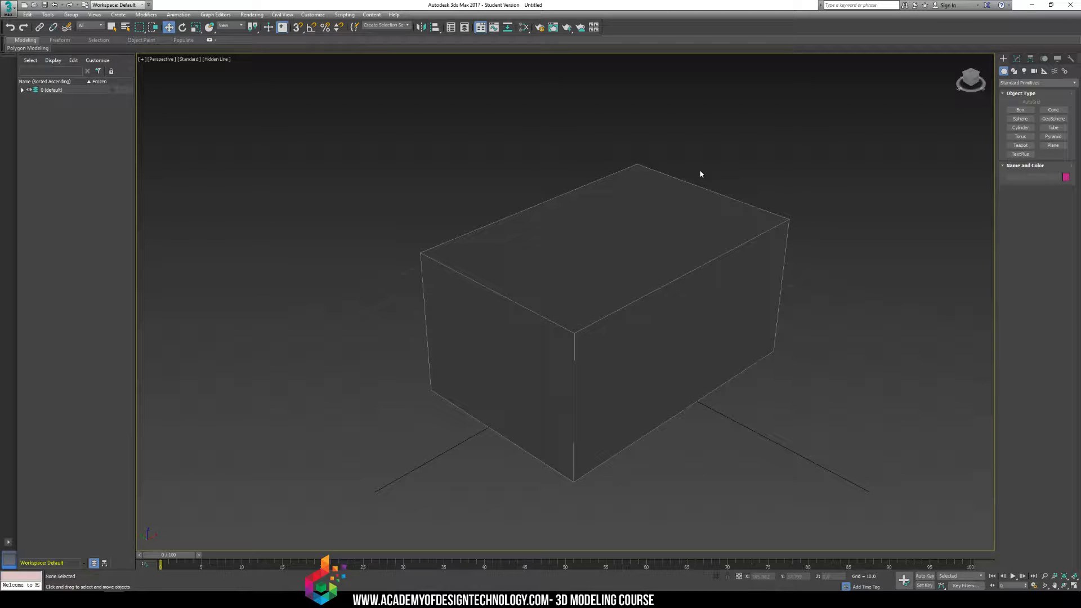
# - Reselect the box, enter the Polygon level of its Edit Poly modifier and collapse the Soft Selection settings
pyautogui.scroll(5, 697, 176)
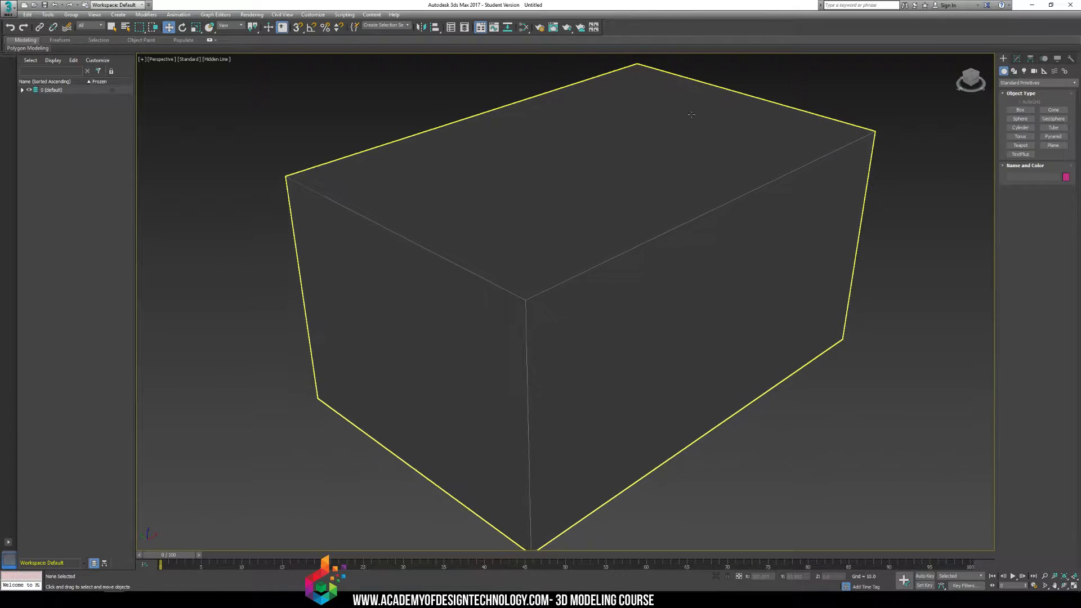
pyautogui.keyDown('alt'); pyautogui.moveTo(692, 114); pyautogui.dragTo(647, 171, button='middle'); pyautogui.keyUp('alt')
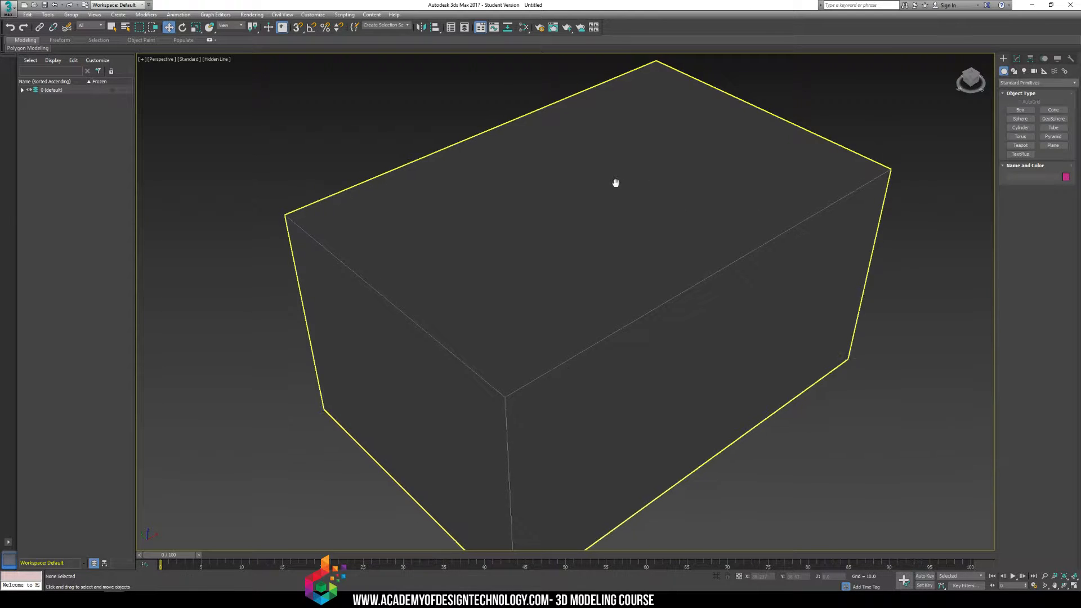
pyautogui.scroll(-4, 647, 176)
pyautogui.click(651, 206)
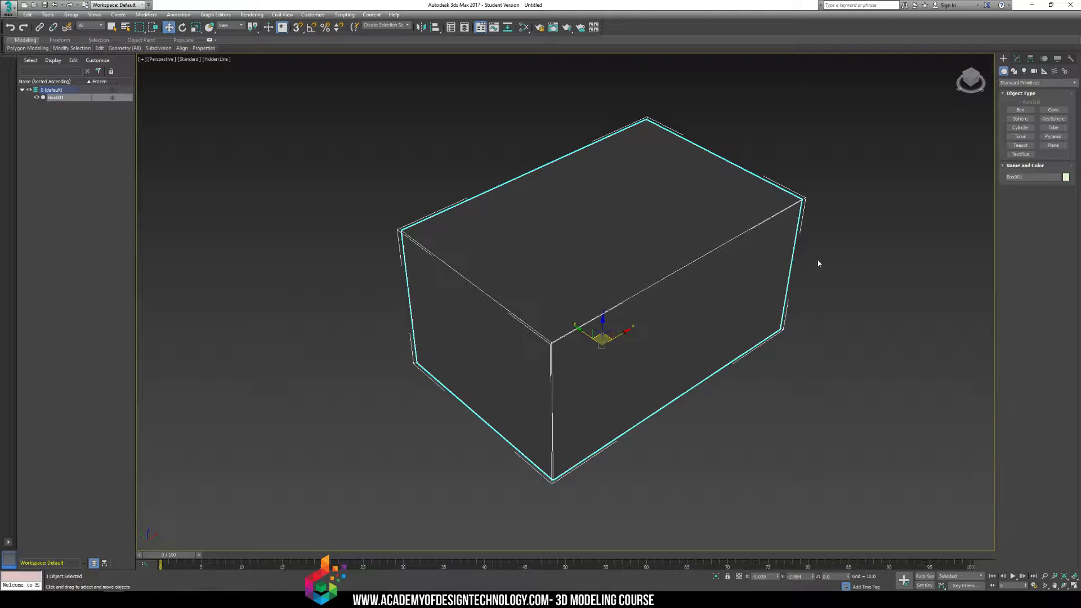
pyautogui.click(859, 214)
pyautogui.click(715, 188)
pyautogui.click(1015, 60)
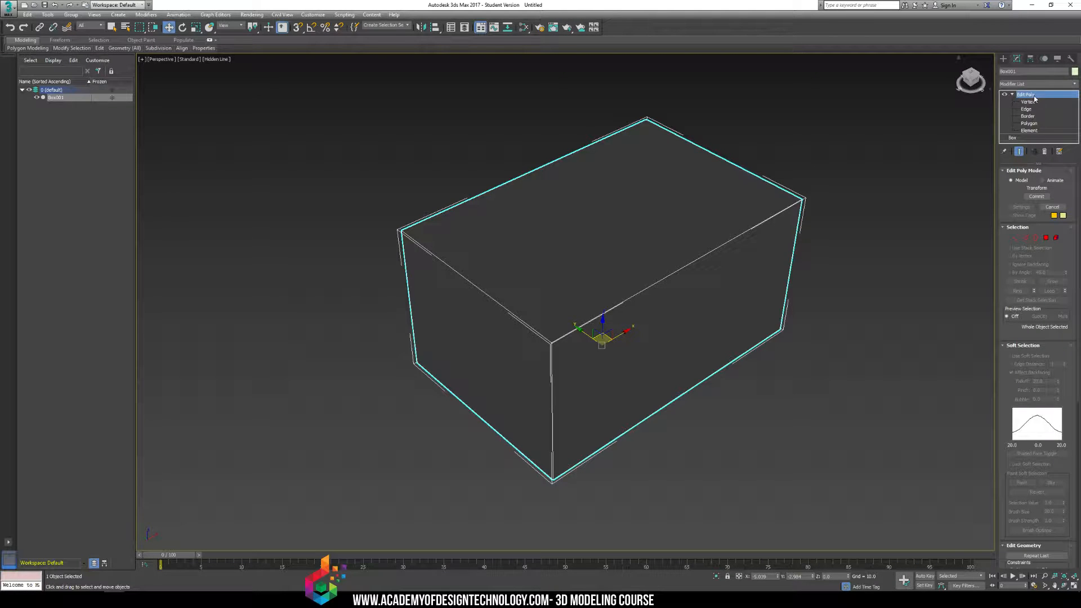
pyautogui.click(1035, 122)
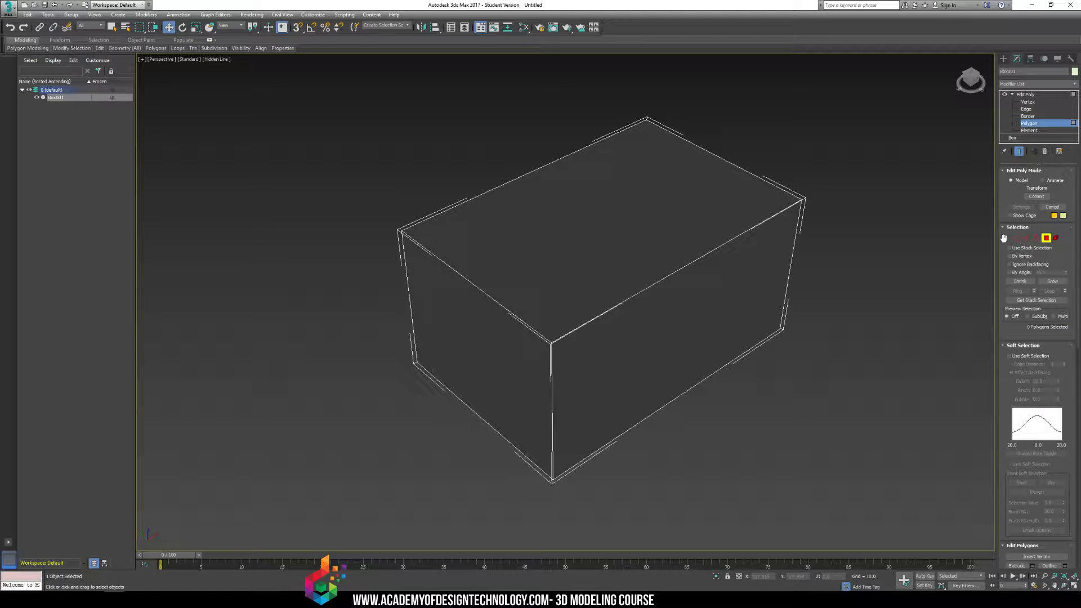
pyautogui.click(1004, 347)
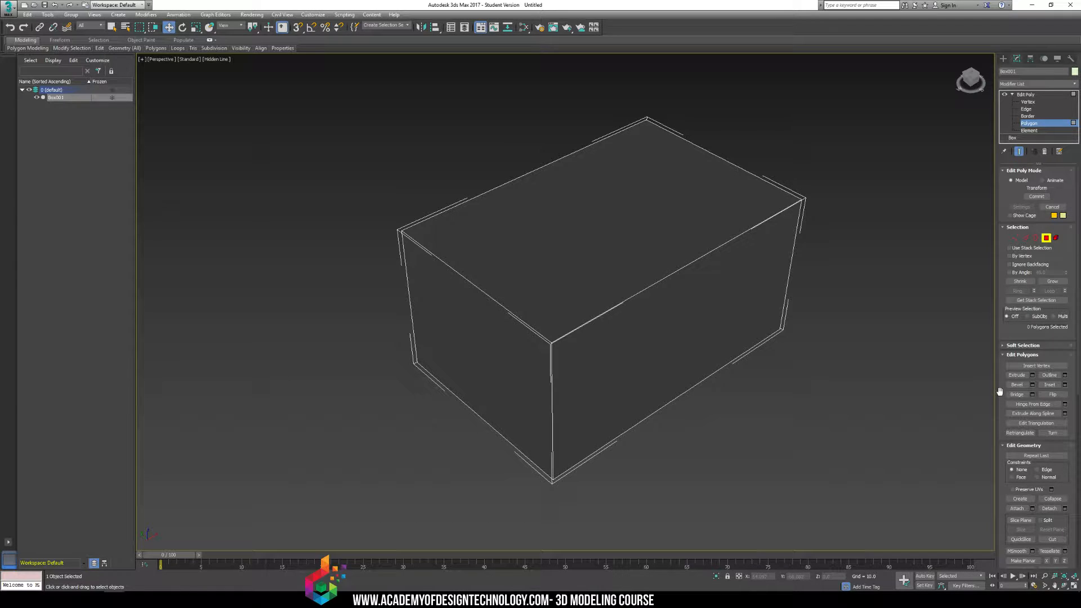
pyautogui.moveTo(1003, 392); pyautogui.dragTo(1011, 345)
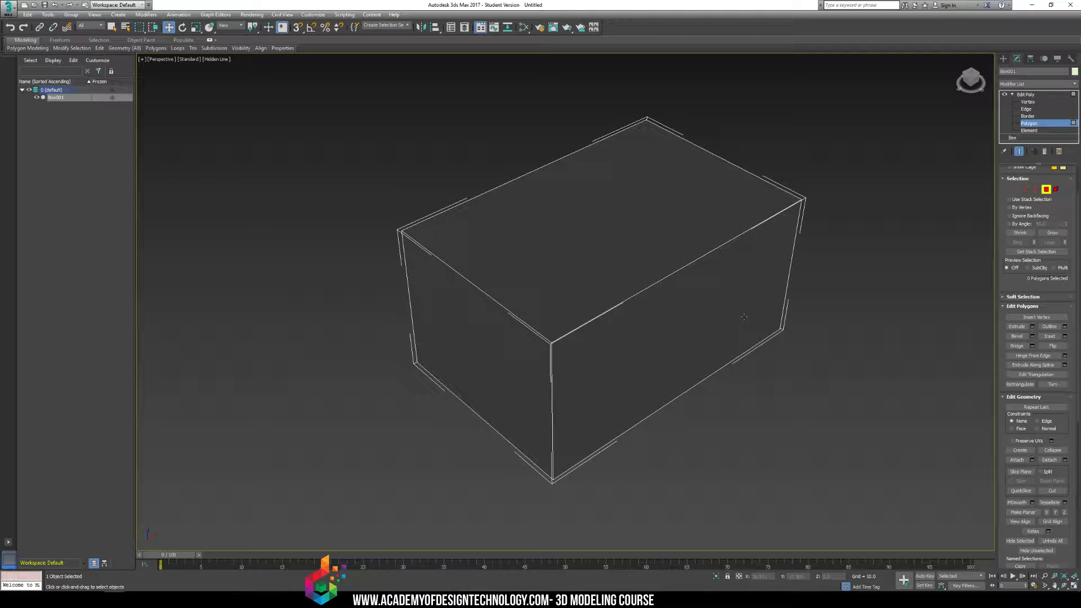
# - Select the box's top polygon, add its two visible side polygons, and remove both sides so only the top stays selected
pyautogui.click(635, 239)
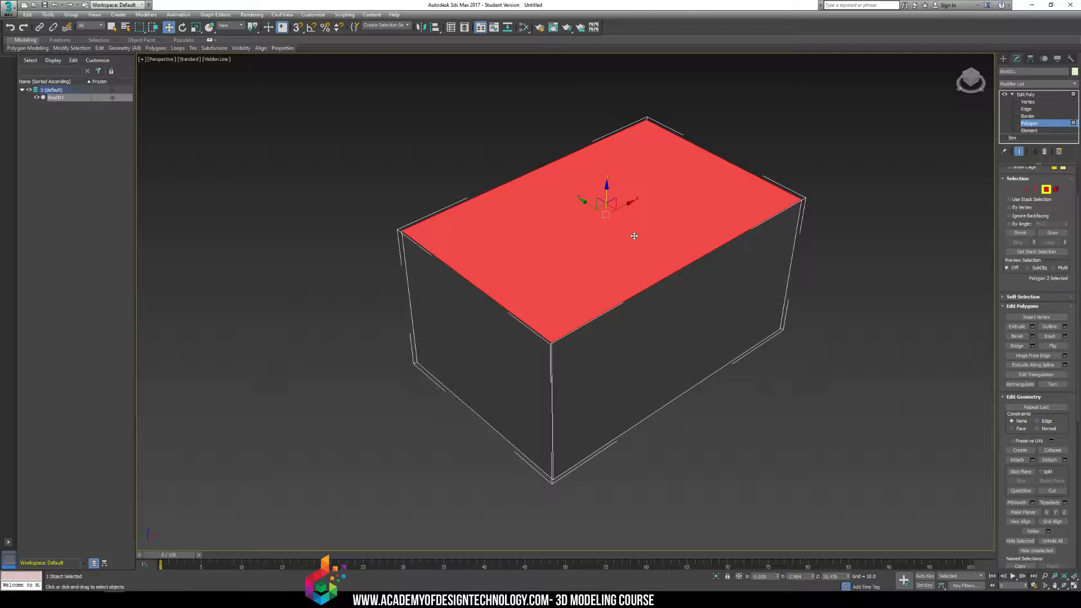
pyautogui.click(630, 325)
pyautogui.click(474, 335)
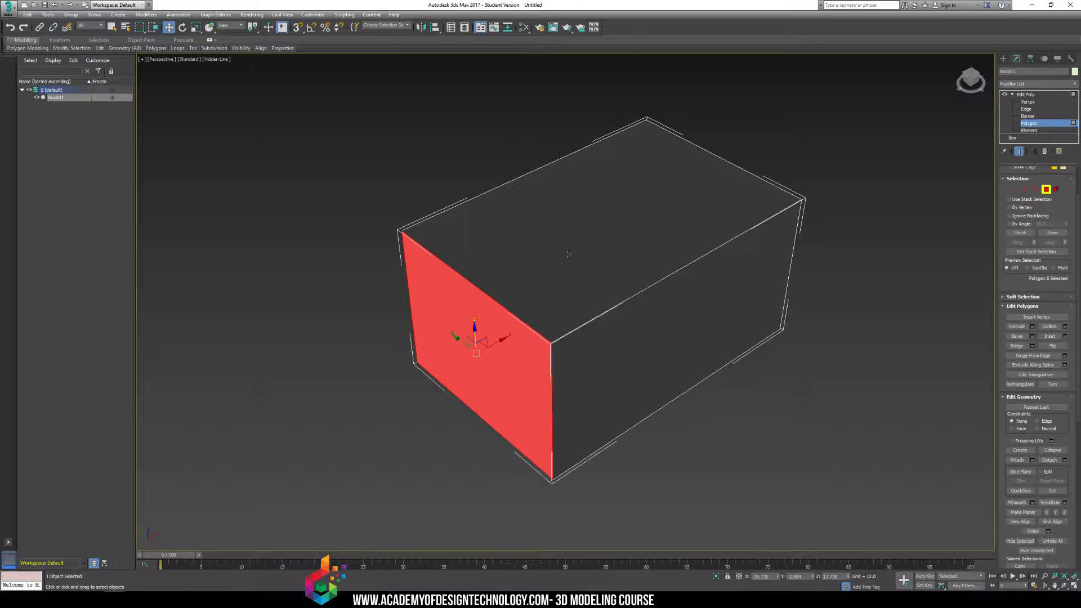
pyautogui.click(569, 248)
pyautogui.keyDown('ctrl'); pyautogui.click(509, 336); pyautogui.keyUp('ctrl')
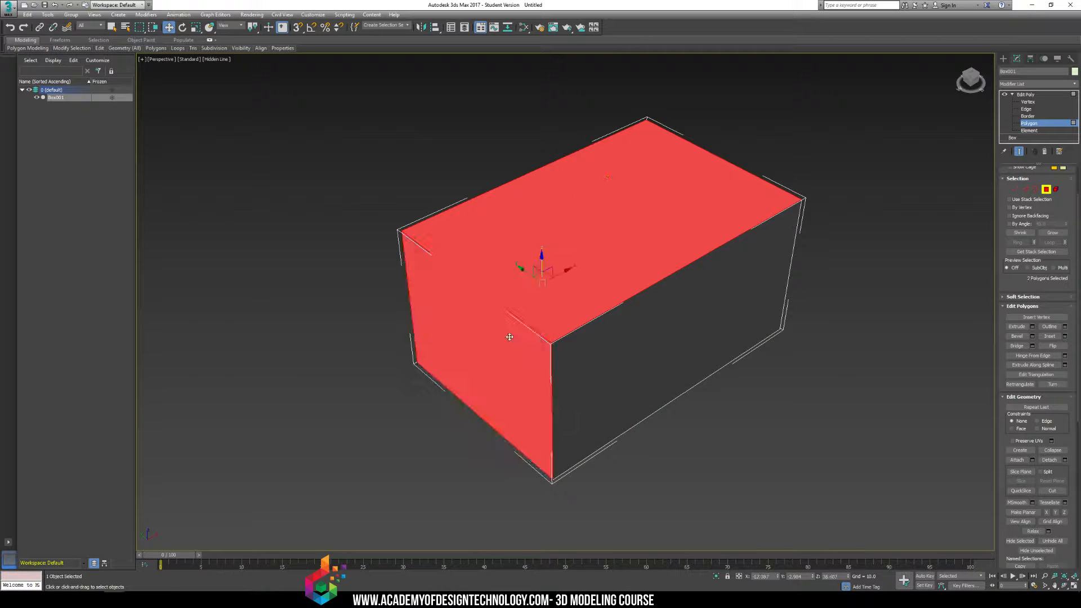
pyautogui.keyDown('ctrl'); pyautogui.click(610, 337); pyautogui.keyUp('ctrl')
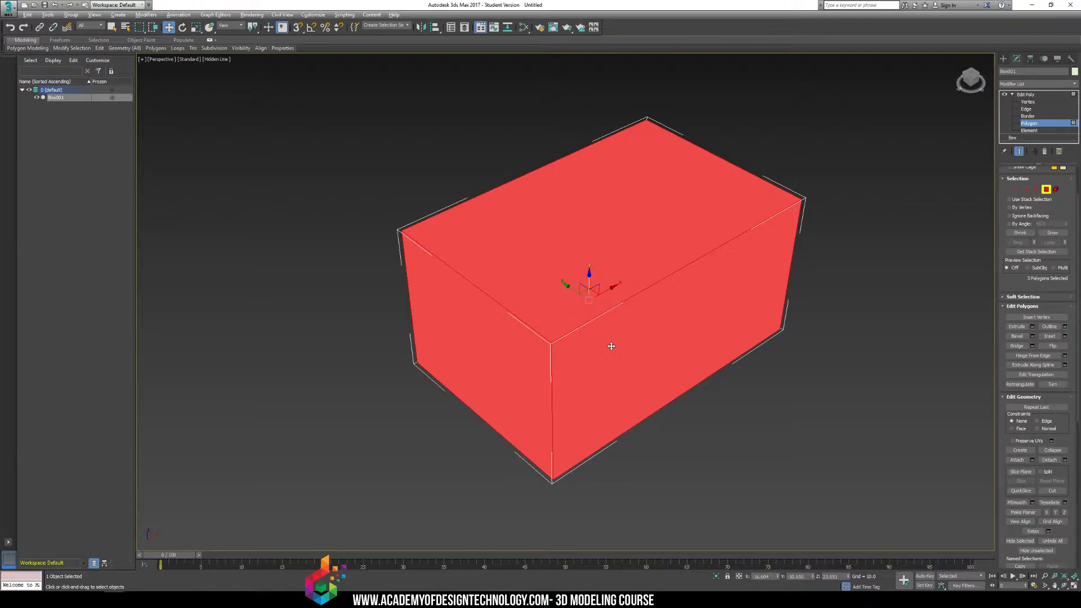
pyautogui.keyDown('alt'); pyautogui.click(611, 344); pyautogui.keyUp('alt')
pyautogui.keyDown('alt'); pyautogui.click(512, 353); pyautogui.keyUp('alt')
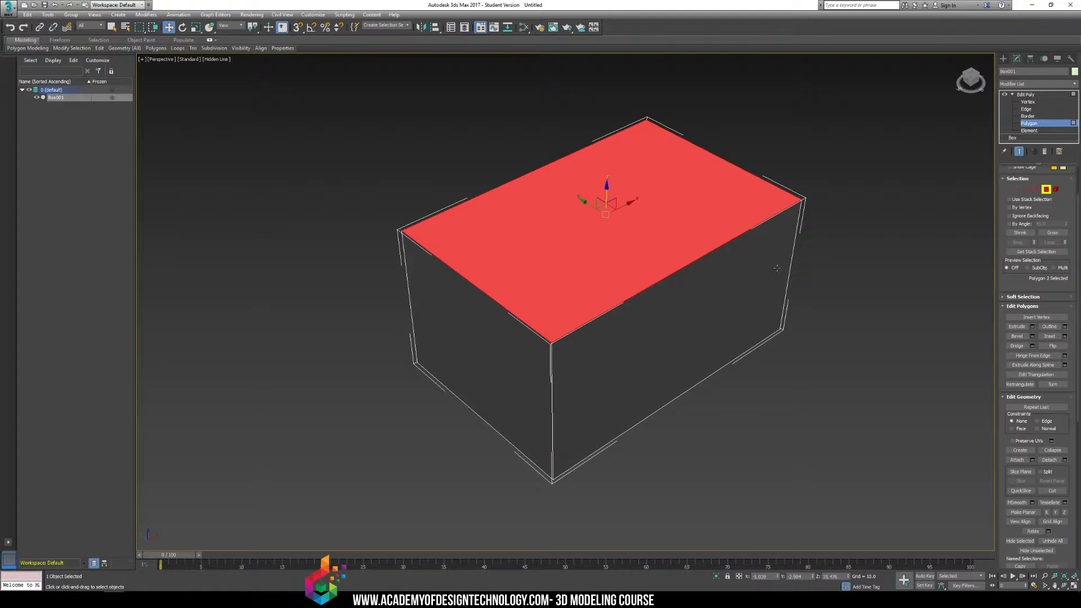
# - Open the Inset settings for the selected top polygon and keep the inset type at Group
pyautogui.keyDown('alt'); pyautogui.moveTo(776, 268); pyautogui.dragTo(771, 283, button='middle'); pyautogui.keyUp('alt')
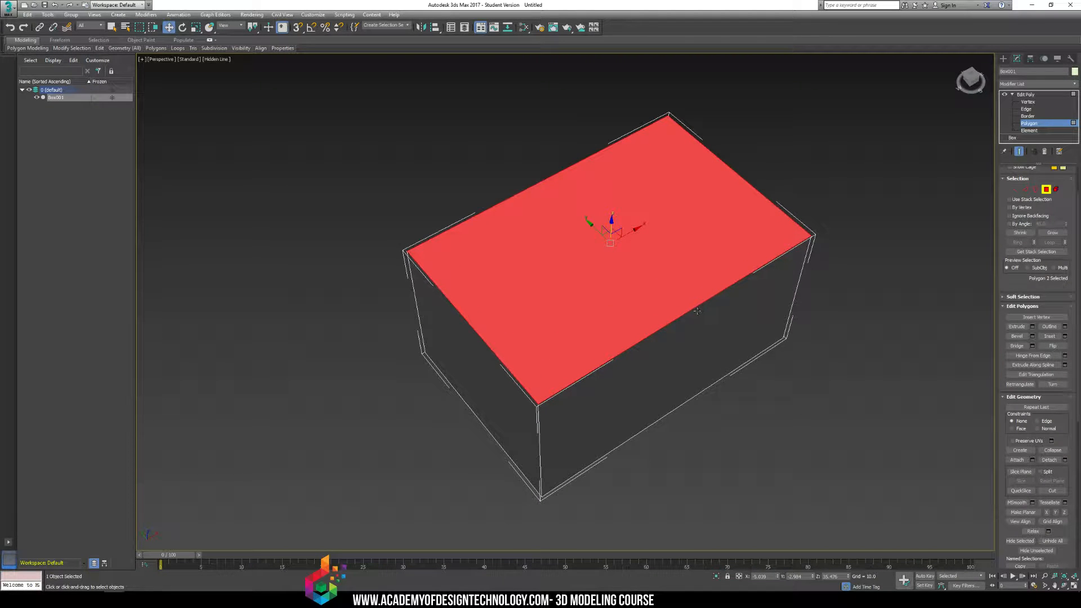
pyautogui.click(1065, 338)
pyautogui.keyDown('alt'); pyautogui.moveTo(803, 315); pyautogui.dragTo(770, 311, button='middle'); pyautogui.keyUp('alt')
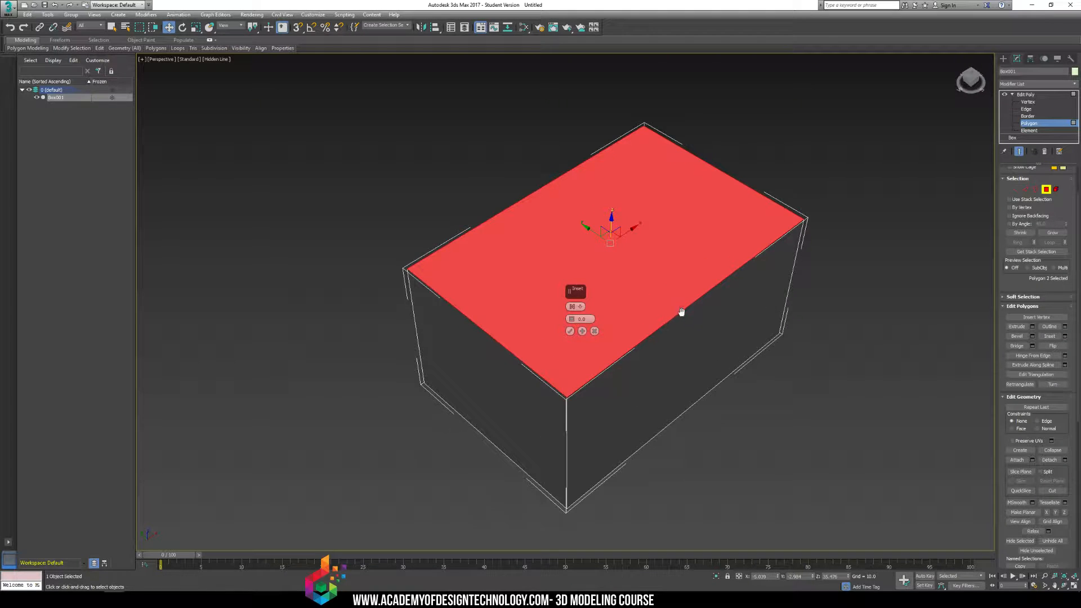
pyautogui.moveTo(681, 312); pyautogui.dragTo(683, 330, button='middle')
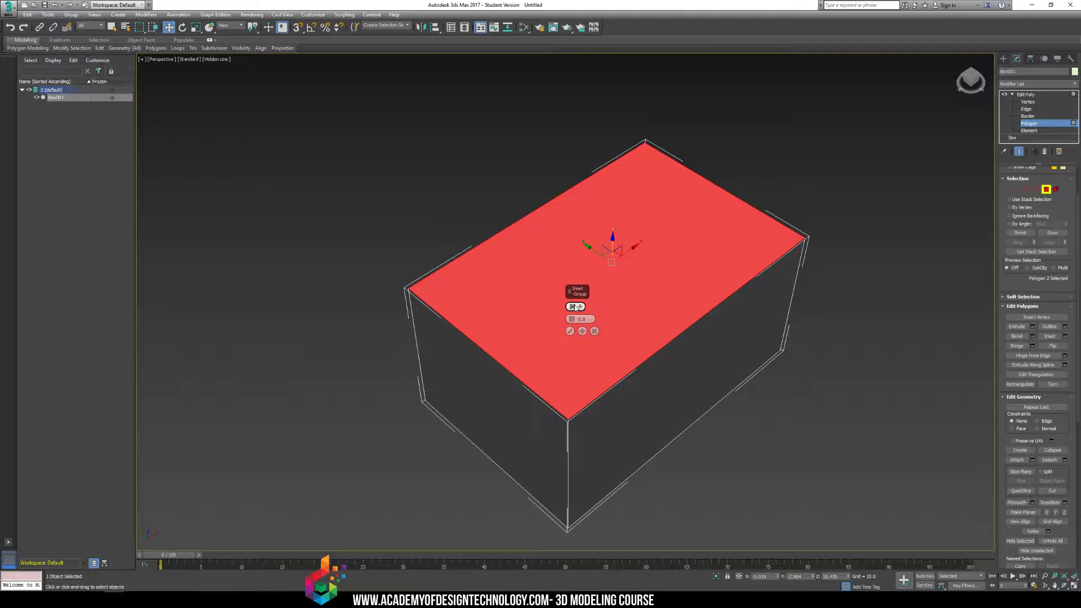
pyautogui.click(578, 309)
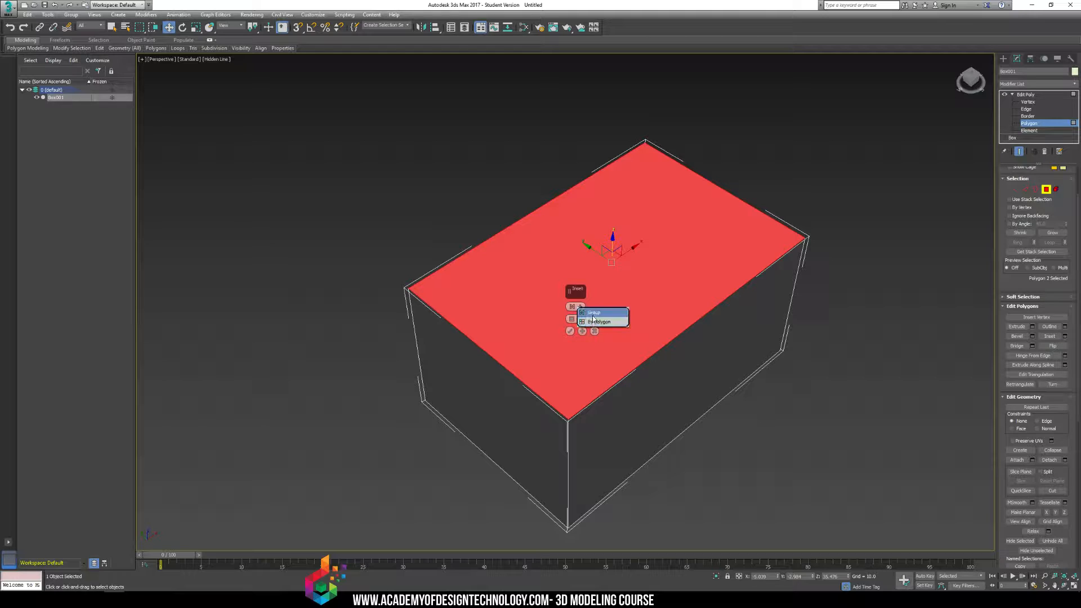
pyautogui.click(583, 311)
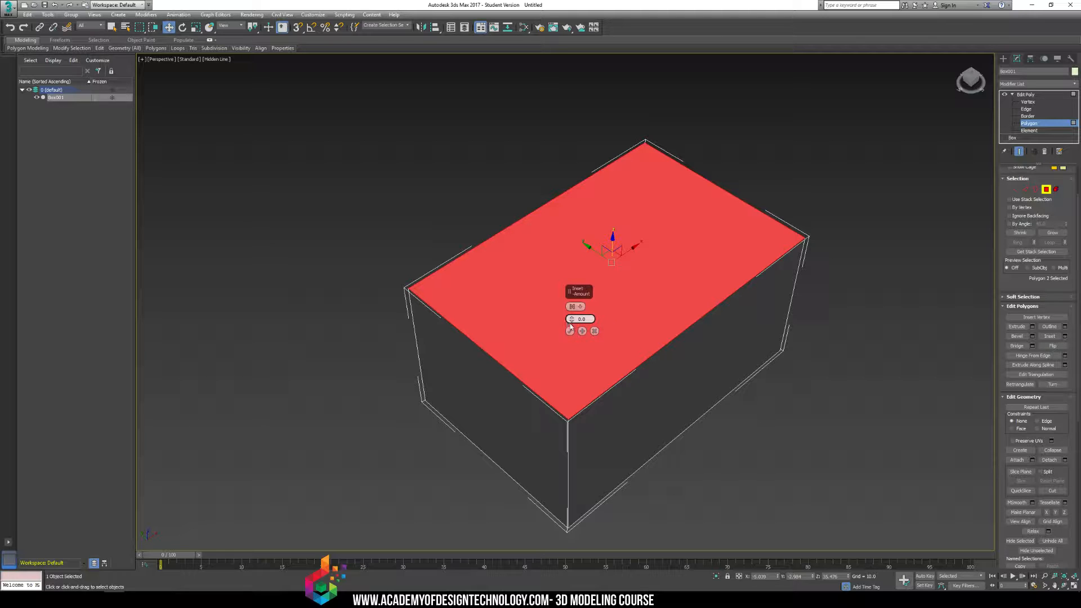
# - Adjust the top polygon's inset amount up and down, ending at about 3.75
pyautogui.moveTo(571, 324)
pyautogui.mouseDown()
pyautogui.moveTo(589, 249)
pyautogui.moveTo(577, 305)
pyautogui.mouseUp()
pyautogui.keyDown('alt'); pyautogui.moveTo(641, 296); pyautogui.dragTo(649, 300, button='middle'); pyautogui.keyUp('alt')
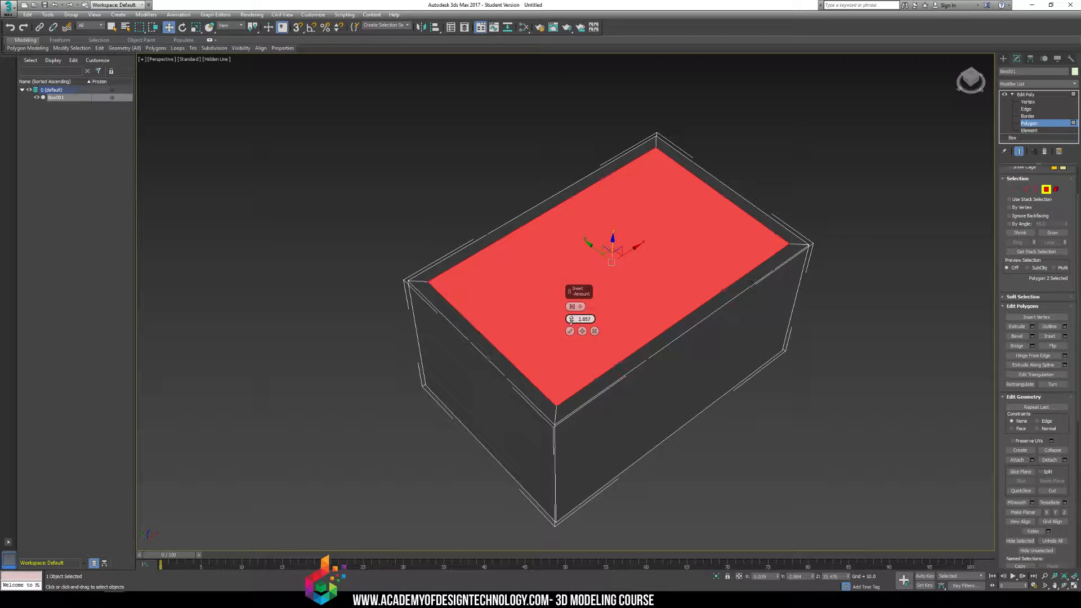
pyautogui.moveTo(571, 319); pyautogui.dragTo(566, 324)
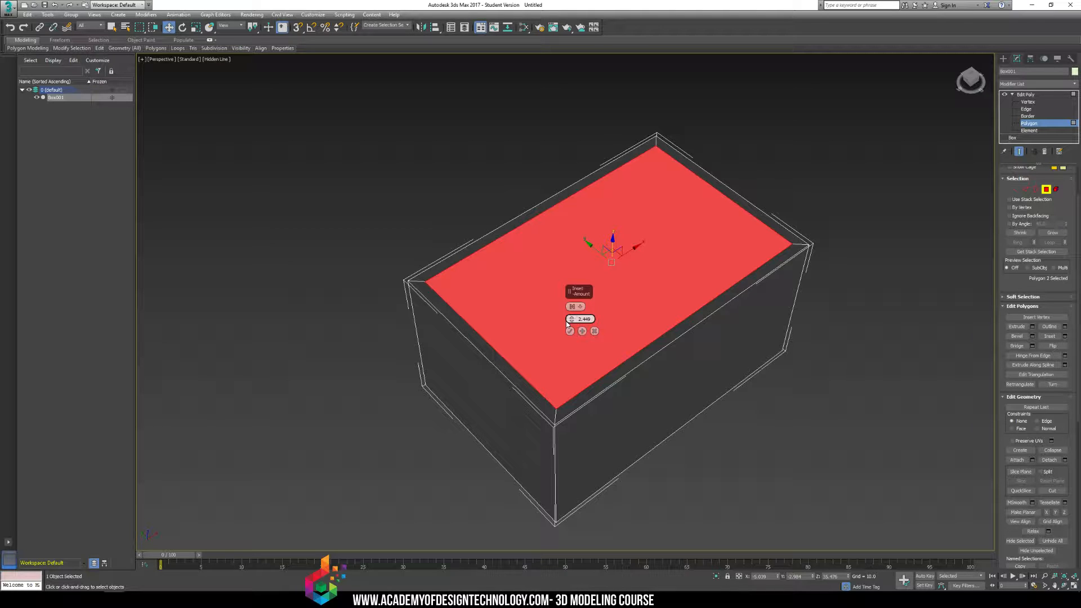
pyautogui.moveTo(571, 319); pyautogui.dragTo(567, 337)
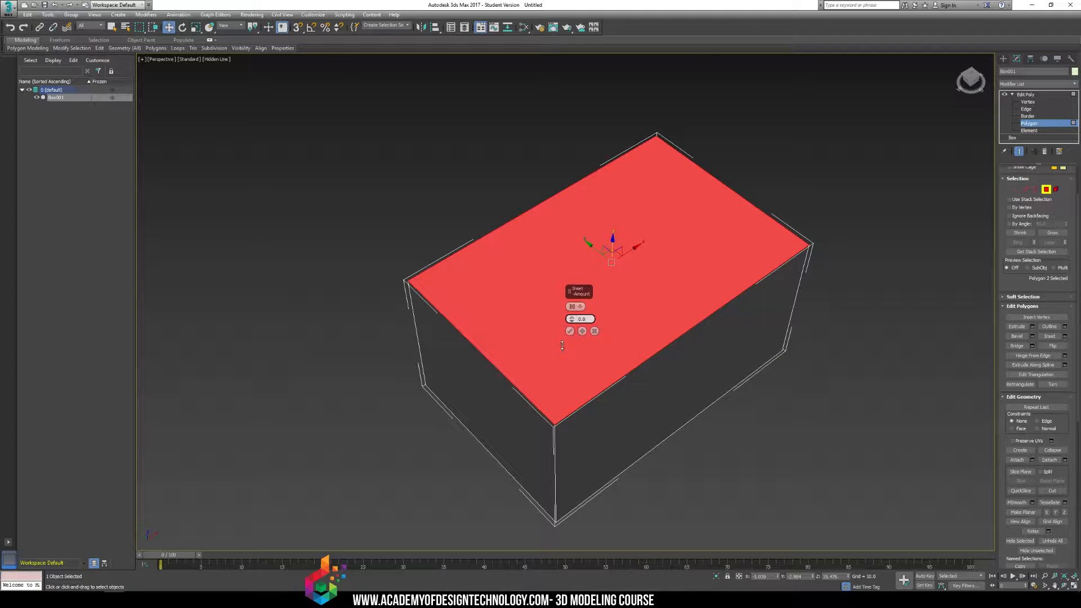
pyautogui.moveTo(562, 330); pyautogui.dragTo(539, 309)
pyautogui.keyDown('alt'); pyautogui.moveTo(527, 372); pyautogui.dragTo(534, 354, button='middle'); pyautogui.keyUp('alt')
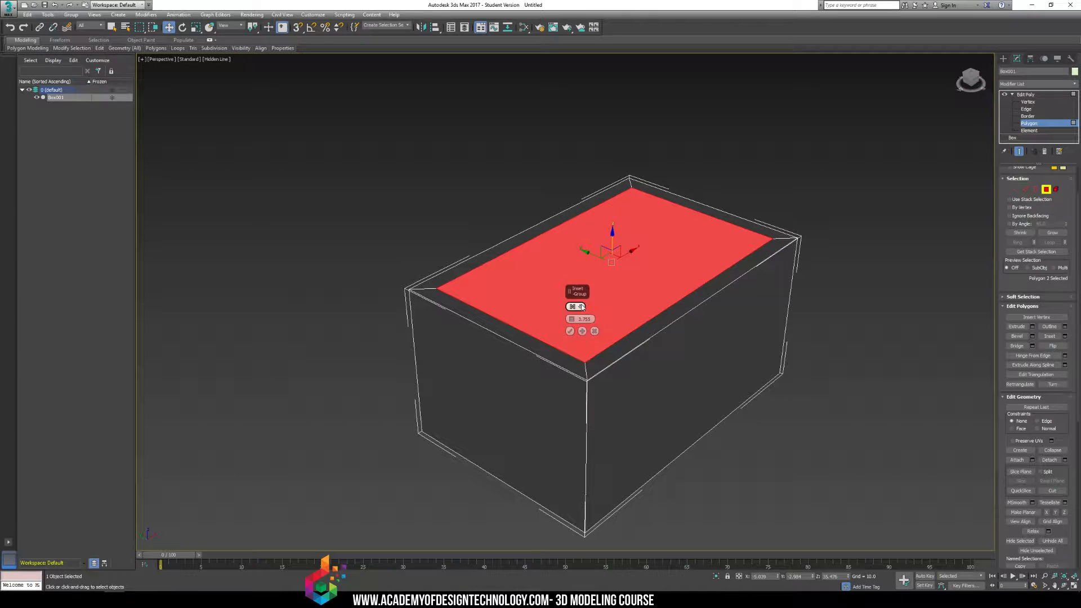
# - Add the adjoining end polygon to the top polygon's inset selection and switch the inset type to By Polygon
pyautogui.keyDown('ctrl'); pyautogui.click(518, 367); pyautogui.keyUp('ctrl')
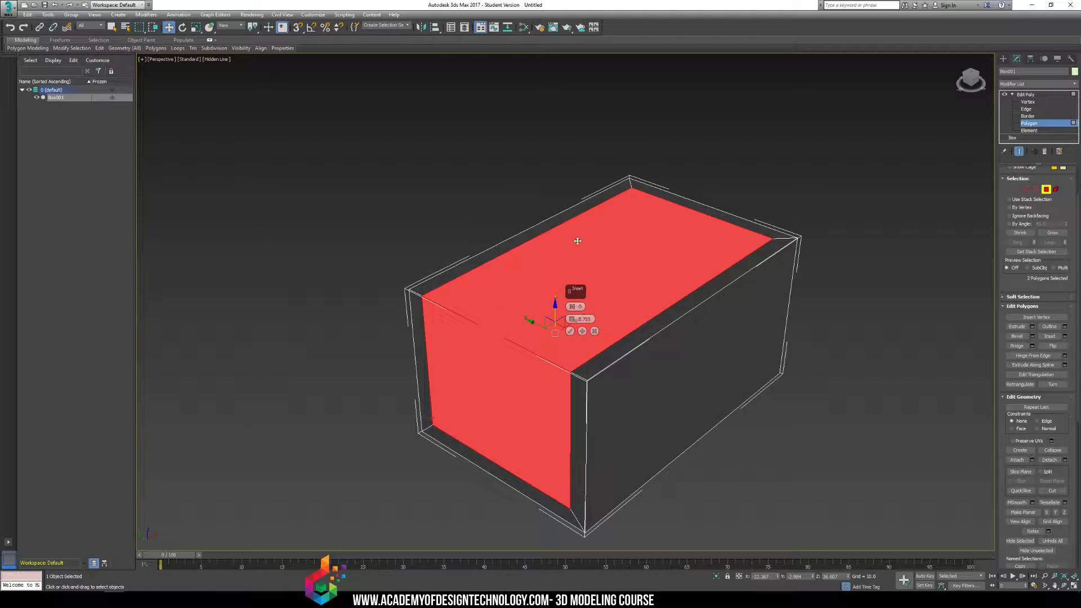
pyautogui.keyDown('ctrl'); pyautogui.click(653, 369); pyautogui.keyUp('ctrl')
pyautogui.keyDown('alt'); pyautogui.moveTo(790, 334); pyautogui.dragTo(596, 317, button='middle'); pyautogui.keyUp('alt')
pyautogui.keyDown('alt'); pyautogui.click(743, 358); pyautogui.keyUp('alt')
pyautogui.moveTo(499, 312); pyautogui.dragTo(511, 352, button='middle')
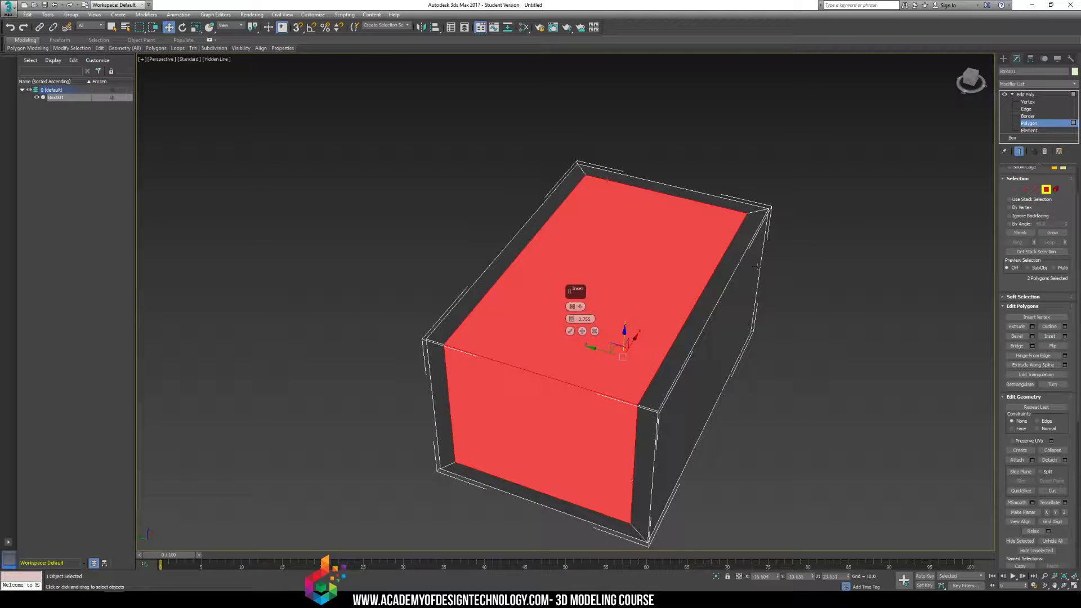
pyautogui.keyDown('alt'); pyautogui.moveTo(652, 284); pyautogui.dragTo(624, 293, button='middle'); pyautogui.keyUp('alt')
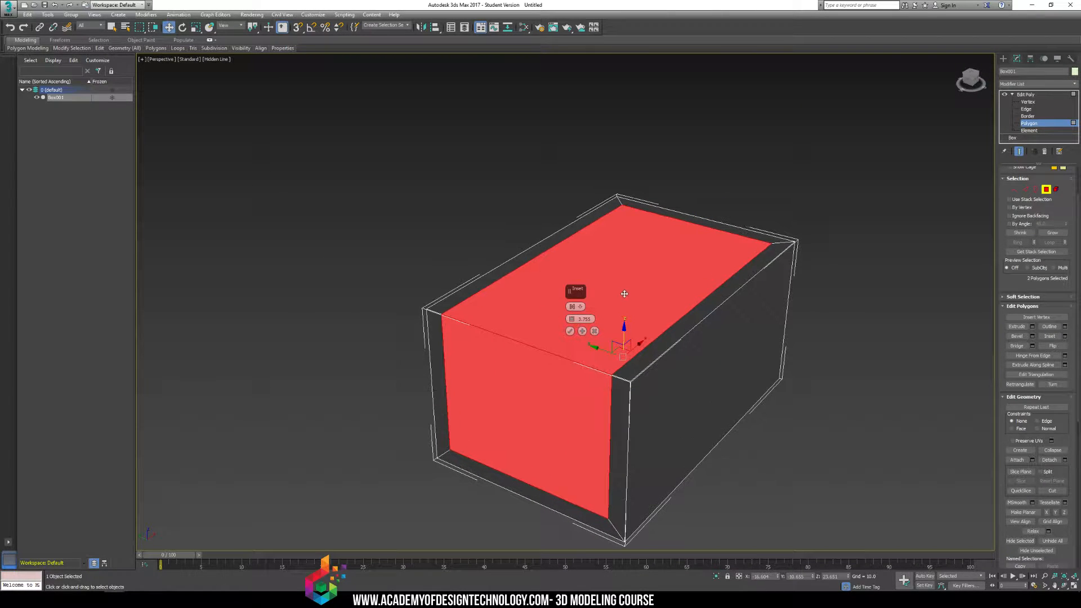
pyautogui.click(573, 307)
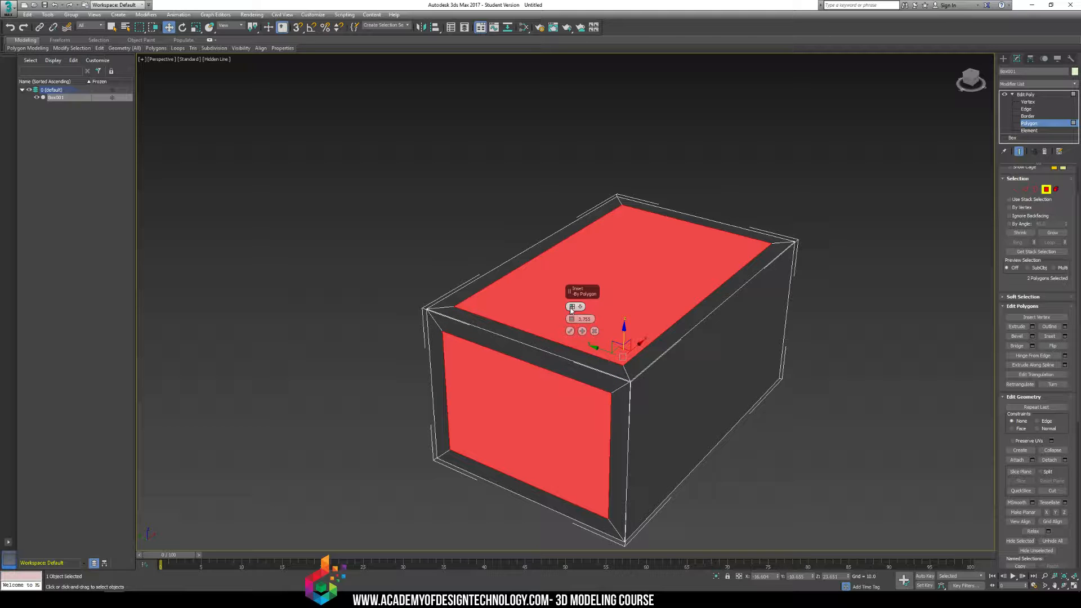
pyautogui.keyDown('alt'); pyautogui.moveTo(647, 309); pyautogui.dragTo(721, 304, button='middle'); pyautogui.keyUp('alt')
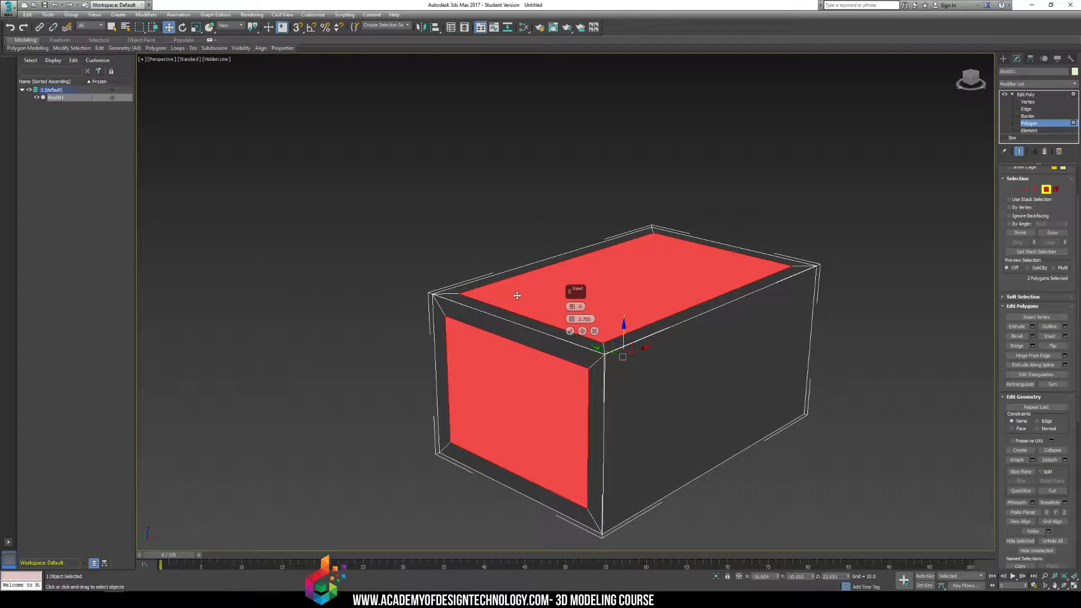
# - Add the four remaining box faces to the selection, accept the inset on all six faces and clear the selection
pyautogui.keyDown('alt'); pyautogui.moveTo(810, 338); pyautogui.dragTo(685, 357, button='middle'); pyautogui.keyUp('alt')
pyautogui.keyDown('ctrl'); pyautogui.click(761, 407); pyautogui.keyUp('ctrl')
pyautogui.scroll(-3, 731, 388)
pyautogui.keyDown('ctrl'); pyautogui.click(679, 382); pyautogui.keyUp('ctrl')
pyautogui.keyDown('ctrl'); pyautogui.click(693, 377); pyautogui.keyUp('ctrl')
pyautogui.keyDown('ctrl'); pyautogui.click(700, 394); pyautogui.keyUp('ctrl')
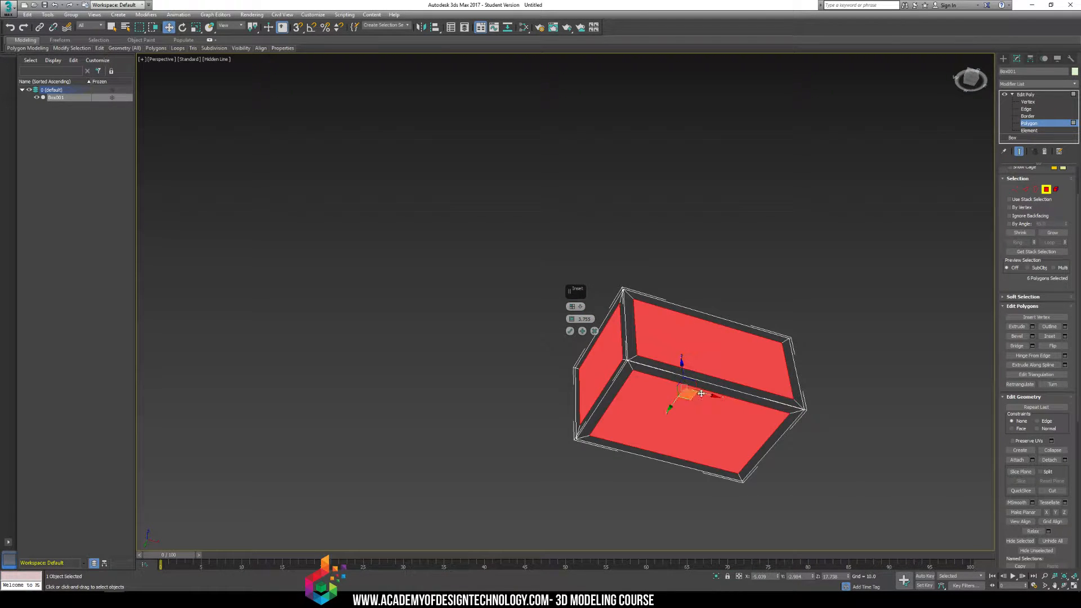
pyautogui.keyDown('alt'); pyautogui.moveTo(700, 394); pyautogui.dragTo(797, 405, button='middle'); pyautogui.keyUp('alt')
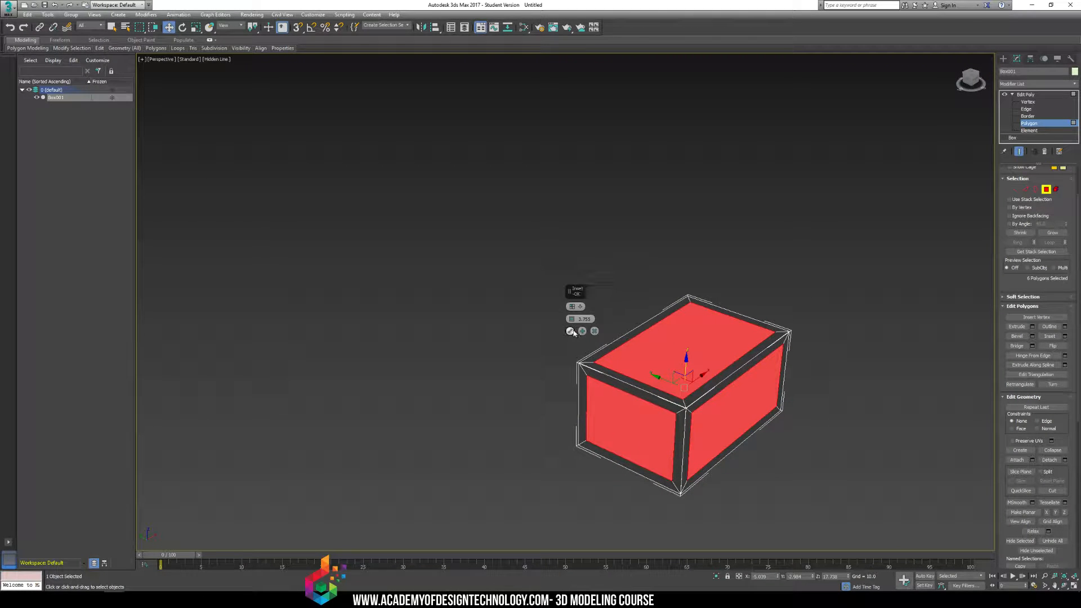
pyautogui.click(571, 330)
pyautogui.click(571, 329)
pyautogui.scroll(5, 781, 367)
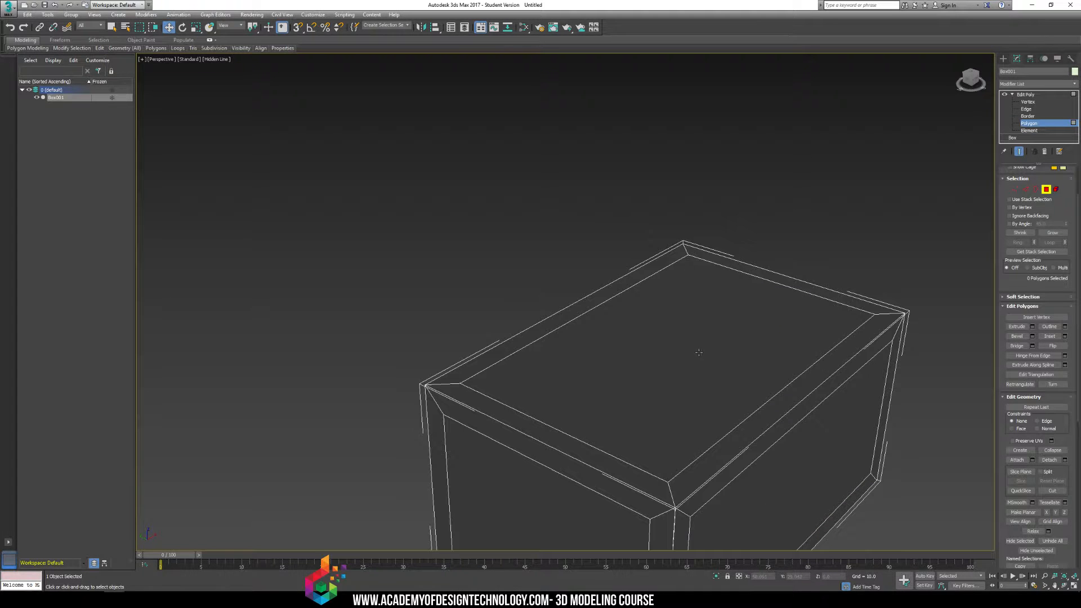
# - Try insetting the inner top polygon again, cancel the inset and clear the selection
pyautogui.click(781, 366)
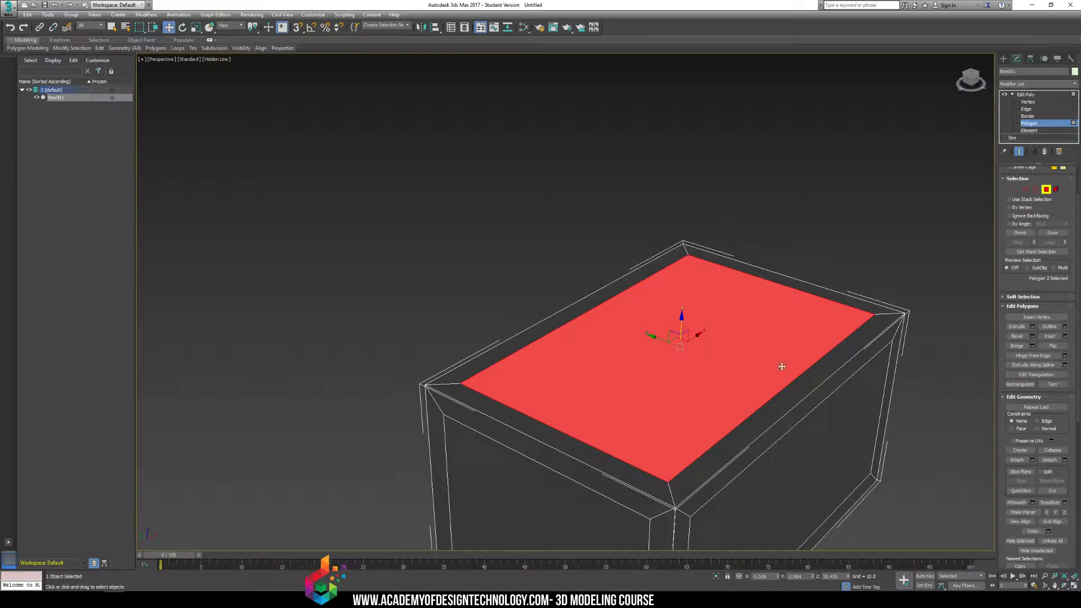
pyautogui.click(1065, 336)
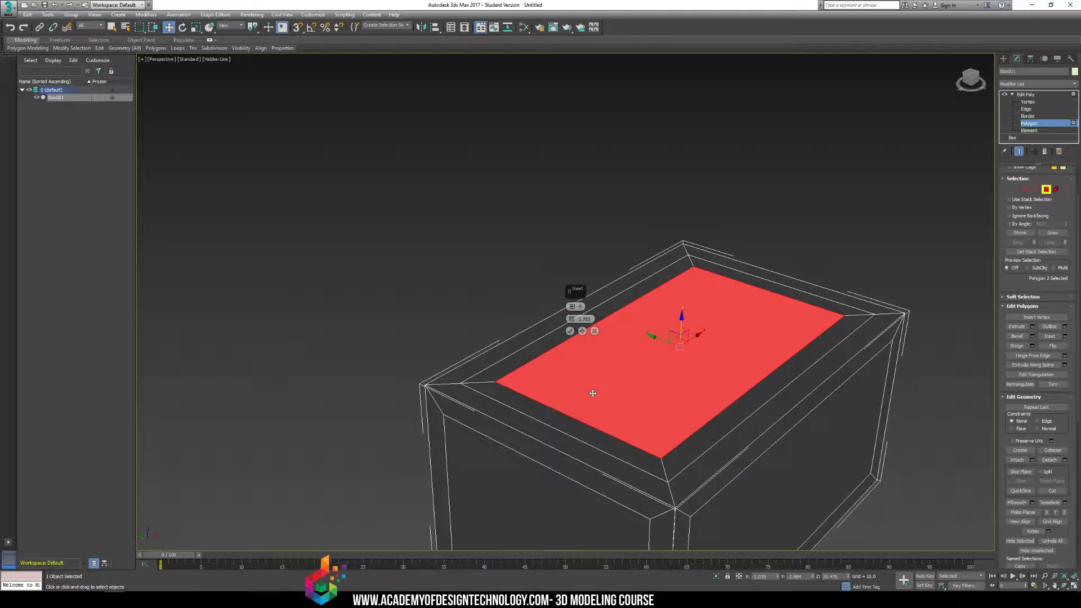
pyautogui.moveTo(745, 376); pyautogui.dragTo(744, 301, button='middle')
pyautogui.moveTo(744, 301)
pyautogui.keyDown('alt'); pyautogui.mouseDown(button='middle')
pyautogui.moveTo(779, 290)
pyautogui.moveTo(775, 301)
pyautogui.moveTo(727, 305)
pyautogui.moveTo(740, 301)
pyautogui.mouseUp(button='middle'); pyautogui.keyUp('alt')
pyautogui.click(595, 331)
pyautogui.click(555, 202)
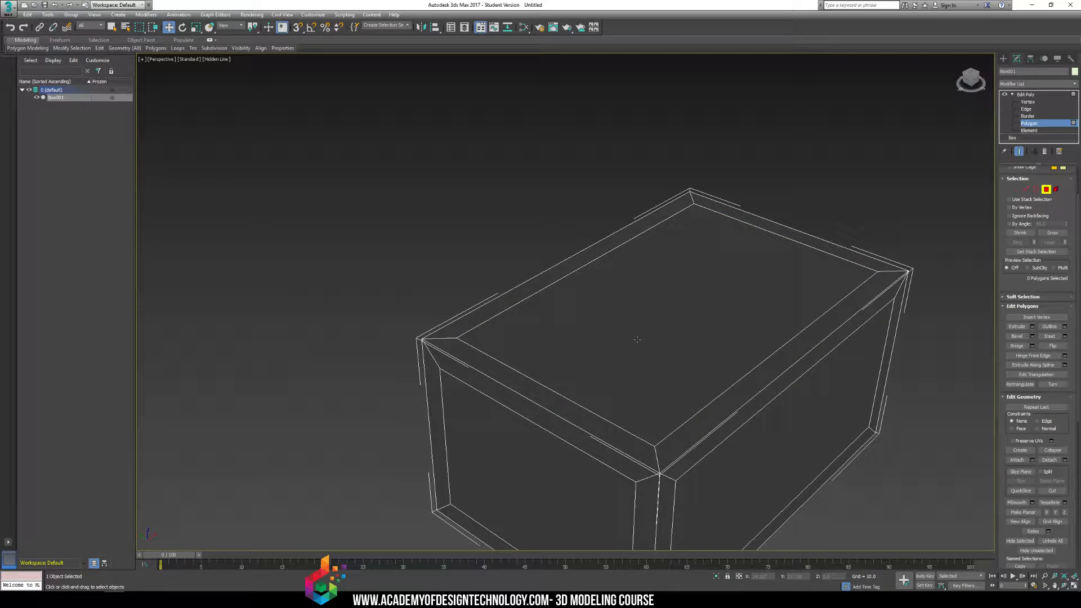
# - Select the inset polygon on the short end of the box and activate Extrude
pyautogui.keyDown('alt'); pyautogui.moveTo(671, 310); pyautogui.dragTo(760, 342, button='middle'); pyautogui.keyUp('alt')
pyautogui.click(760, 343)
pyautogui.keyDown('alt'); pyautogui.moveTo(535, 252); pyautogui.dragTo(639, 330, button='middle'); pyautogui.keyUp('alt')
pyautogui.click(735, 343)
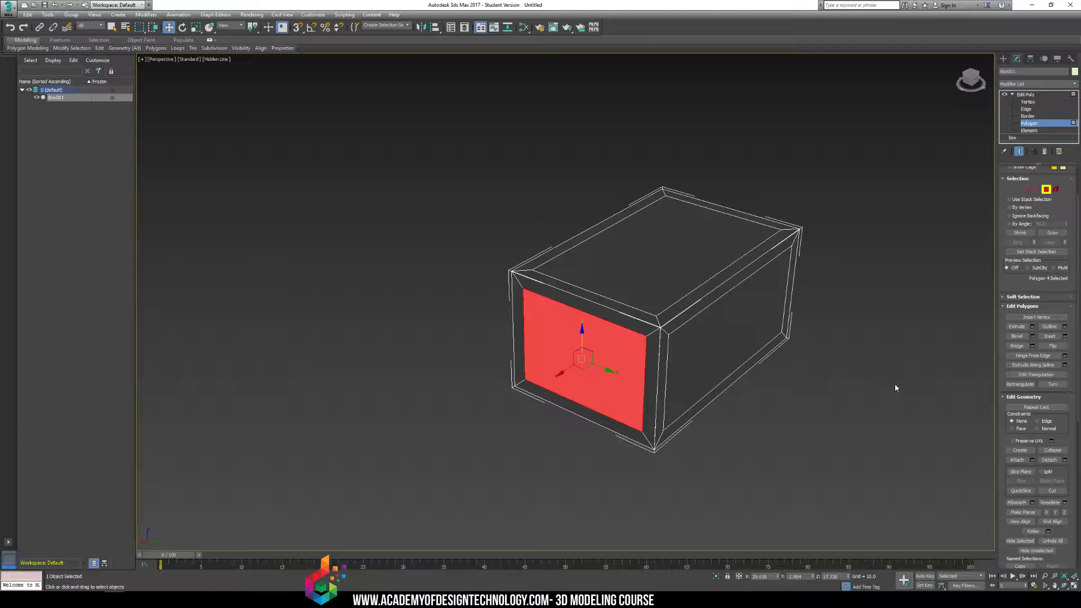
pyautogui.click(1017, 326)
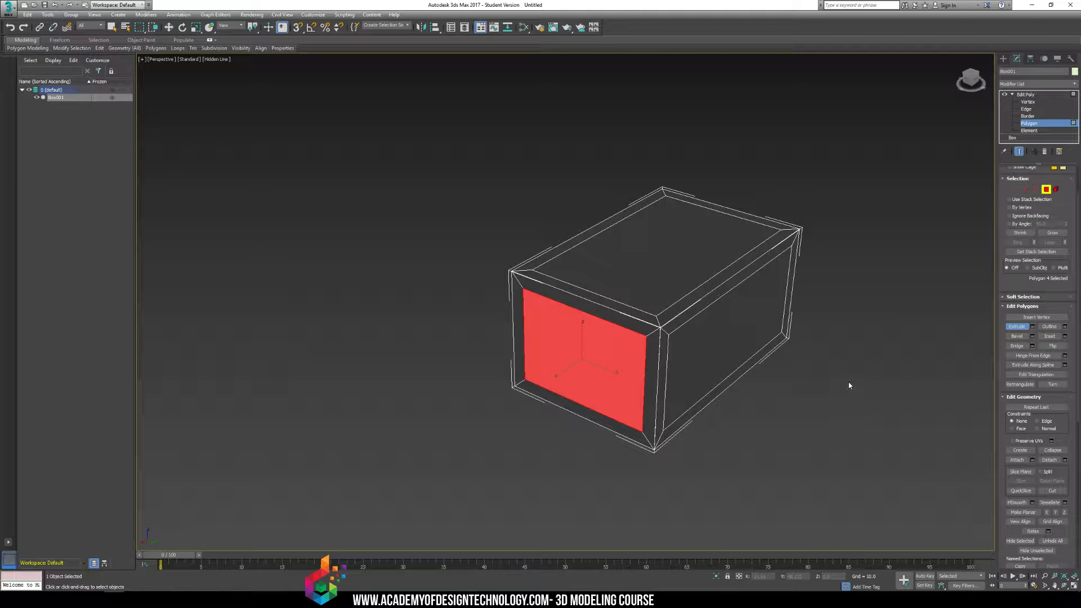
# - Try selecting the long side, the end and the two corner strips together with Extrude active, and clear the selection
pyautogui.click(717, 335)
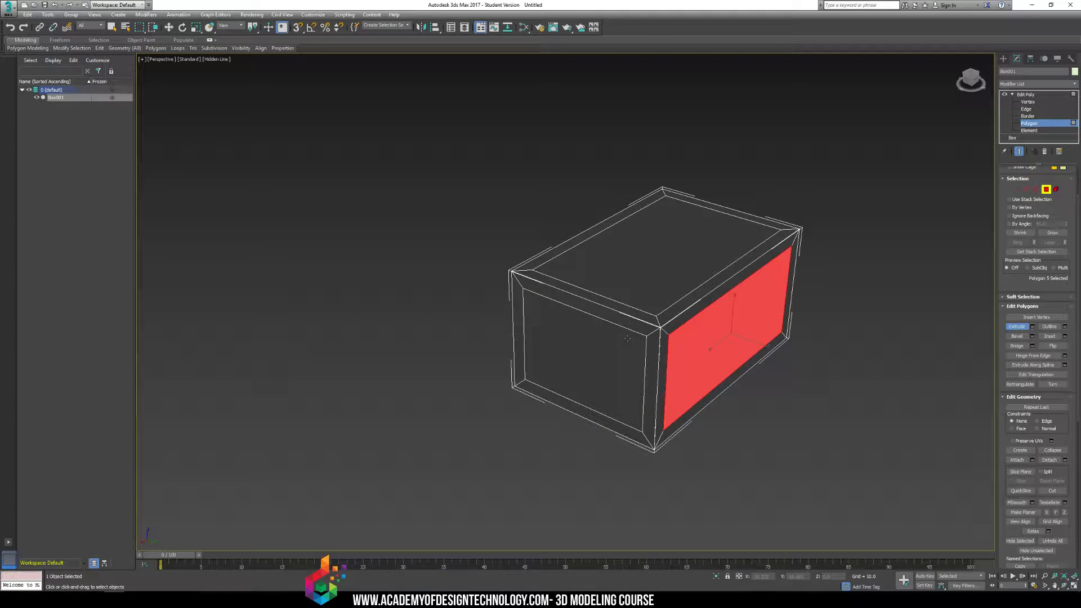
pyautogui.keyDown('ctrl'); pyautogui.click(607, 345); pyautogui.keyUp('ctrl')
pyautogui.keyDown('ctrl'); pyautogui.click(652, 358); pyautogui.keyUp('ctrl')
pyautogui.keyDown('ctrl'); pyautogui.click(665, 355); pyautogui.keyUp('ctrl')
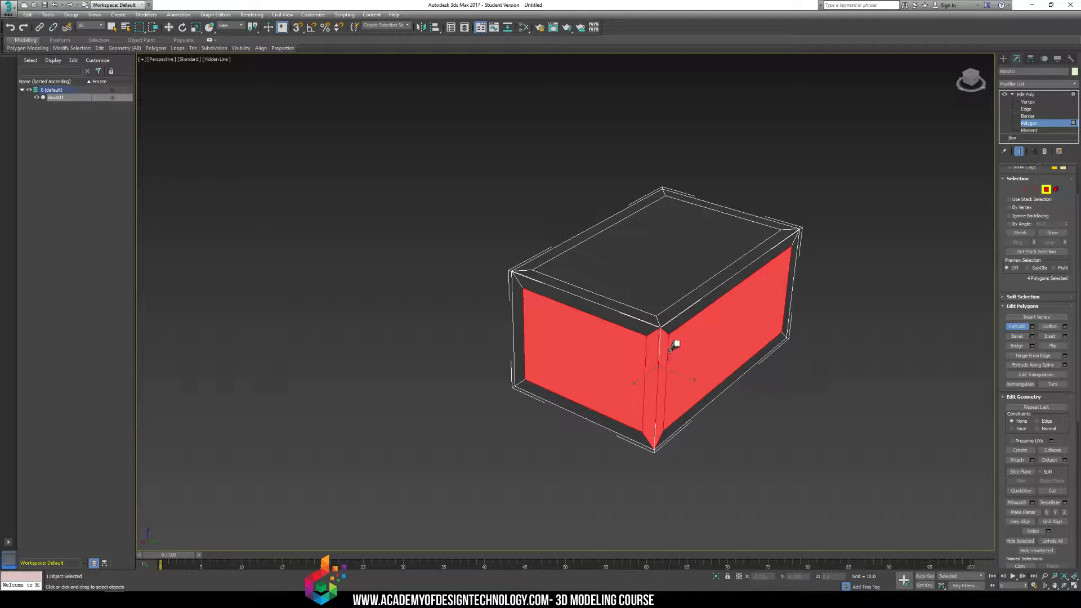
pyautogui.click(830, 414)
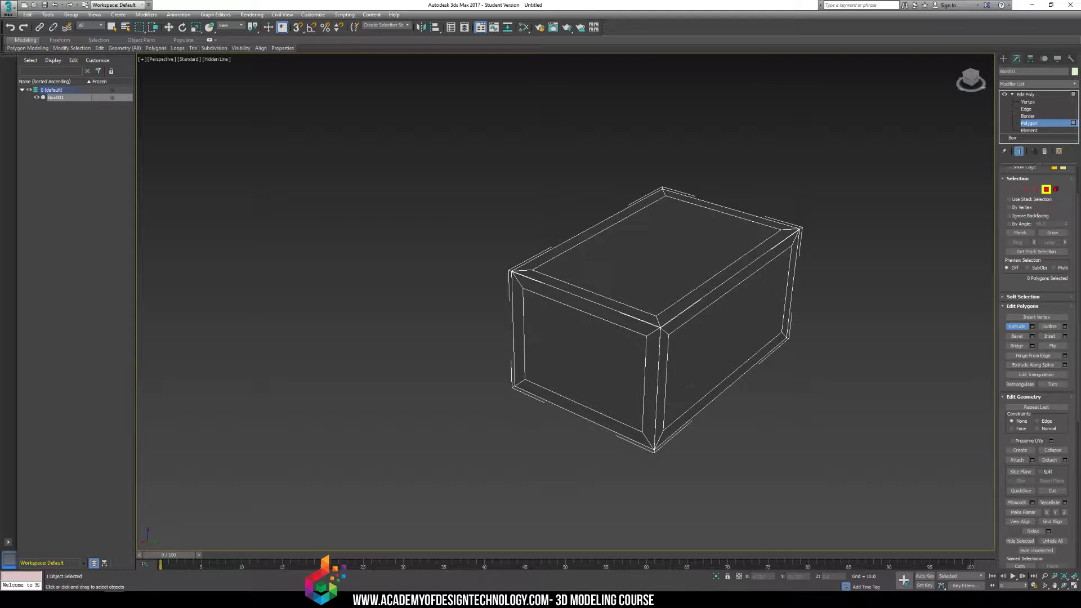
# - Select the inset end polygon and extrude it outward three times in succession
pyautogui.click(588, 345)
pyautogui.keyDown('alt'); pyautogui.moveTo(588, 345); pyautogui.dragTo(690, 363, button='middle'); pyautogui.keyUp('alt')
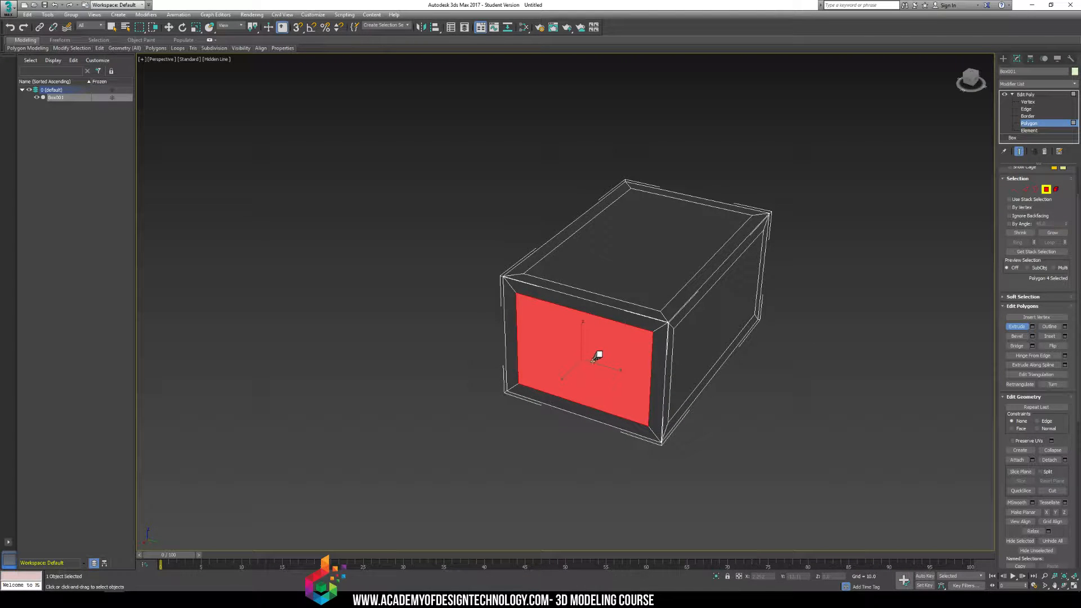
pyautogui.moveTo(598, 359); pyautogui.dragTo(598, 326)
pyautogui.keyDown('alt'); pyautogui.moveTo(598, 326); pyautogui.dragTo(665, 316, button='middle'); pyautogui.keyUp('alt')
pyautogui.moveTo(552, 356); pyautogui.dragTo(565, 328)
pyautogui.keyDown('alt'); pyautogui.moveTo(568, 330); pyautogui.dragTo(622, 325, button='middle'); pyautogui.keyUp('alt')
pyautogui.moveTo(596, 362); pyautogui.dragTo(595, 334)
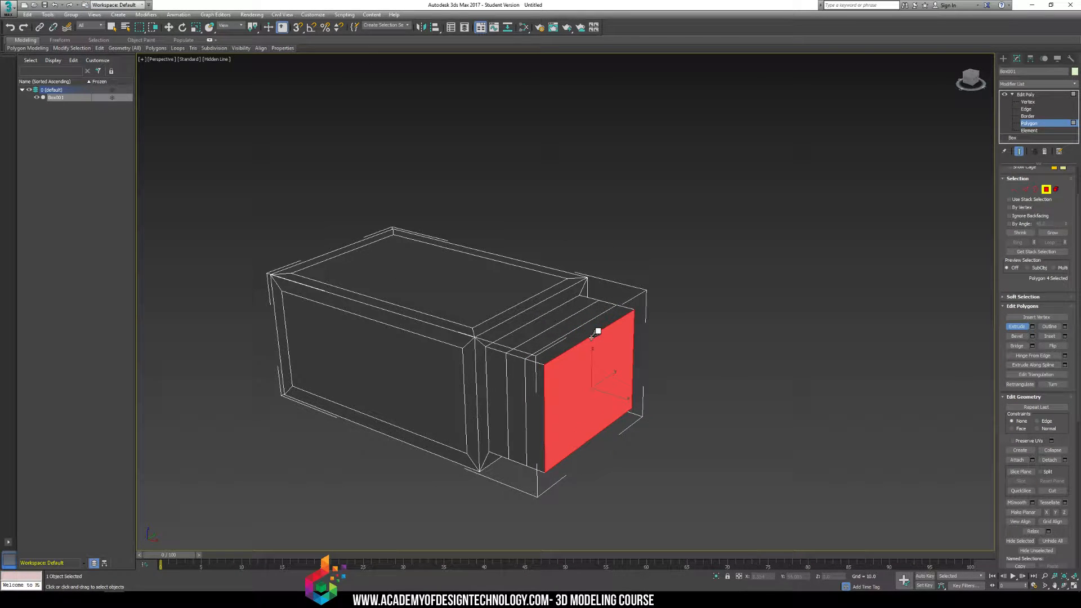
# - Reduce the end to a single extrusion and move its polygon slightly outward along the X axis
pyautogui.rightClick(591, 381)
pyautogui.click(1017, 326)
pyautogui.moveTo(608, 373); pyautogui.dragTo(608, 369)
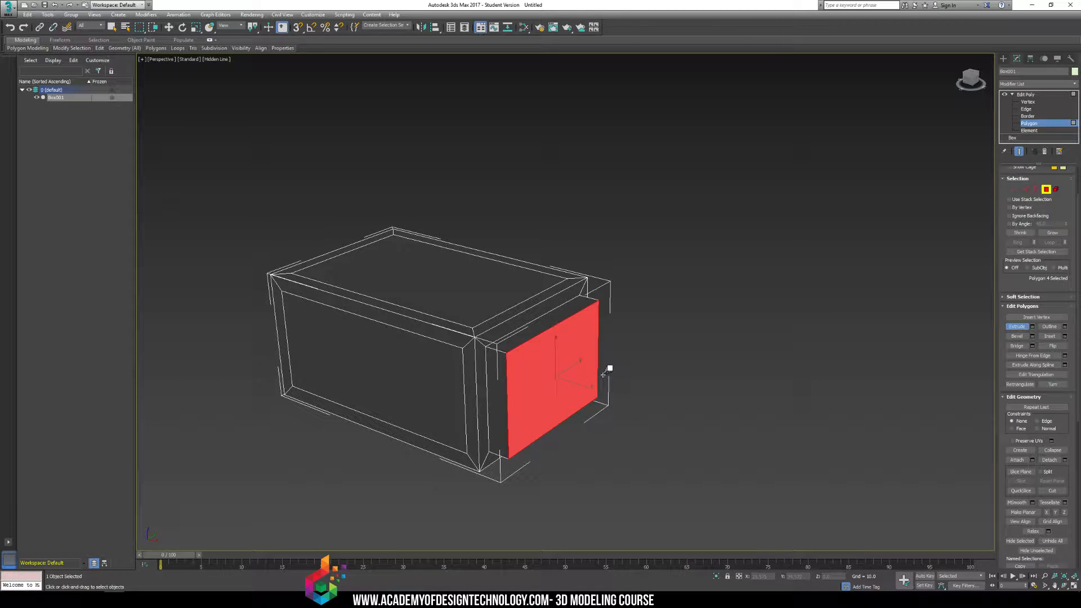
pyautogui.keyDown('alt'); pyautogui.moveTo(703, 353); pyautogui.dragTo(579, 374, button='middle'); pyautogui.keyUp('alt')
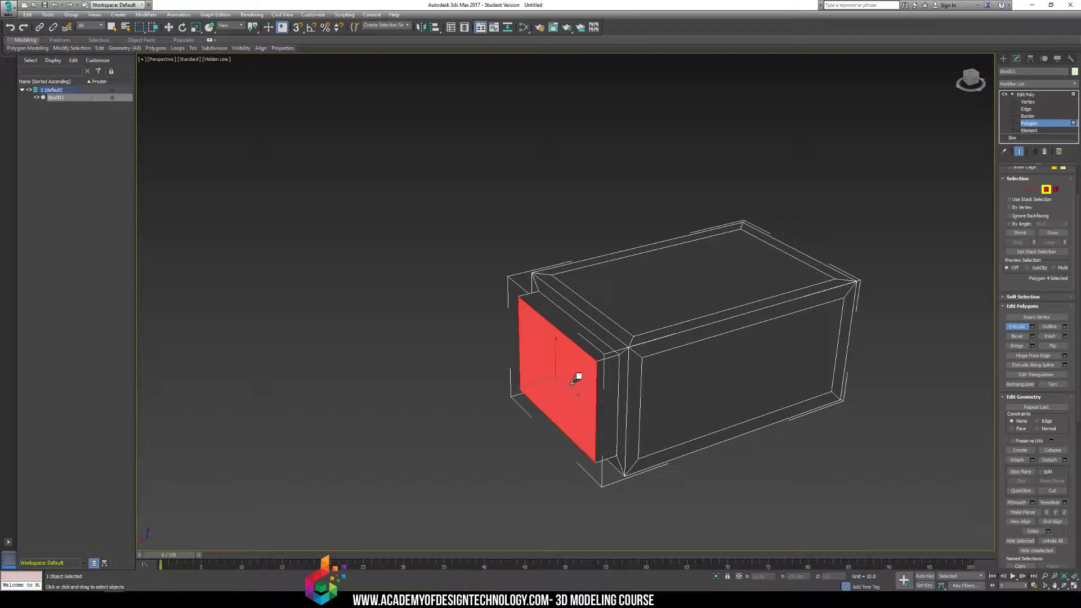
pyautogui.press('w')
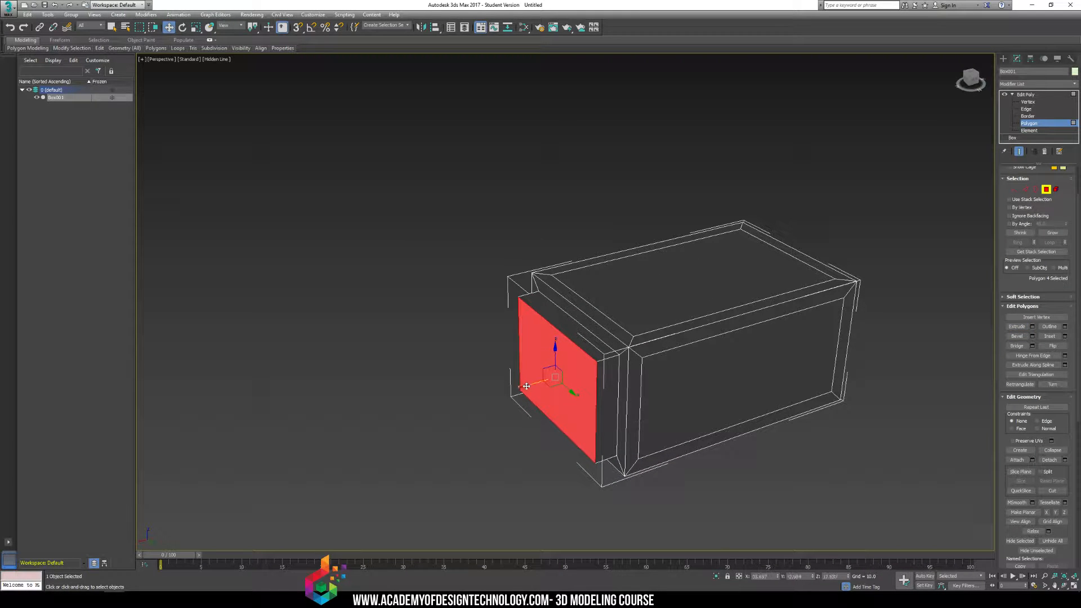
pyautogui.moveTo(526, 386); pyautogui.dragTo(526, 387)
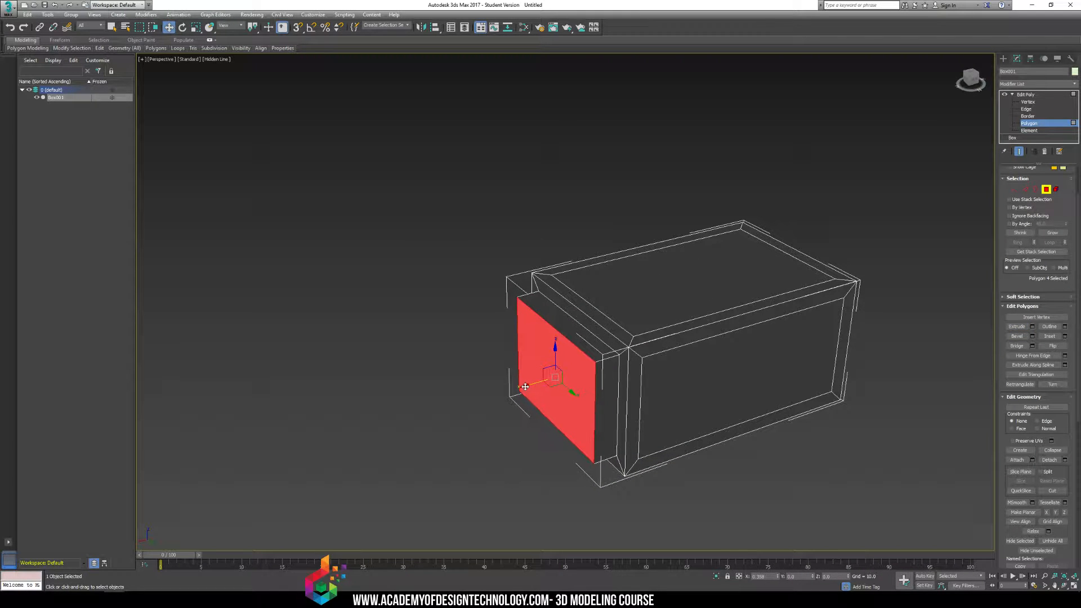
# - Inset the extruded end polygon, extrude the inner polygon inward to form a recess, and clear the selection
pyautogui.click(1064, 336)
pyautogui.keyDown('alt'); pyautogui.moveTo(907, 339); pyautogui.dragTo(541, 340, button='middle'); pyautogui.keyUp('alt')
pyautogui.click(569, 331)
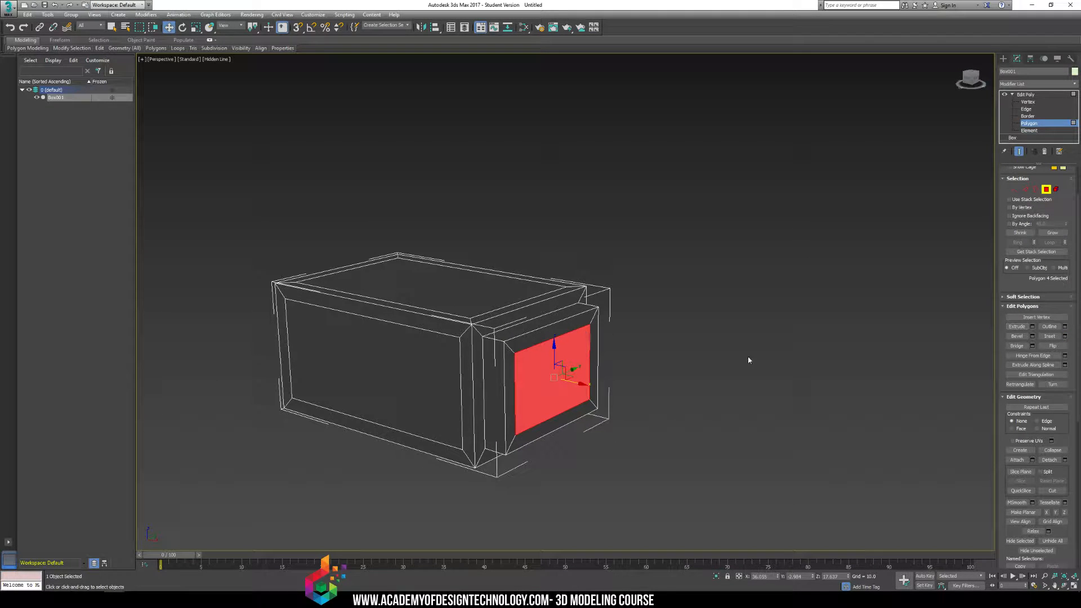
pyautogui.click(1017, 326)
pyautogui.moveTo(591, 340); pyautogui.dragTo(571, 373)
pyautogui.click(767, 318)
pyautogui.keyDown('alt'); pyautogui.moveTo(765, 318); pyautogui.dragTo(823, 330, button='middle'); pyautogui.keyUp('alt')
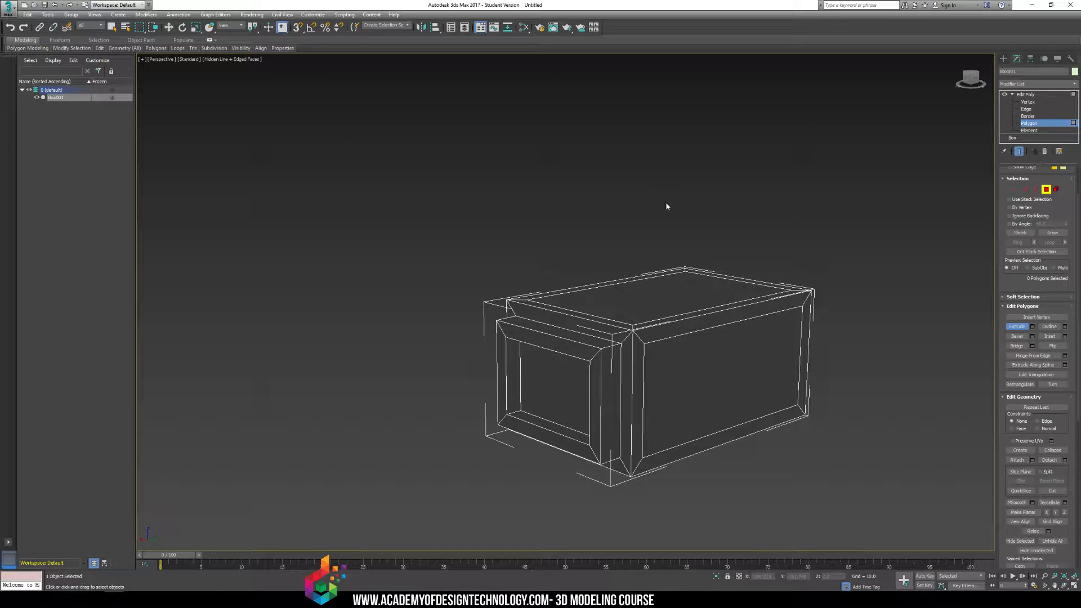
# - Set the Perspective viewport to Default Shading with Edged Faces shown
pyautogui.click(224, 59)
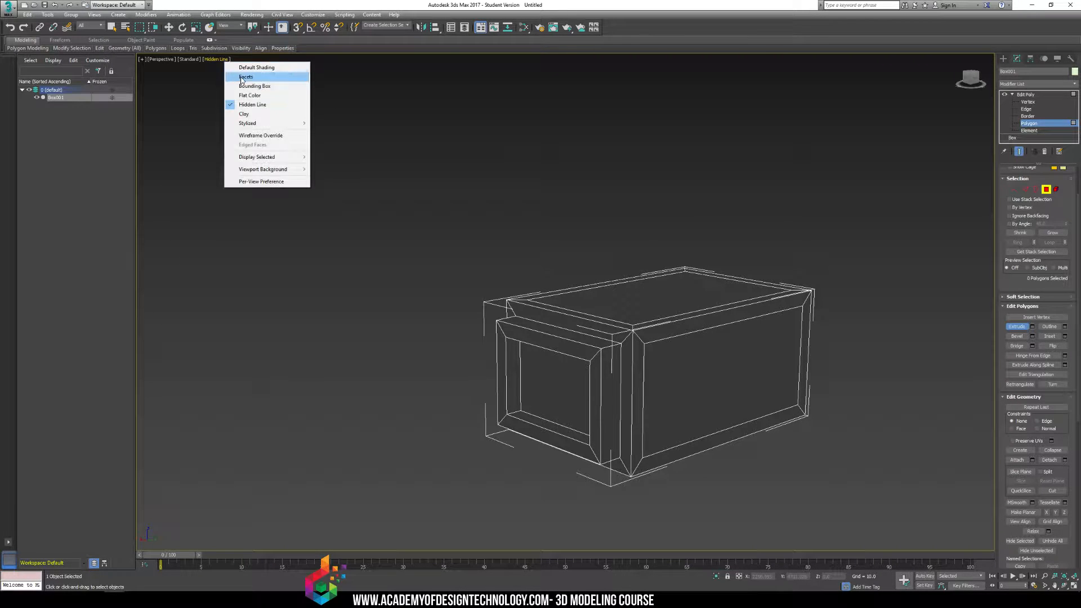
pyautogui.click(246, 67)
pyautogui.moveTo(461, 164)
pyautogui.keyDown('alt'); pyautogui.mouseDown(button='middle')
pyautogui.moveTo(480, 193)
pyautogui.moveTo(622, 282)
pyautogui.moveTo(601, 299)
pyautogui.moveTo(628, 292)
pyautogui.moveTo(555, 352)
pyautogui.mouseUp(button='middle'); pyautogui.keyUp('alt')
pyautogui.press('F4')
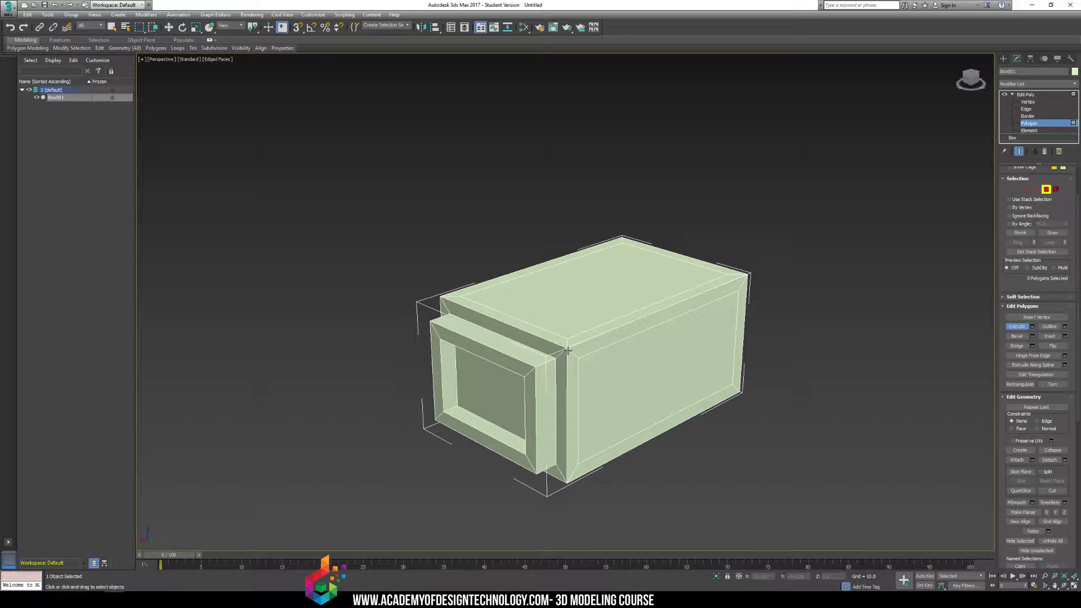
# - Extrude the inset polygon on the box's top face slightly inward to form a shallow recess
pyautogui.keyDown('alt'); pyautogui.moveTo(449, 372); pyautogui.dragTo(632, 381, button='middle'); pyautogui.keyUp('alt')
pyautogui.click(596, 291)
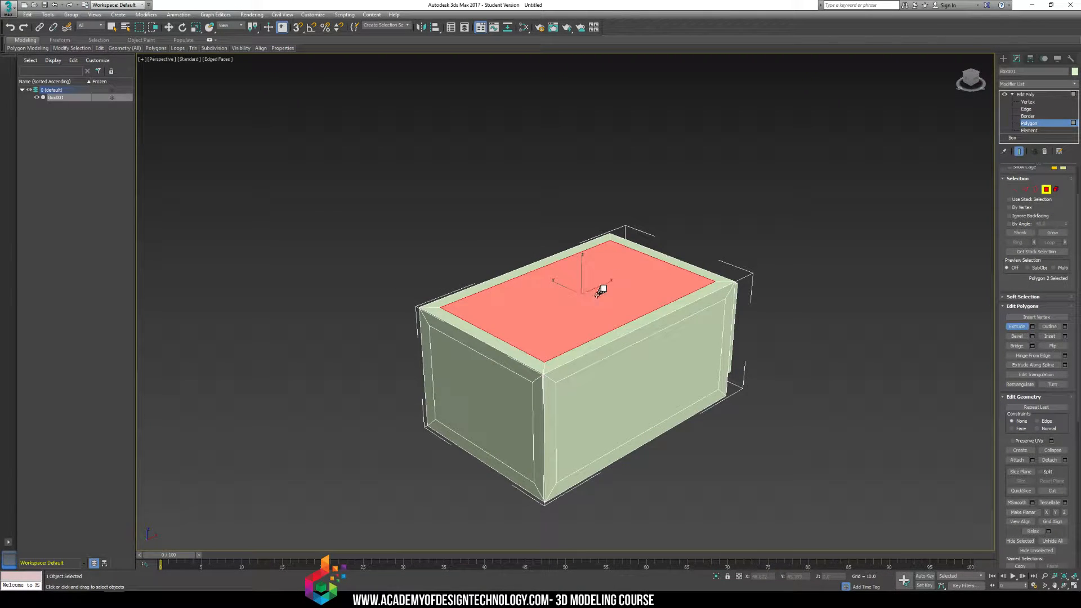
pyautogui.moveTo(572, 225); pyautogui.dragTo(561, 266, button='middle')
pyautogui.moveTo(555, 332); pyautogui.dragTo(548, 342)
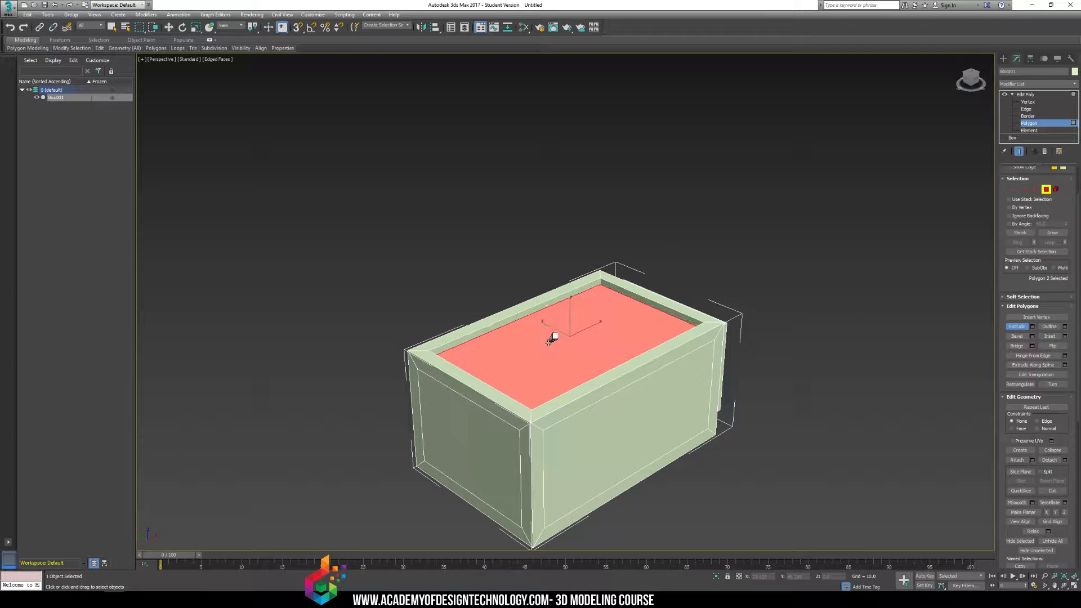
# - Inset the floor polygon of the top recess, scale it down, and move it towards the end opposite the extruded one
pyautogui.keyDown('alt'); pyautogui.moveTo(720, 282); pyautogui.dragTo(693, 288, button='middle'); pyautogui.keyUp('alt')
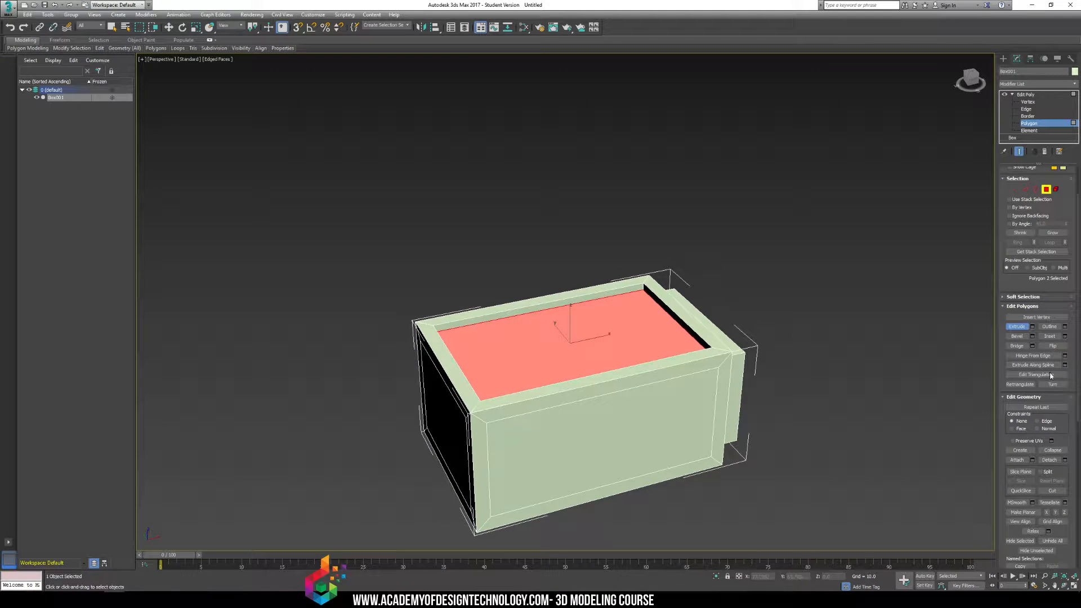
pyautogui.click(1065, 337)
pyautogui.keyDown('alt'); pyautogui.moveTo(622, 304); pyautogui.dragTo(595, 361, button='middle'); pyautogui.keyUp('alt')
pyautogui.click(570, 331)
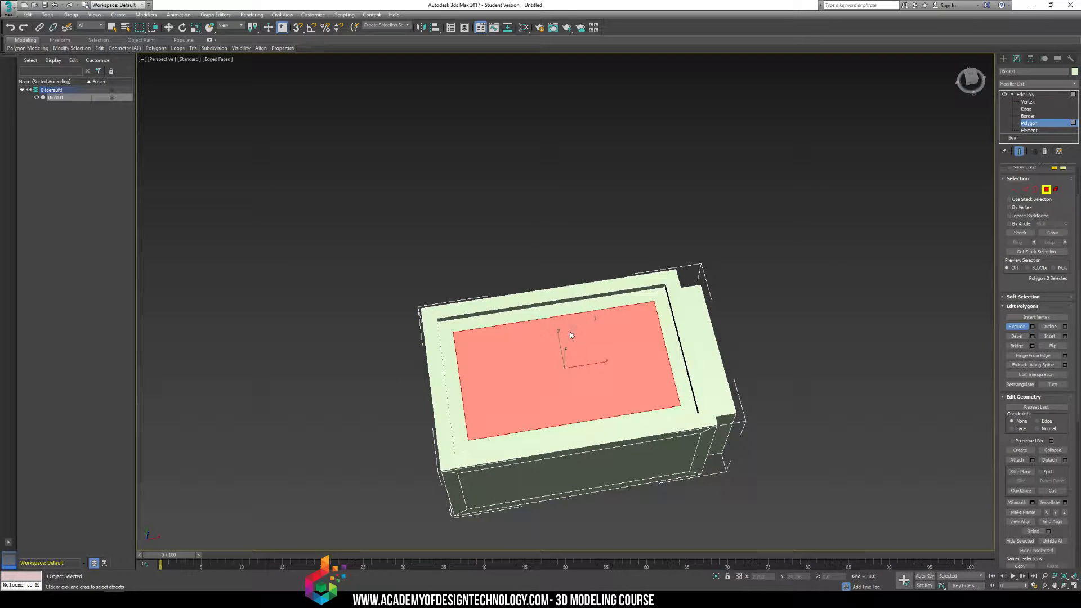
pyautogui.press('r')
pyautogui.moveTo(525, 373); pyautogui.dragTo(498, 381)
pyautogui.press('w')
pyautogui.keyDown('alt'); pyautogui.moveTo(498, 381); pyautogui.dragTo(647, 348, button='middle'); pyautogui.keyUp('alt')
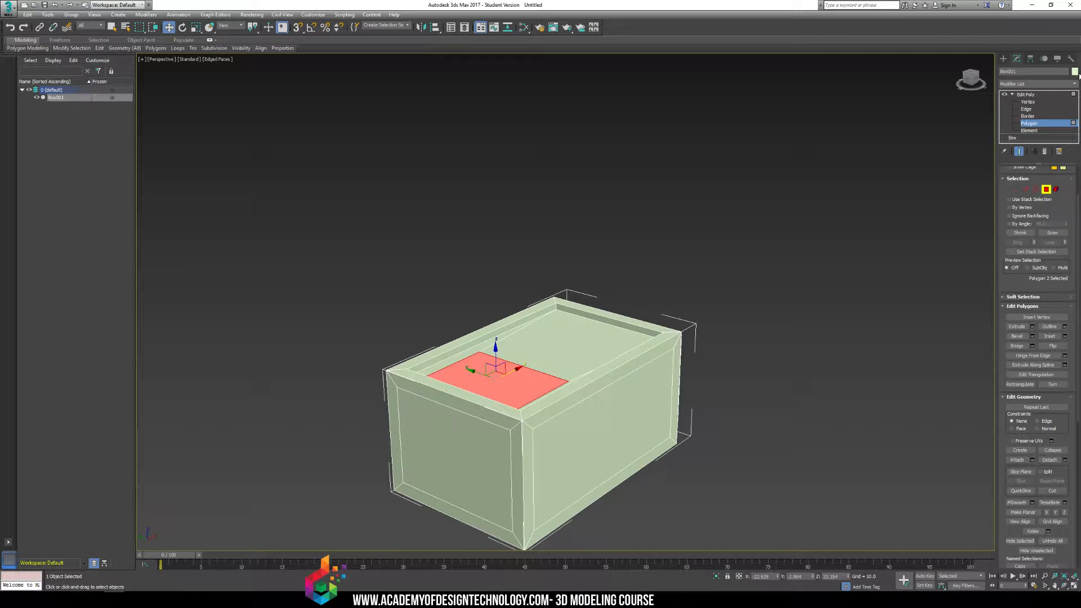
# - Change the box's object colour to grey from the custom colours
pyautogui.click(1074, 71)
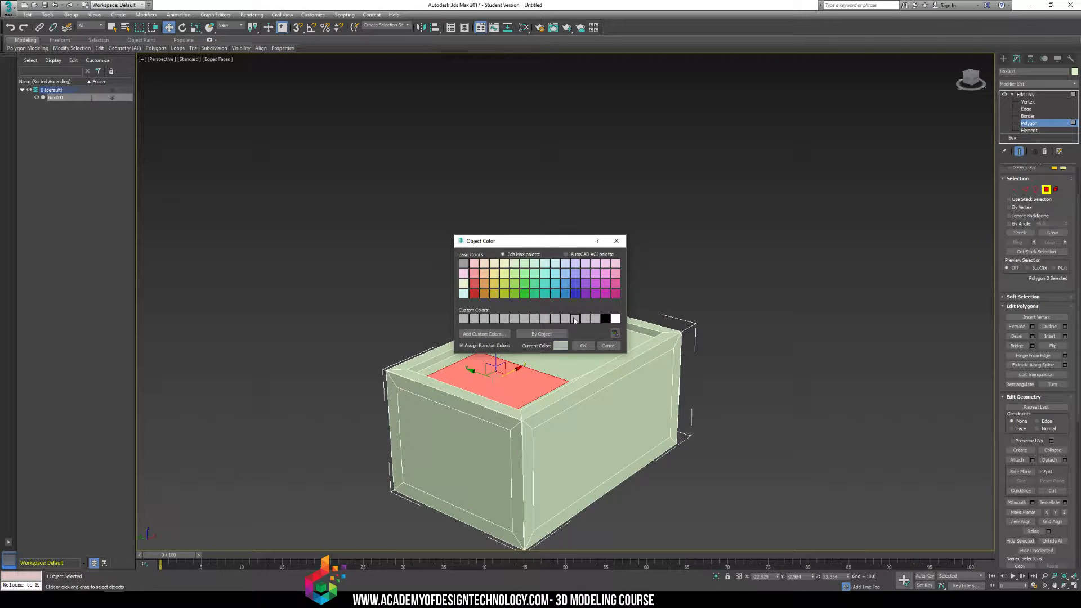
pyautogui.click(572, 317)
pyautogui.click(579, 343)
# - Extrude the small polygon in the top recess slightly upward into a raised pad and clear the selection
pyautogui.moveTo(580, 327); pyautogui.dragTo(542, 309, button='middle')
pyautogui.scroll(3, 619, 265)
pyautogui.click(505, 326)
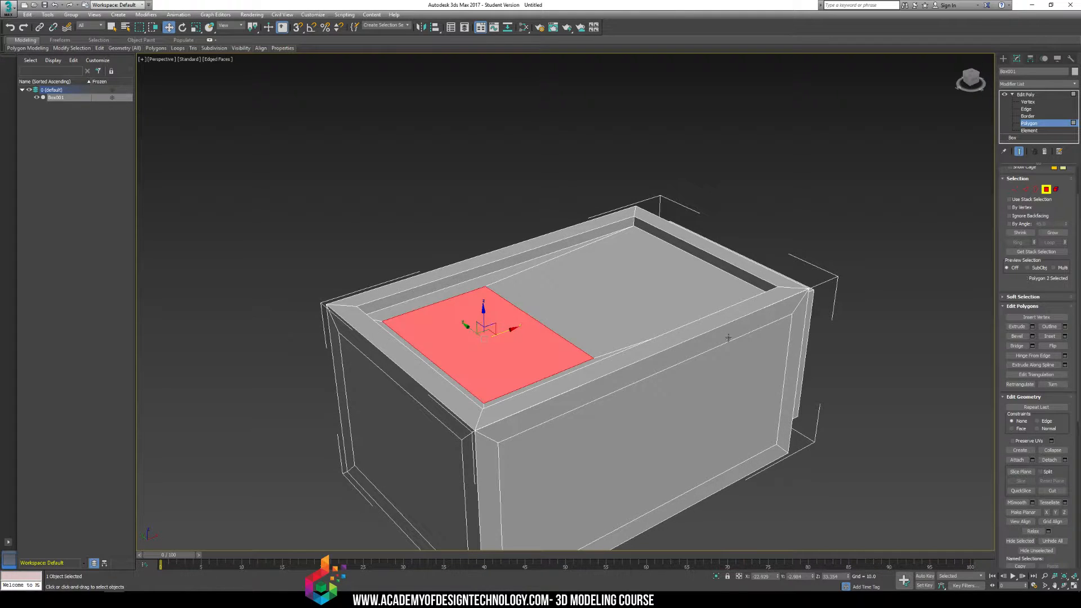
pyautogui.click(1016, 327)
pyautogui.moveTo(485, 325); pyautogui.dragTo(488, 308)
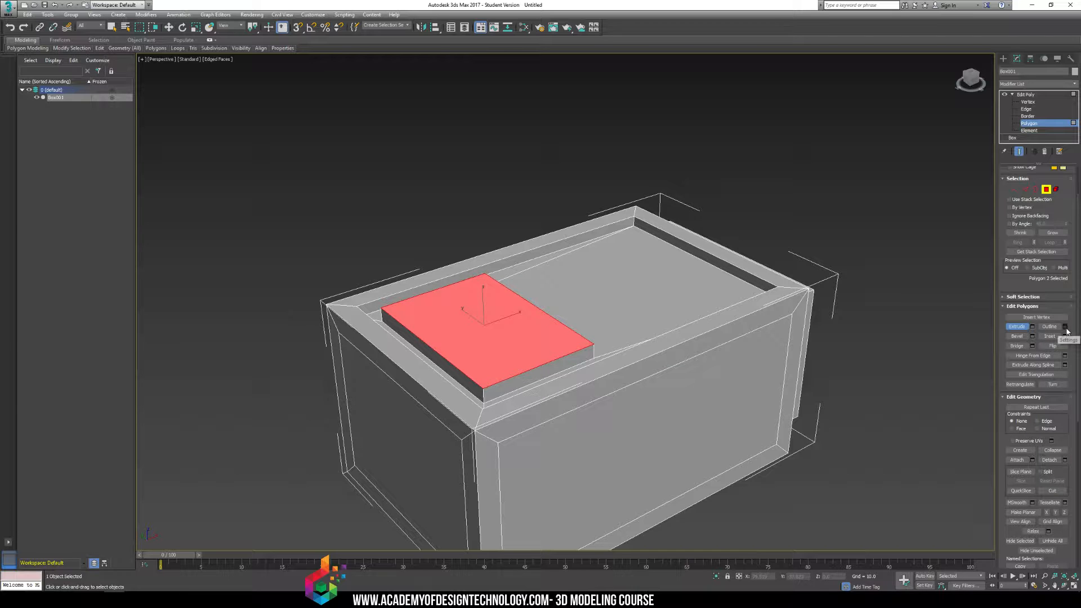
pyautogui.click(698, 150)
# - Extrude the inset polygons on the box's long sides and plain end slightly outward into raised panels
pyautogui.keyDown('alt'); pyautogui.moveTo(697, 238); pyautogui.dragTo(619, 225, button='middle'); pyautogui.keyUp('alt')
pyautogui.scroll(-3, 689, 231)
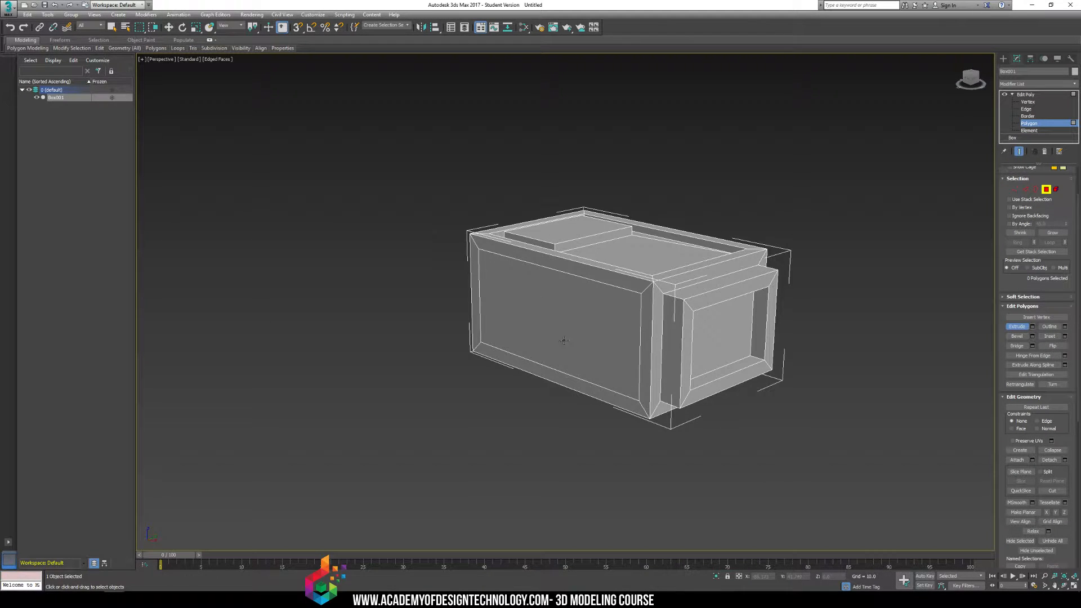
pyautogui.click(583, 322)
pyautogui.keyDown('alt'); pyautogui.moveTo(812, 246); pyautogui.dragTo(699, 306, button='middle'); pyautogui.keyUp('alt')
pyautogui.click(715, 284)
pyautogui.click(849, 244)
pyautogui.keyDown('alt'); pyautogui.moveTo(849, 243); pyautogui.dragTo(818, 244, button='middle'); pyautogui.keyUp('alt')
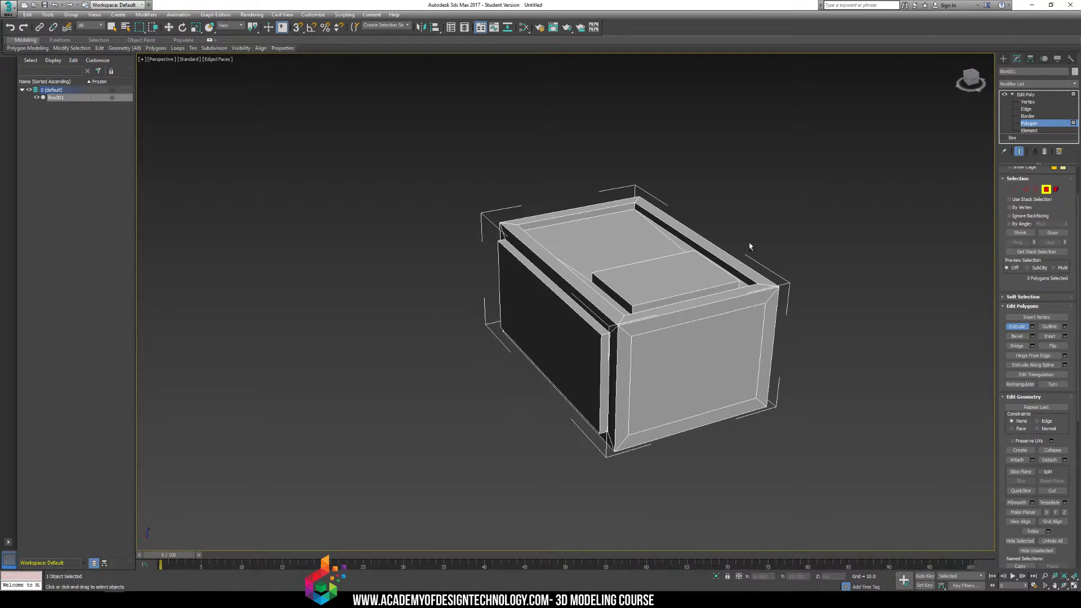
pyautogui.click(700, 325)
pyautogui.keyDown('alt'); pyautogui.moveTo(700, 322); pyautogui.dragTo(591, 270, button='middle'); pyautogui.keyUp('alt')
pyautogui.keyDown('alt'); pyautogui.moveTo(467, 278); pyautogui.dragTo(628, 302, button='middle'); pyautogui.keyUp('alt')
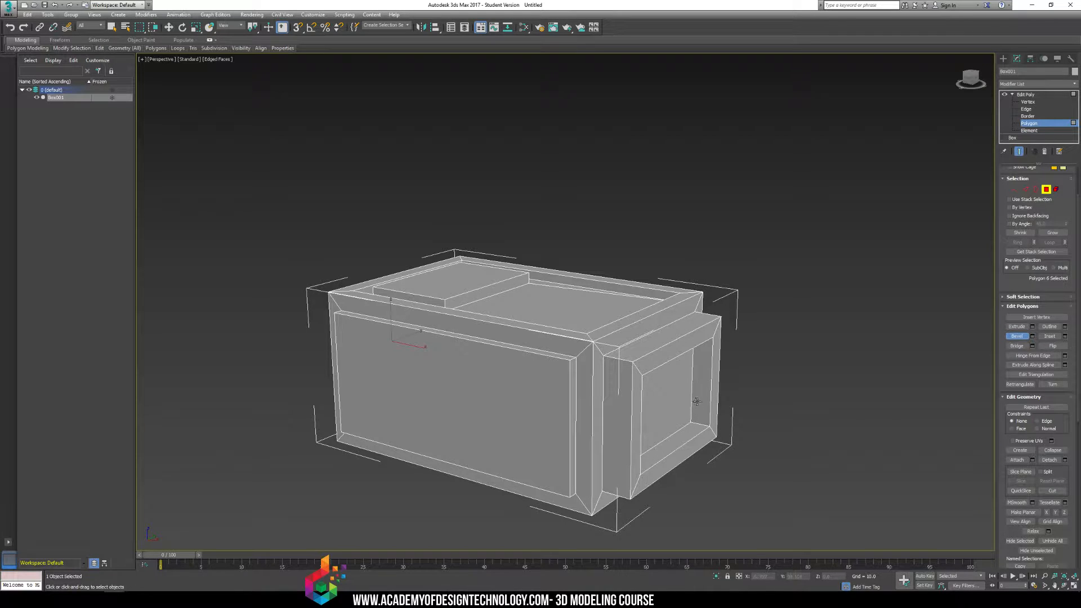
# - Bevel the recessed end polygon outward into a tapered block
pyautogui.click(653, 384)
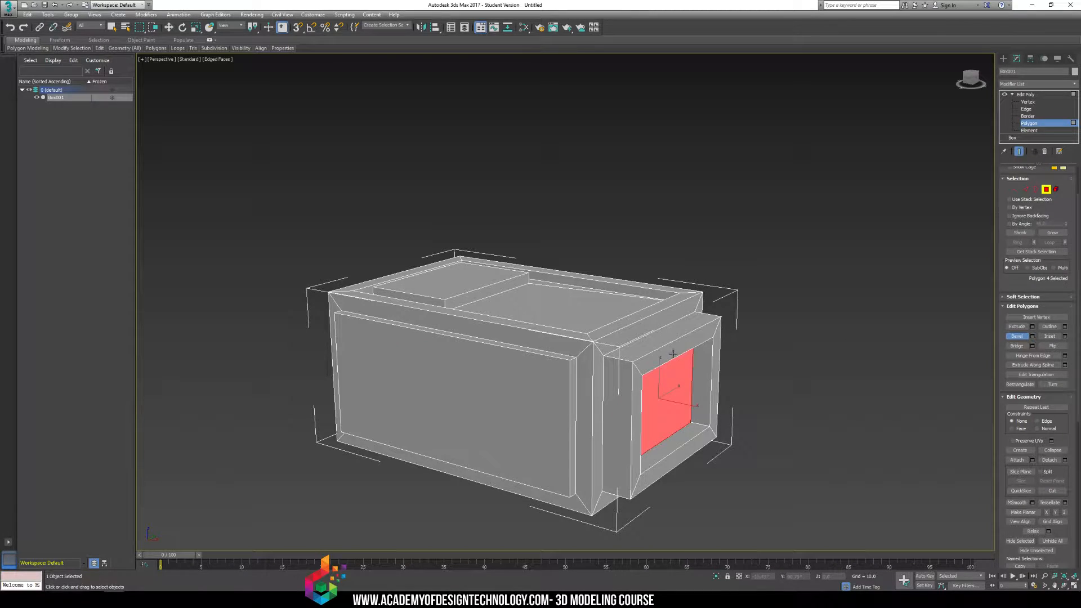
pyautogui.click(749, 386)
pyautogui.click(664, 393)
pyautogui.moveTo(678, 394); pyautogui.dragTo(691, 325)
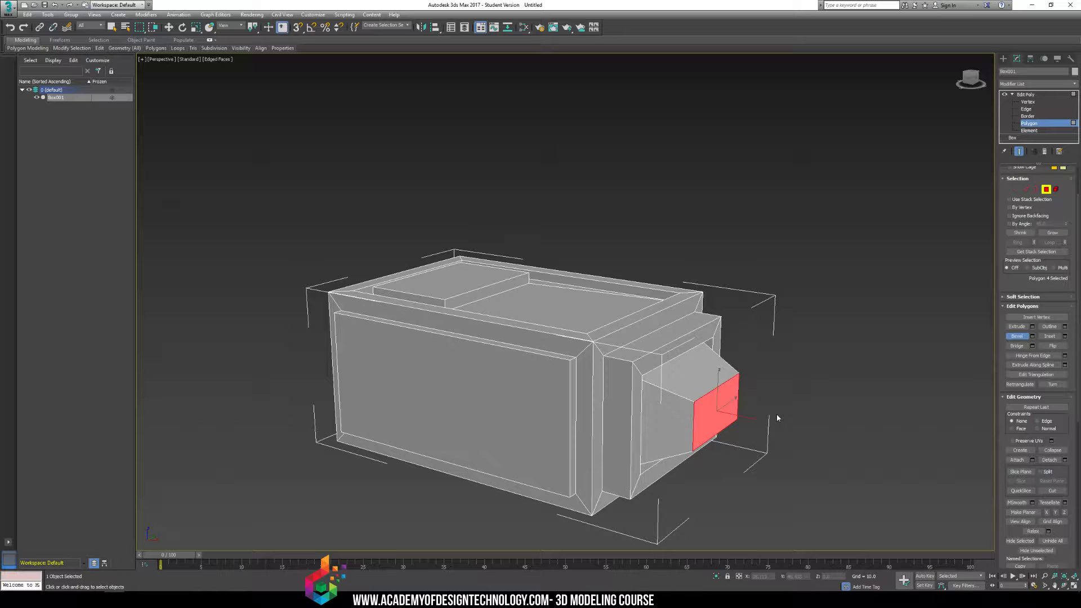
# - Move the bevelled end polygon back inward along the X axis into the frame and clear the selection
pyautogui.press('w')
pyautogui.moveTo(750, 418); pyautogui.dragTo(711, 401)
pyautogui.click(807, 358)
pyautogui.keyDown('alt'); pyautogui.moveTo(828, 283); pyautogui.dragTo(763, 348, button='middle'); pyautogui.keyUp('alt')
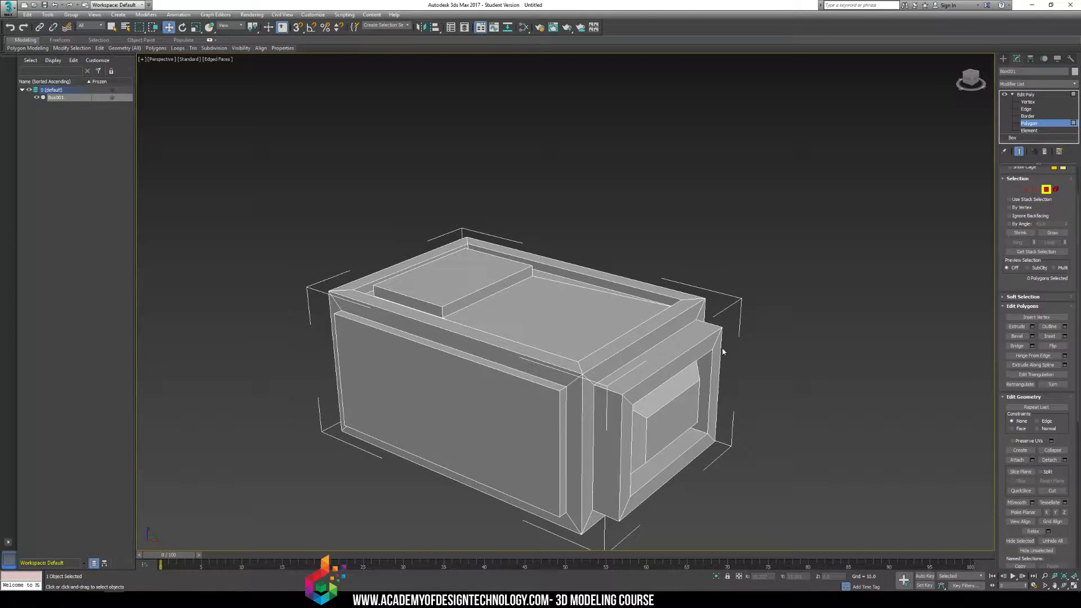
pyautogui.keyDown('alt'); pyautogui.moveTo(646, 276); pyautogui.dragTo(696, 275, button='middle'); pyautogui.keyUp('alt')
# - Create a sphere with a radius of about 15.5 and position it in the open area of the top recess
pyautogui.click(1003, 58)
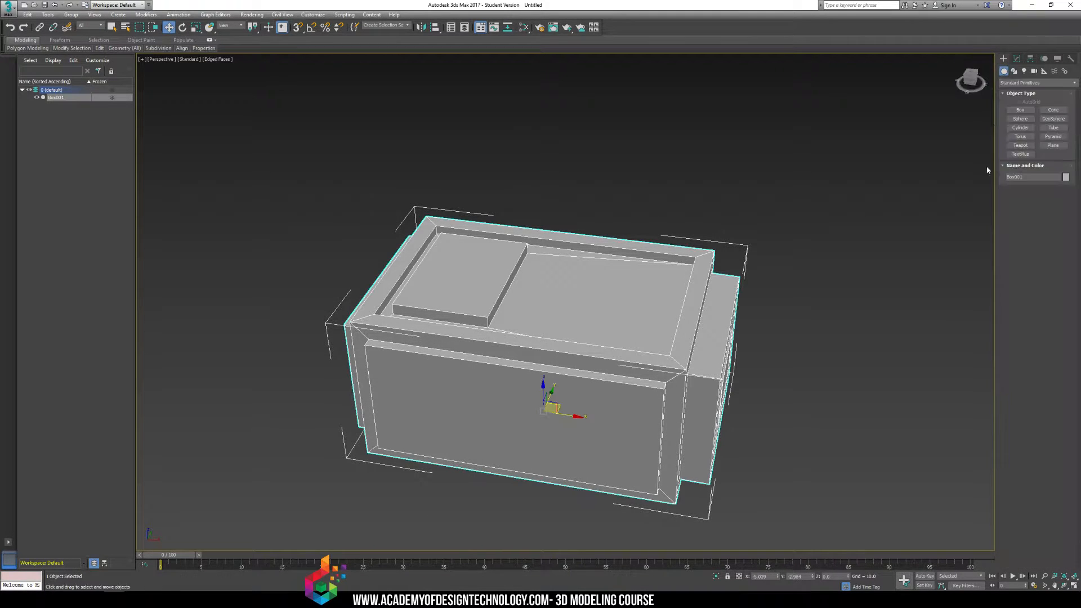
pyautogui.click(1019, 119)
pyautogui.moveTo(610, 414); pyautogui.dragTo(652, 461)
pyautogui.press('w')
pyautogui.moveTo(611, 392); pyautogui.dragTo(632, 300)
pyautogui.keyDown('alt'); pyautogui.moveTo(631, 300); pyautogui.dragTo(570, 308, button='middle'); pyautogui.keyUp('alt')
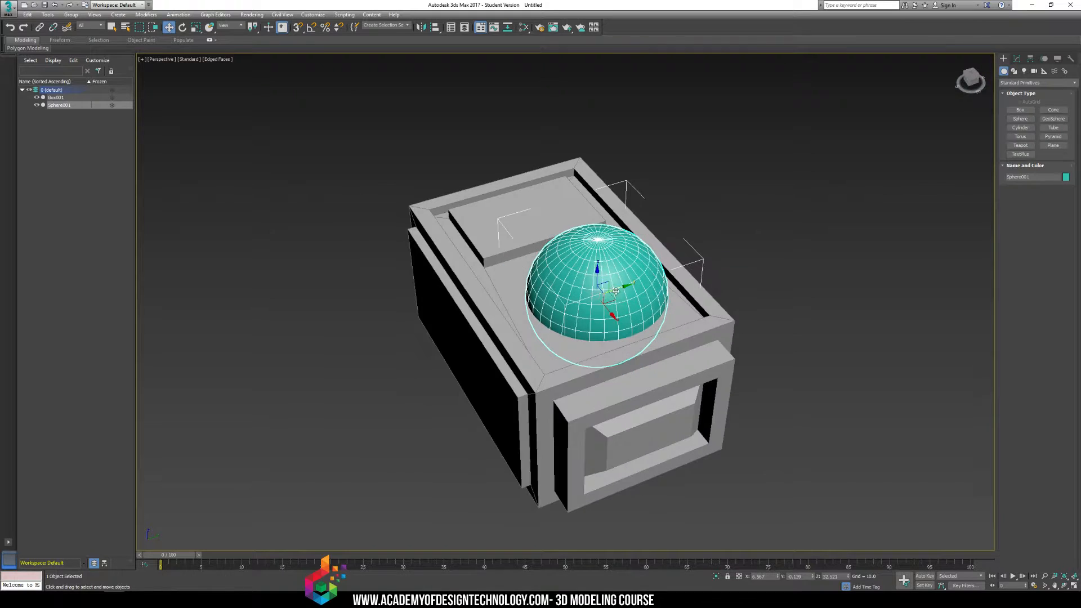
pyautogui.moveTo(624, 287); pyautogui.dragTo(592, 291)
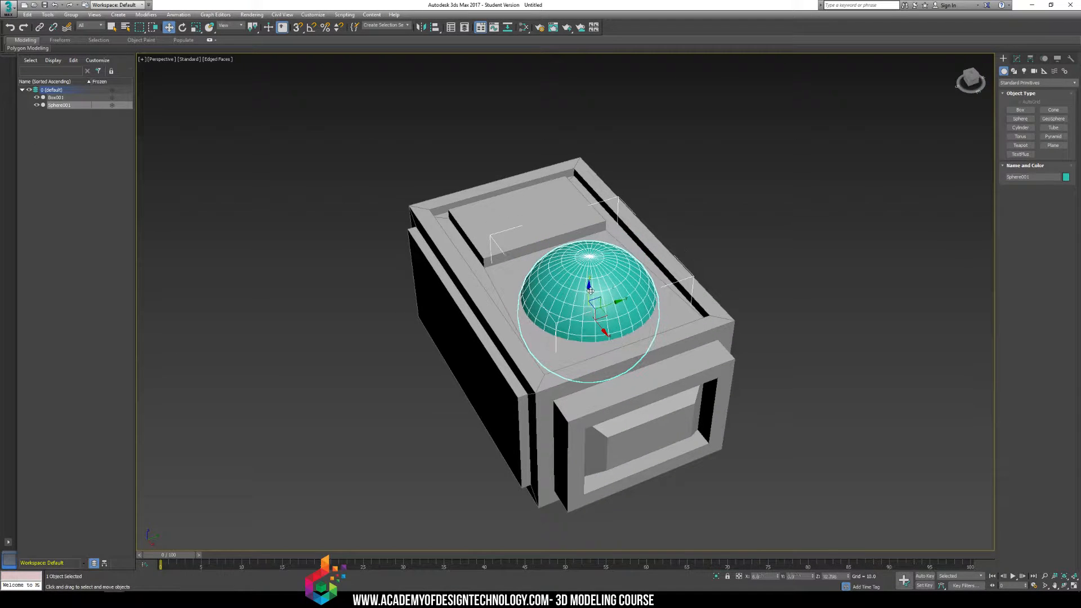
# - Set the sphere's segments to 21 and its hemisphere value to 0.545 to make a dome
pyautogui.click(1016, 59)
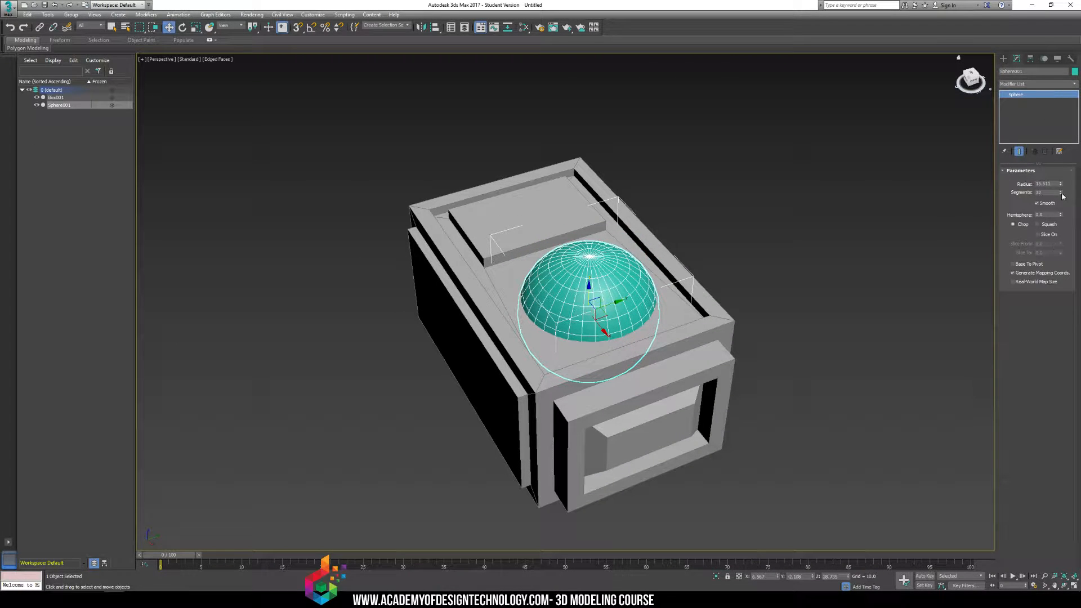
pyautogui.moveTo(1063, 194)
pyautogui.mouseDown()
pyautogui.moveTo(1060, 208)
pyautogui.moveTo(1069, 177)
pyautogui.mouseUp()
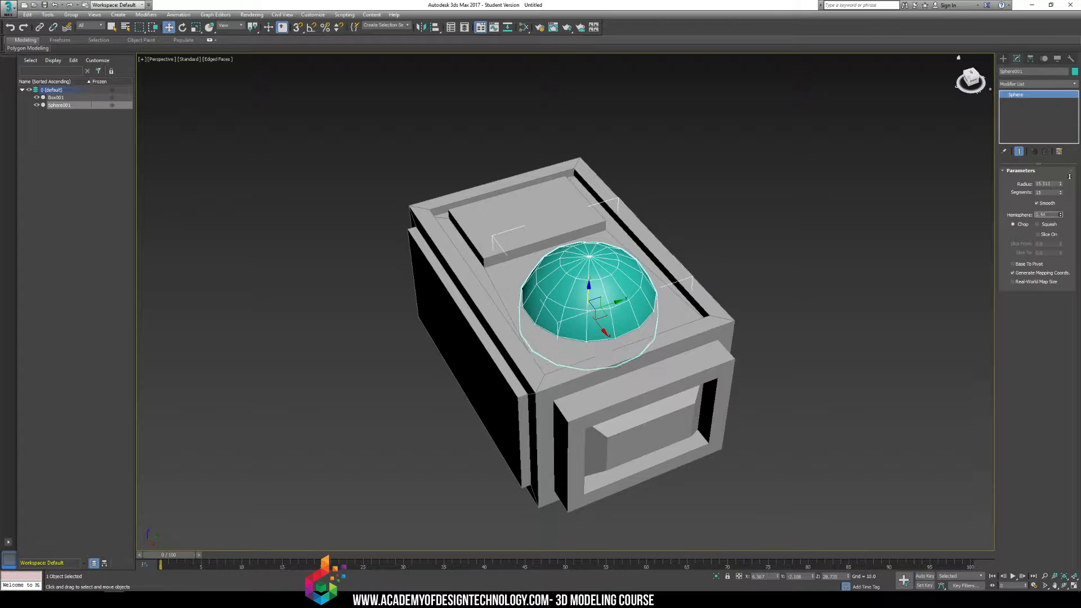
pyautogui.keyDown('alt'); pyautogui.moveTo(748, 225); pyautogui.dragTo(981, 202, button='middle'); pyautogui.keyUp('alt')
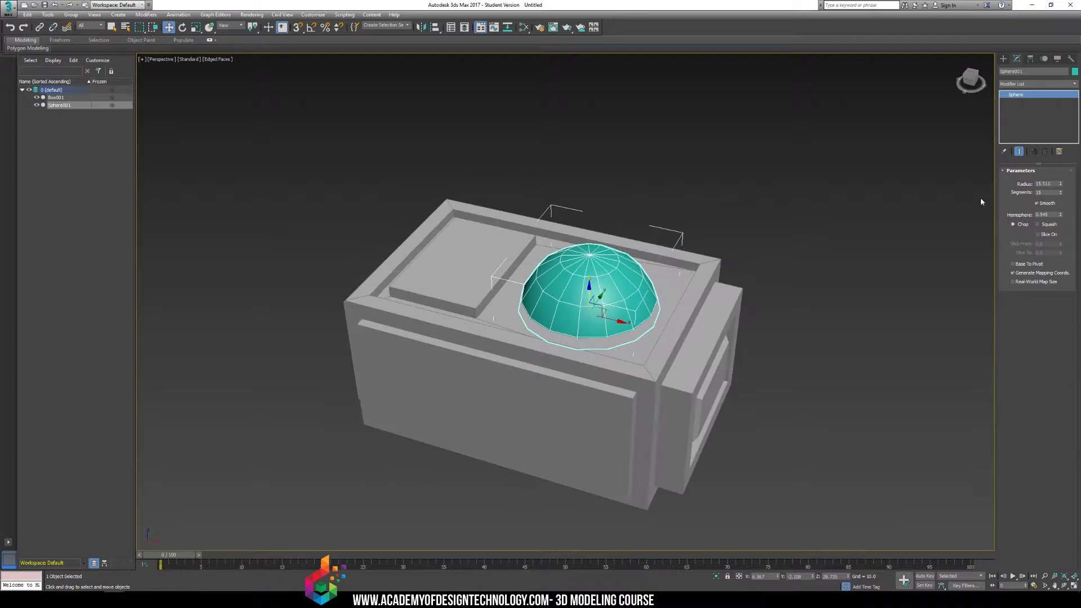
pyautogui.moveTo(1060, 193); pyautogui.dragTo(1061, 190)
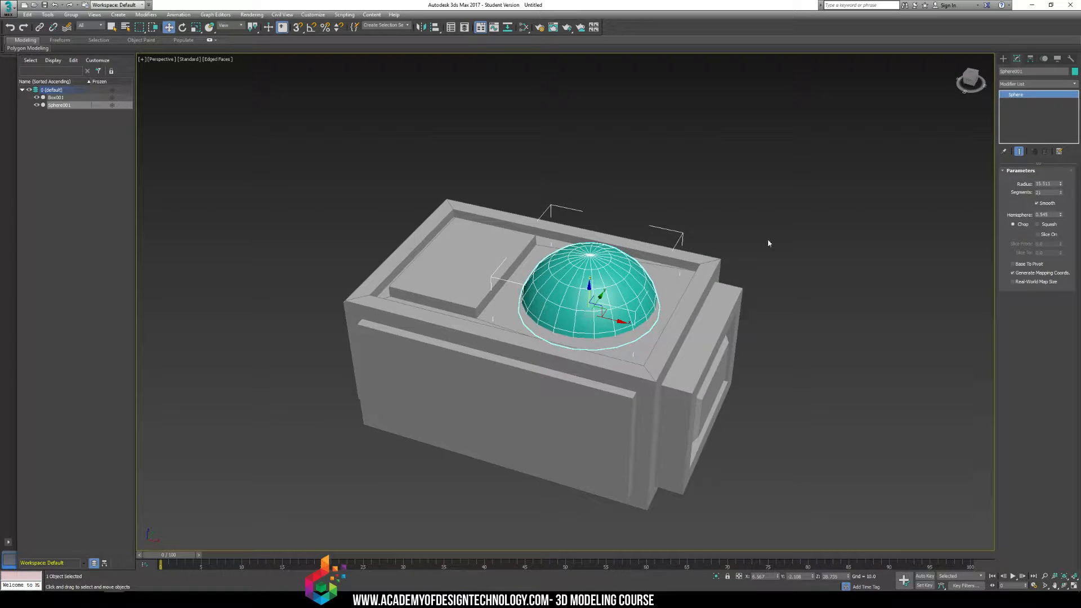
pyautogui.keyDown('alt'); pyautogui.moveTo(768, 238); pyautogui.dragTo(592, 217, button='middle'); pyautogui.keyUp('alt')
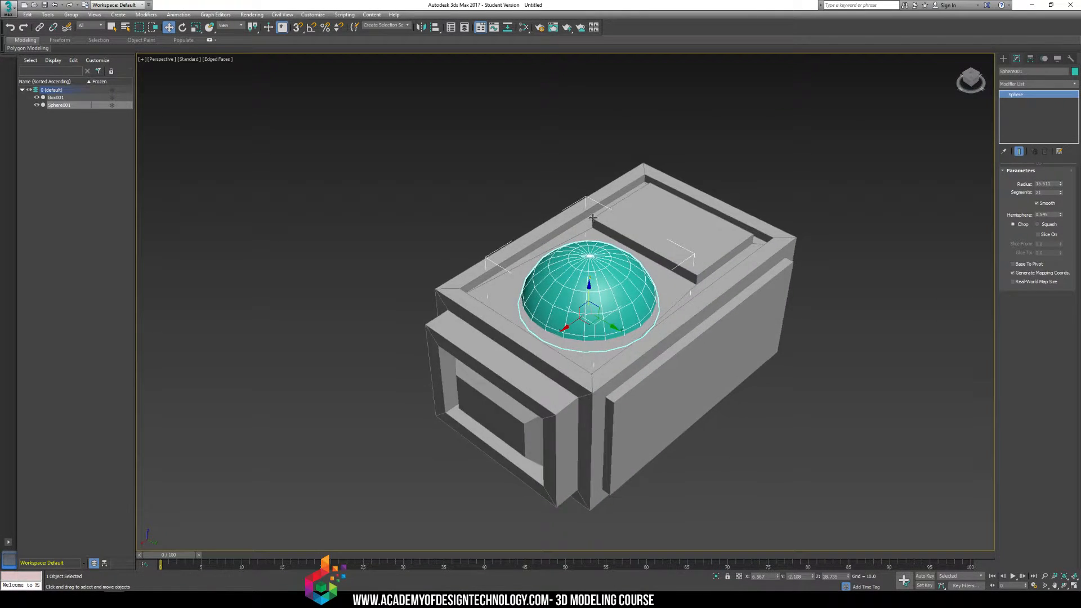
# - Give the dome the same grey colour as the box and hide the edged faces in the viewport
pyautogui.click(1075, 72)
pyautogui.click(583, 347)
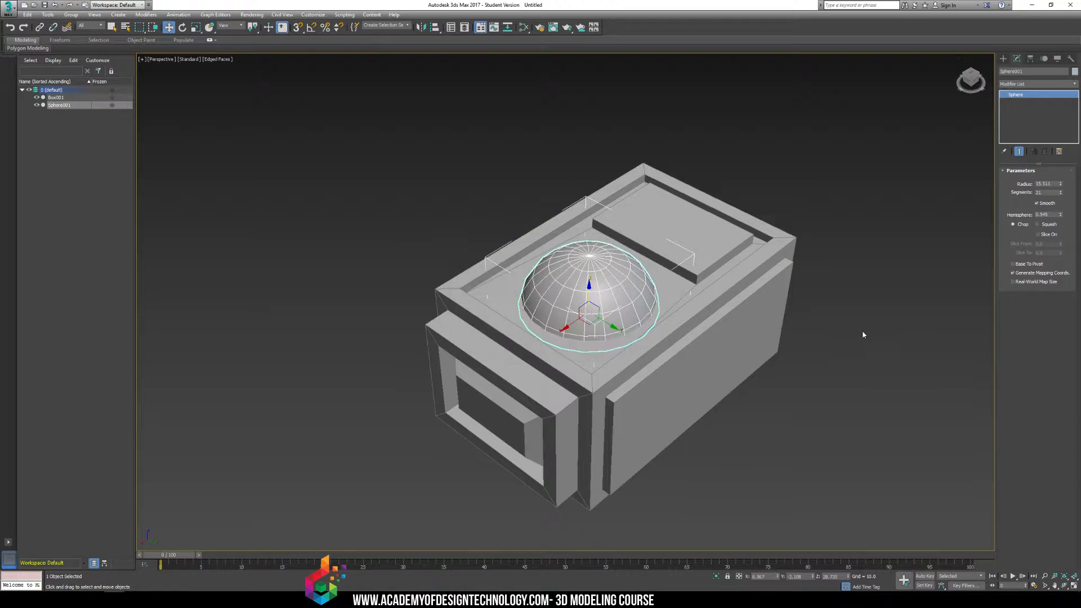
pyautogui.click(863, 336)
pyautogui.moveTo(622, 284)
pyautogui.keyDown('alt'); pyautogui.mouseDown(button='middle')
pyautogui.moveTo(651, 280)
pyautogui.moveTo(722, 219)
pyautogui.moveTo(651, 232)
pyautogui.moveTo(664, 276)
pyautogui.mouseUp(button='middle'); pyautogui.keyUp('alt')
pyautogui.press('z')
pyautogui.press('F4')
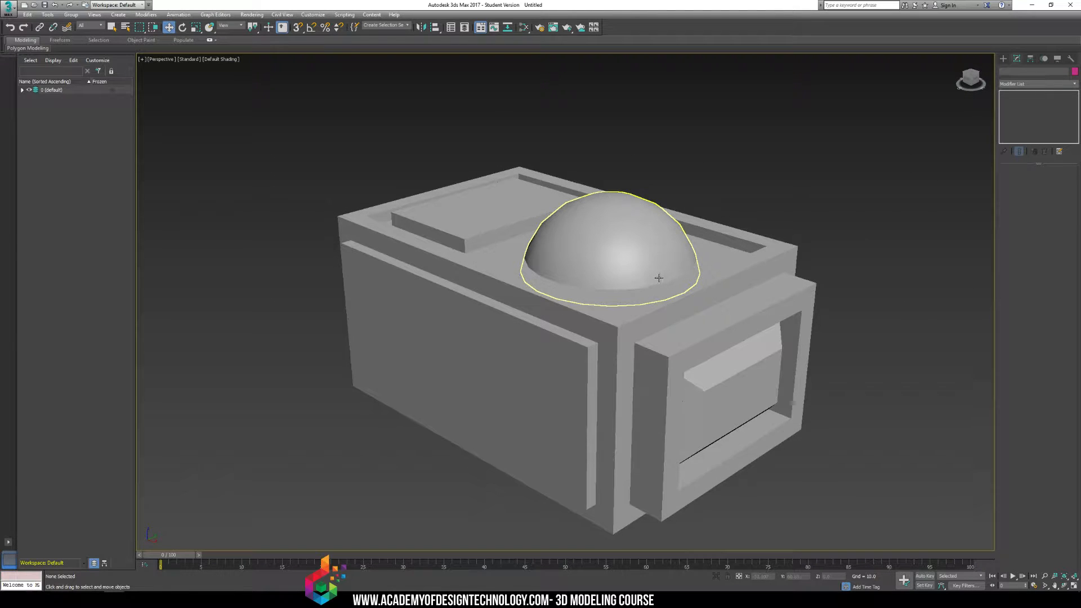
# - Scale the dome down to a small button, seat it on the floor of the top recess, and clear the selection
pyautogui.click(631, 212)
pyautogui.press('r')
pyautogui.moveTo(607, 280); pyautogui.dragTo(609, 295)
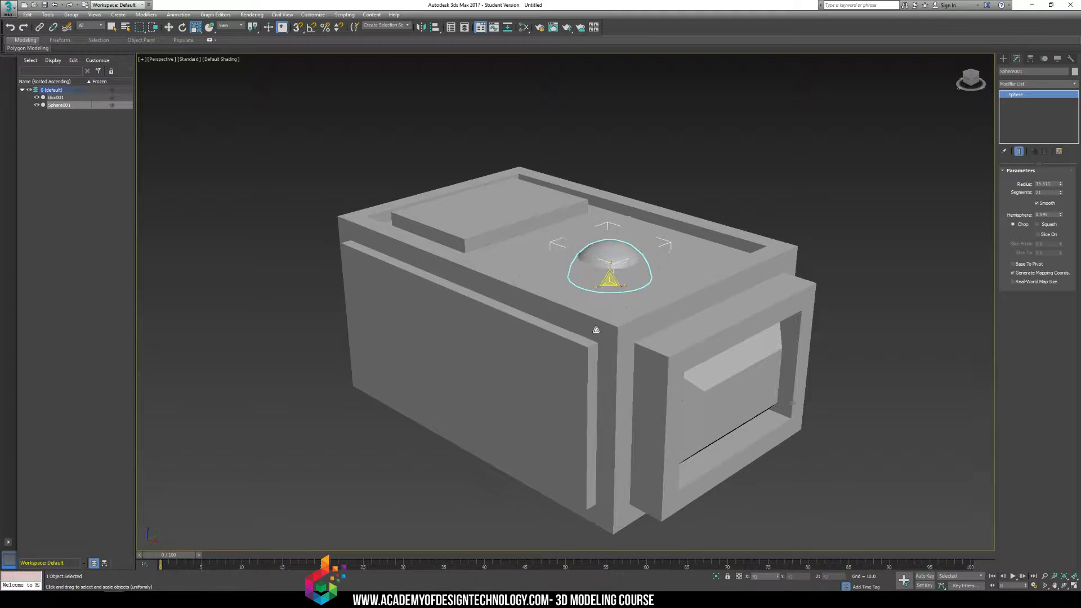
pyautogui.press('w')
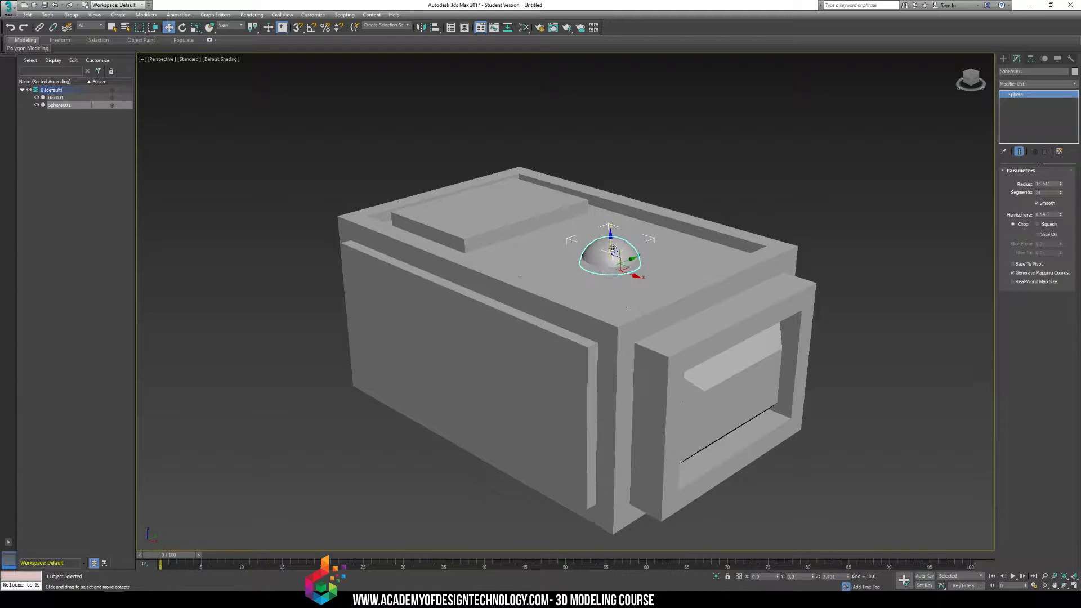
pyautogui.click(809, 200)
pyautogui.keyDown('alt'); pyautogui.moveTo(808, 201); pyautogui.dragTo(670, 225, button='middle'); pyautogui.keyUp('alt')
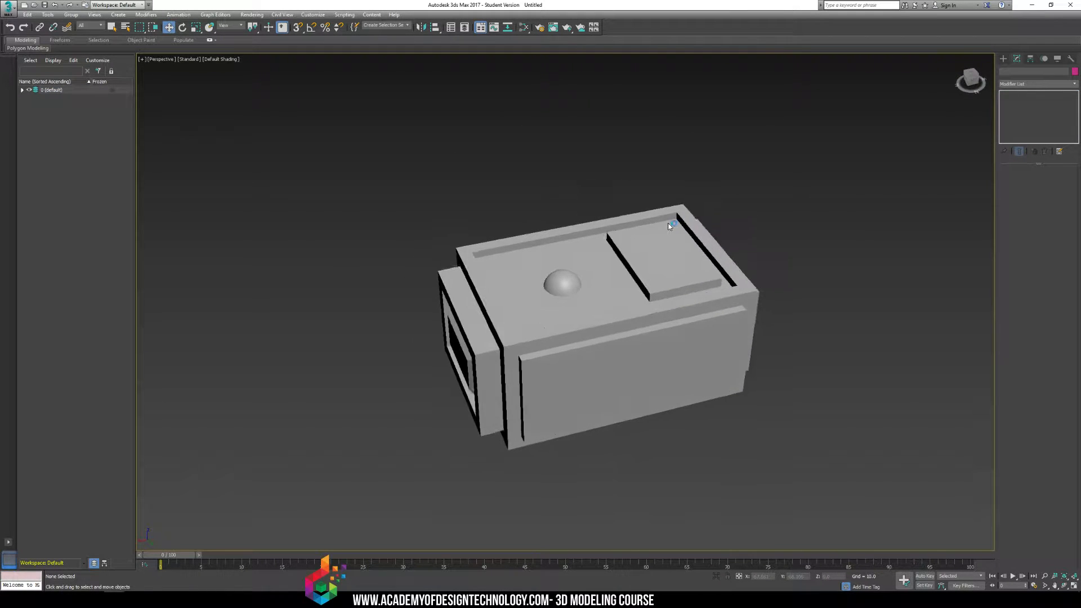
# - Attach the dome to the box's Edit Poly object and show edged faces
pyautogui.click(574, 335)
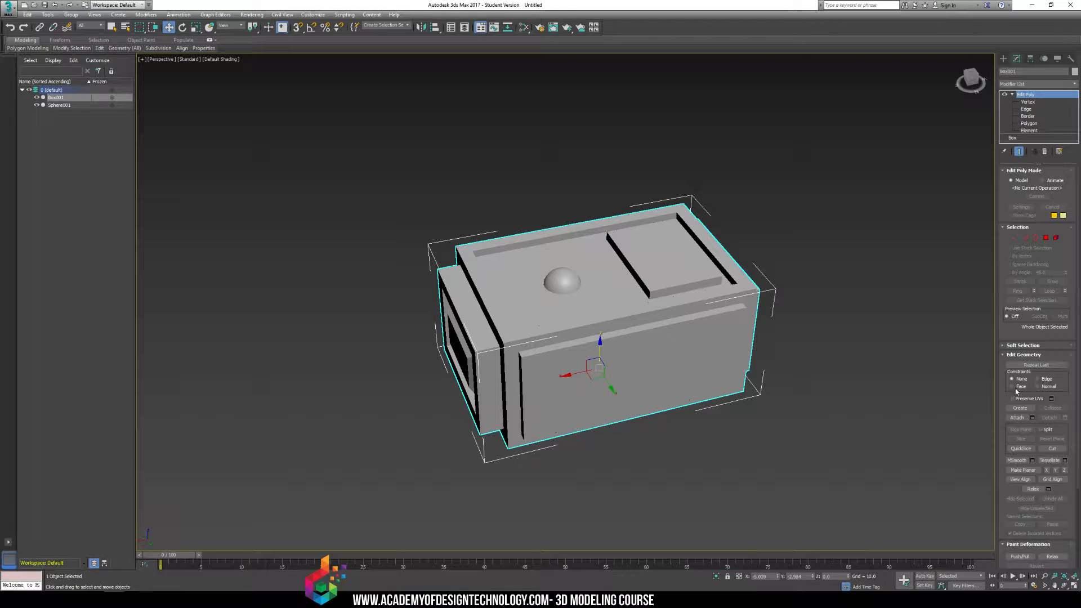
pyautogui.click(560, 274)
pyautogui.moveTo(631, 269)
pyautogui.keyDown('alt'); pyautogui.mouseDown(button='middle')
pyautogui.moveTo(643, 251)
pyautogui.moveTo(717, 250)
pyautogui.mouseUp(button='middle'); pyautogui.keyUp('alt')
pyautogui.press('F4')
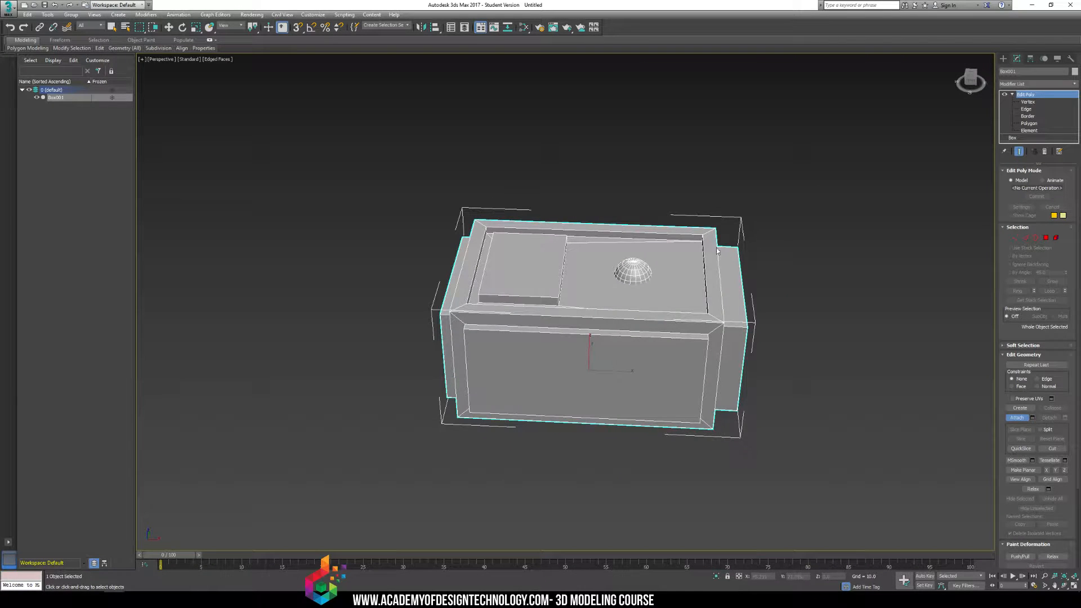
# - Select the dome at Element level and move it towards one long side of the recess
pyautogui.click(1030, 131)
pyautogui.keyDown('alt'); pyautogui.moveTo(790, 212); pyautogui.dragTo(674, 231, button='middle'); pyautogui.keyUp('alt')
pyautogui.click(600, 299)
pyautogui.moveTo(607, 294); pyautogui.dragTo(641, 281)
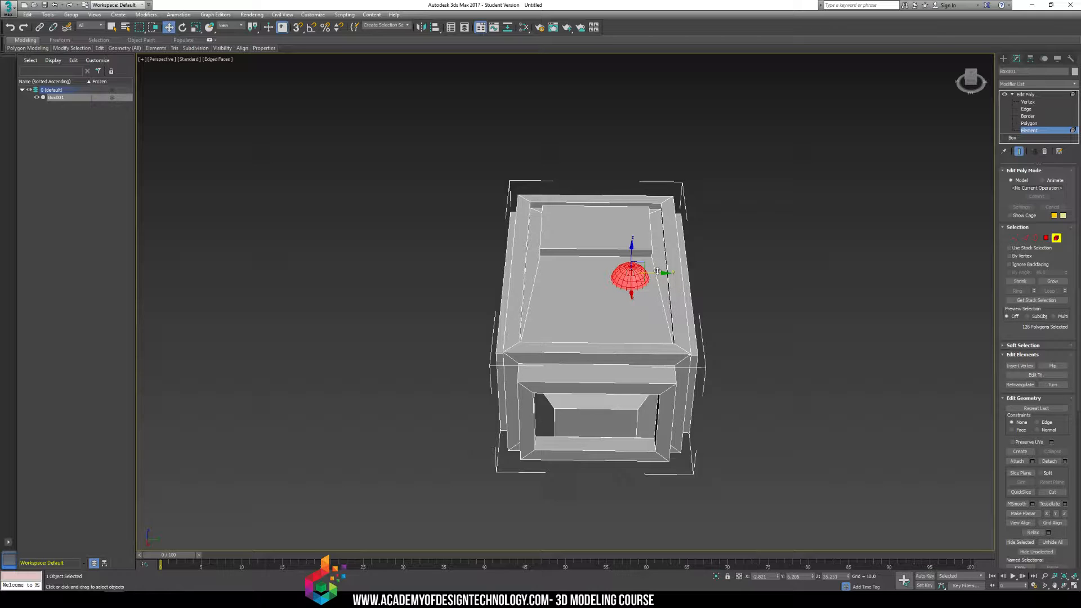
# - Clone the dome across the recess along the Y axis as an element
pyautogui.keyDown('shift'); pyautogui.moveTo(660, 273); pyautogui.dragTo(595, 282); pyautogui.keyUp('shift')
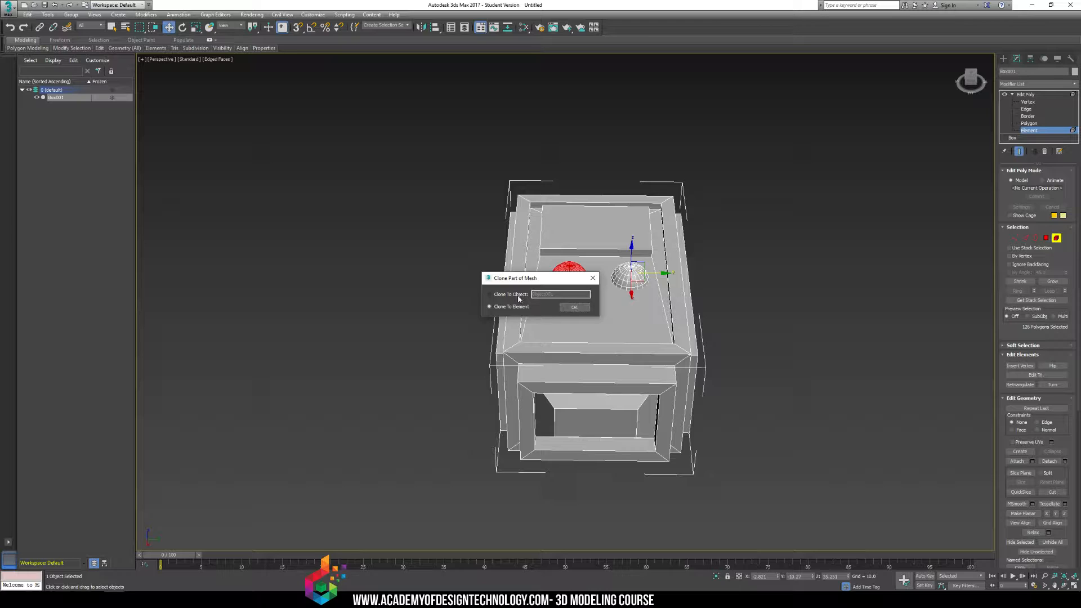
pyautogui.click(583, 308)
pyautogui.click(580, 310)
# - Clone the pair of domes along the box's length as elements to form three rows, and clear the selection
pyautogui.moveTo(569, 309)
pyautogui.keyDown('alt'); pyautogui.mouseDown(button='middle')
pyautogui.moveTo(599, 317)
pyautogui.moveTo(603, 242)
pyautogui.mouseUp(button='middle'); pyautogui.keyUp('alt')
pyautogui.keyDown('ctrl'); pyautogui.click(603, 242); pyautogui.keyUp('ctrl')
pyautogui.keyDown('shift'); pyautogui.moveTo(634, 254); pyautogui.dragTo(700, 281); pyautogui.keyUp('shift')
pyautogui.press('Return')
pyautogui.press('Return')
pyautogui.click(775, 172)
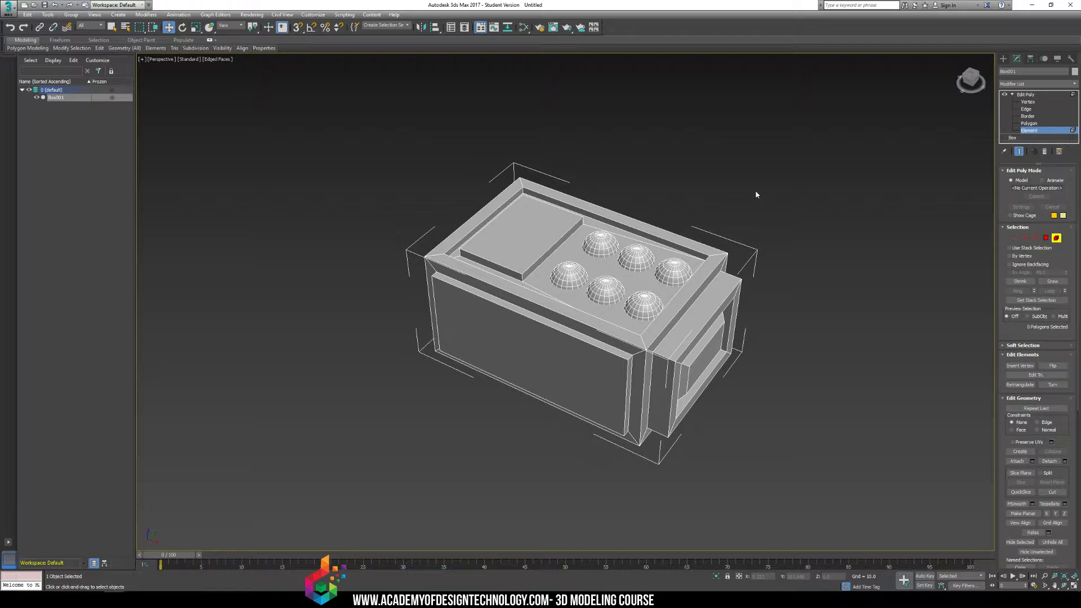
# - Hide the edged faces and select the box body element without the domes
pyautogui.press('F4')
pyautogui.keyDown('alt'); pyautogui.moveTo(775, 188); pyautogui.dragTo(780, 221, button='middle'); pyautogui.keyUp('alt')
pyautogui.hotkey('ctrl', 'a')
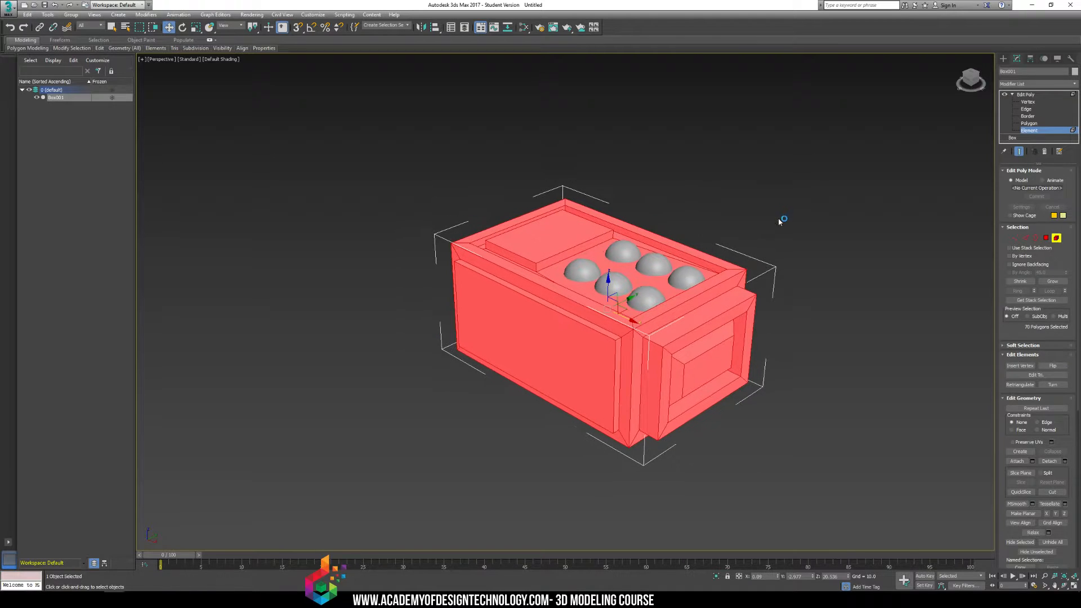
# - Switch to Polygon level and select the raised panel polygon on the box's long side
pyautogui.click(1021, 123)
pyautogui.click(802, 263)
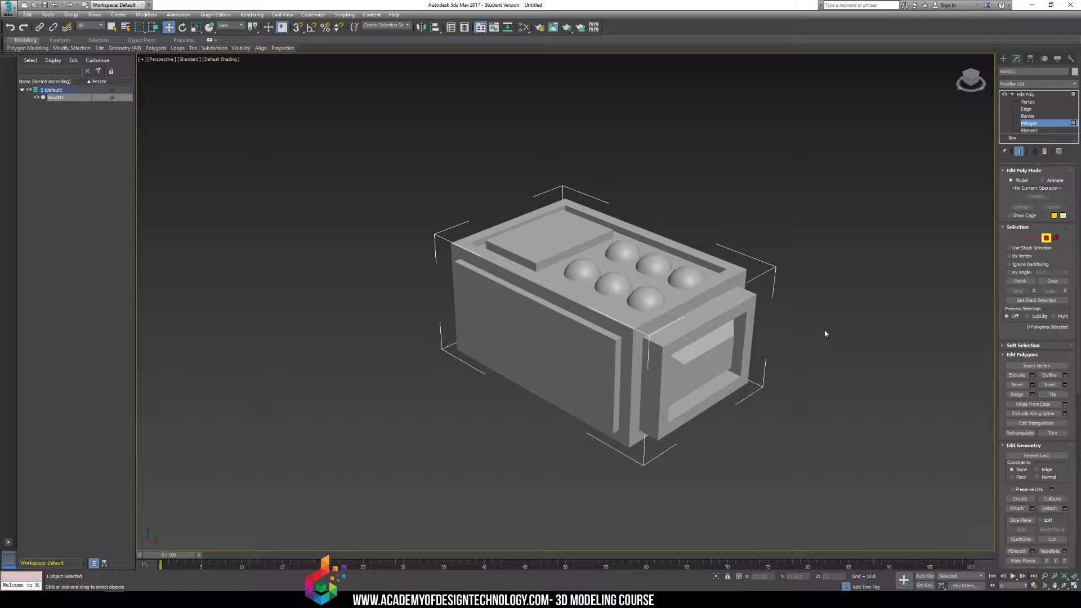
pyautogui.click(579, 340)
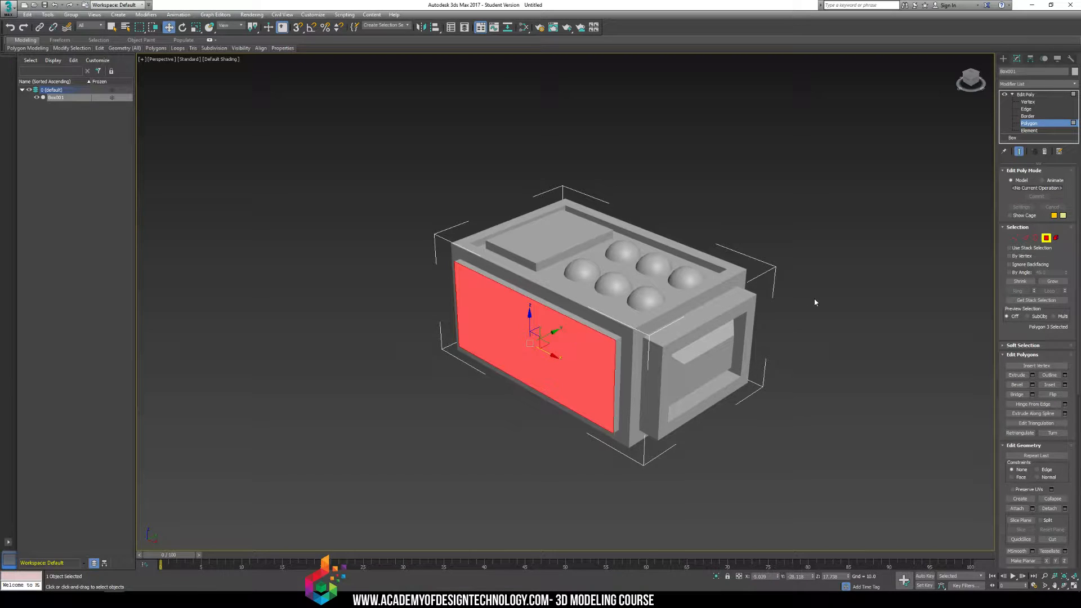
# - Add the matching raised panel polygon on the box's opposite long side to the selection
pyautogui.press('F4')
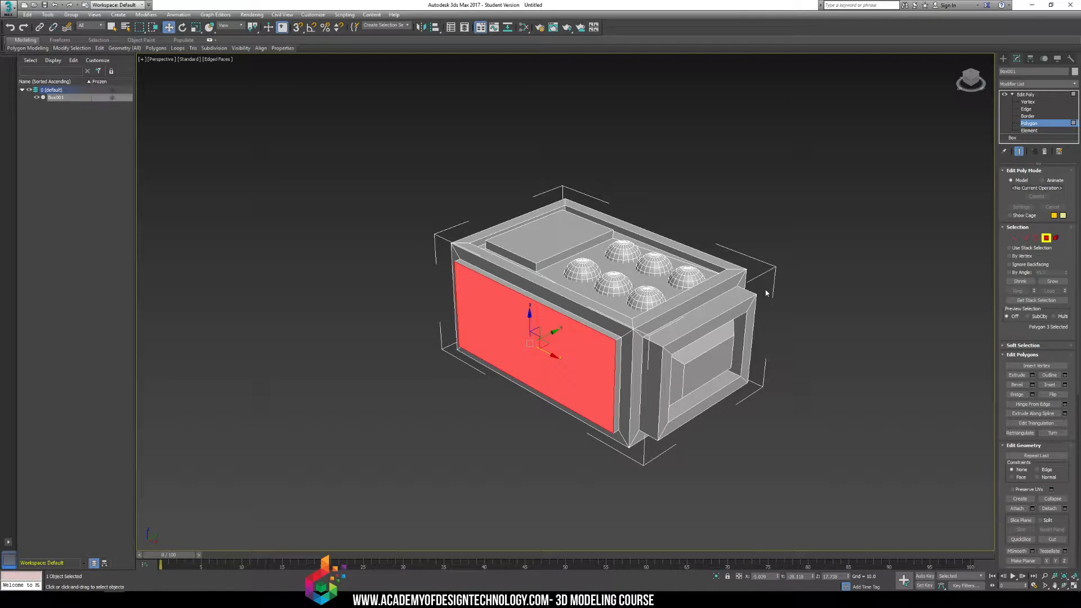
pyautogui.press('F4')
pyautogui.scroll(4, 706, 295)
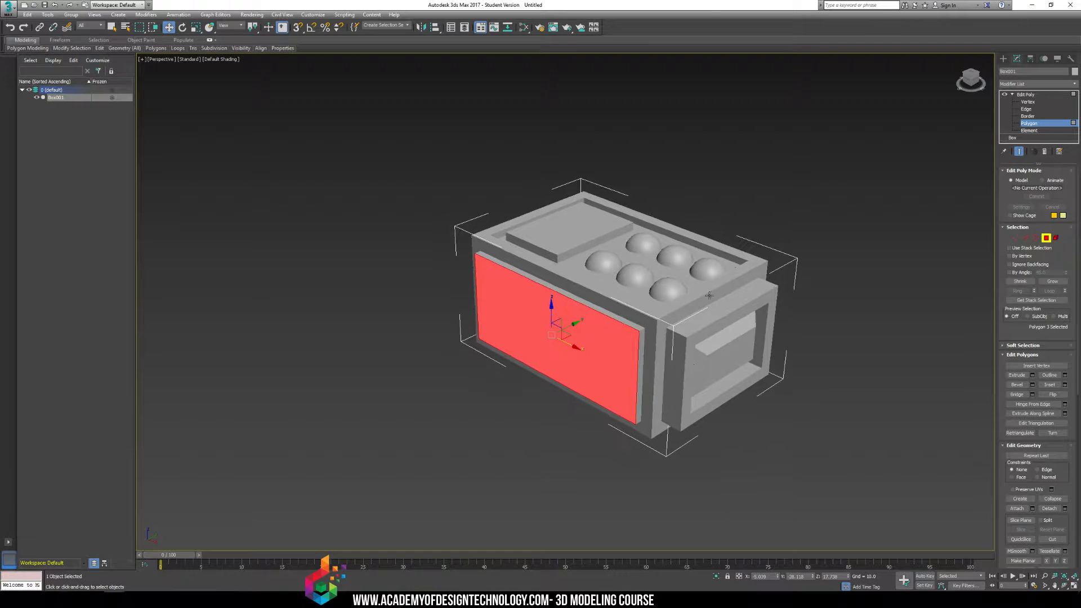
pyautogui.keyDown('alt'); pyautogui.moveTo(901, 394); pyautogui.dragTo(577, 296, button='middle'); pyautogui.keyUp('alt')
pyautogui.keyDown('ctrl'); pyautogui.click(658, 294); pyautogui.keyUp('ctrl')
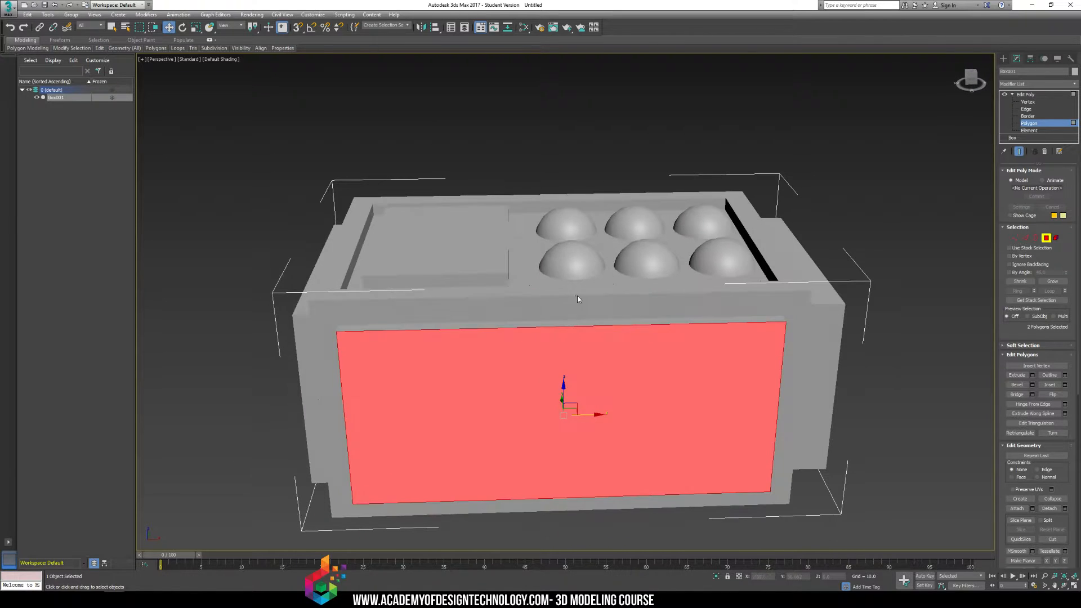
pyautogui.scroll(-2, 660, 306)
pyautogui.keyDown('alt'); pyautogui.moveTo(660, 307); pyautogui.dragTo(644, 288, button='middle'); pyautogui.keyUp('alt')
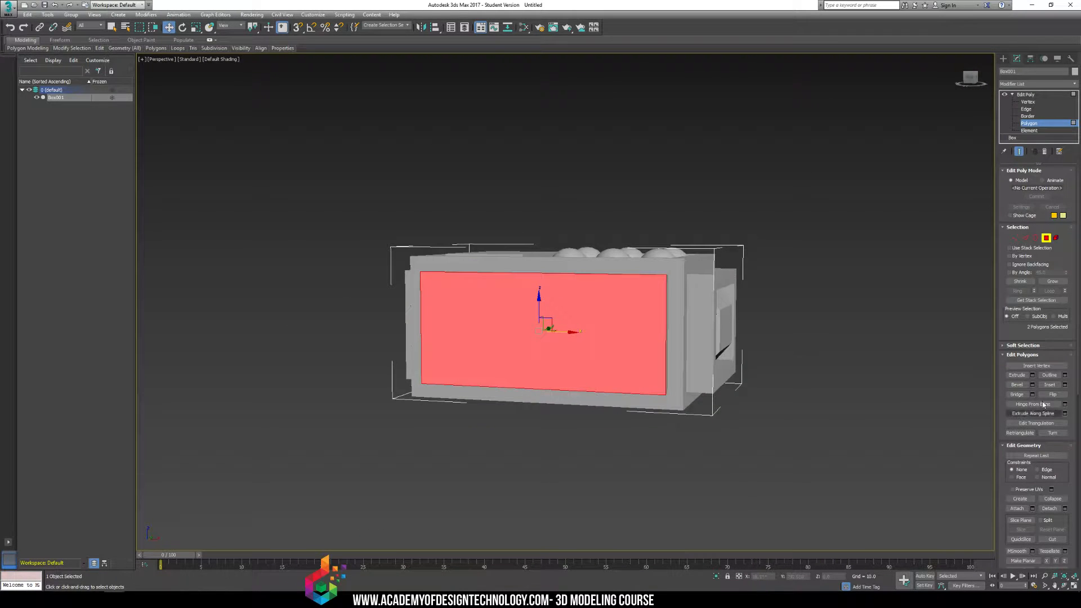
# - Inset both selected long-side panel polygons and turn the edged faces display back on
pyautogui.click(1065, 385)
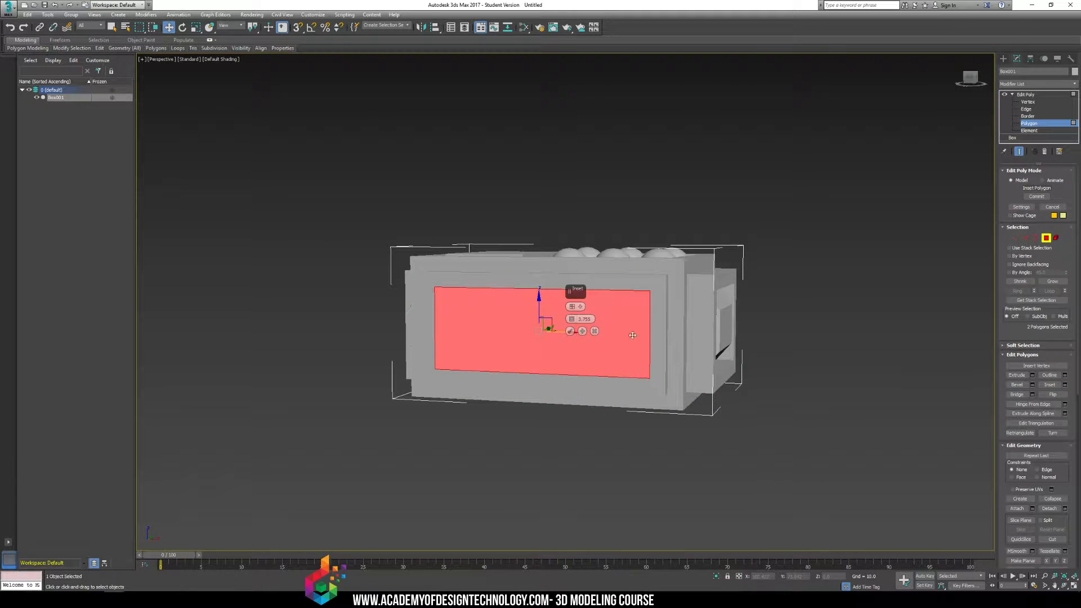
pyautogui.click(570, 332)
pyautogui.press('F4')
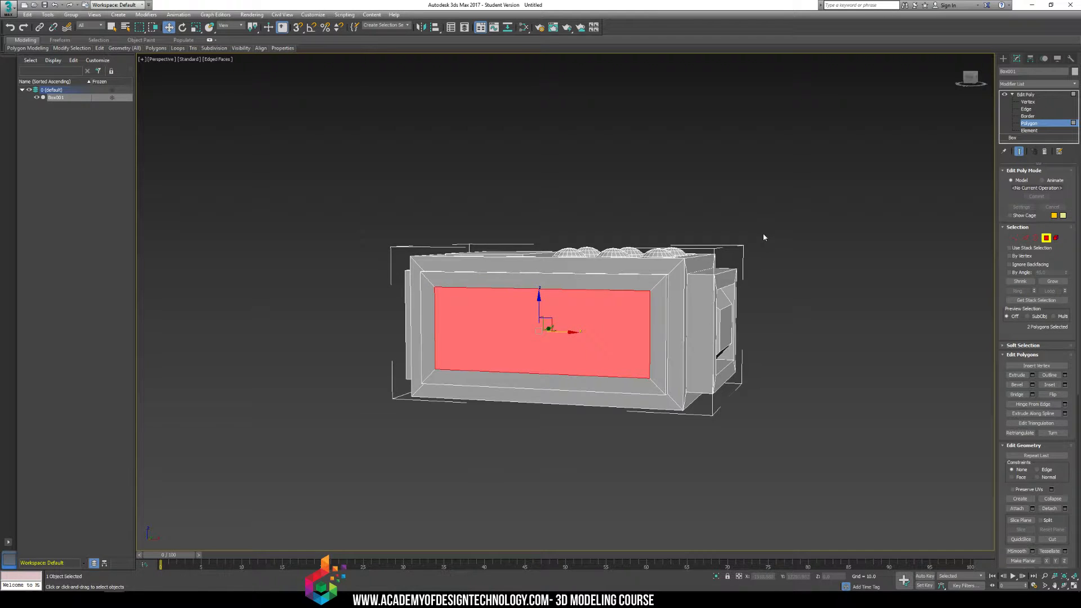
# - Delete the inset polygons on both long sides to open the box through
pyautogui.keyDown('alt'); pyautogui.moveTo(763, 237); pyautogui.dragTo(613, 360, button='middle'); pyautogui.keyUp('alt')
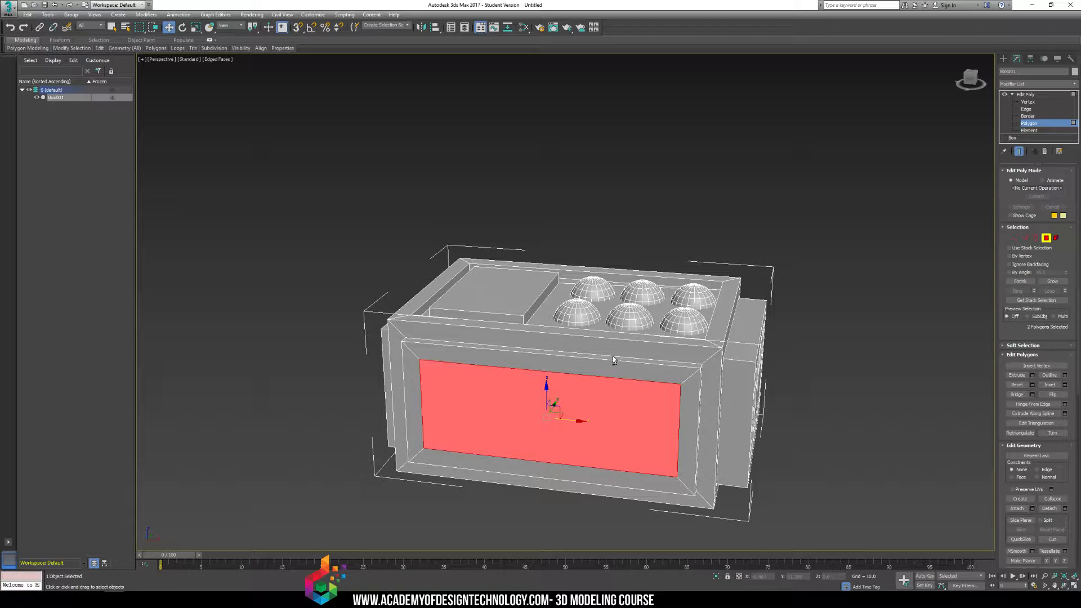
pyautogui.press('Delete')
pyautogui.keyDown('alt'); pyautogui.moveTo(619, 351); pyautogui.dragTo(593, 333, button='middle'); pyautogui.keyUp('alt')
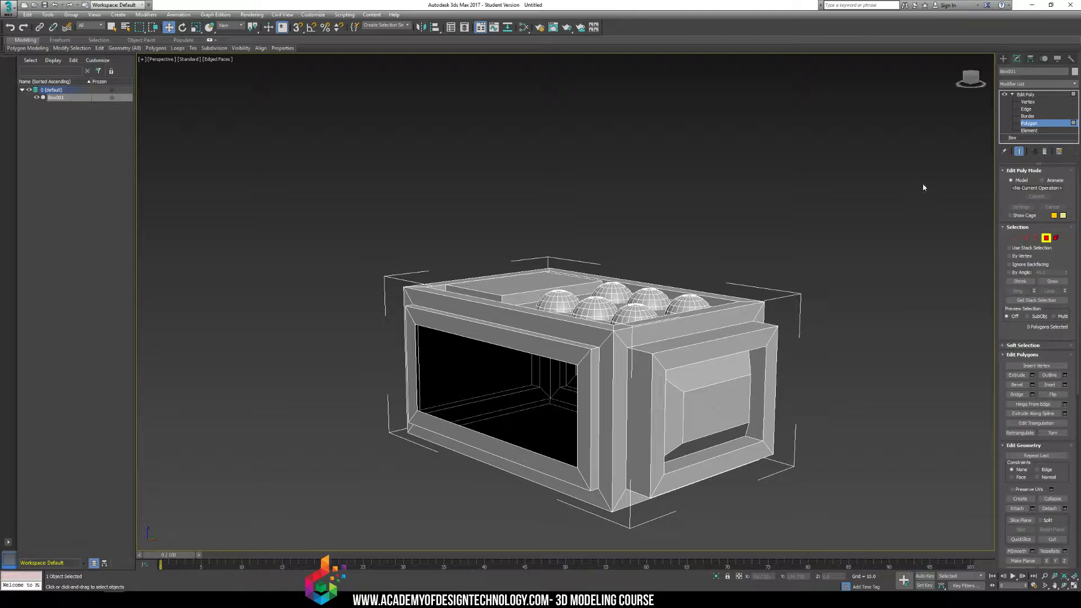
# - Switch to Border level and select the border of one long-side opening
pyautogui.click(1027, 116)
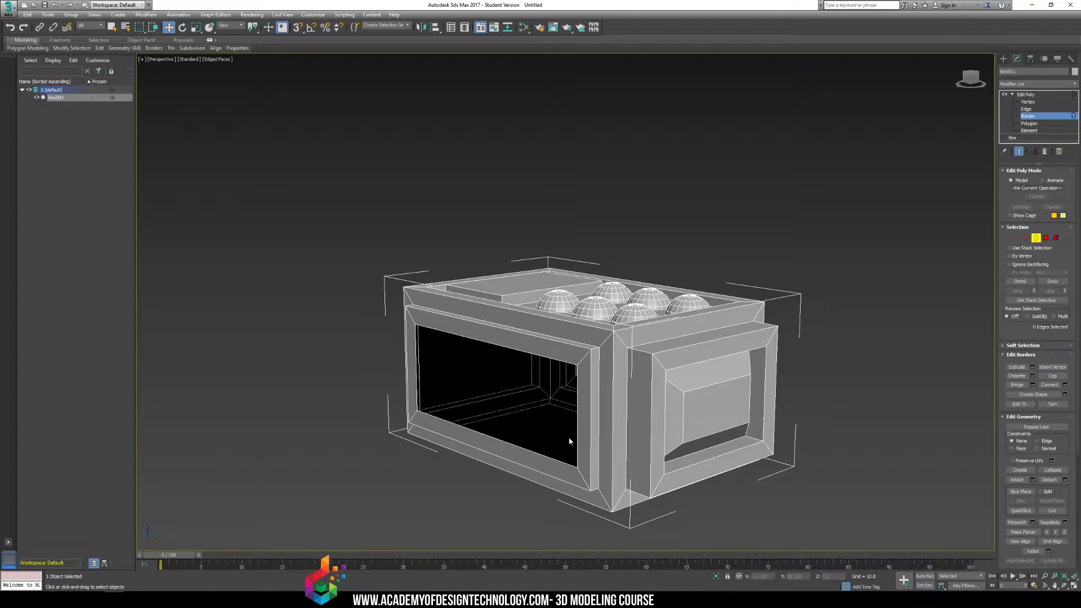
pyautogui.keyDown('alt'); pyautogui.moveTo(483, 404); pyautogui.dragTo(516, 364, button='middle'); pyautogui.keyUp('alt')
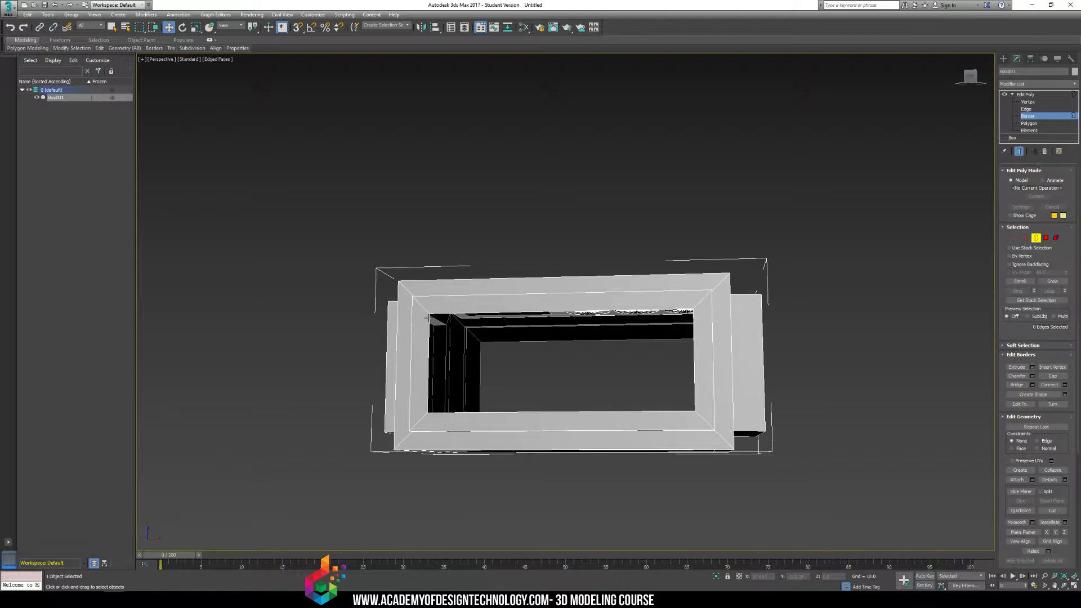
pyautogui.moveTo(452, 343)
pyautogui.keyDown('alt'); pyautogui.mouseDown(button='middle')
pyautogui.moveTo(423, 360)
pyautogui.moveTo(456, 359)
pyautogui.mouseUp(button='middle'); pyautogui.keyUp('alt')
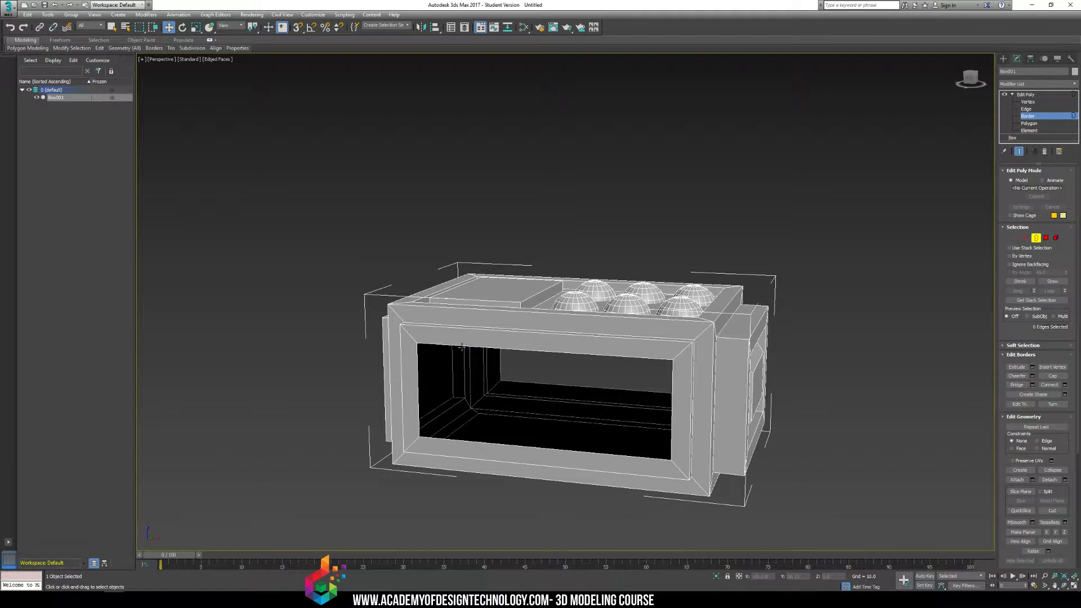
pyautogui.click(462, 347)
# - Cap the selected border to close that opening with a polygon
pyautogui.keyDown('alt'); pyautogui.moveTo(630, 417); pyautogui.dragTo(657, 381, button='middle'); pyautogui.keyUp('alt')
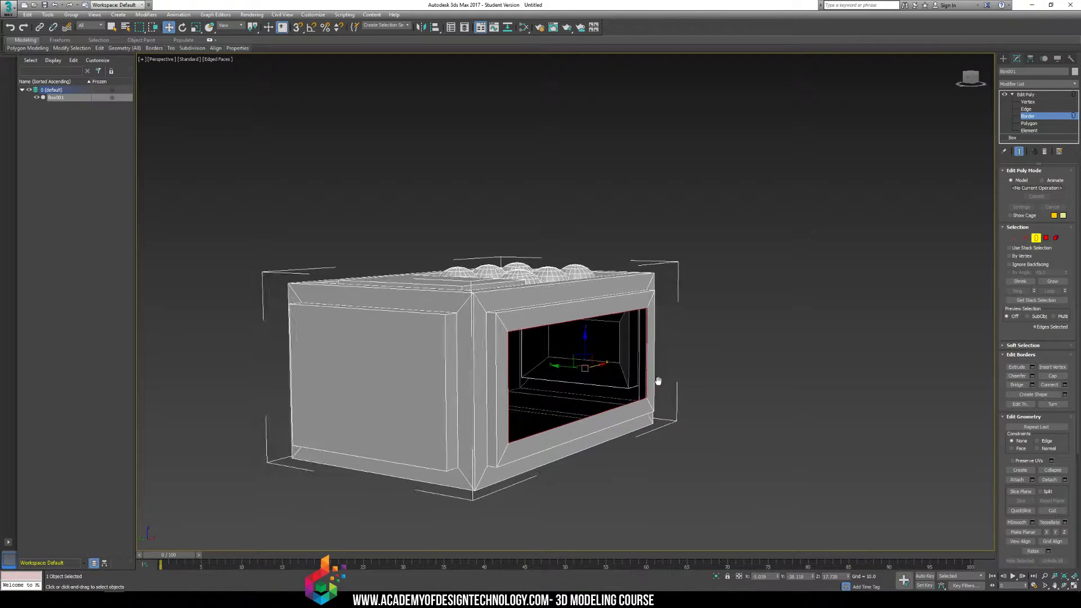
pyautogui.scroll(3, 658, 381)
pyautogui.keyDown('alt'); pyautogui.moveTo(753, 237); pyautogui.dragTo(641, 244, button='middle'); pyautogui.keyUp('alt')
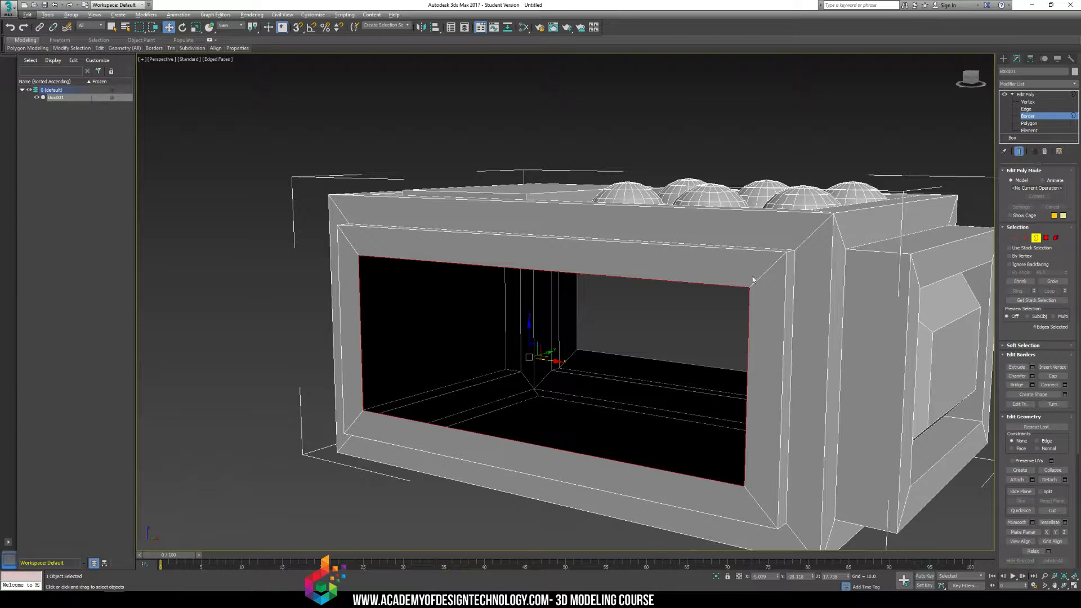
pyautogui.keyDown('alt'); pyautogui.moveTo(754, 279); pyautogui.dragTo(716, 340, button='middle'); pyautogui.keyUp('alt')
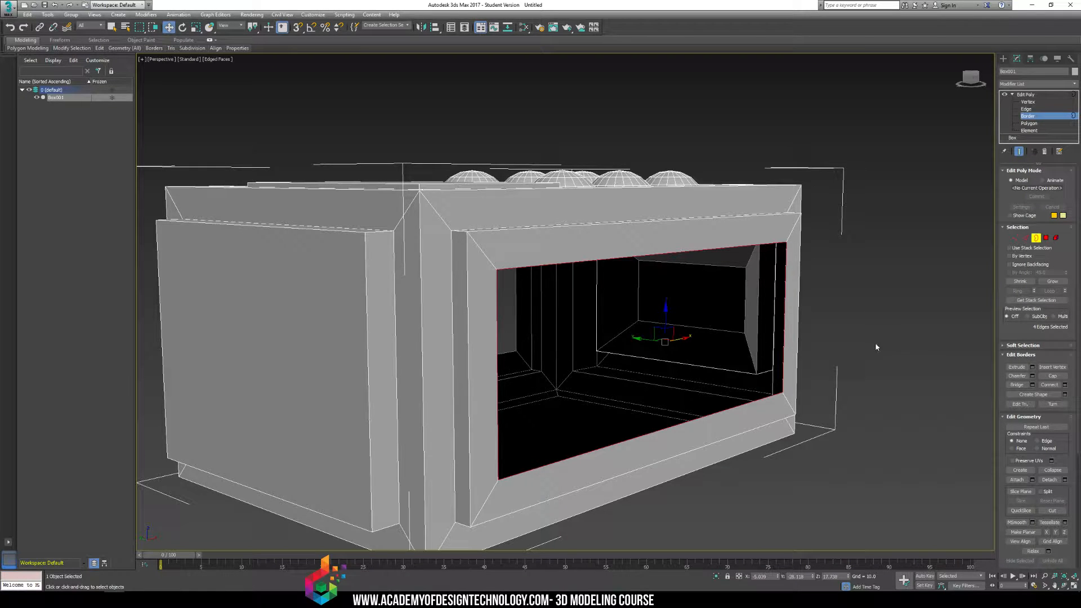
pyautogui.keyDown('alt'); pyautogui.moveTo(816, 301); pyautogui.dragTo(711, 327, button='middle'); pyautogui.keyUp('alt')
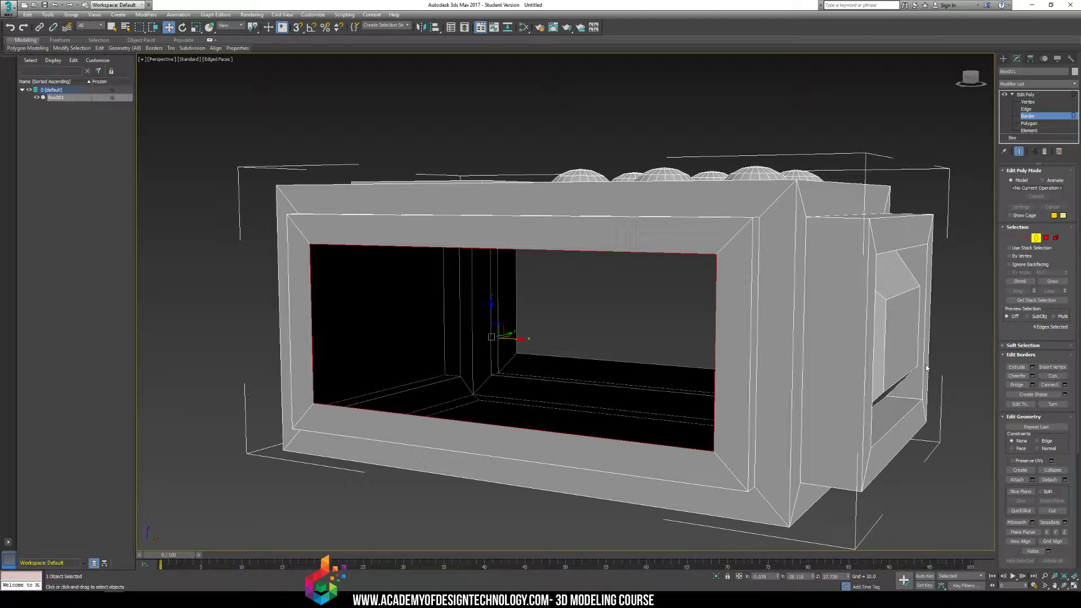
pyautogui.keyDown('alt'); pyautogui.moveTo(732, 316); pyautogui.dragTo(682, 326, button='middle'); pyautogui.keyUp('alt')
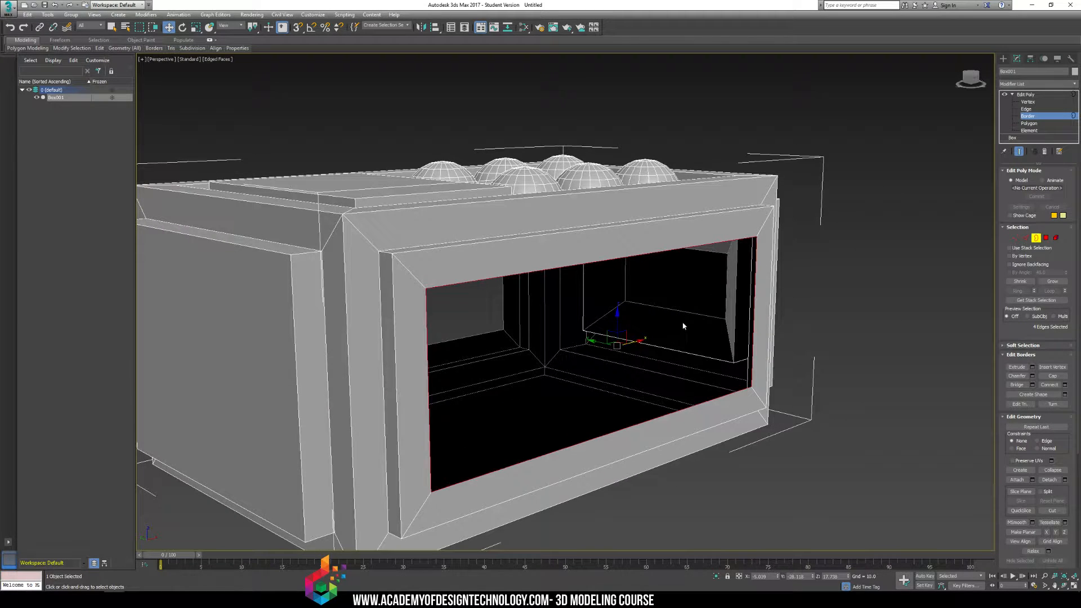
pyautogui.keyDown('alt'); pyautogui.moveTo(856, 371); pyautogui.dragTo(849, 355, button='middle'); pyautogui.keyUp('alt')
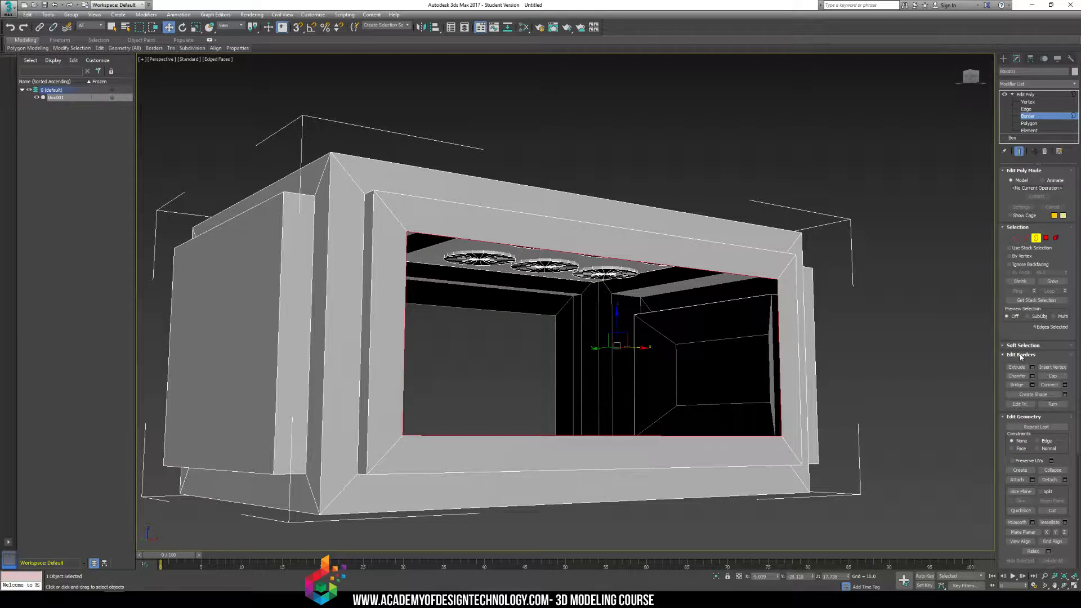
pyautogui.click(1052, 376)
# - Select the border of the opening on the other long side and cap it too
pyautogui.keyDown('alt'); pyautogui.moveTo(901, 394); pyautogui.dragTo(758, 414, button='middle'); pyautogui.keyUp('alt')
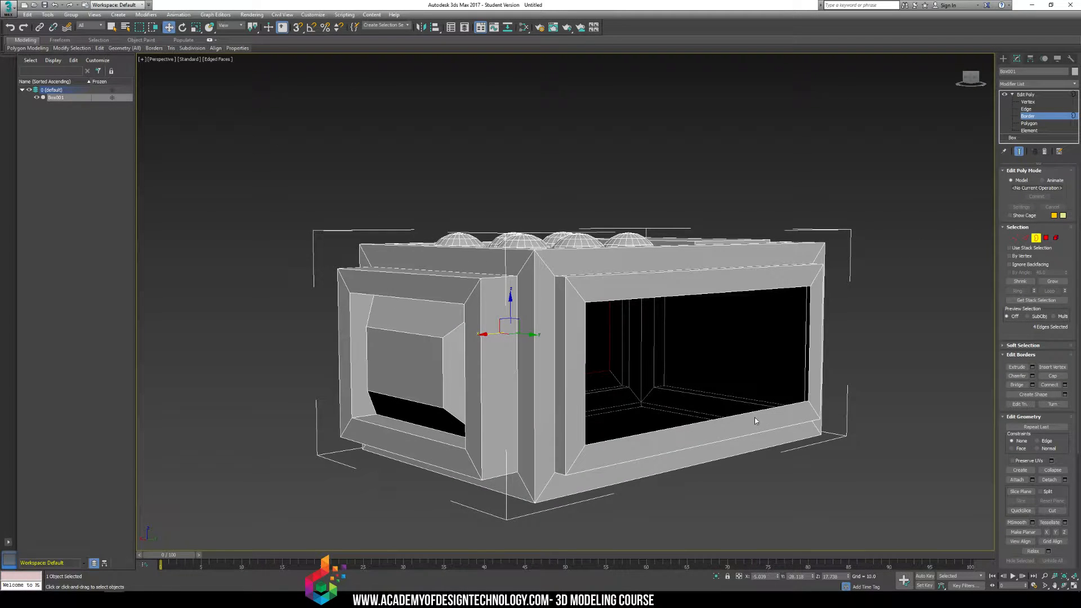
pyautogui.click(756, 412)
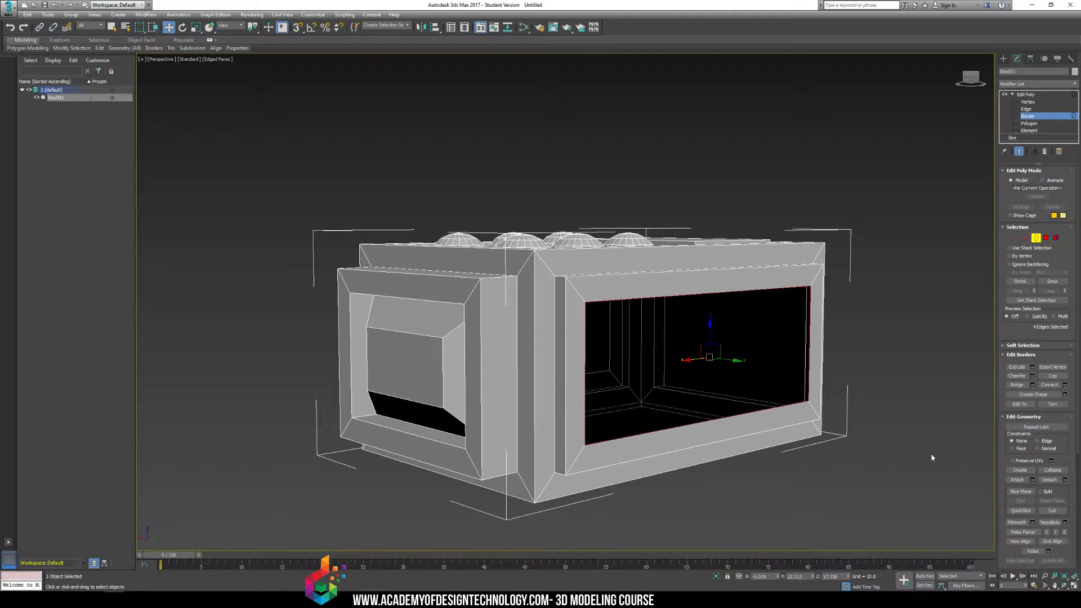
pyautogui.click(1051, 376)
pyautogui.keyDown('alt'); pyautogui.moveTo(792, 373); pyautogui.dragTo(899, 365, button='middle'); pyautogui.keyUp('alt')
pyautogui.keyDown('alt'); pyautogui.moveTo(711, 340); pyautogui.dragTo(814, 353, button='middle'); pyautogui.keyUp('alt')
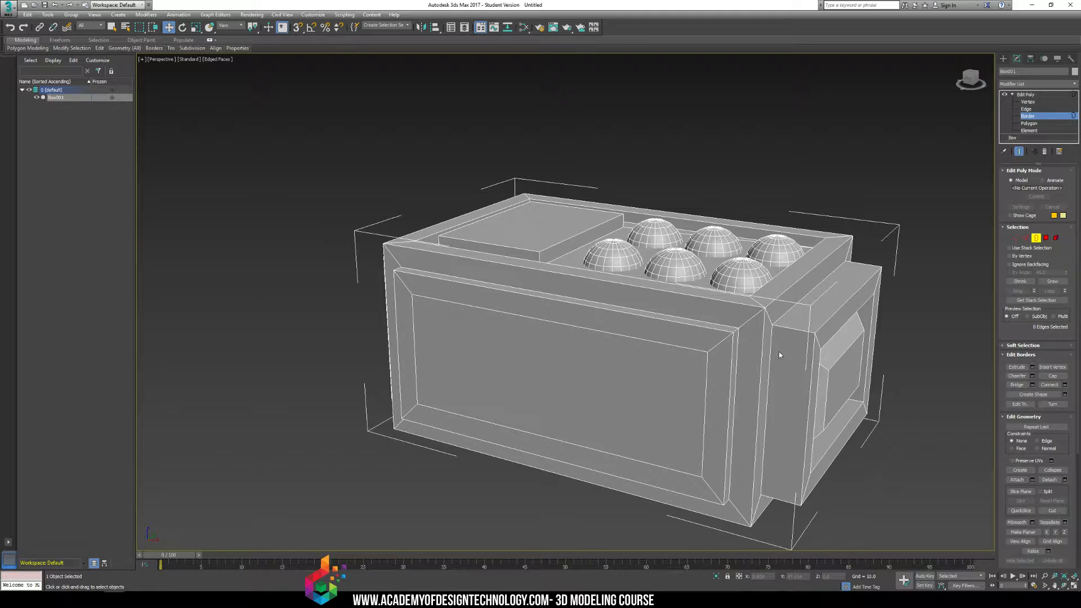
# - Undo the caps on both long-side openings and clear the border selection
pyautogui.hotkey('ctrl', 'z')
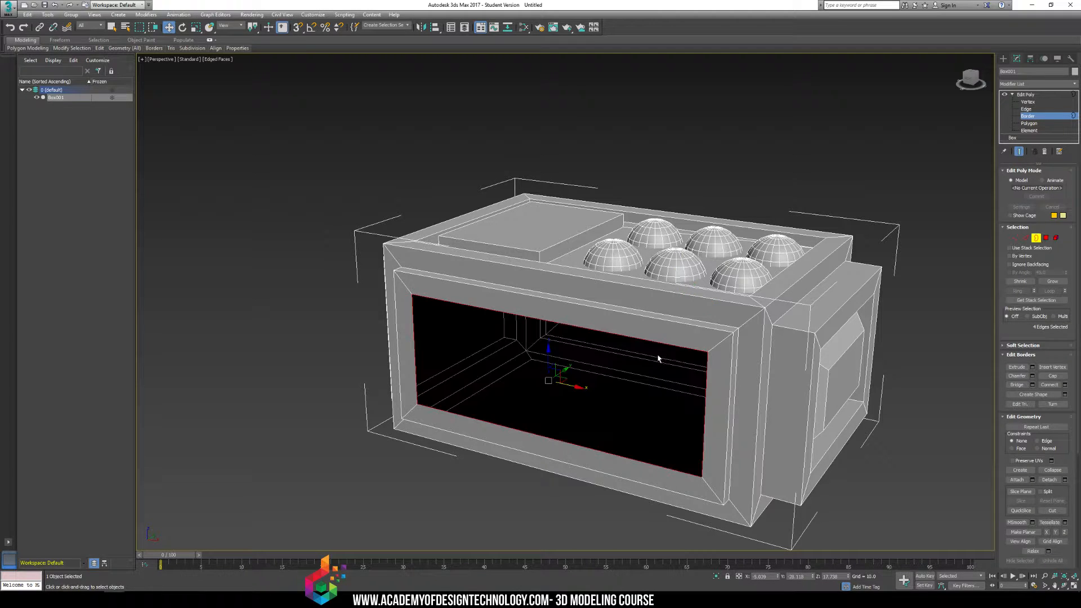
pyautogui.keyDown('alt'); pyautogui.moveTo(608, 367); pyautogui.dragTo(735, 374, button='middle'); pyautogui.keyUp('alt')
pyautogui.click(759, 380)
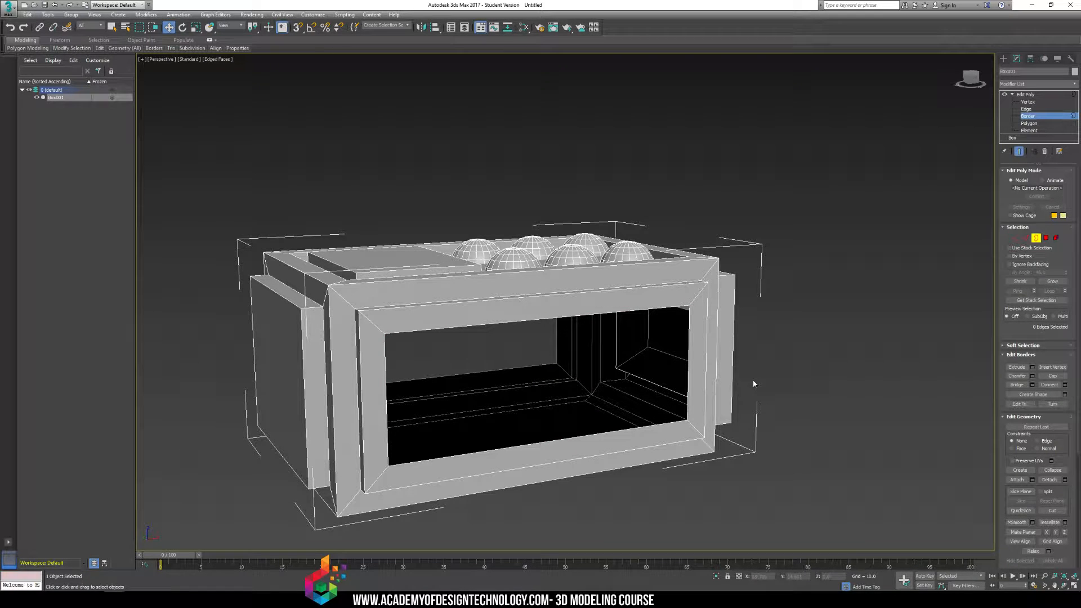
# - Select the borders of both long-side openings together
pyautogui.moveTo(642, 408); pyautogui.dragTo(702, 421, button='middle')
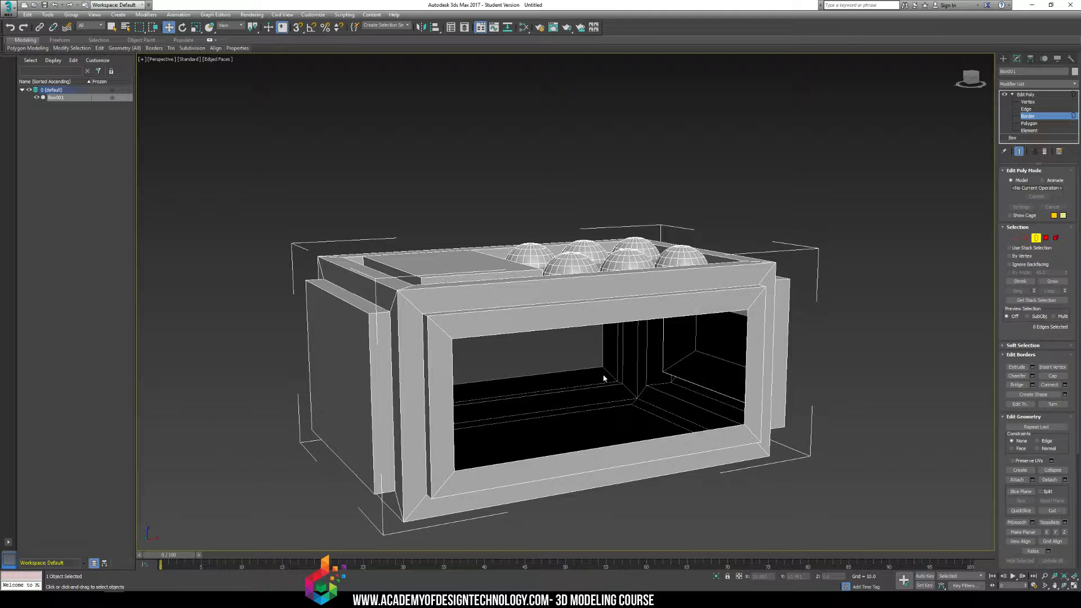
pyautogui.keyDown('alt'); pyautogui.moveTo(603, 378); pyautogui.dragTo(558, 411, button='middle'); pyautogui.keyUp('alt')
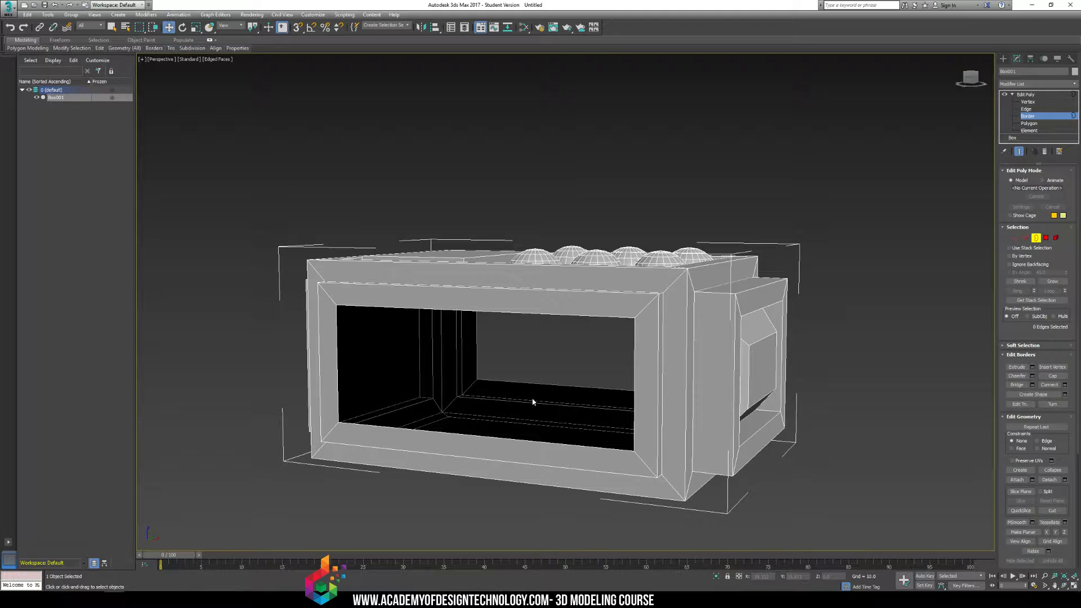
pyautogui.keyDown('alt'); pyautogui.moveTo(577, 385); pyautogui.dragTo(380, 435, button='middle'); pyautogui.keyUp('alt')
pyautogui.click(545, 445)
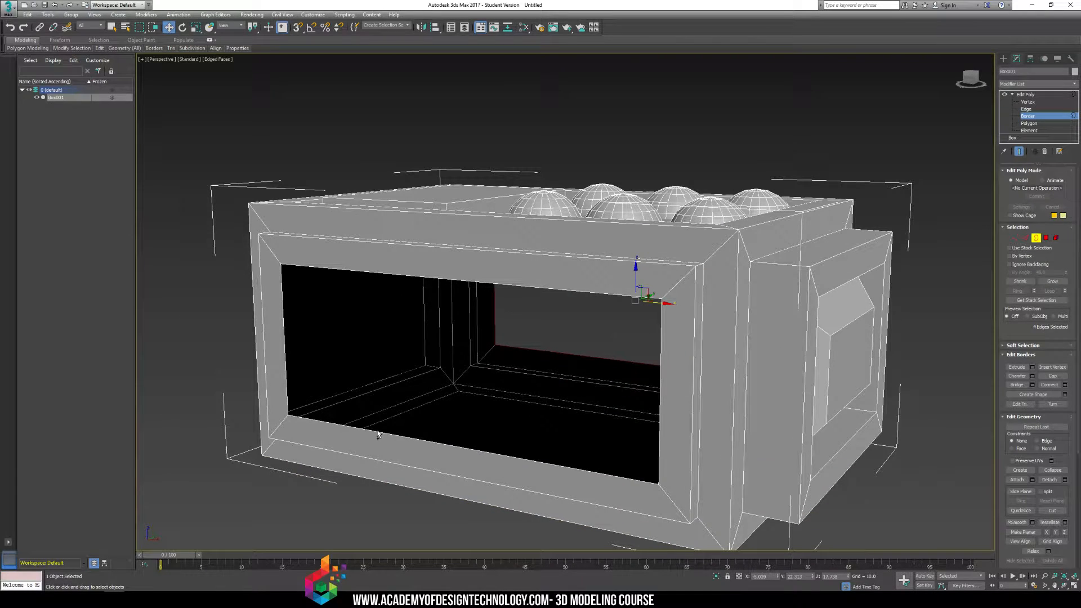
pyautogui.keyDown('ctrl'); pyautogui.click(376, 432); pyautogui.keyUp('ctrl')
pyautogui.keyDown('alt'); pyautogui.moveTo(427, 382); pyautogui.dragTo(446, 373, button='middle'); pyautogui.keyUp('alt')
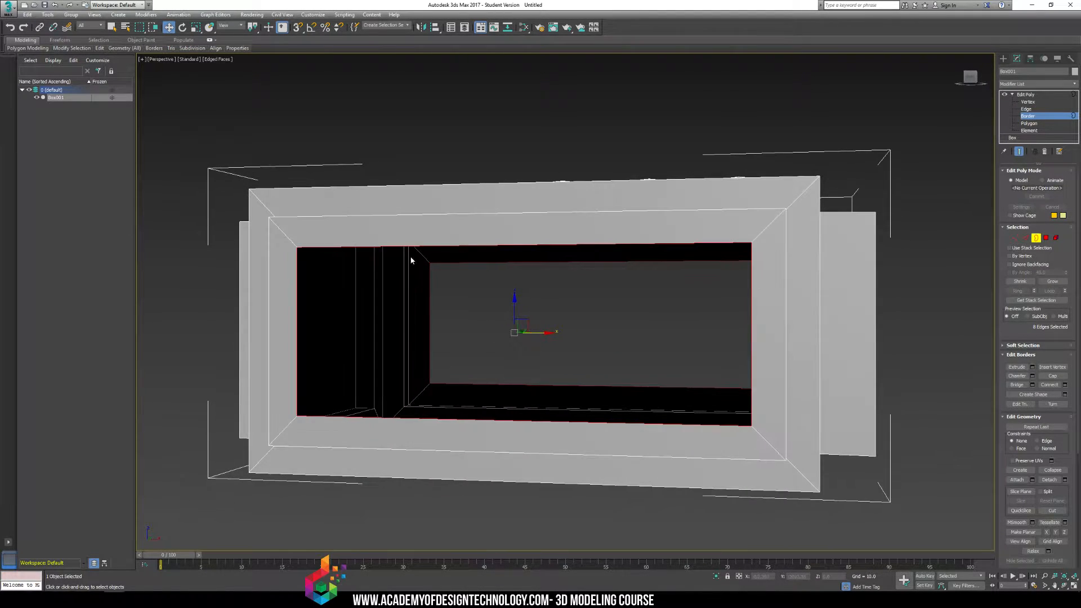
pyautogui.moveTo(542, 353)
pyautogui.keyDown('alt'); pyautogui.mouseDown(button='middle')
pyautogui.moveTo(574, 360)
pyautogui.moveTo(562, 357)
pyautogui.mouseUp(button='middle'); pyautogui.keyUp('alt')
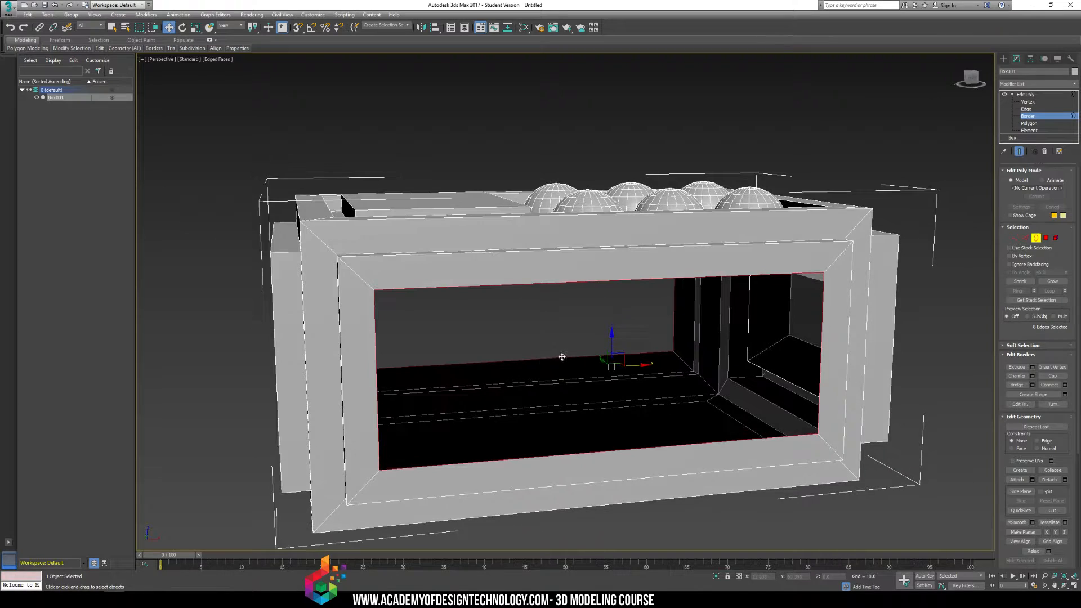
# - Bridge the two selected borders through the box with 2 segments
pyautogui.click(1032, 385)
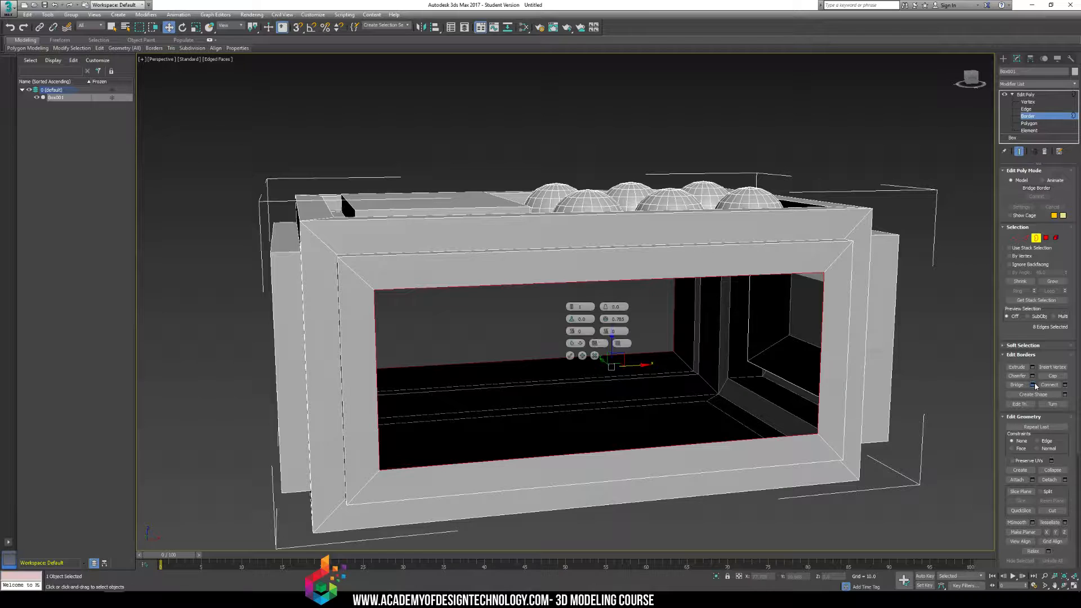
pyautogui.moveTo(733, 388)
pyautogui.keyDown('alt'); pyautogui.mouseDown(button='middle')
pyautogui.moveTo(750, 371)
pyautogui.moveTo(718, 441)
pyautogui.moveTo(704, 379)
pyautogui.moveTo(746, 379)
pyautogui.moveTo(737, 366)
pyautogui.moveTo(710, 379)
pyautogui.moveTo(680, 373)
pyautogui.moveTo(715, 378)
pyautogui.mouseUp(button='middle'); pyautogui.keyUp('alt')
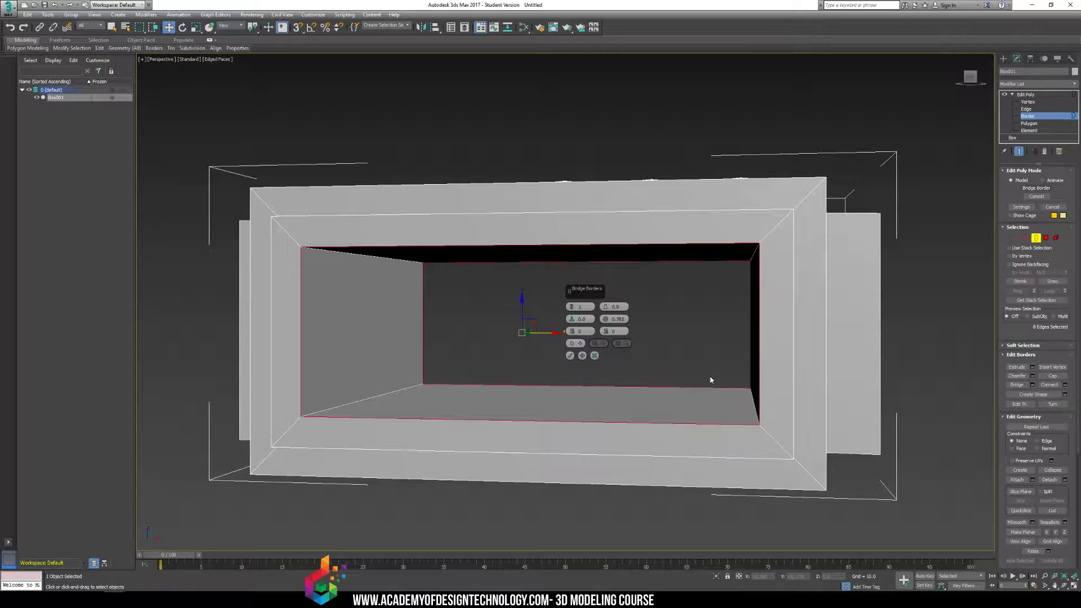
pyautogui.click(571, 307)
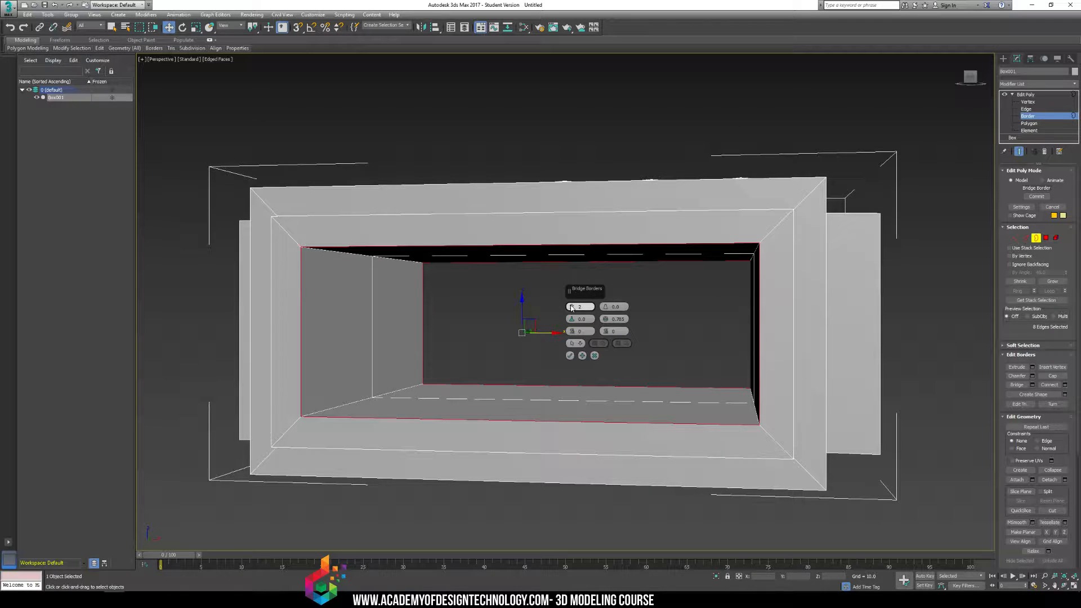
pyautogui.keyDown('alt'); pyautogui.moveTo(675, 358); pyautogui.dragTo(710, 362, button='middle'); pyautogui.keyUp('alt')
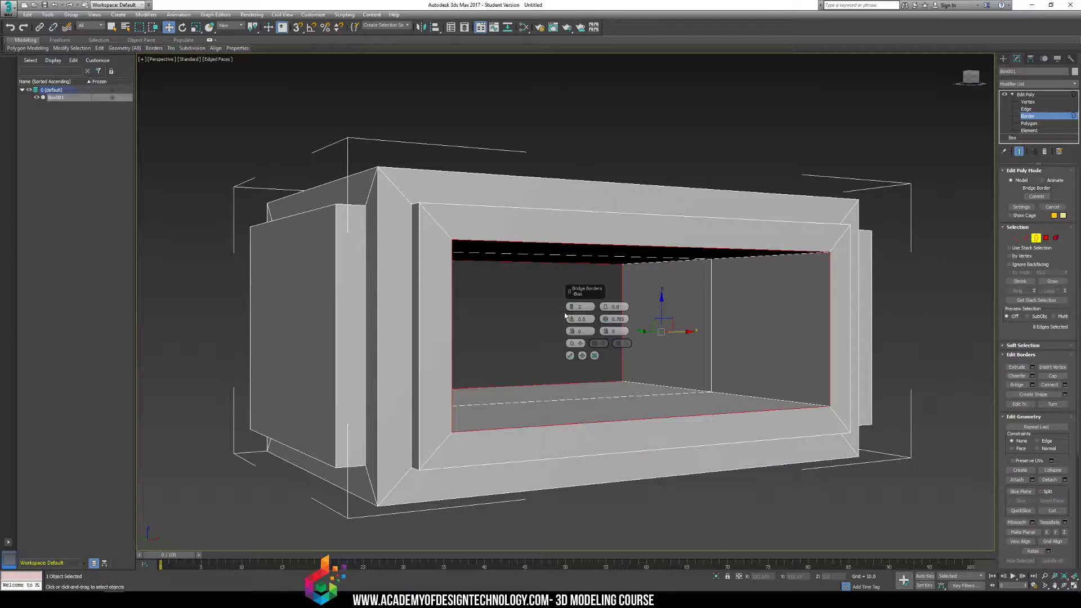
# - Set the border bridge's bias to 15.01 and its segments to 4
pyautogui.click(572, 318)
pyautogui.moveTo(572, 315)
pyautogui.mouseDown()
pyautogui.moveTo(574, 329)
pyautogui.moveTo(572, 295)
pyautogui.mouseUp()
pyautogui.click(578, 331)
pyautogui.keyDown('alt'); pyautogui.moveTo(529, 338); pyautogui.dragTo(509, 369, button='middle'); pyautogui.keyUp('alt')
pyautogui.moveTo(571, 305); pyautogui.dragTo(570, 338)
pyautogui.keyDown('alt'); pyautogui.moveTo(652, 351); pyautogui.dragTo(650, 351, button='middle'); pyautogui.keyUp('alt')
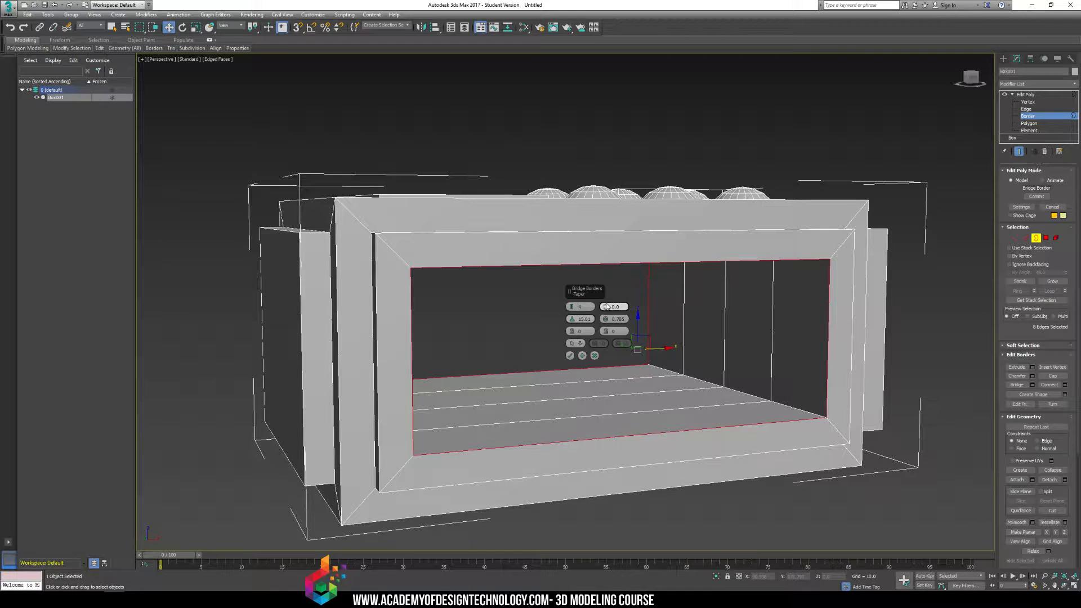
# - Set the bridge's taper to -1.0 and apply the bridge
pyautogui.moveTo(605, 306); pyautogui.dragTo(605, 309)
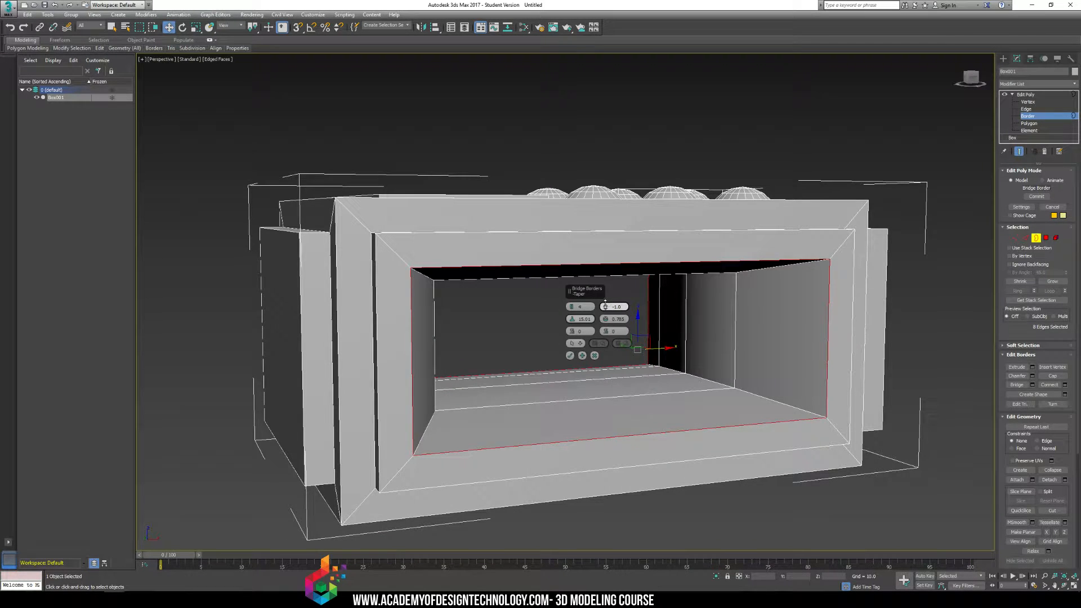
pyautogui.moveTo(587, 328)
pyautogui.keyDown('alt'); pyautogui.mouseDown(button='middle')
pyautogui.moveTo(719, 327)
pyautogui.moveTo(607, 332)
pyautogui.mouseUp(button='middle'); pyautogui.keyUp('alt')
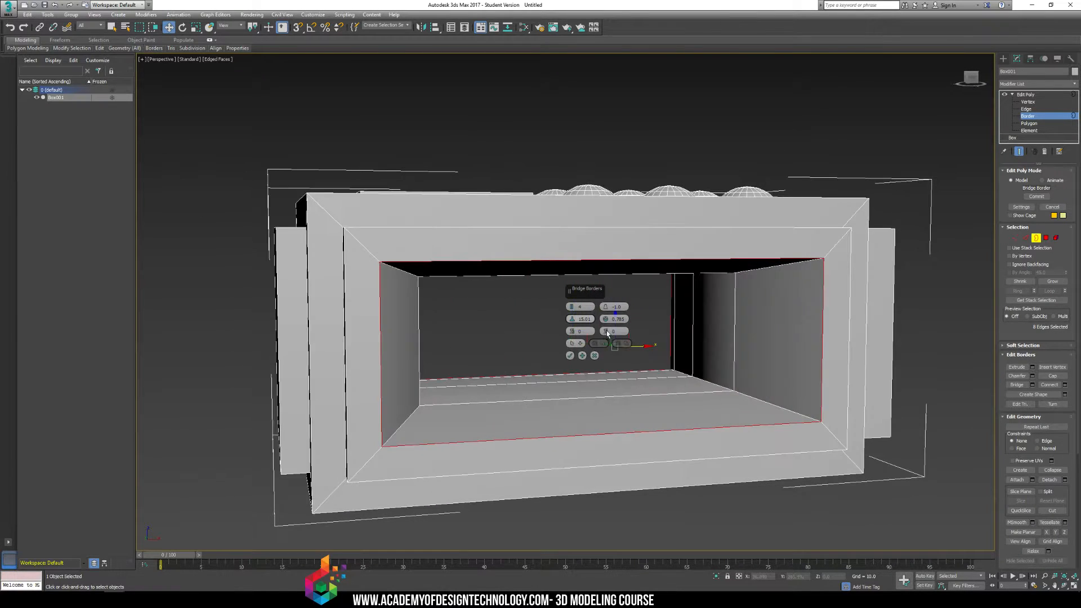
pyautogui.click(571, 355)
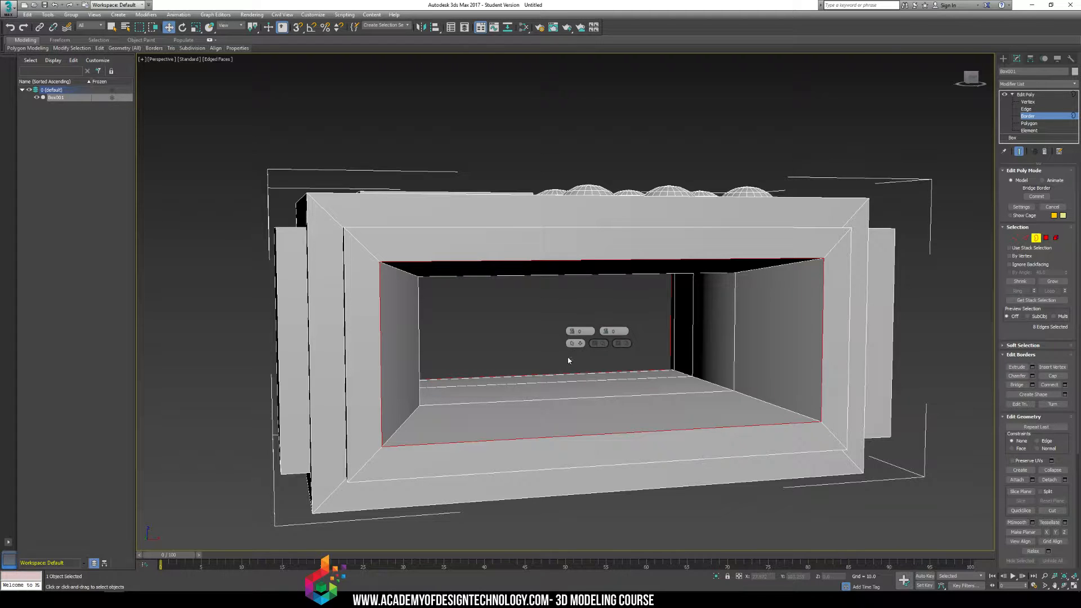
# - Examine the bridged opening, the recessed end and the domed top of the box from several angles
pyautogui.scroll(-5, 612, 374)
pyautogui.moveTo(612, 374)
pyautogui.keyDown('alt'); pyautogui.mouseDown(button='middle')
pyautogui.moveTo(629, 359)
pyautogui.moveTo(483, 360)
pyautogui.moveTo(553, 354)
pyautogui.moveTo(624, 377)
pyautogui.moveTo(704, 363)
pyautogui.moveTo(648, 363)
pyautogui.moveTo(625, 386)
pyautogui.mouseUp(button='middle'); pyautogui.keyUp('alt')
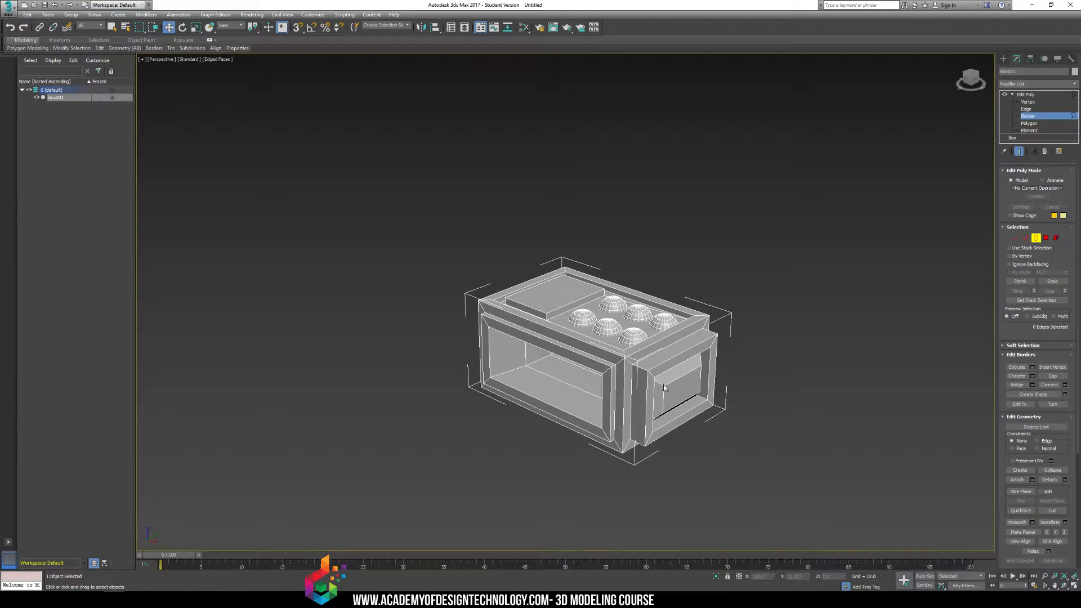
pyautogui.click(1032, 124)
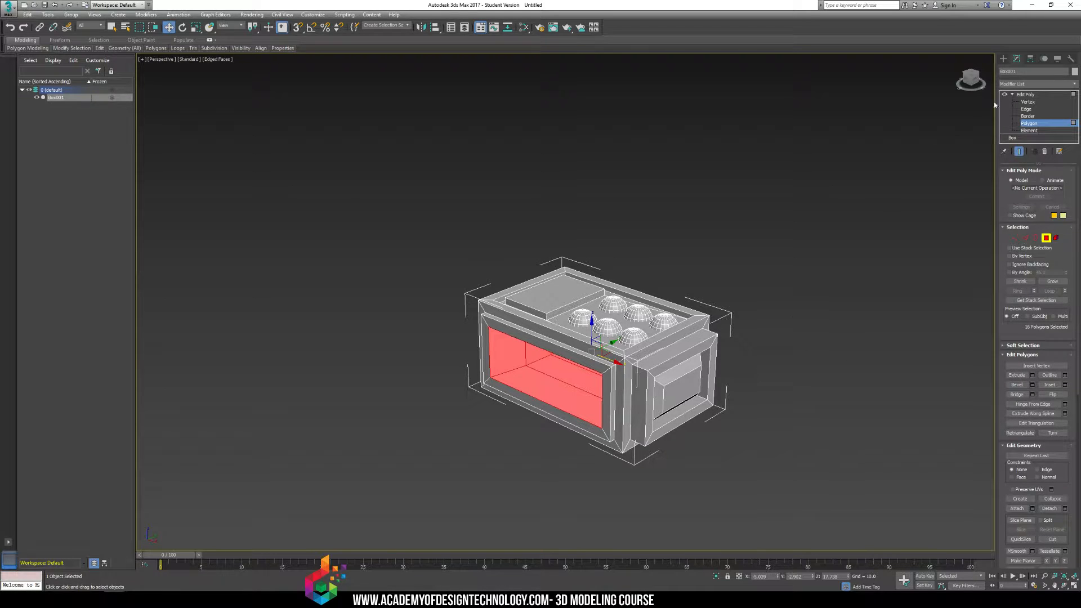
pyautogui.press('3')
pyautogui.scroll(5, 590, 395)
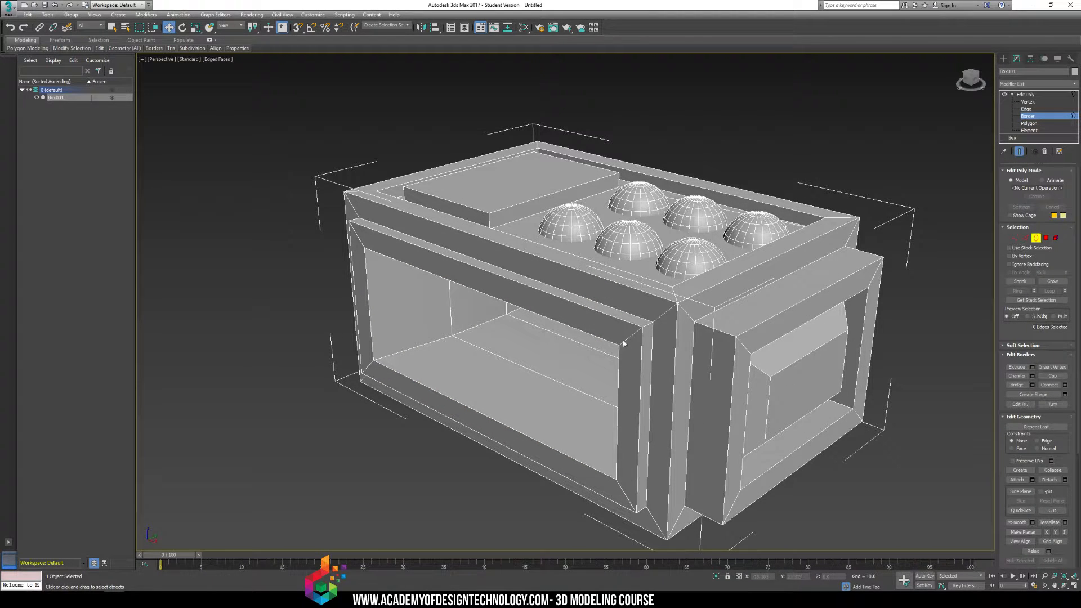
pyautogui.moveTo(624, 343); pyautogui.dragTo(552, 360, button='middle')
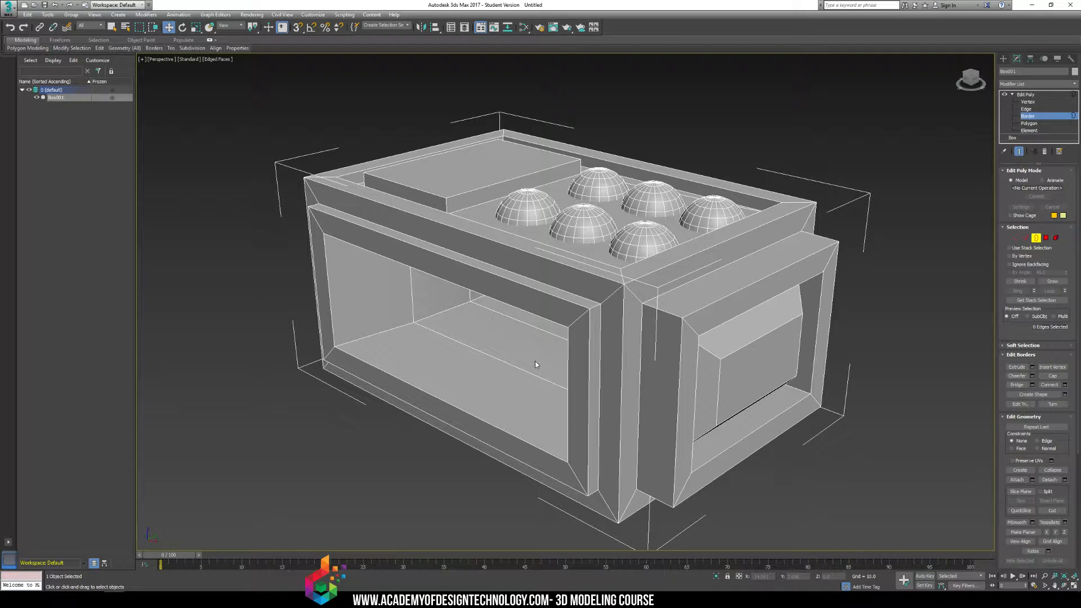
pyautogui.keyDown('alt'); pyautogui.moveTo(502, 359); pyautogui.dragTo(479, 308, button='middle'); pyautogui.keyUp('alt')
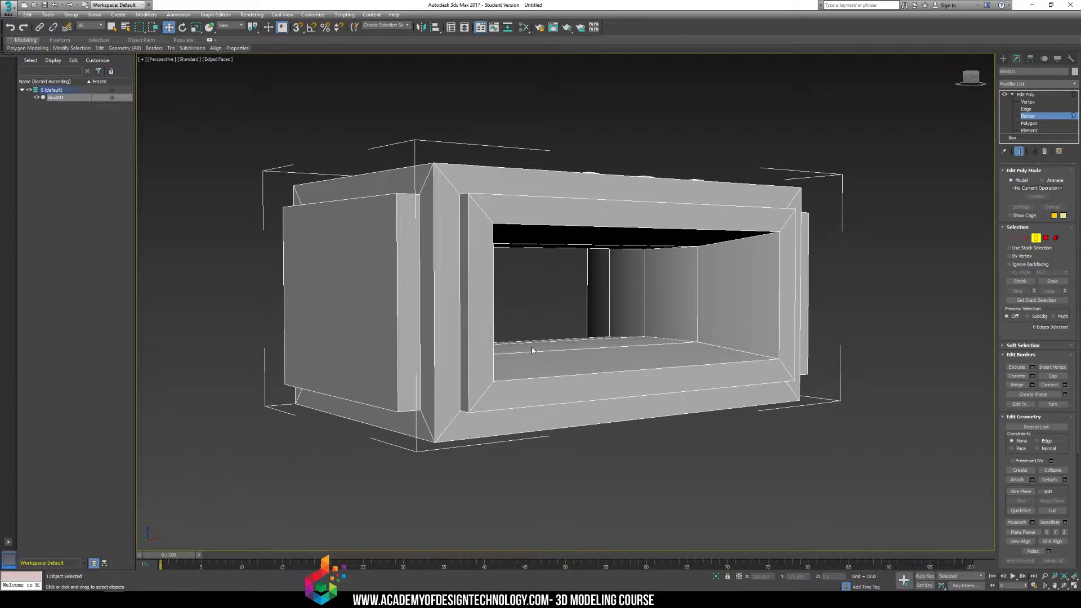
pyautogui.moveTo(652, 260); pyautogui.dragTo(784, 315, button='middle')
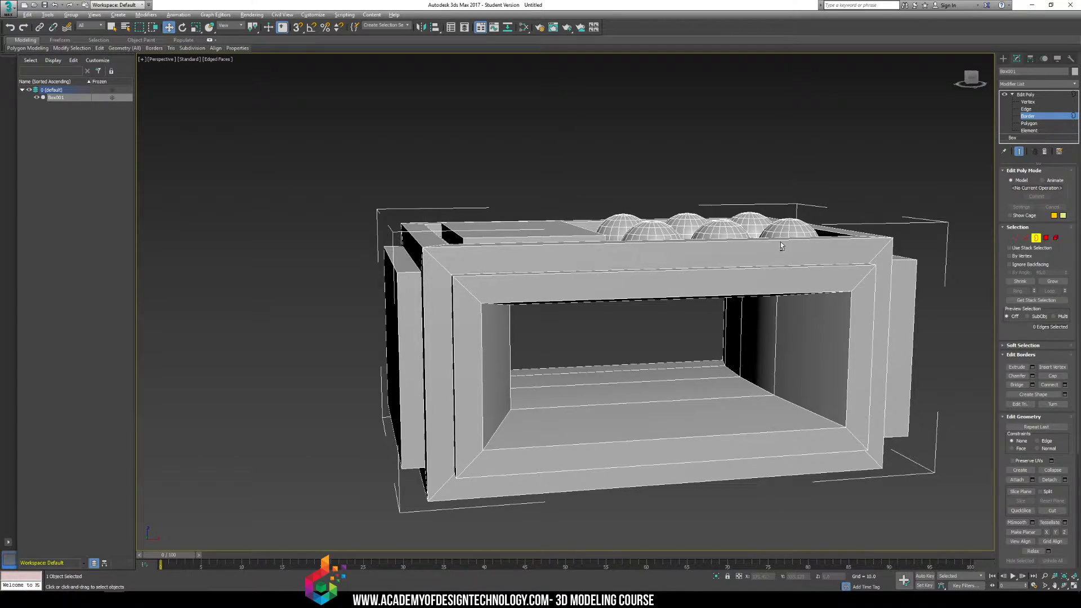
pyautogui.keyDown('alt'); pyautogui.moveTo(780, 245); pyautogui.dragTo(544, 301, button='middle'); pyautogui.keyUp('alt')
pyautogui.scroll(-5, 683, 281)
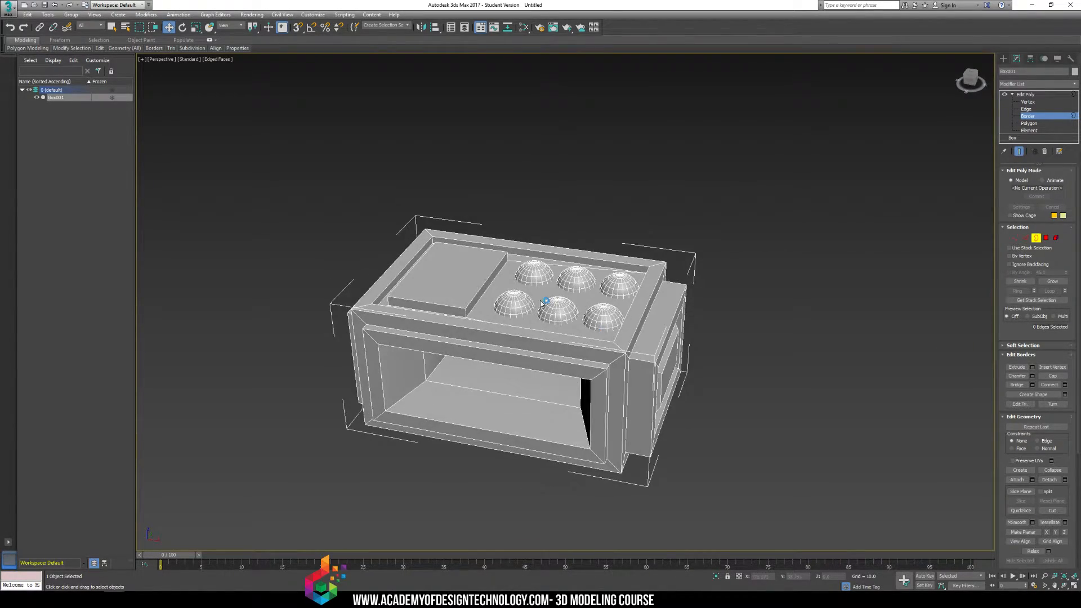
pyautogui.scroll(6, 552, 298)
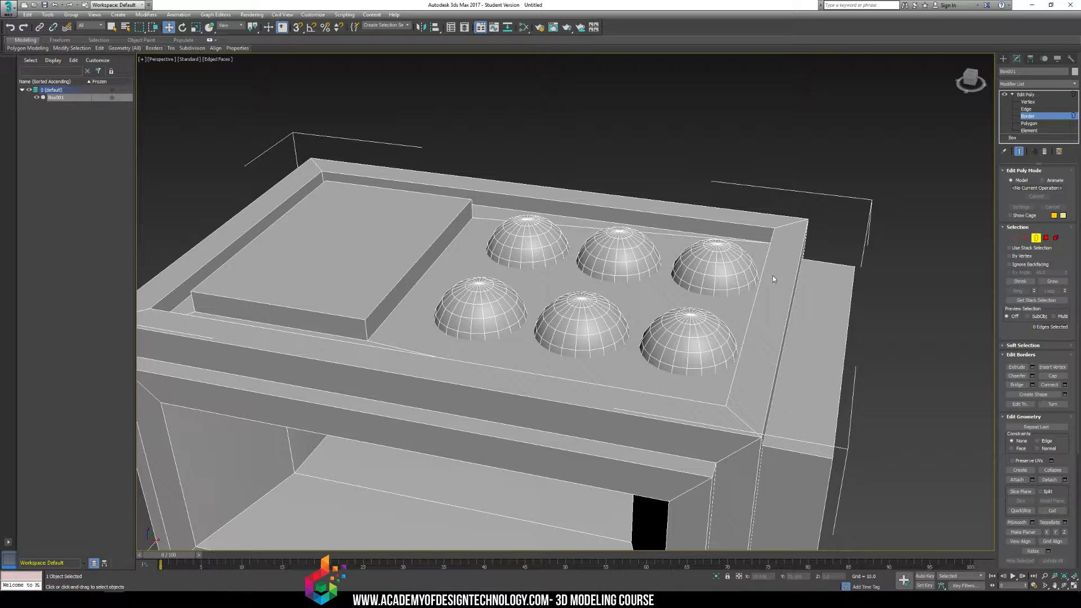
pyautogui.scroll(-4, 665, 333)
pyautogui.scroll(2, 714, 291)
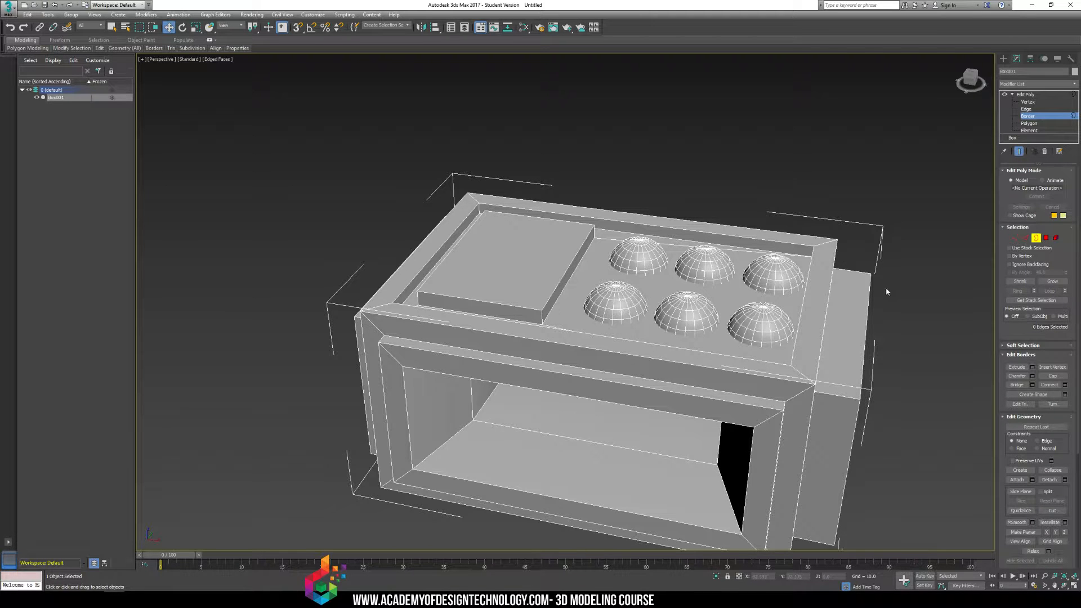
pyautogui.moveTo(839, 296); pyautogui.dragTo(755, 254, button='middle')
pyautogui.scroll(-3, 743, 269)
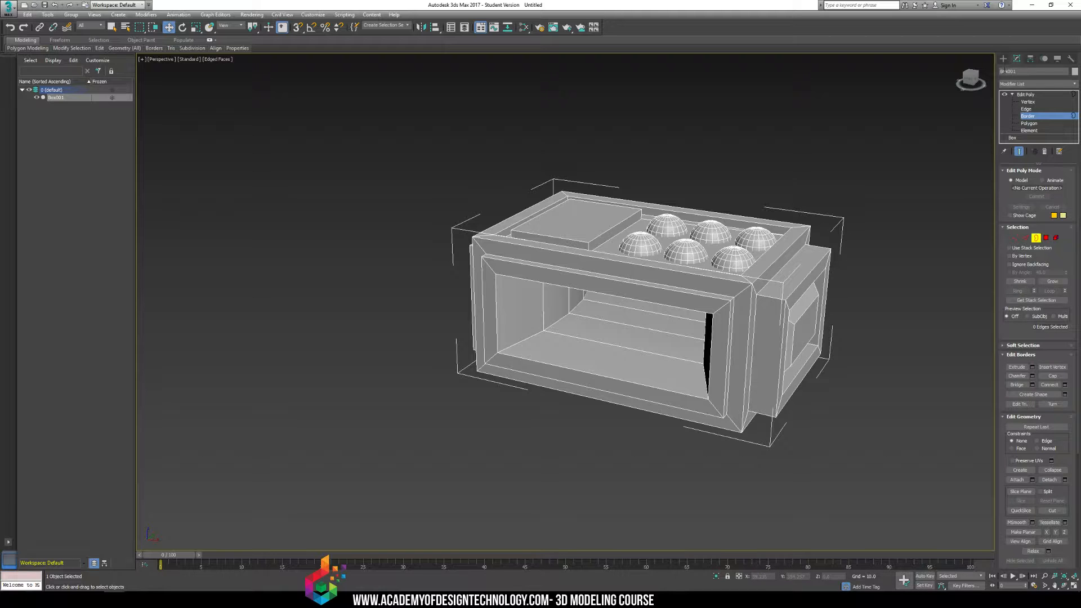
# - Delete the box and create a cylinder about 15.3 in radius and 51 high, with 2 cap segments
pyautogui.click(1003, 60)
pyautogui.press('Delete')
pyautogui.click(1022, 128)
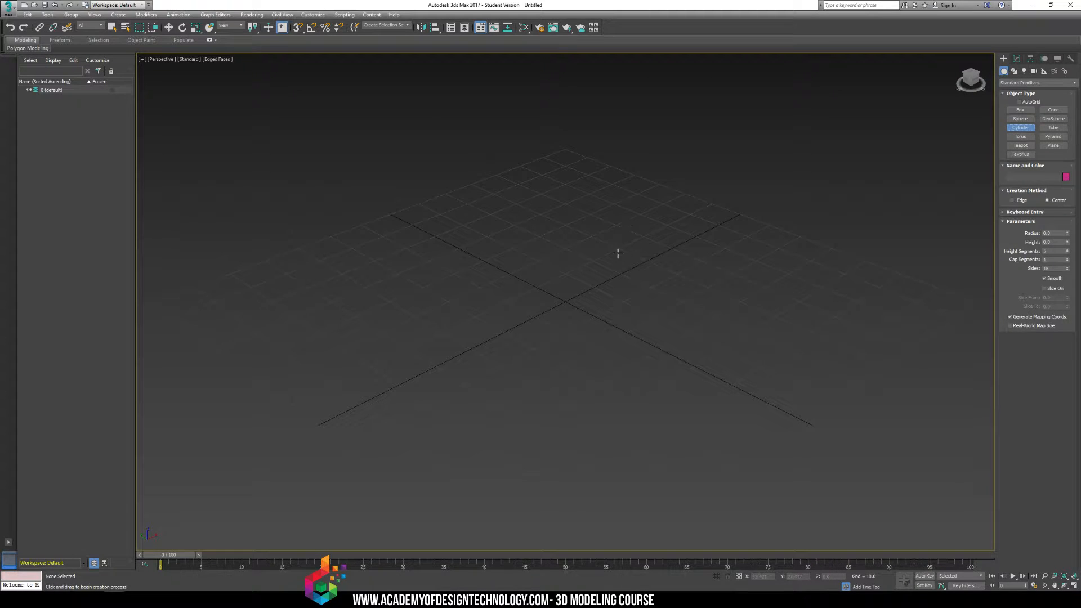
pyautogui.moveTo(564, 351); pyautogui.dragTo(595, 381)
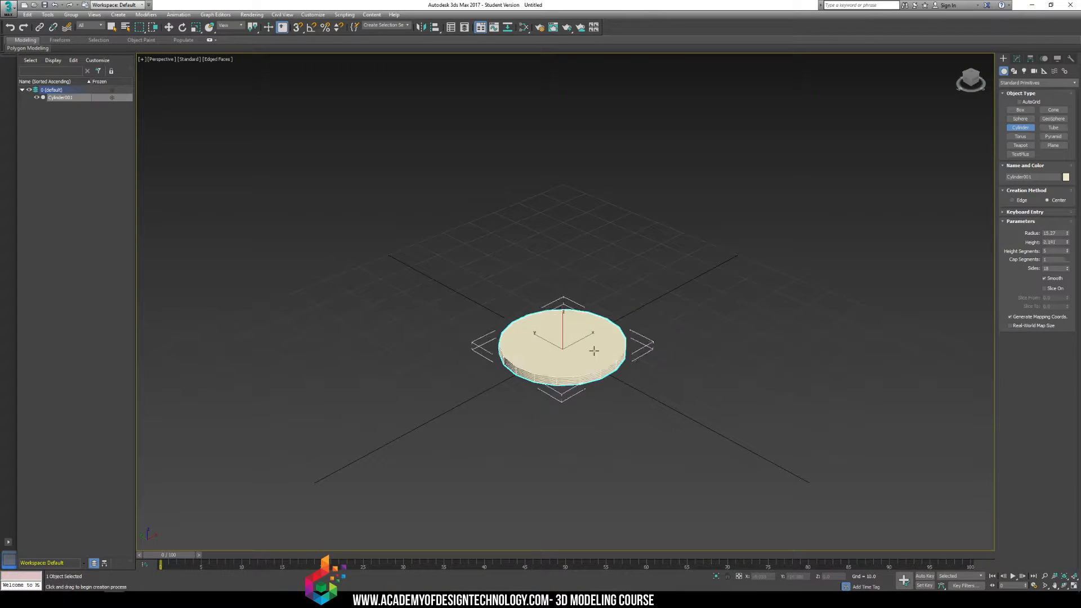
pyautogui.moveTo(577, 169); pyautogui.dragTo(626, 260, button='middle')
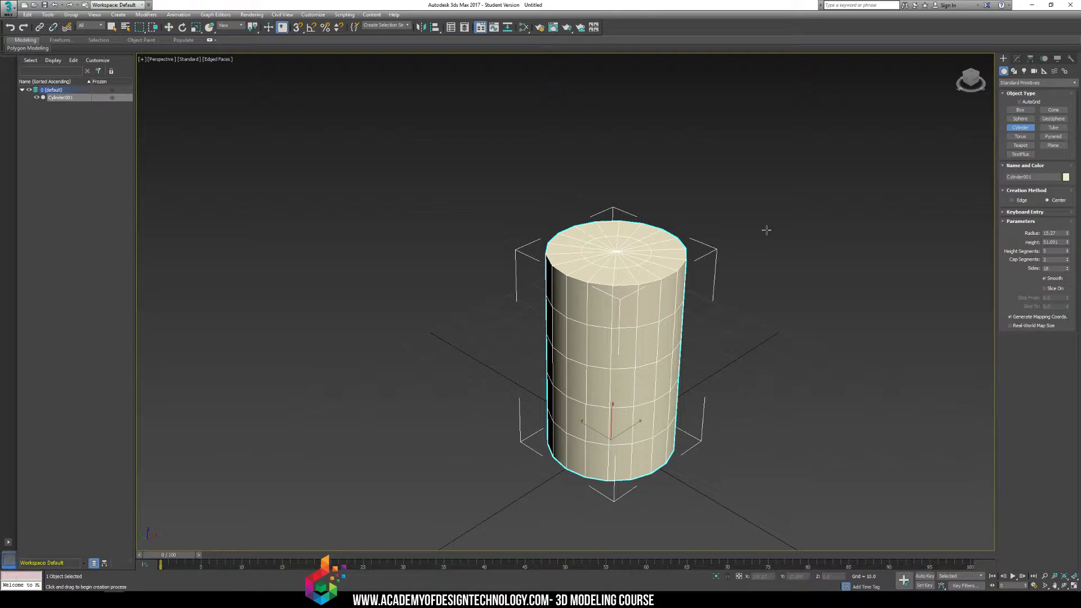
# - Apply an Edit Poly modifier to the cylinder
pyautogui.press('w')
pyautogui.click(718, 288)
pyautogui.click(1018, 60)
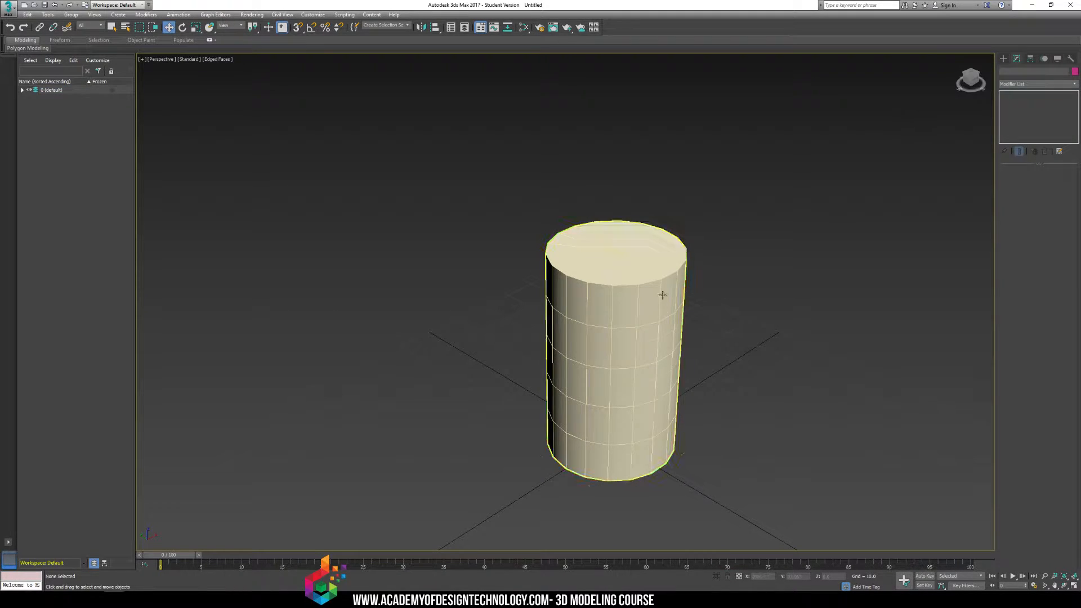
pyautogui.click(662, 295)
pyautogui.click(1072, 82)
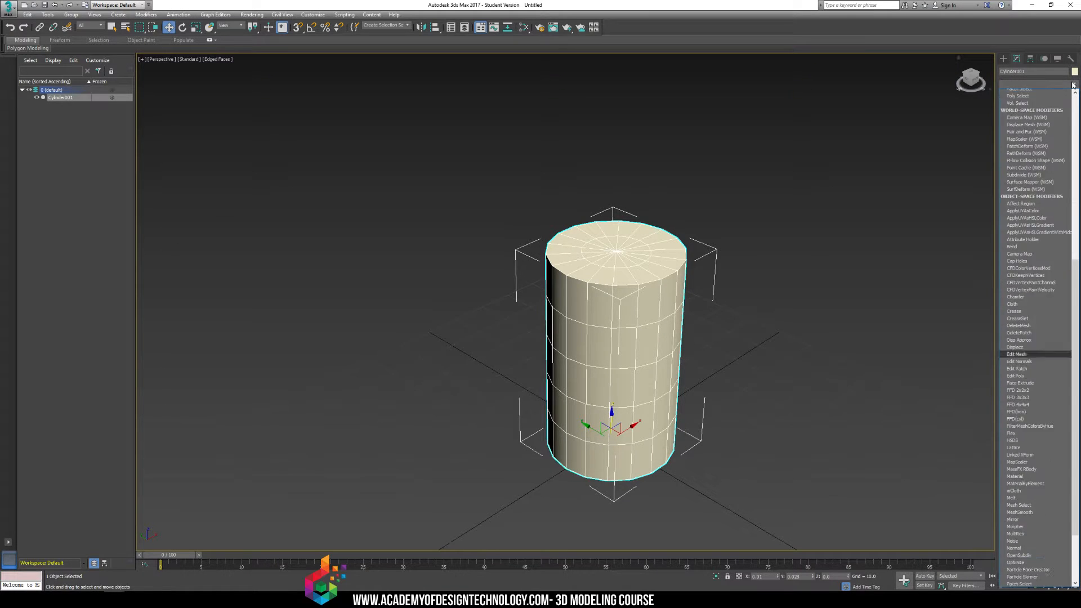
pyautogui.scroll(-3, 1072, 83)
pyautogui.click(1073, 84)
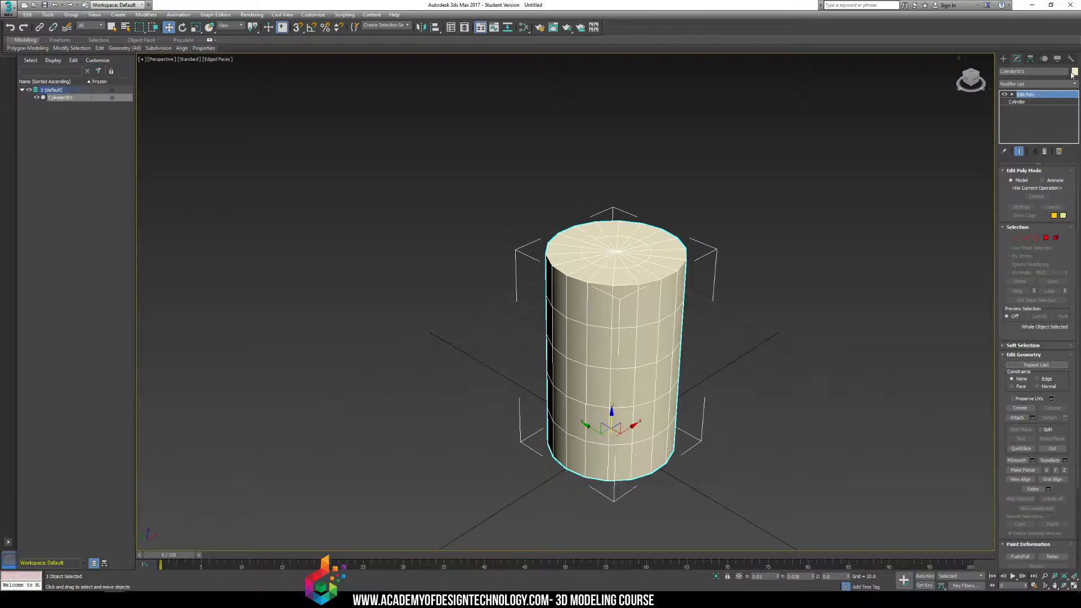
# - Change the cylinder's object color to blue and deselect it
pyautogui.click(1073, 71)
pyautogui.click(561, 293)
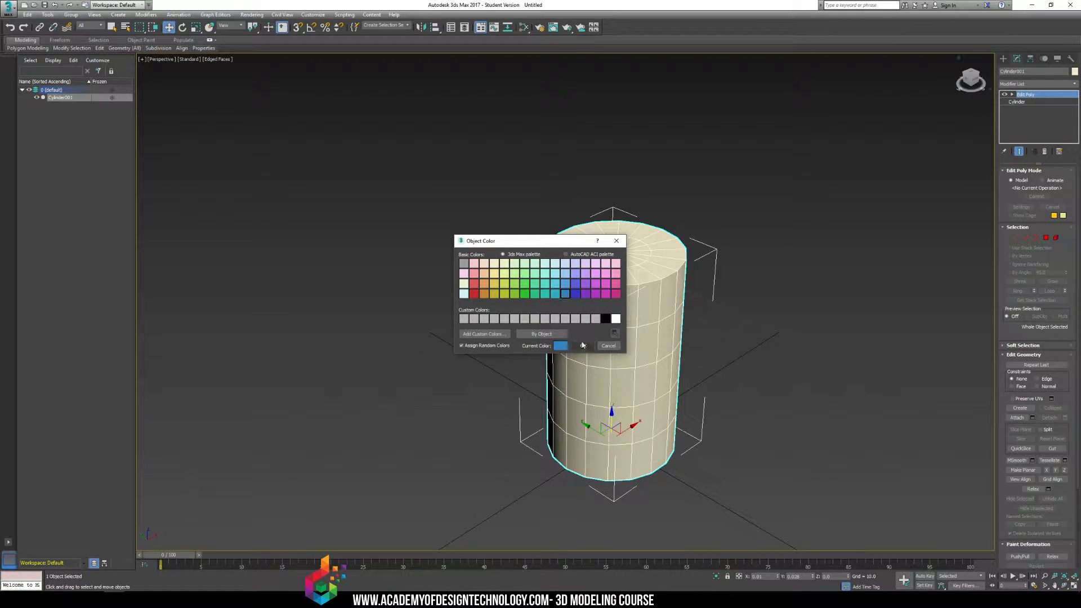
pyautogui.click(583, 345)
pyautogui.click(722, 264)
# - Enter the cylinder's Vertex level and select two adjacent vertices on the front of the top rim
pyautogui.scroll(5, 643, 279)
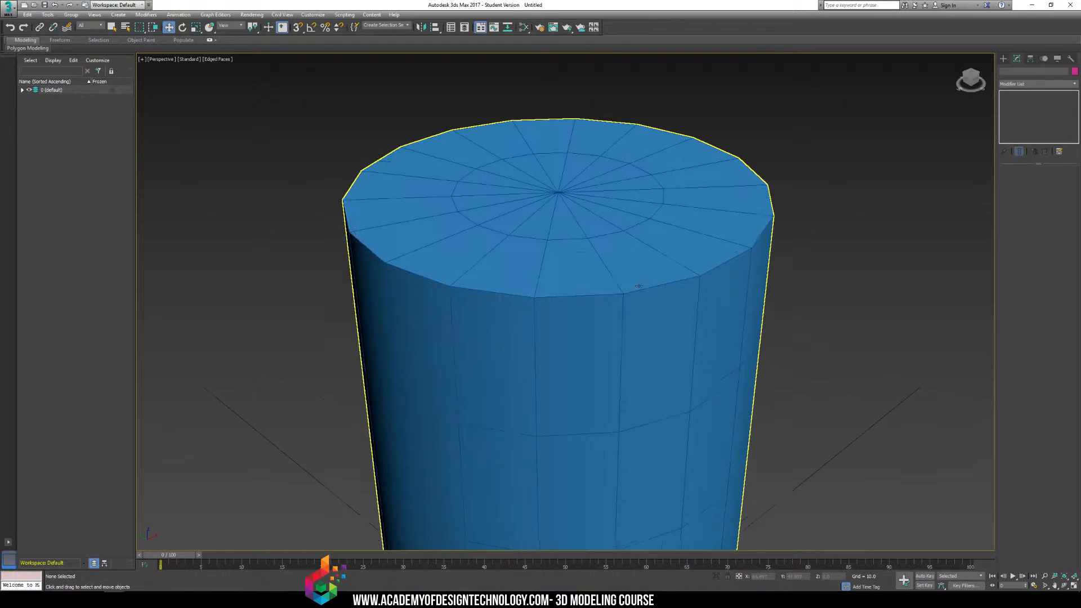
pyautogui.click(692, 298)
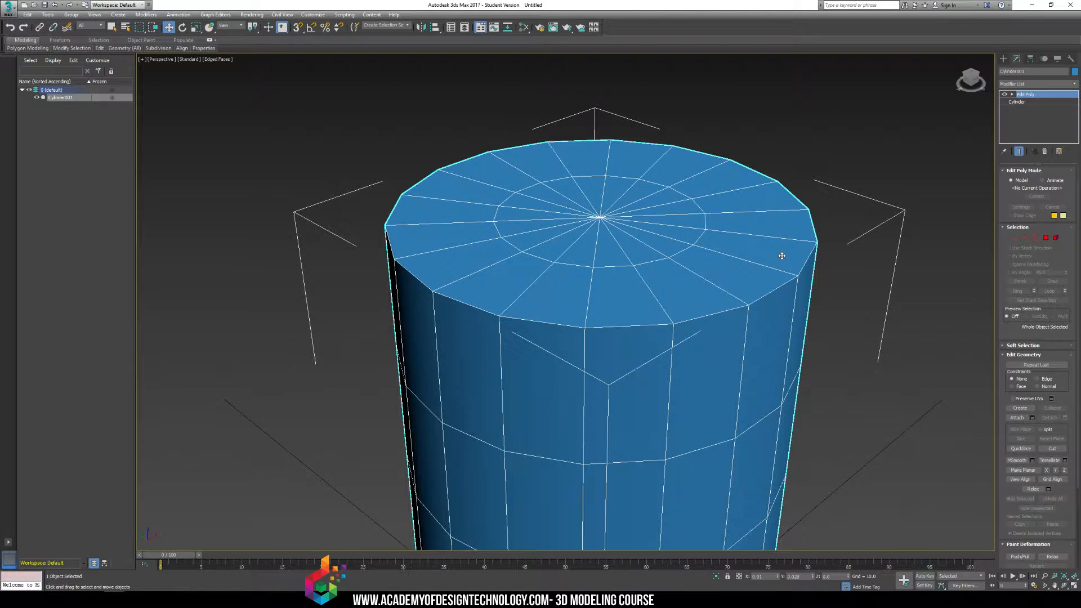
pyautogui.click(1012, 95)
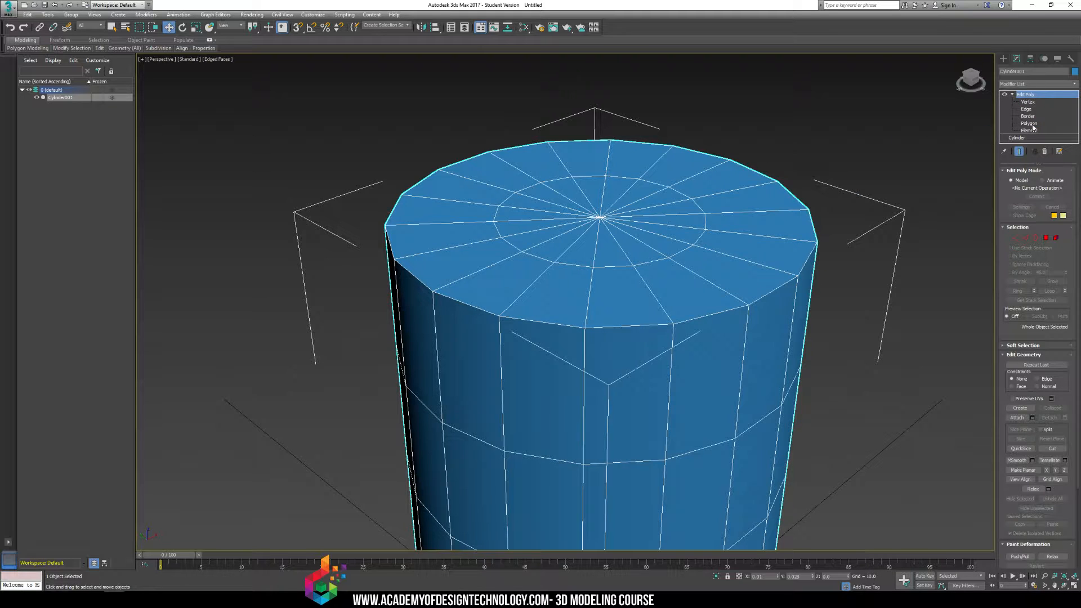
pyautogui.click(1031, 117)
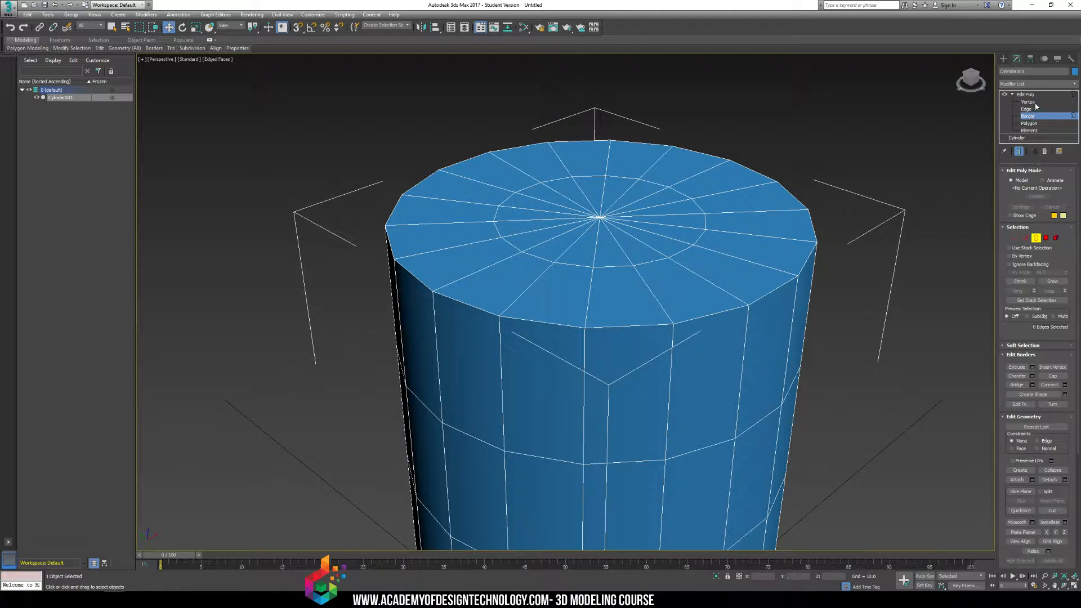
pyautogui.click(1035, 102)
pyautogui.moveTo(746, 394); pyautogui.dragTo(781, 181, button='middle')
pyautogui.scroll(-3, 778, 180)
pyautogui.moveTo(746, 146); pyautogui.dragTo(711, 188, button='middle')
pyautogui.moveTo(739, 258); pyautogui.dragTo(625, 223, button='middle')
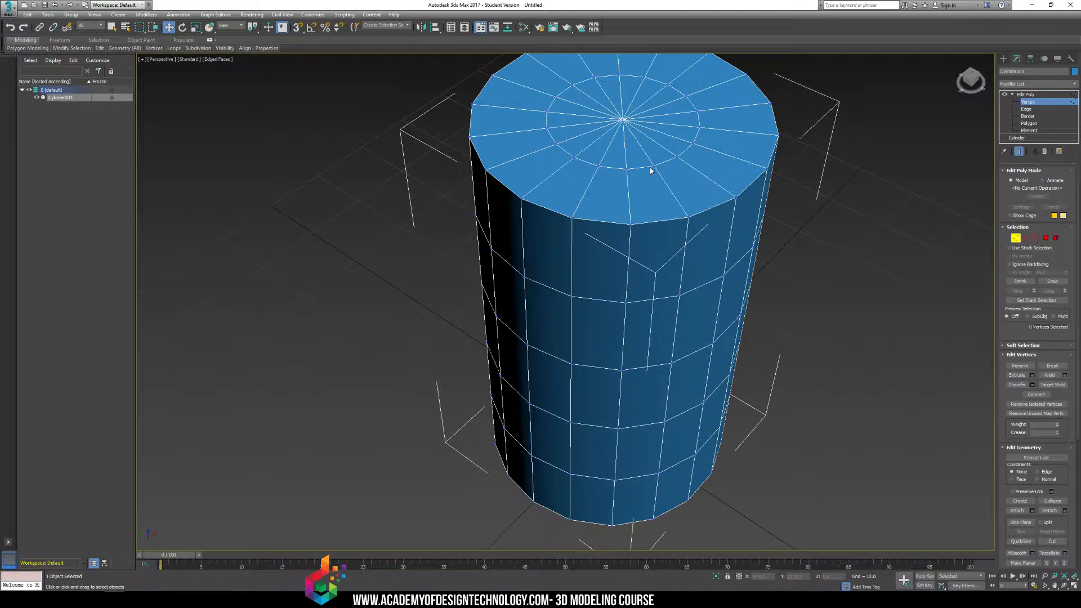
pyautogui.click(687, 218)
pyautogui.keyDown('ctrl'); pyautogui.click(630, 225); pyautogui.keyUp('ctrl')
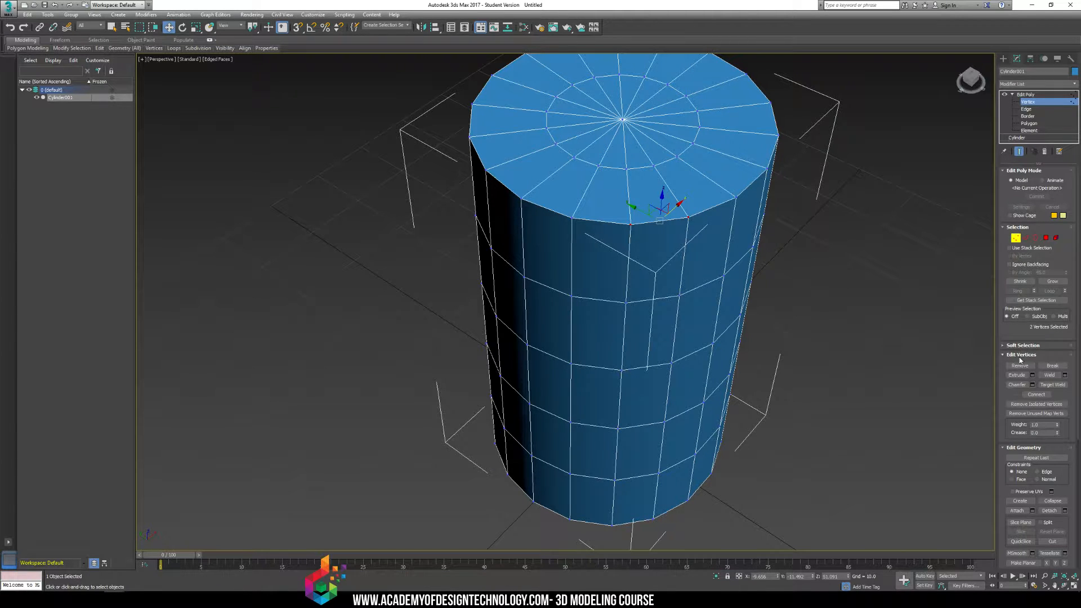
# - Try welding the two rim vertices with a raised threshold, add two neighbouring inner-ring cap vertices, then cancel the weld and clear the selection
pyautogui.click(1064, 375)
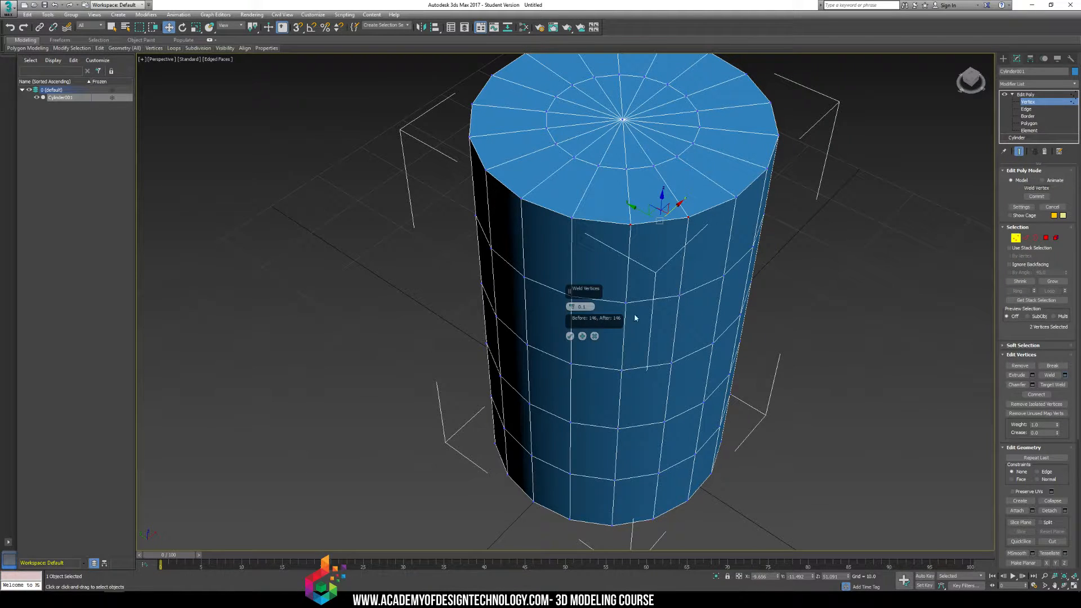
pyautogui.moveTo(571, 298); pyautogui.dragTo(577, 278)
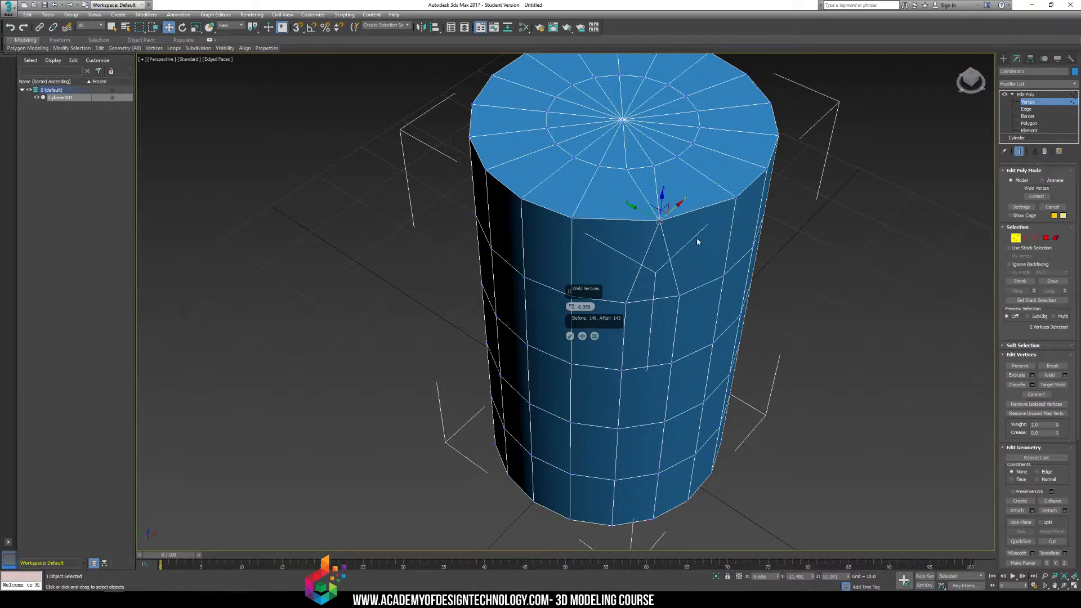
pyautogui.keyDown('ctrl'); pyautogui.click(655, 166); pyautogui.keyUp('ctrl')
pyautogui.keyDown('ctrl'); pyautogui.click(628, 167); pyautogui.keyUp('ctrl')
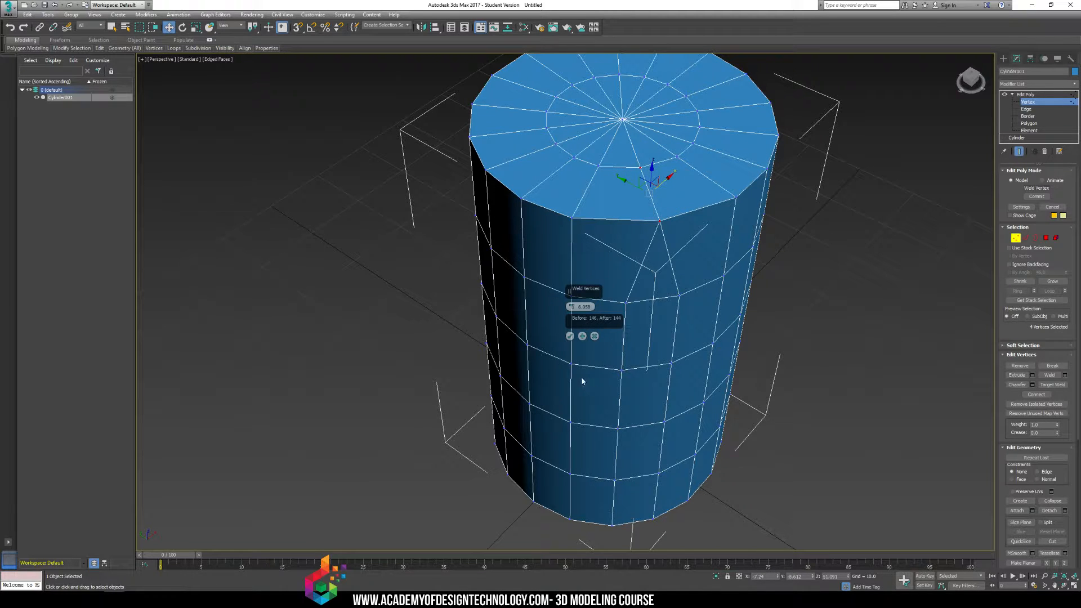
pyautogui.click(594, 336)
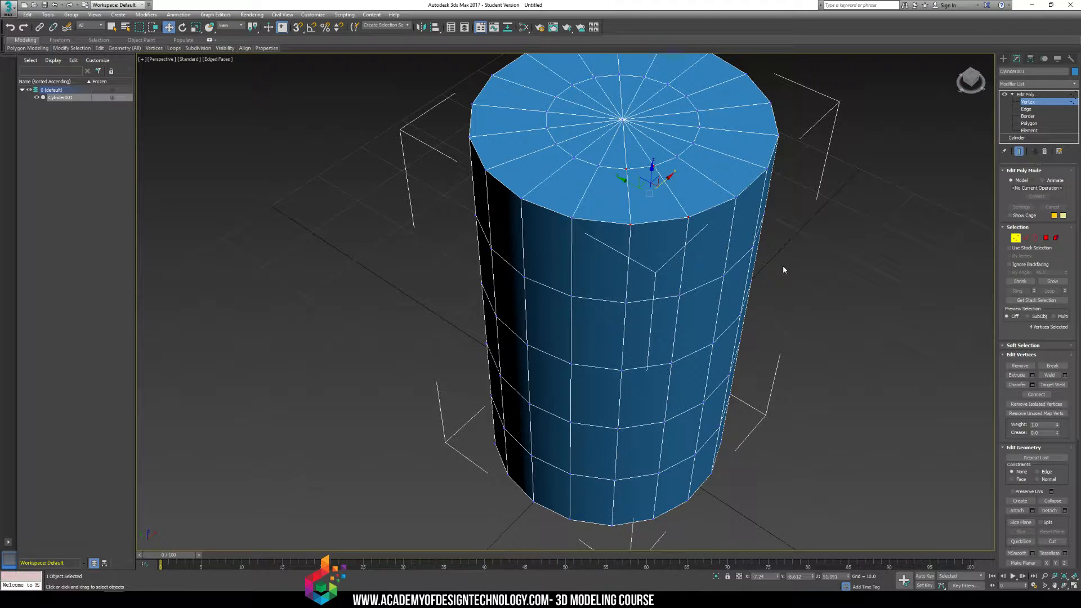
pyautogui.click(768, 267)
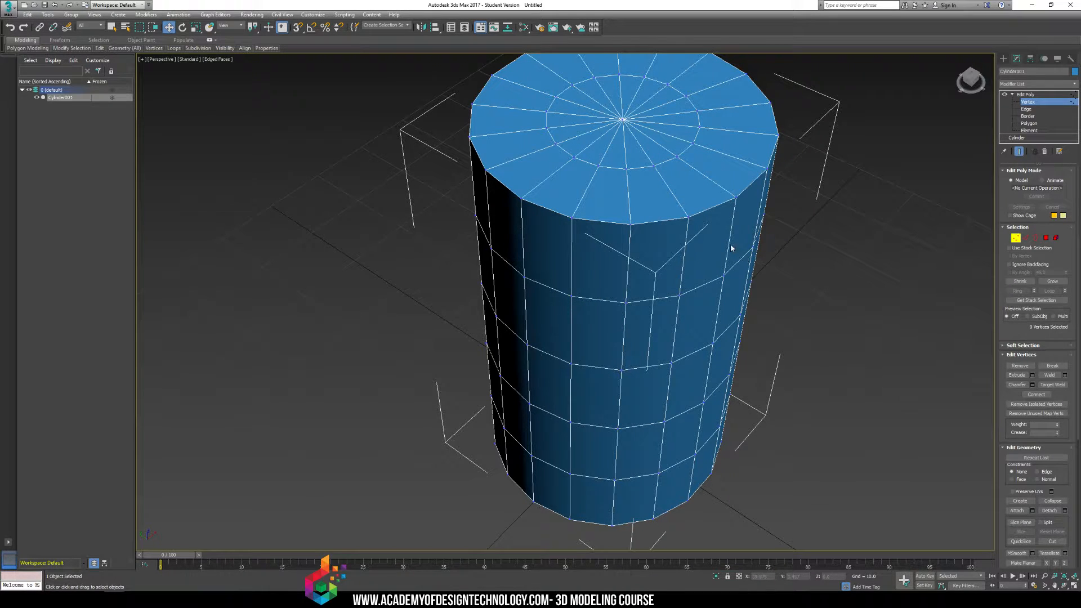
# - Delete the cylinder and draw a plane about 63 long and 61 wide across the grid's center
pyautogui.keyDown('alt'); pyautogui.moveTo(743, 248); pyautogui.dragTo(831, 232, button='middle'); pyautogui.keyUp('alt')
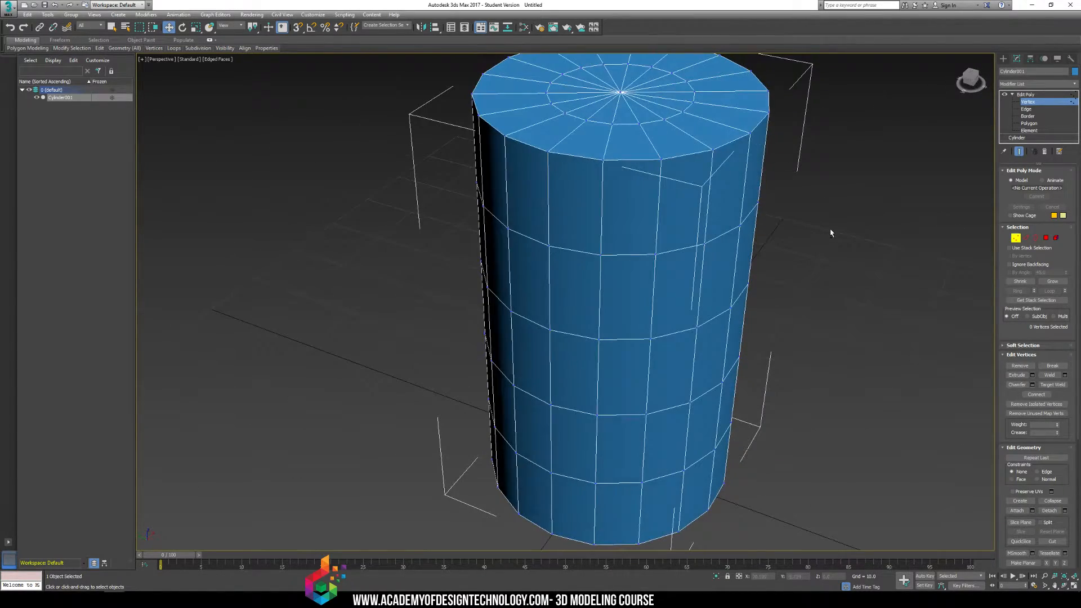
pyautogui.click(1003, 58)
pyautogui.press('Delete')
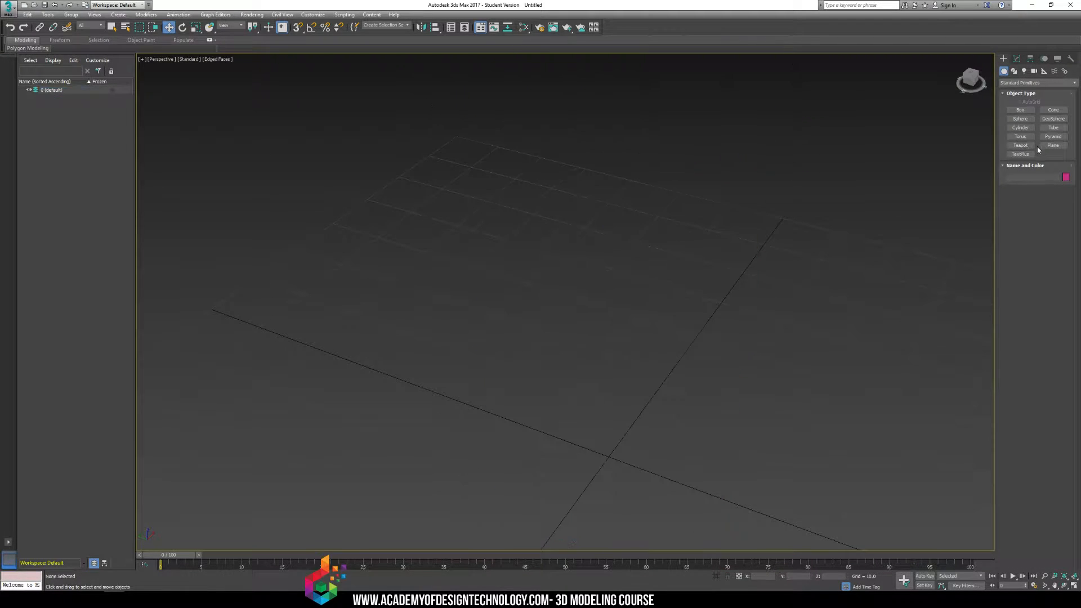
pyautogui.click(1051, 146)
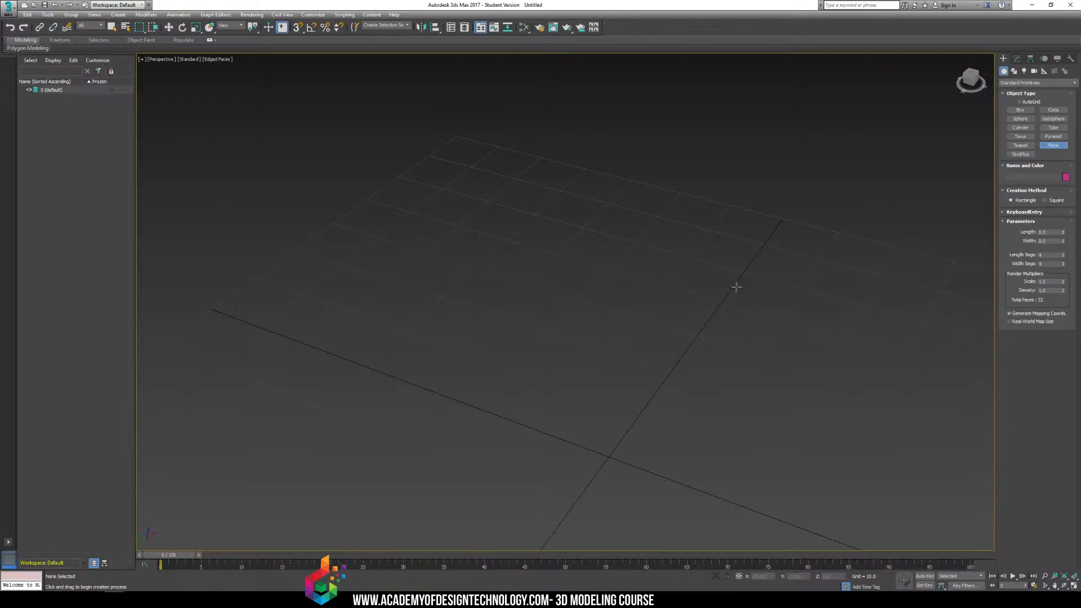
pyautogui.moveTo(739, 308); pyautogui.dragTo(702, 227, button='middle')
pyautogui.moveTo(535, 171); pyautogui.dragTo(769, 528)
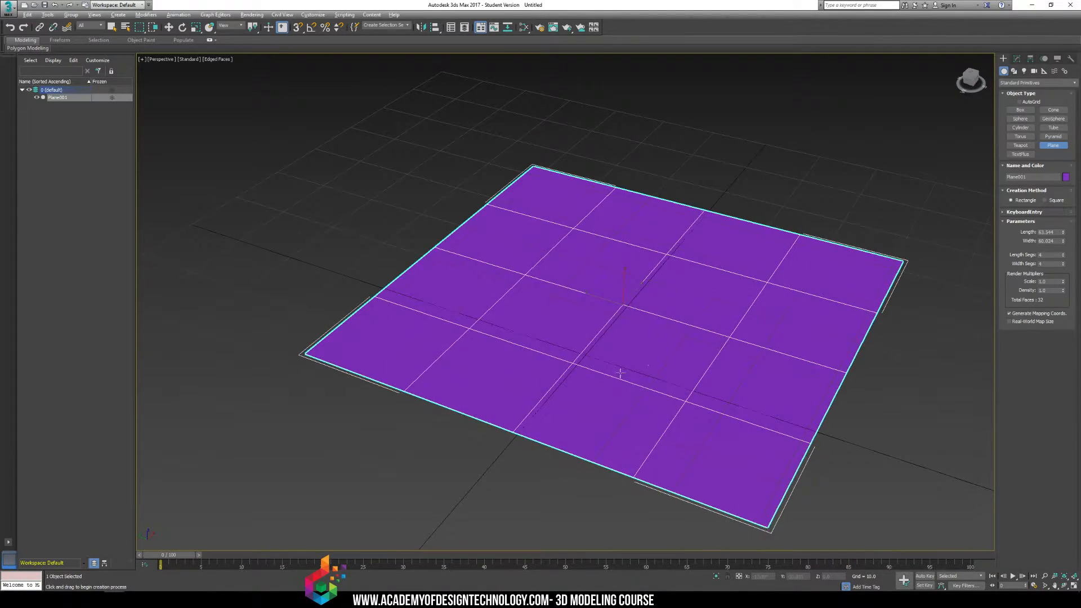
# - Set the plane's length segments and width segments to 1 each
pyautogui.keyDown('alt'); pyautogui.moveTo(620, 373); pyautogui.dragTo(671, 386, button='middle'); pyautogui.keyUp('alt')
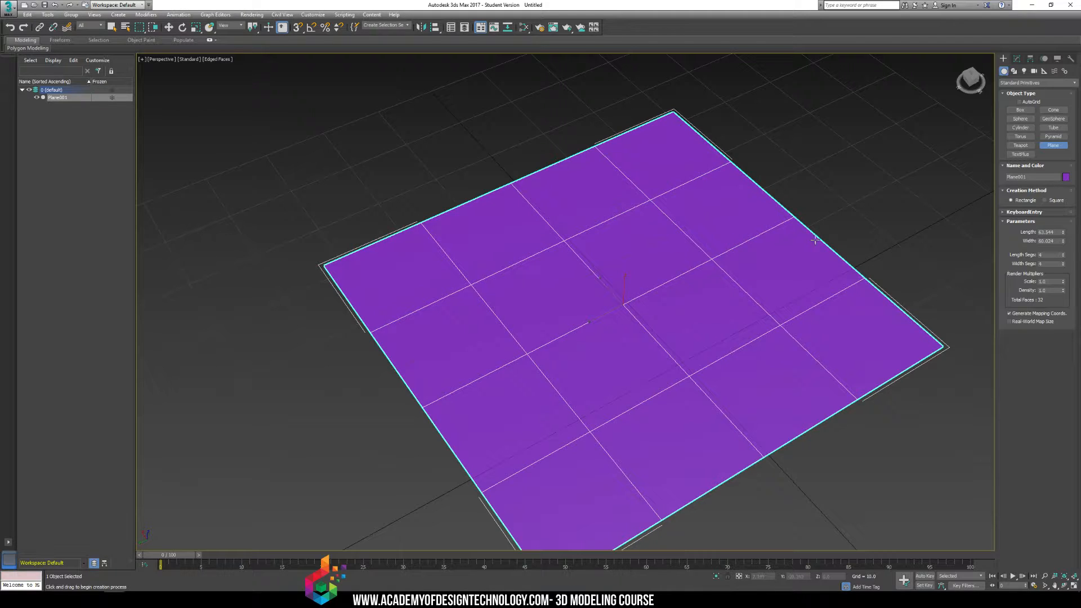
pyautogui.doubleClick(1044, 255)
pyautogui.write('1')
pyautogui.press('Tab')
pyautogui.write('1')
pyautogui.press('Return')
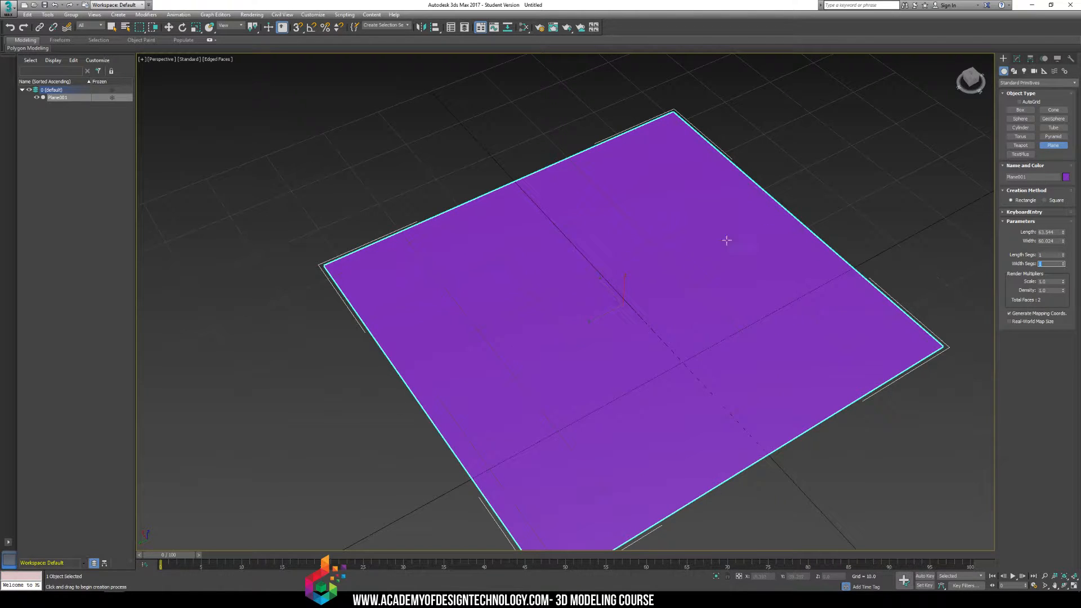
pyautogui.scroll(-5, 582, 256)
pyautogui.moveTo(582, 256); pyautogui.dragTo(630, 299, button='middle')
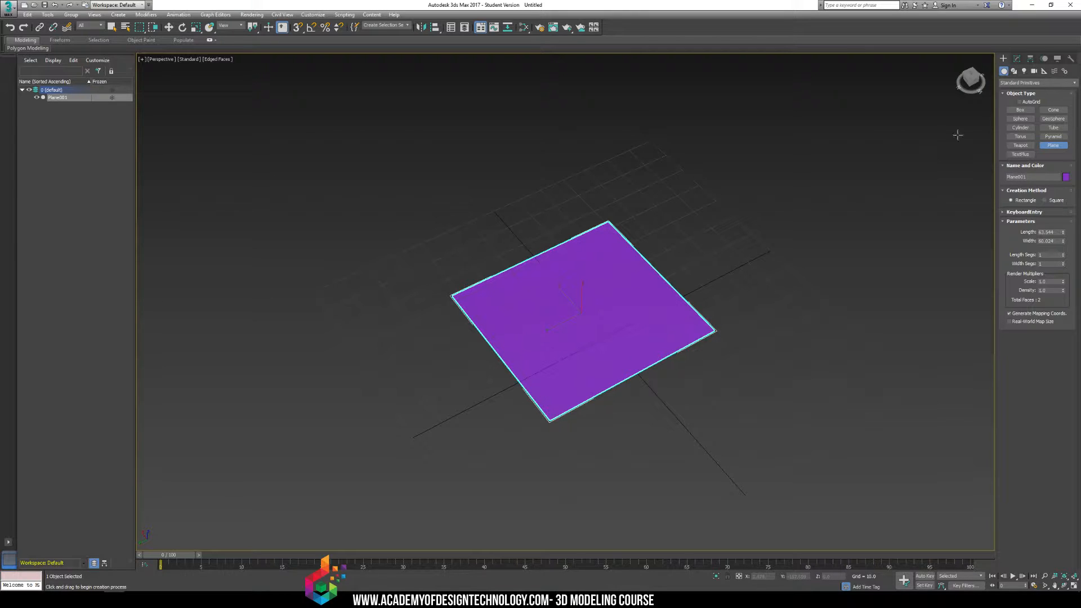
# - Add an Edit Poly modifier to the plane and enter its Edge level
pyautogui.click(1017, 59)
pyautogui.click(1075, 84)
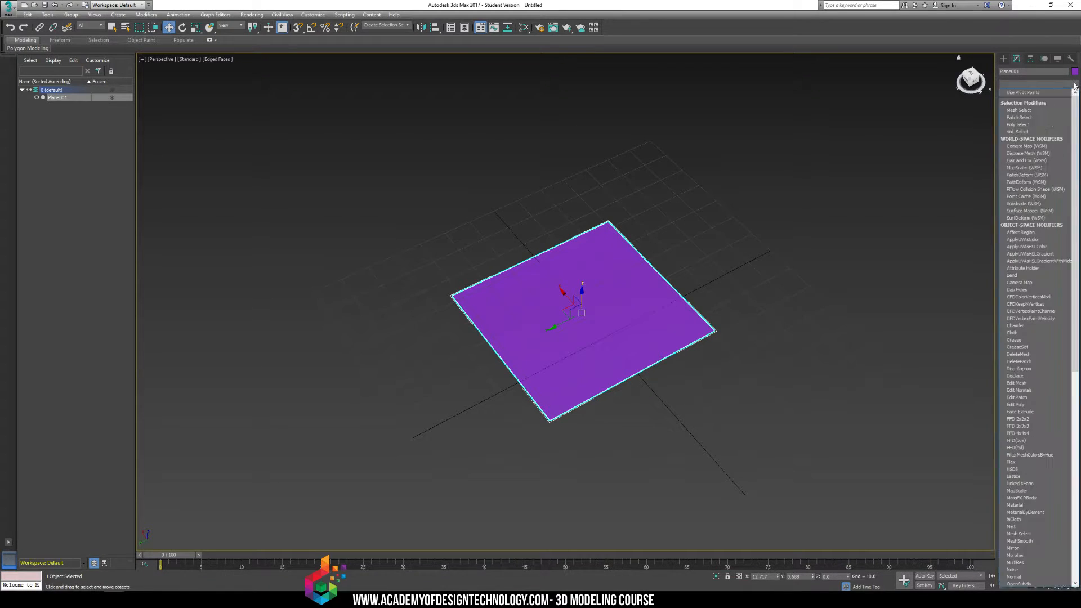
pyautogui.scroll(-1, 1075, 85)
pyautogui.click(1074, 85)
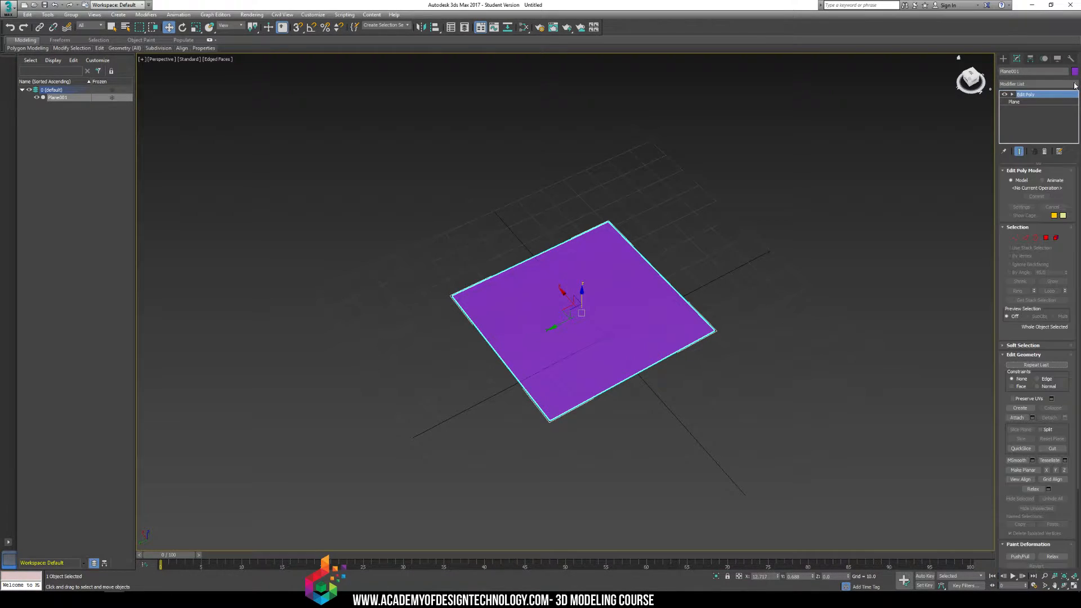
pyautogui.click(1013, 95)
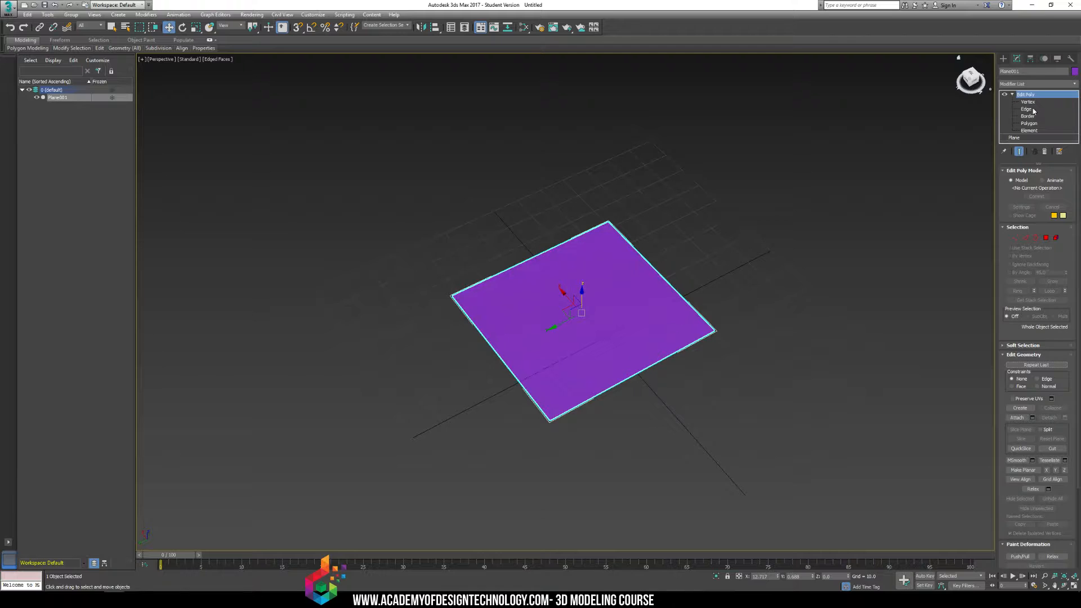
pyautogui.click(1033, 110)
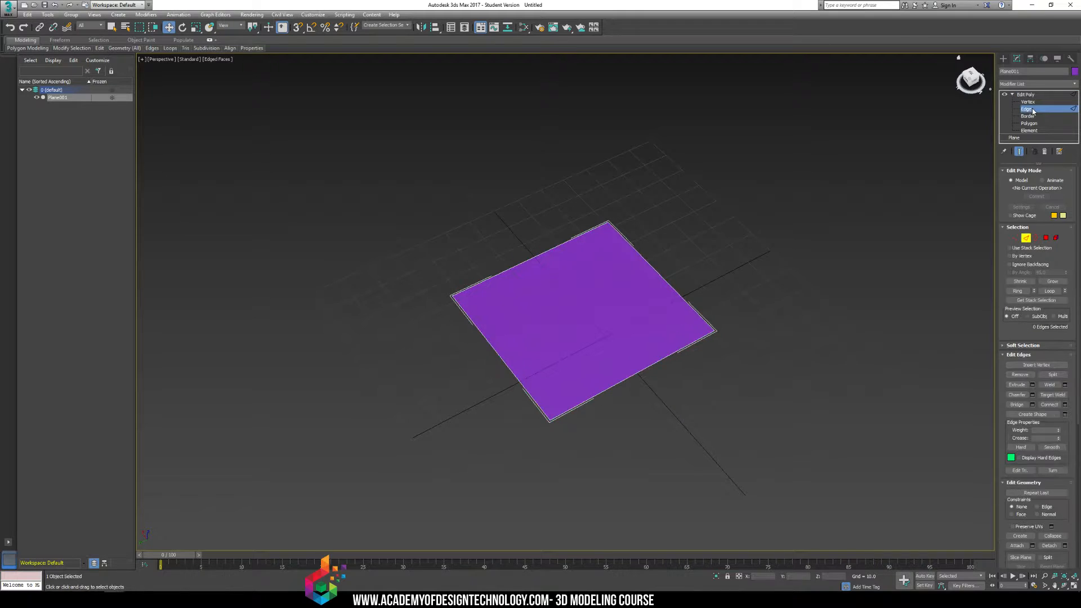
# - Raise one side edge of the plane to slope the face, and extend a new flat panel outward from the raised edge
pyautogui.click(655, 271)
pyautogui.moveTo(642, 282); pyautogui.dragTo(567, 306)
pyautogui.scroll(5, 579, 302)
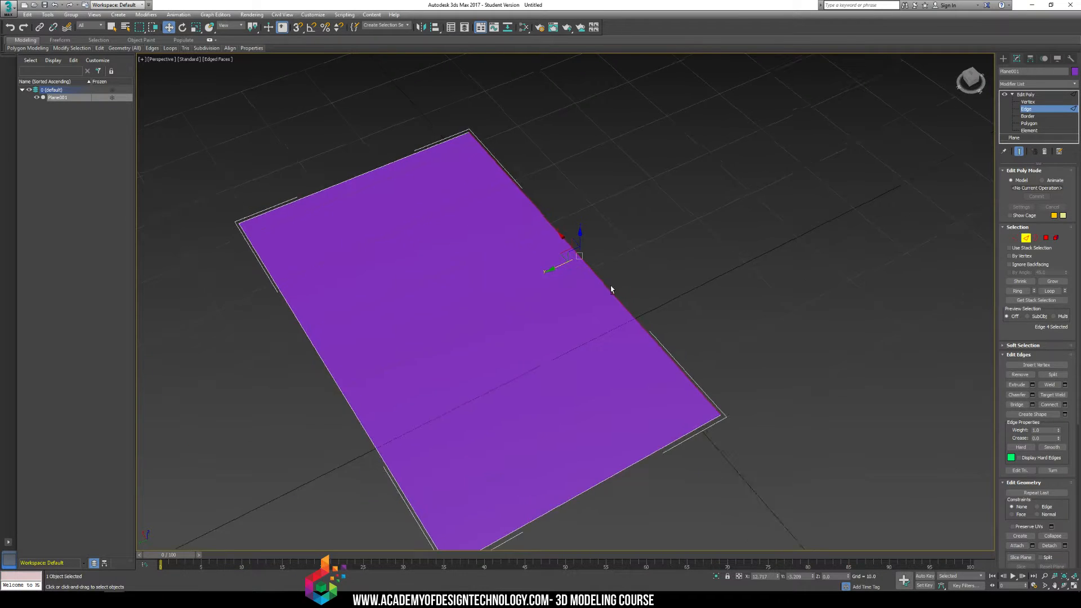
pyautogui.keyDown('alt'); pyautogui.moveTo(611, 290); pyautogui.dragTo(585, 241, button='middle'); pyautogui.keyUp('alt')
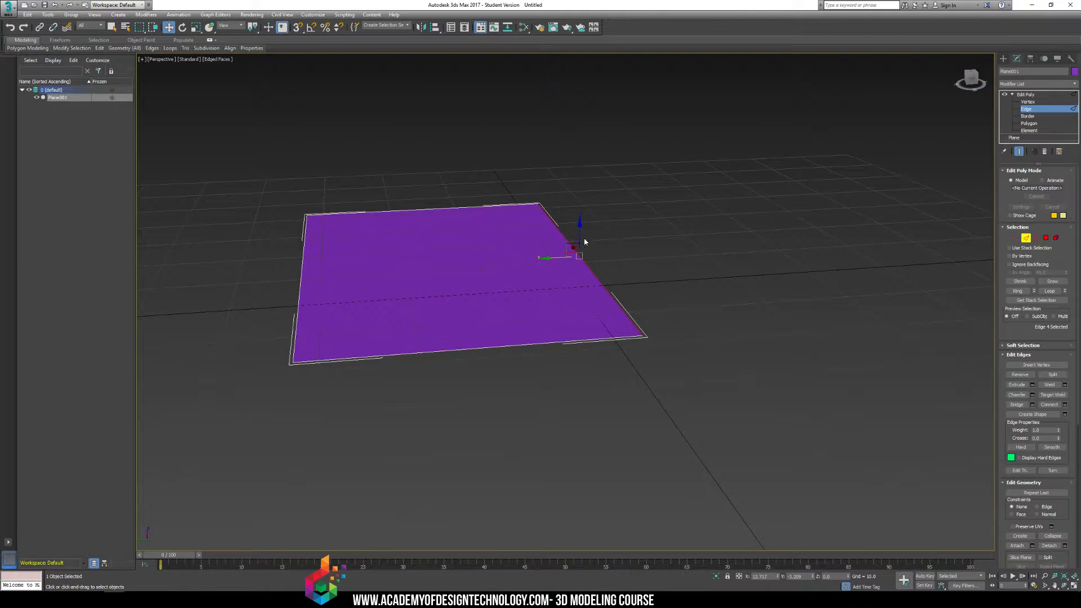
pyautogui.moveTo(580, 225); pyautogui.dragTo(409, 195)
pyautogui.keyDown('alt'); pyautogui.moveTo(495, 227); pyautogui.dragTo(556, 246, button='middle'); pyautogui.keyUp('alt')
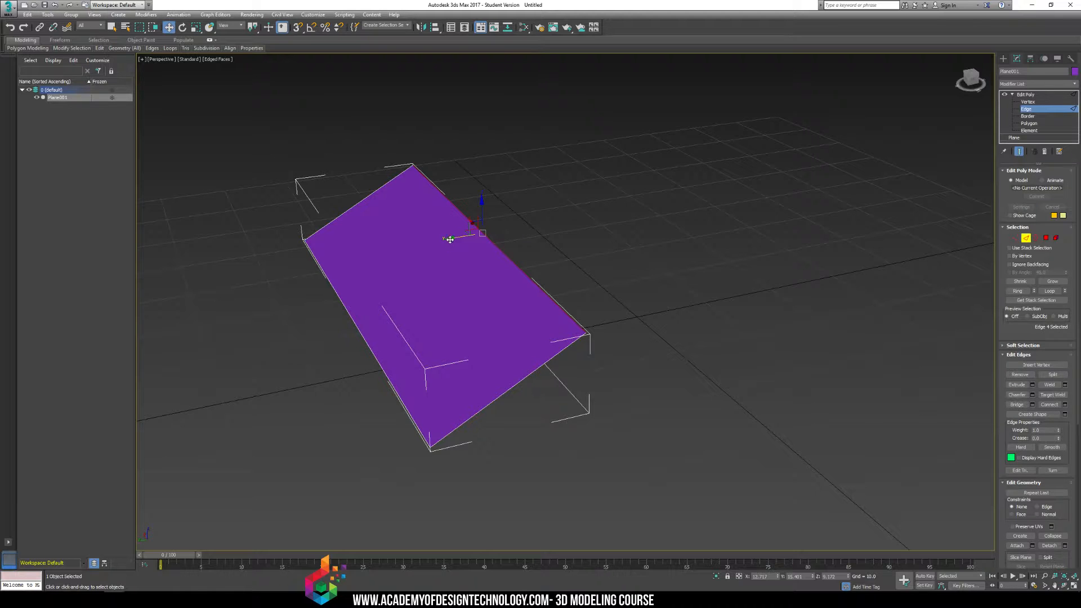
pyautogui.keyDown('shift'); pyautogui.moveTo(450, 239); pyautogui.dragTo(562, 235); pyautogui.keyUp('shift')
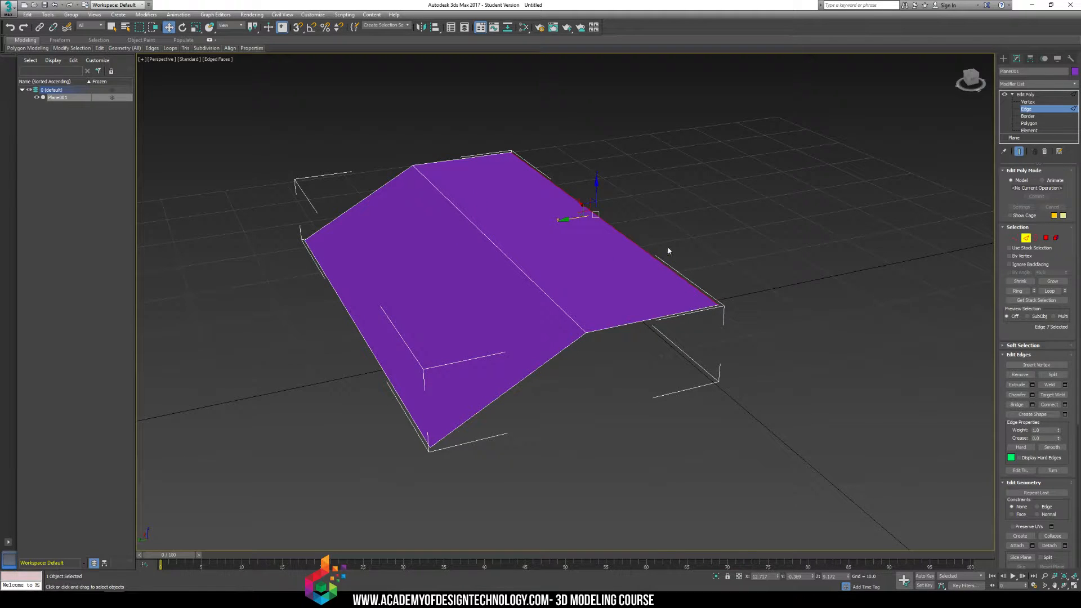
# - Select the opposite low edge and extend it downward, then inward in two segments beneath the roof to form a short wall and floor
pyautogui.click(371, 348)
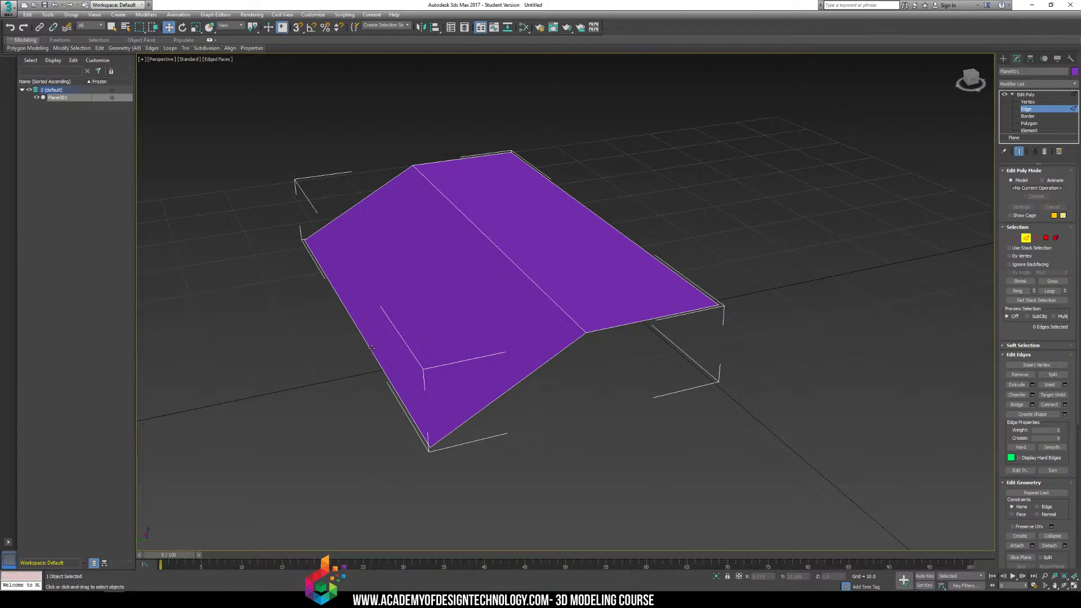
pyautogui.click(370, 347)
pyautogui.keyDown('alt'); pyautogui.moveTo(369, 346); pyautogui.dragTo(360, 229, button='middle'); pyautogui.keyUp('alt')
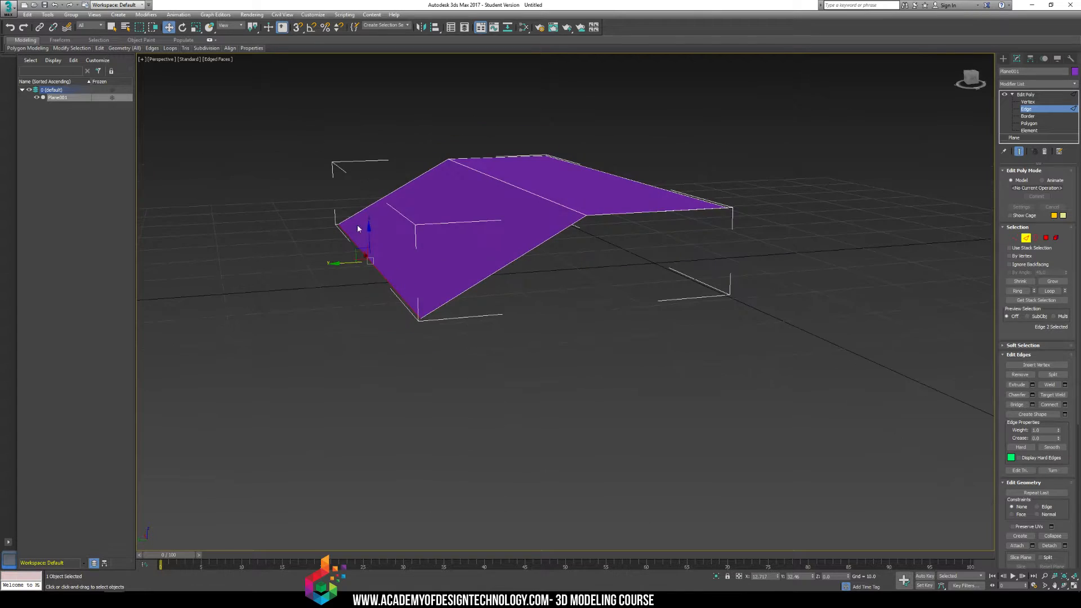
pyautogui.keyDown('shift'); pyautogui.moveTo(368, 228); pyautogui.dragTo(620, 339); pyautogui.keyUp('shift')
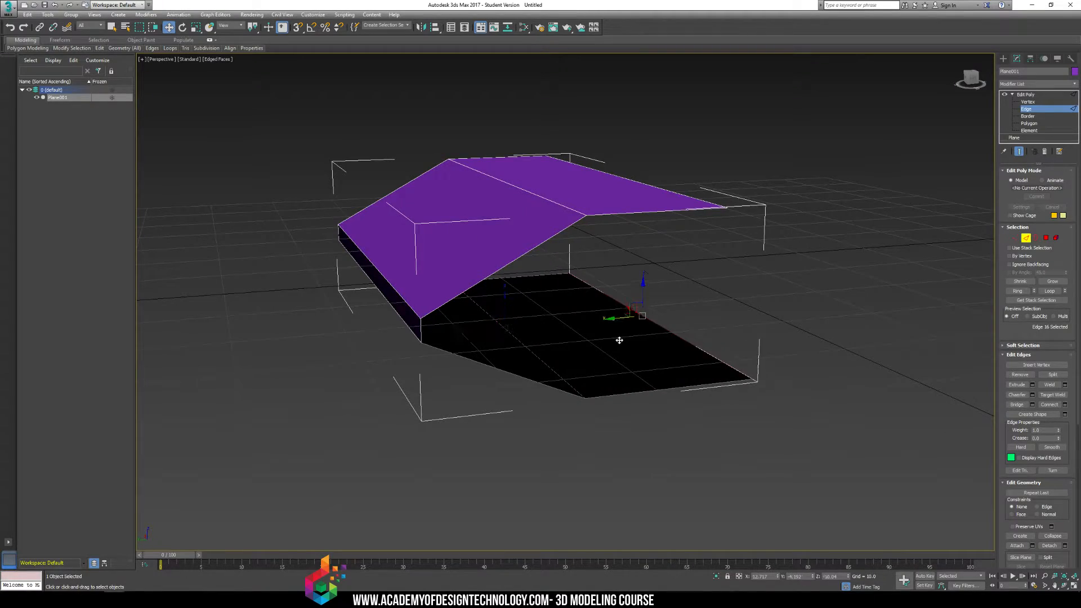
# - Select the two upper edges along one open side and extend them straight down to the floor as side wall polygons
pyautogui.keyDown('alt'); pyautogui.moveTo(619, 339); pyautogui.dragTo(652, 277, button='middle'); pyautogui.keyUp('alt')
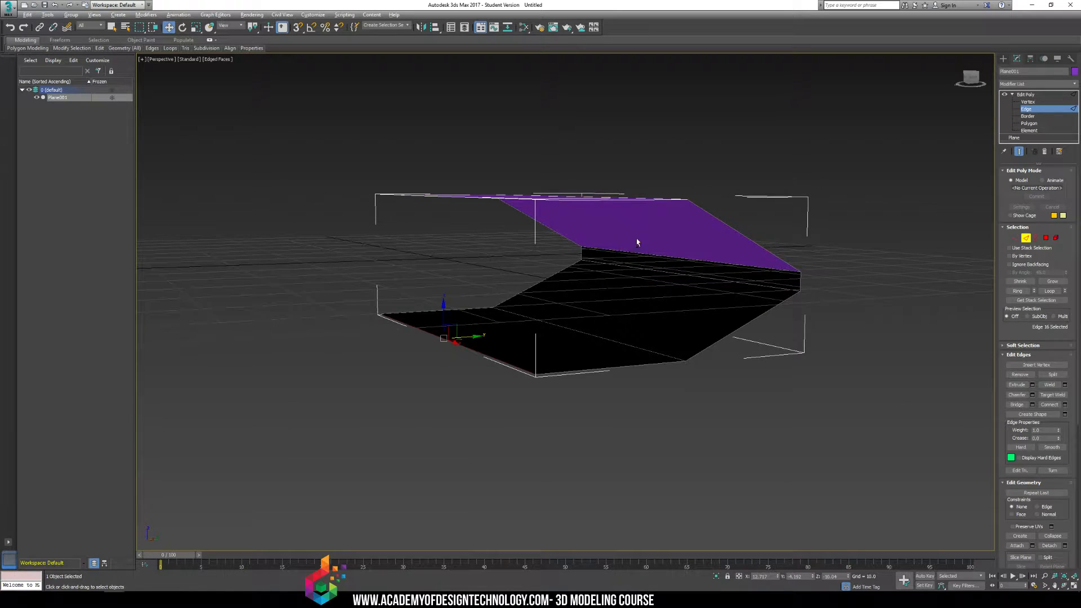
pyautogui.keyDown('alt'); pyautogui.moveTo(637, 242); pyautogui.dragTo(581, 248, button='middle'); pyautogui.keyUp('alt')
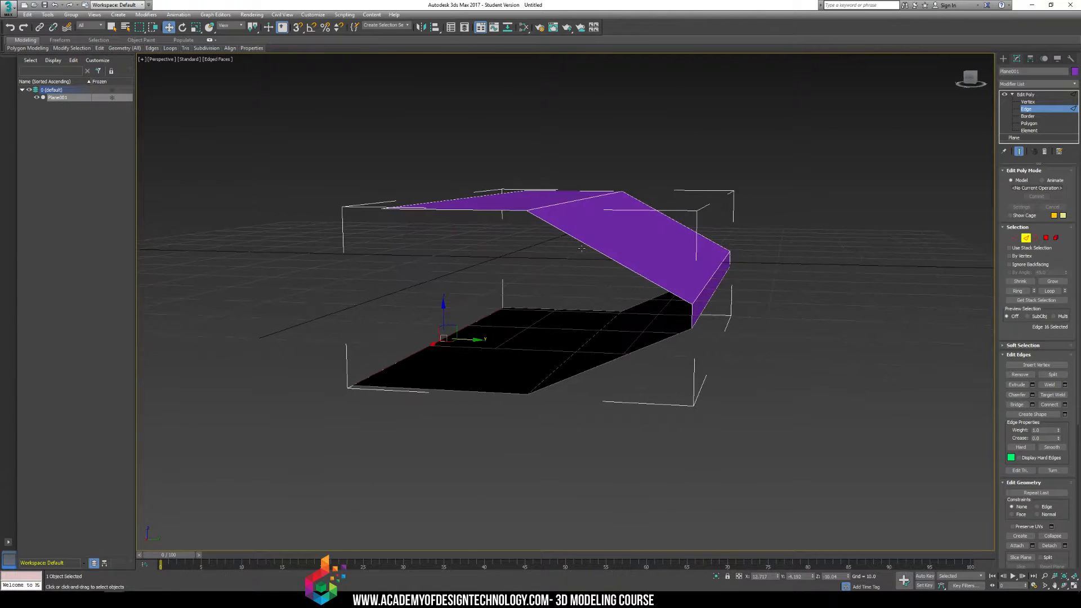
pyautogui.click(510, 211)
pyautogui.keyDown('ctrl'); pyautogui.click(560, 230); pyautogui.keyUp('ctrl')
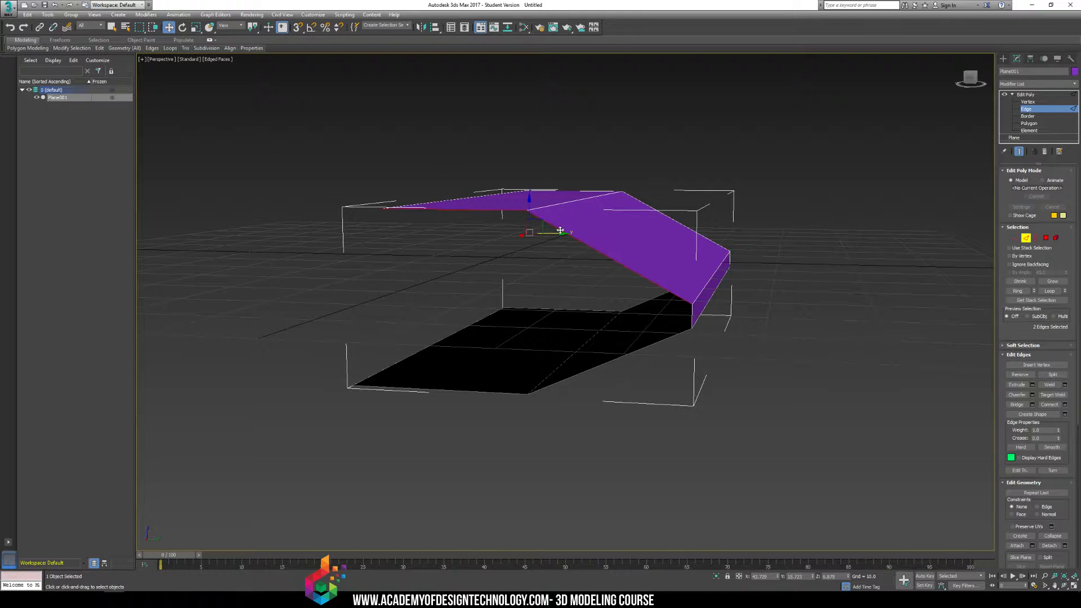
pyautogui.keyDown('shift'); pyautogui.moveTo(524, 209); pyautogui.dragTo(490, 389); pyautogui.keyUp('shift')
# - Enter the Vertex level and move the side wall's lowest vertex up to the short wall's corner
pyautogui.press('1')
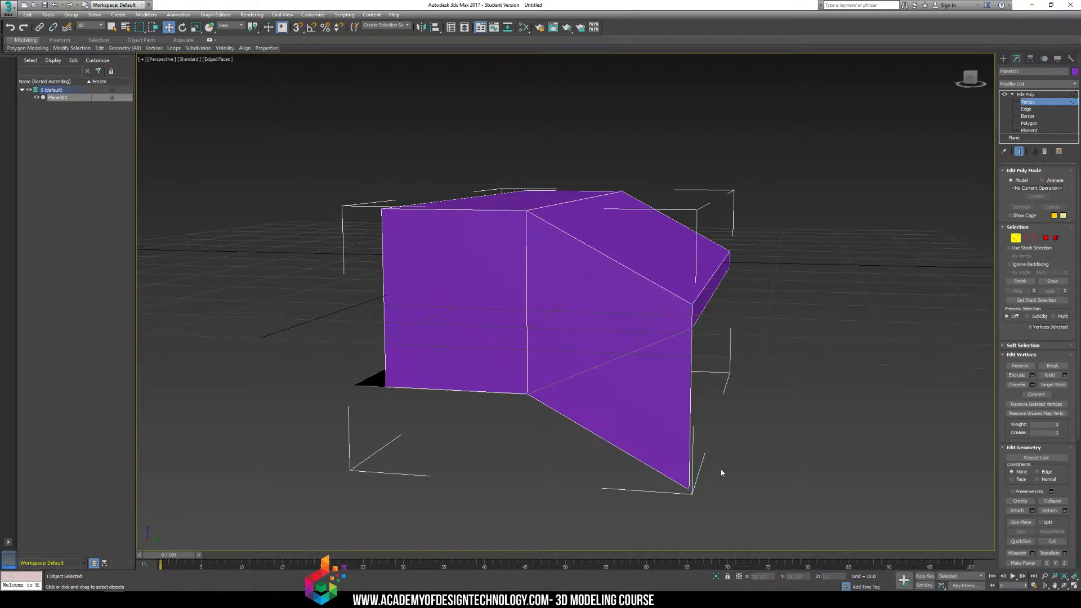
pyautogui.click(692, 491)
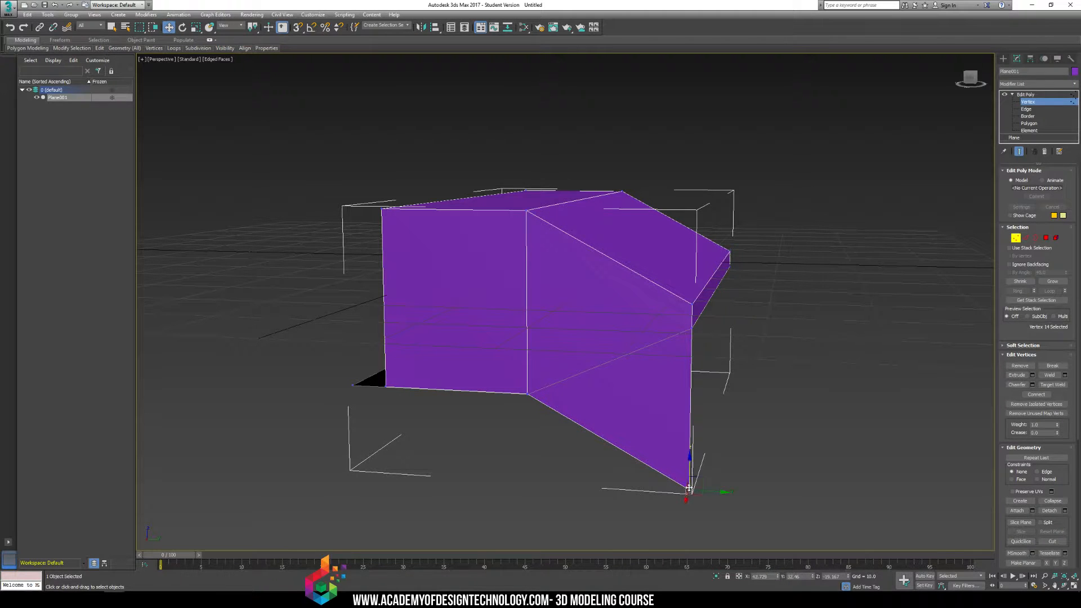
pyautogui.moveTo(689, 464); pyautogui.dragTo(689, 302)
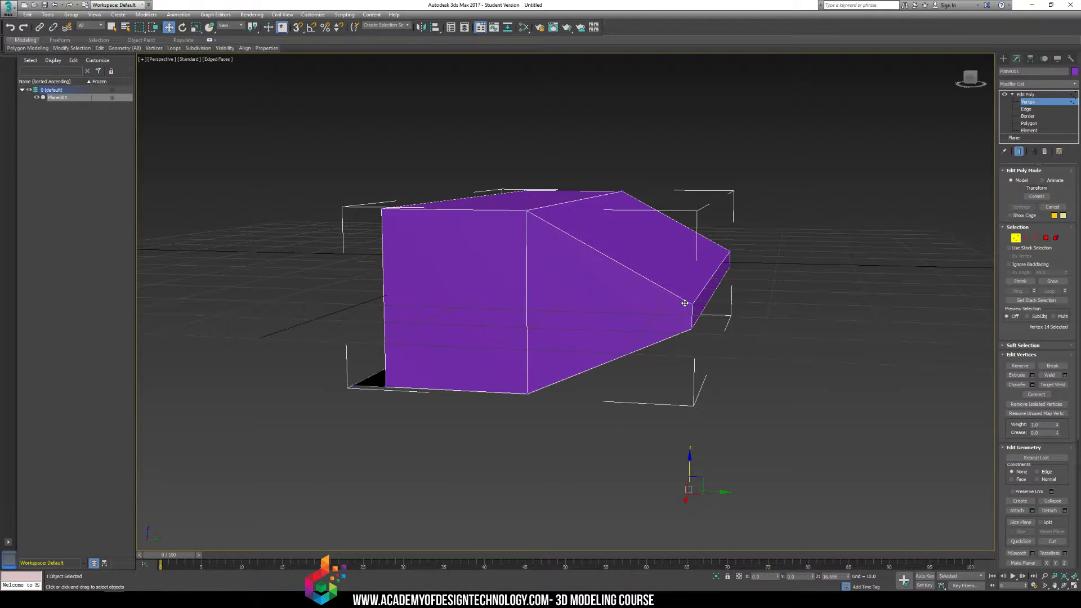
# - Select the side wall's top and bottom vertices at the open end and move them outward to the floor's corner
pyautogui.click(386, 387)
pyautogui.keyDown('alt'); pyautogui.moveTo(385, 387); pyautogui.dragTo(405, 326, button='middle'); pyautogui.keyUp('alt')
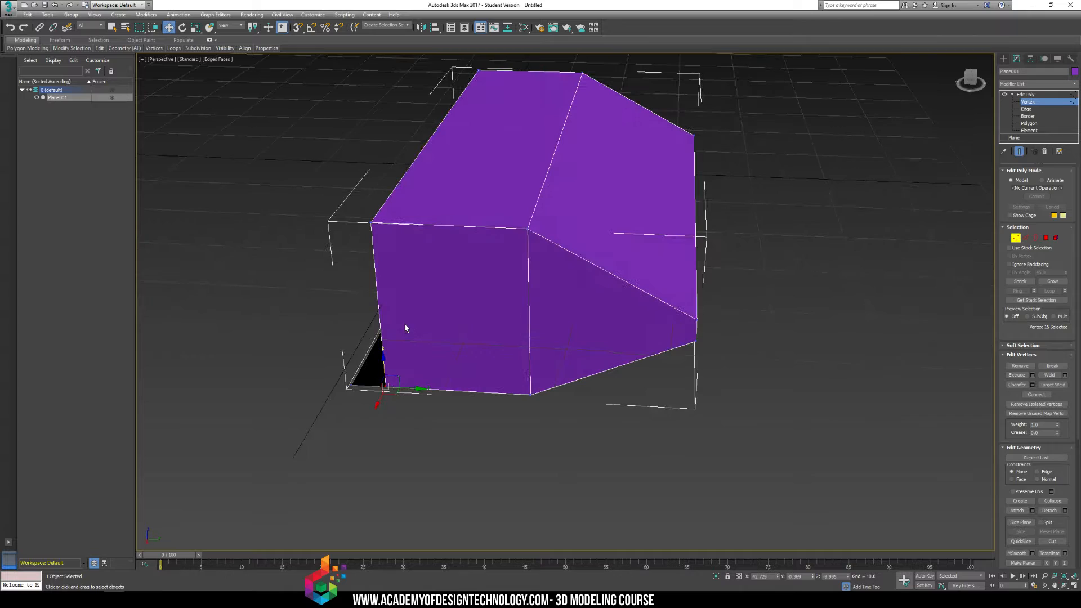
pyautogui.keyDown('ctrl'); pyautogui.click(369, 223); pyautogui.keyUp('ctrl')
pyautogui.moveTo(413, 311); pyautogui.dragTo(376, 313)
pyautogui.keyDown('alt'); pyautogui.moveTo(721, 261); pyautogui.dragTo(616, 248, button='middle'); pyautogui.keyUp('alt')
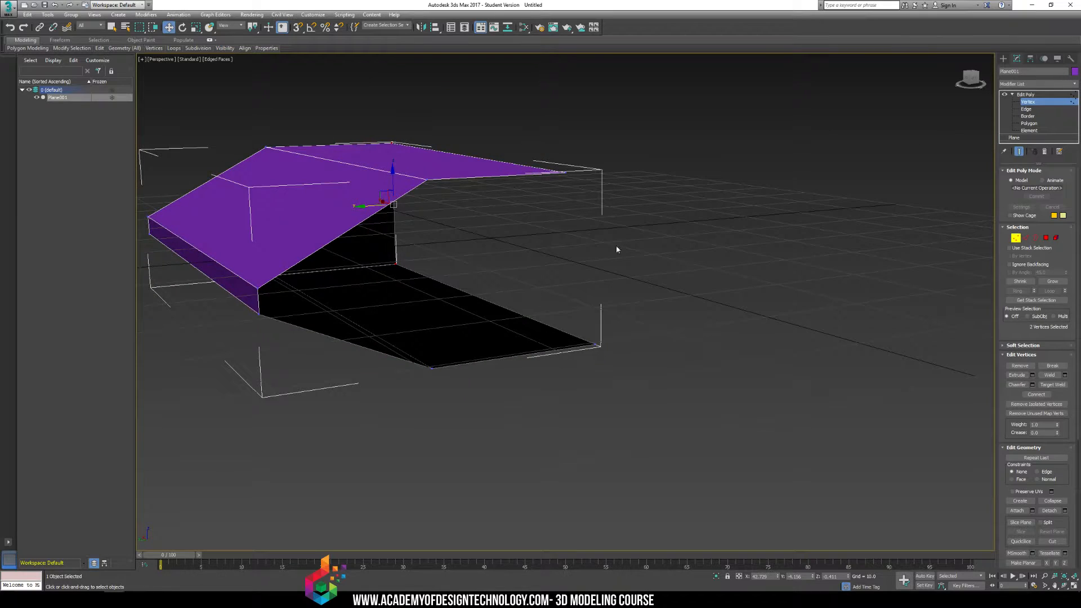
# - Enter the Polygon level and select the two side wall polygons
pyautogui.click(1028, 123)
pyautogui.keyDown('alt'); pyautogui.moveTo(726, 220); pyautogui.dragTo(695, 228, button='middle'); pyautogui.keyUp('alt')
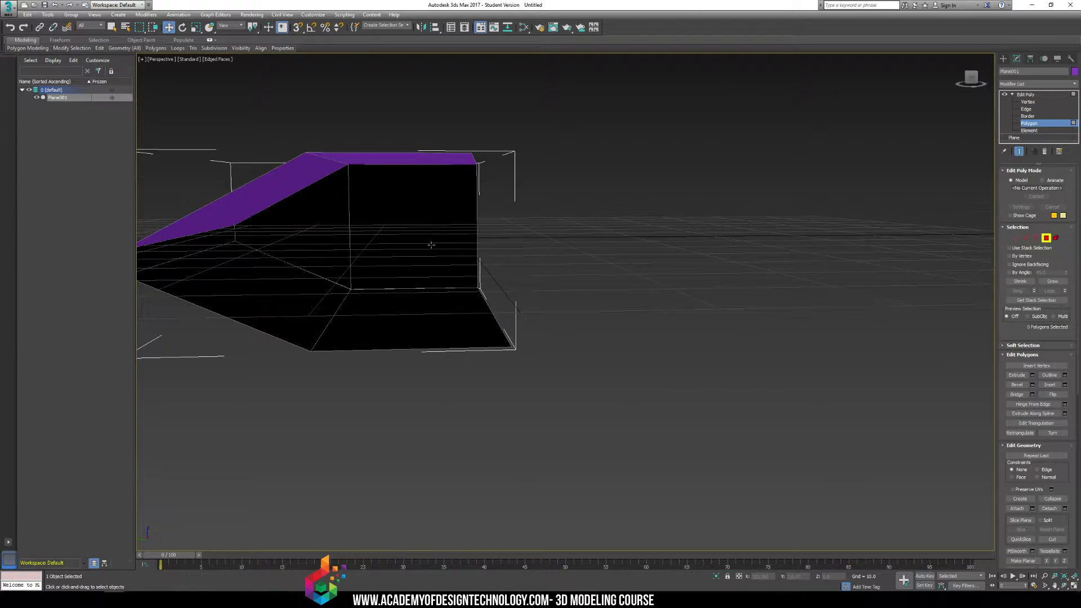
pyautogui.keyDown('alt'); pyautogui.moveTo(431, 245); pyautogui.dragTo(495, 264, button='middle'); pyautogui.keyUp('alt')
pyautogui.click(371, 321)
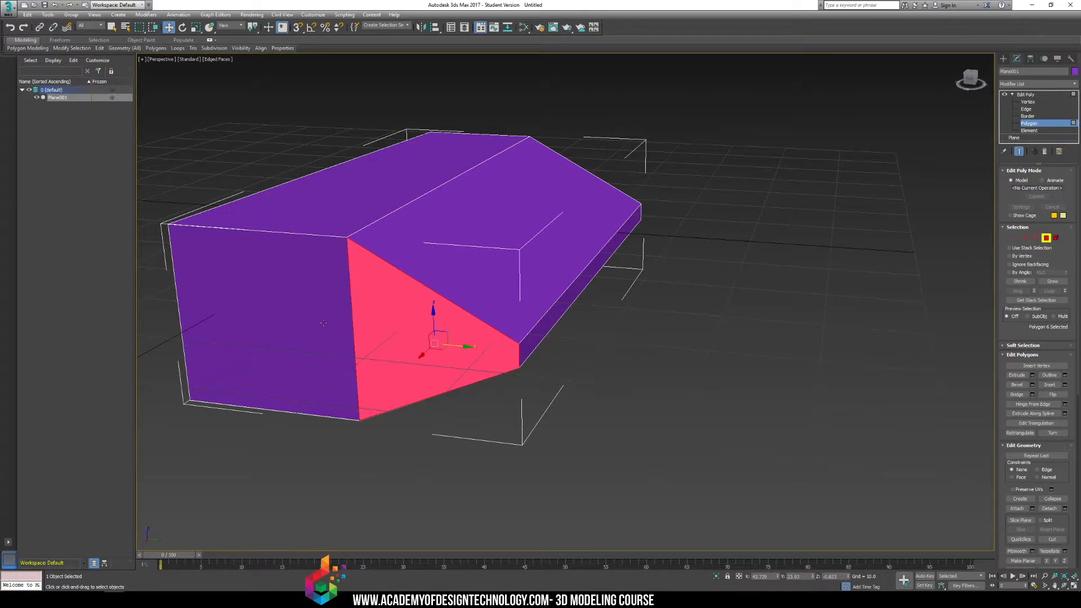
pyautogui.keyDown('ctrl'); pyautogui.click(315, 318); pyautogui.keyUp('ctrl')
pyautogui.keyDown('alt'); pyautogui.moveTo(315, 318); pyautogui.dragTo(512, 270, button='middle'); pyautogui.keyUp('alt')
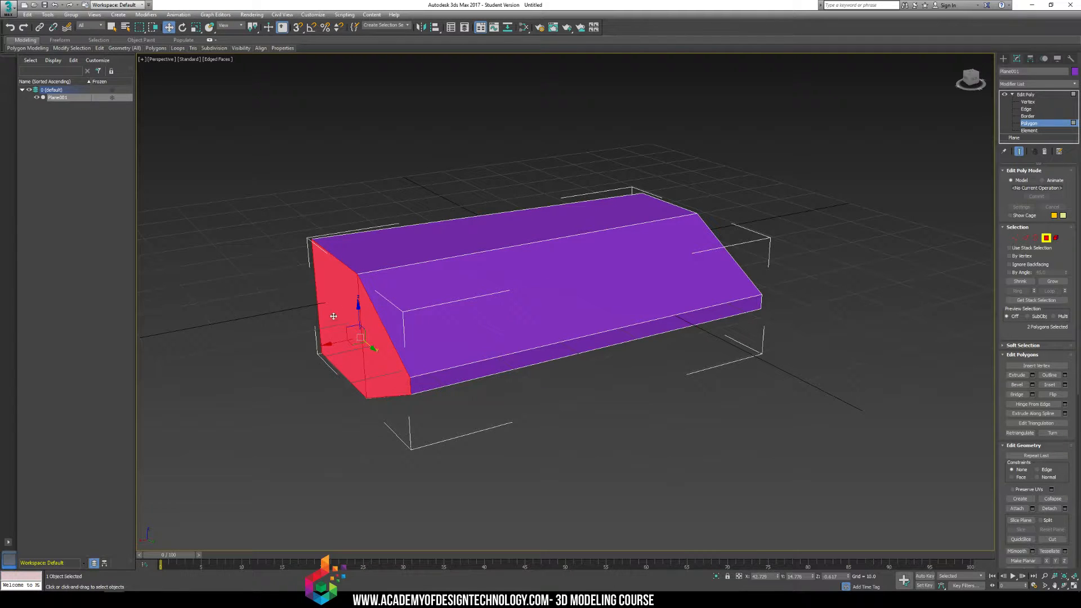
# - Clone the two side wall polygons as an element across to the opposite open side and align the copy with its edges
pyautogui.moveTo(335, 345)
pyautogui.mouseDown()
pyautogui.moveTo(225, 394)
pyautogui.moveTo(269, 386)
pyautogui.moveTo(733, 434)
pyautogui.moveTo(681, 447)
pyautogui.mouseUp()
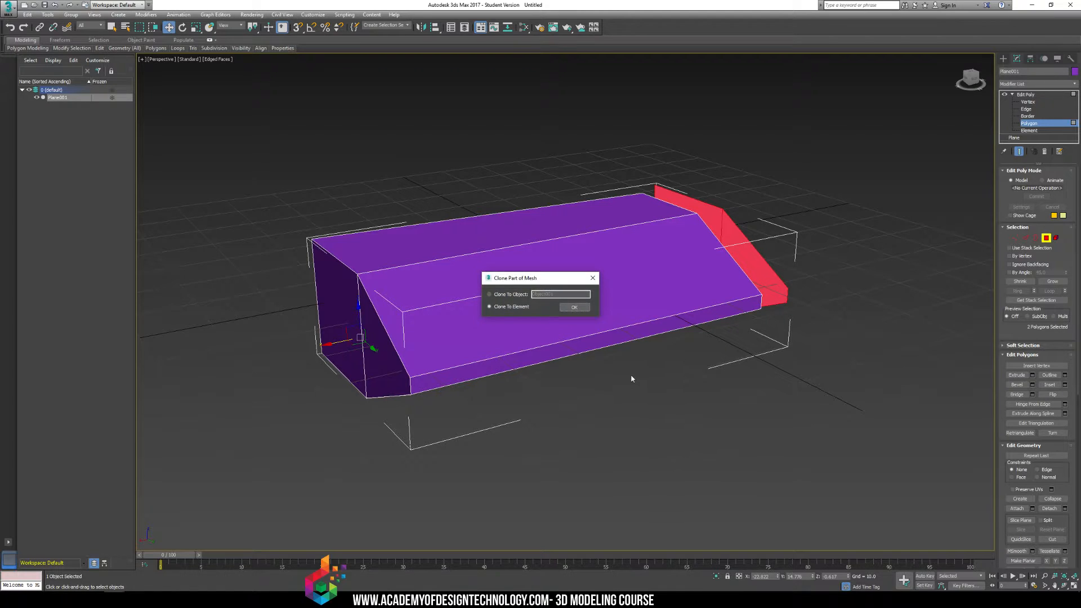
pyautogui.click(575, 306)
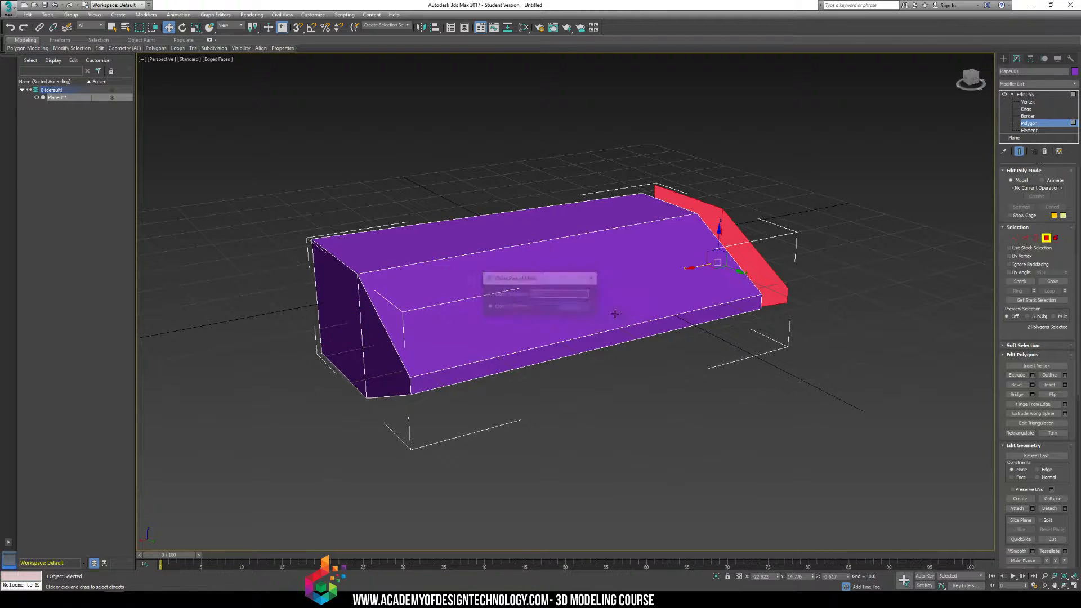
pyautogui.moveTo(574, 307)
pyautogui.keyDown('alt'); pyautogui.mouseDown(button='middle')
pyautogui.moveTo(669, 309)
pyautogui.moveTo(623, 383)
pyautogui.moveTo(555, 415)
pyautogui.moveTo(542, 354)
pyautogui.mouseUp(button='middle'); pyautogui.keyUp('alt')
pyautogui.moveTo(541, 354); pyautogui.dragTo(518, 353)
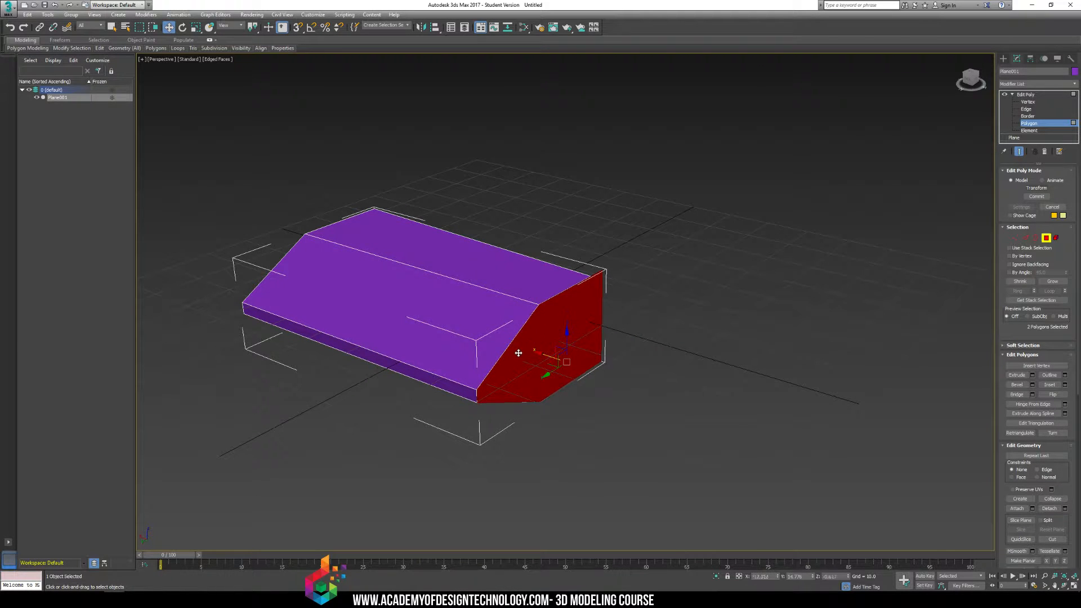
# - Enter the Vertex level and move the top panel's outer vertex on the cloned side out to the cloned wall's upper corner
pyautogui.click(685, 292)
pyautogui.keyDown('alt'); pyautogui.moveTo(685, 292); pyautogui.dragTo(550, 304, button='middle'); pyautogui.keyUp('alt')
pyautogui.scroll(3, 544, 296)
pyautogui.click(544, 293)
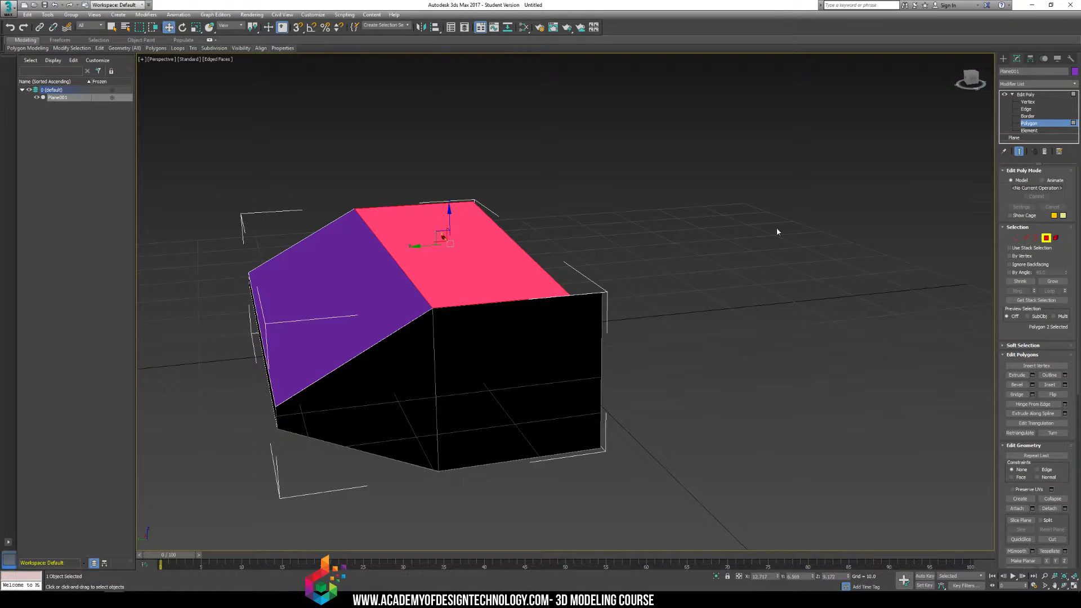
pyautogui.click(1028, 102)
pyautogui.click(562, 288)
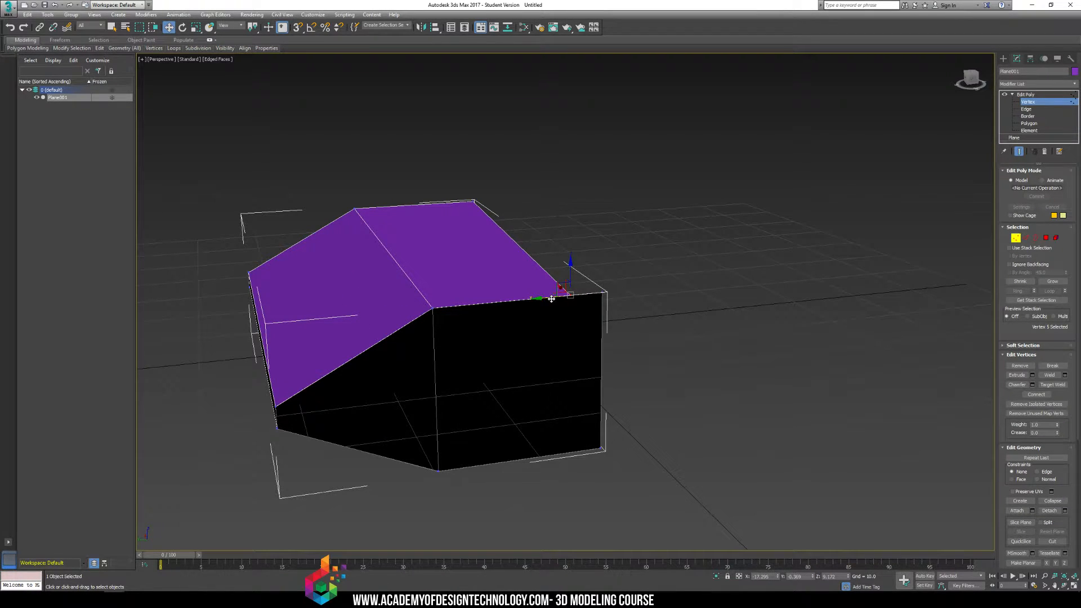
pyautogui.moveTo(551, 299); pyautogui.dragTo(586, 300)
pyautogui.click(668, 276)
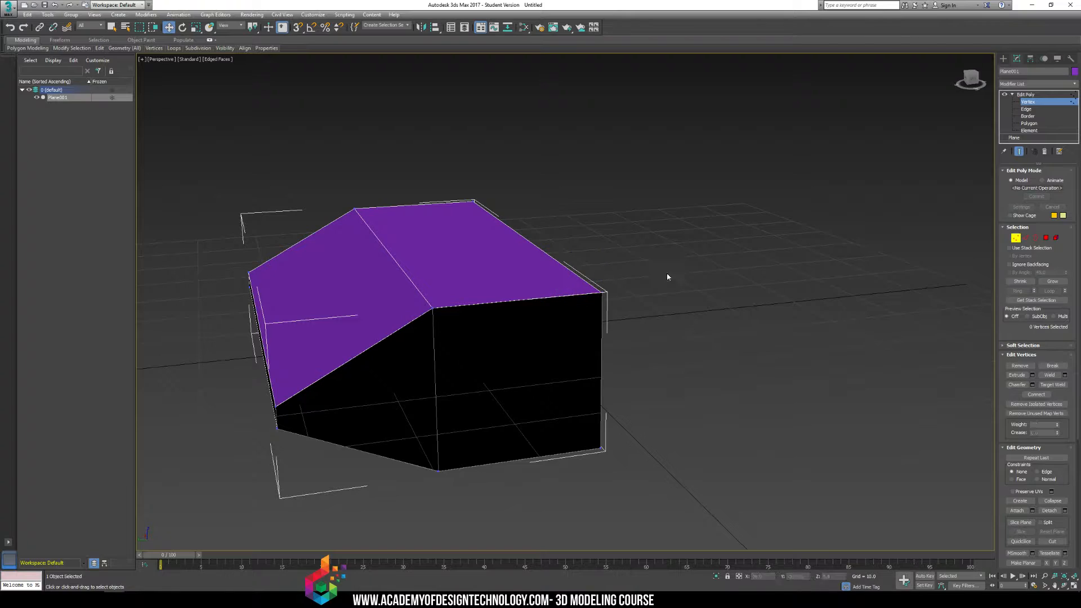
# - Select the two cloned side wall polygons, flip their normals to face outward, and clear the selection
pyautogui.keyDown('alt'); pyautogui.moveTo(667, 277); pyautogui.dragTo(633, 308, button='middle'); pyautogui.keyUp('alt')
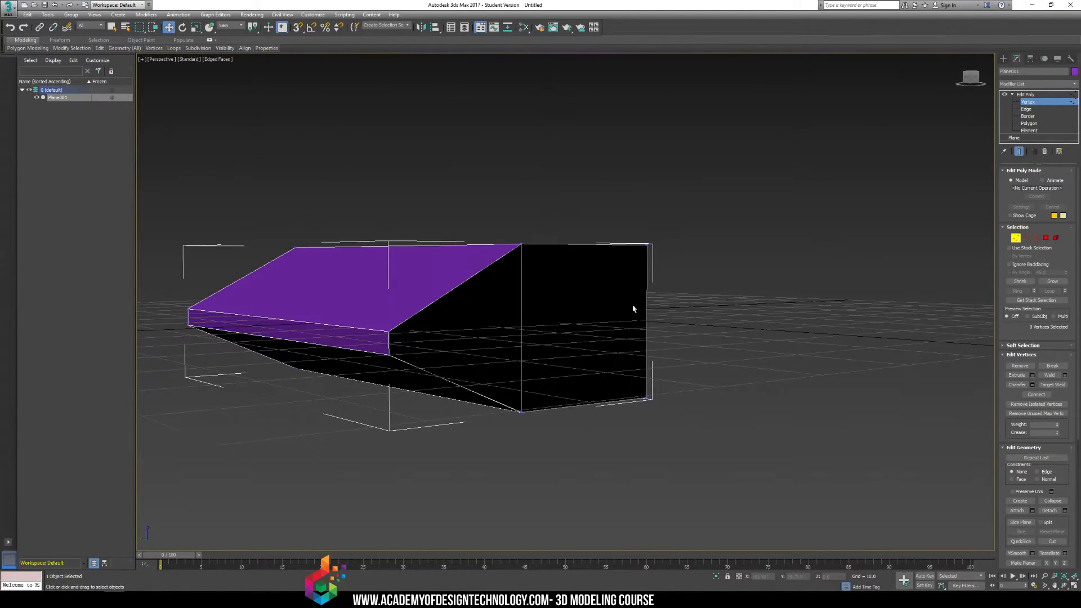
pyautogui.press('4')
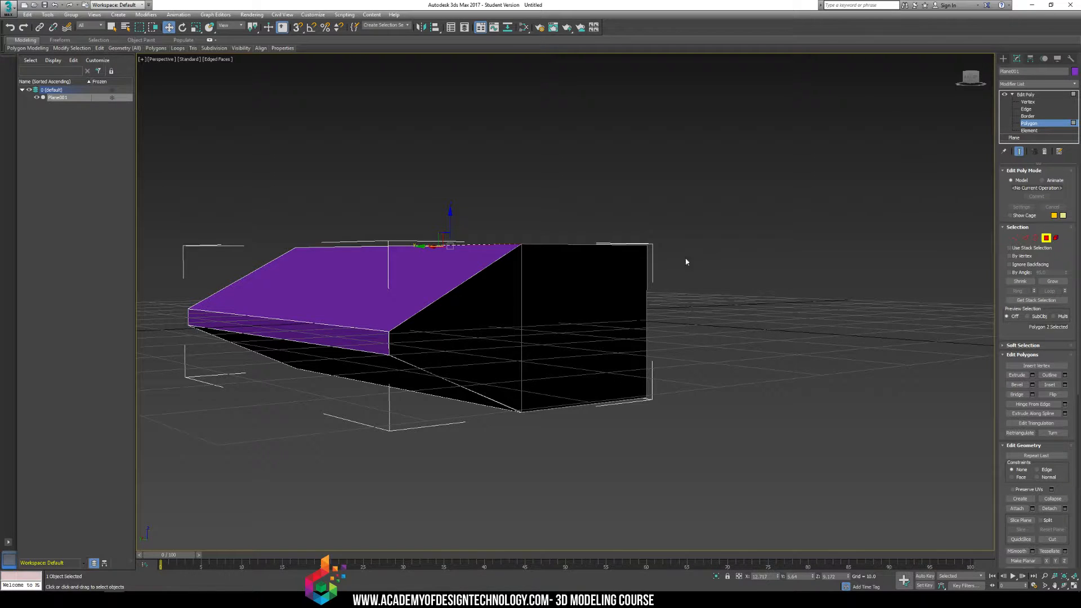
pyautogui.click(579, 322)
pyautogui.keyDown('ctrl'); pyautogui.click(489, 320); pyautogui.keyUp('ctrl')
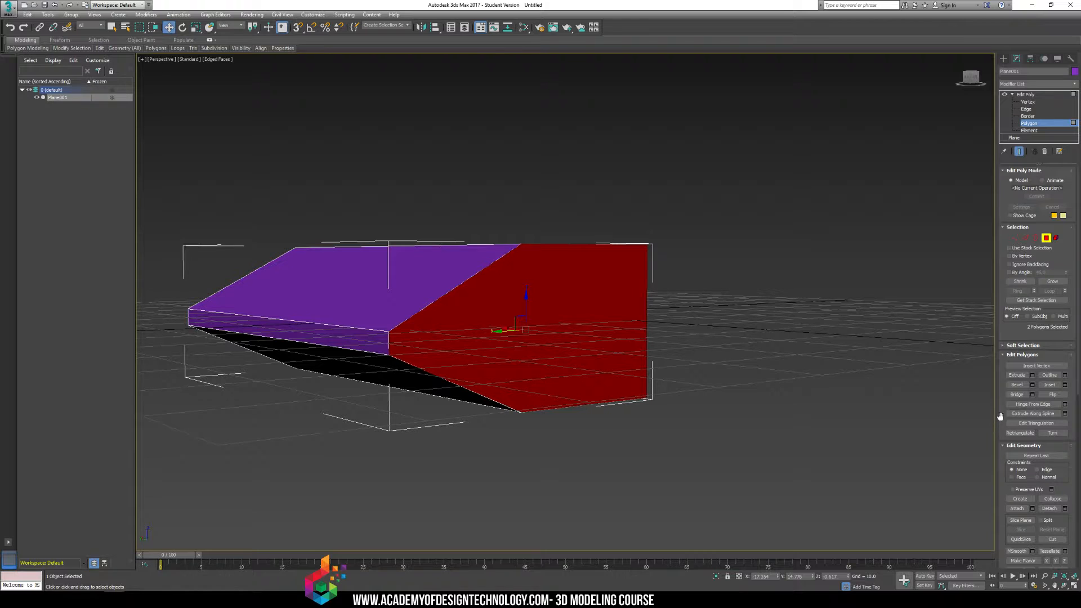
pyautogui.scroll(-1, 999, 415)
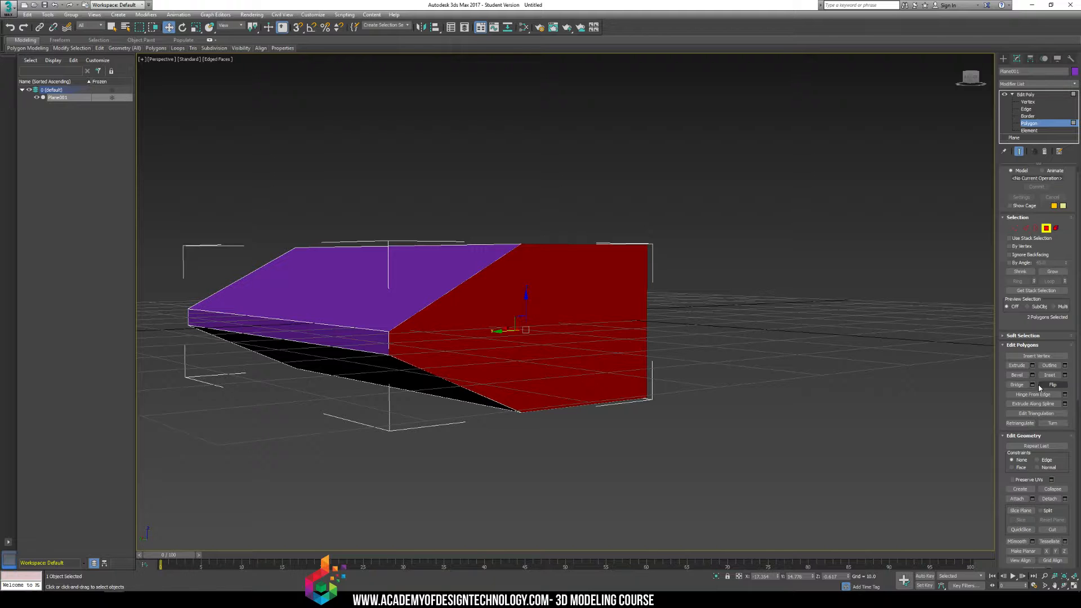
pyautogui.click(1051, 385)
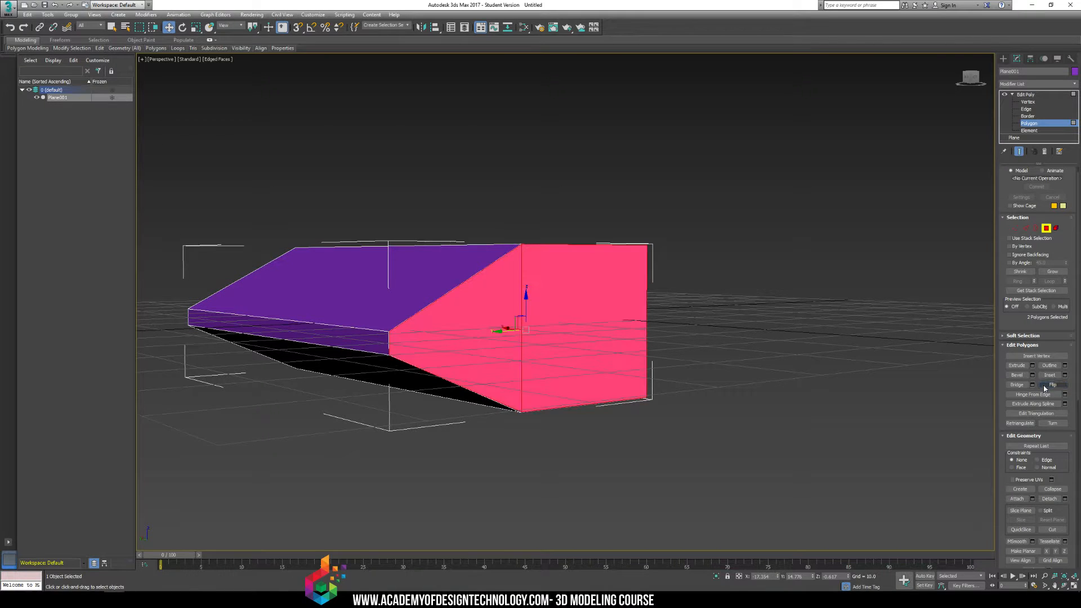
pyautogui.click(830, 223)
# - Enter the Vertex level and select all of the model's vertices
pyautogui.keyDown('alt'); pyautogui.moveTo(683, 279); pyautogui.dragTo(724, 268, button='middle'); pyautogui.keyUp('alt')
pyautogui.click(1034, 103)
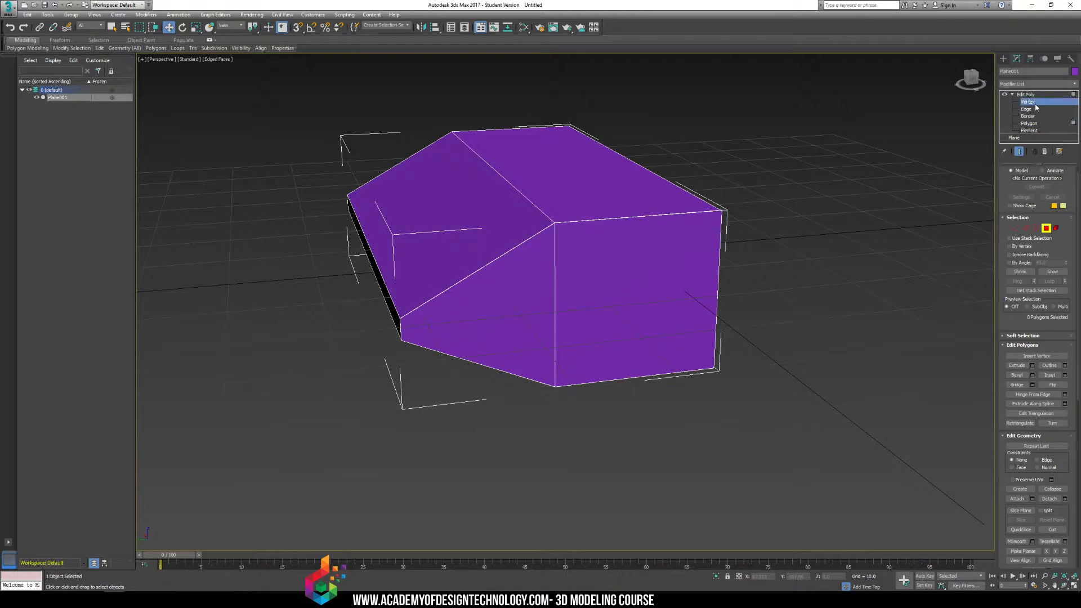
pyautogui.moveTo(791, 436); pyautogui.dragTo(412, 253)
pyautogui.moveTo(847, 429); pyautogui.dragTo(798, 410)
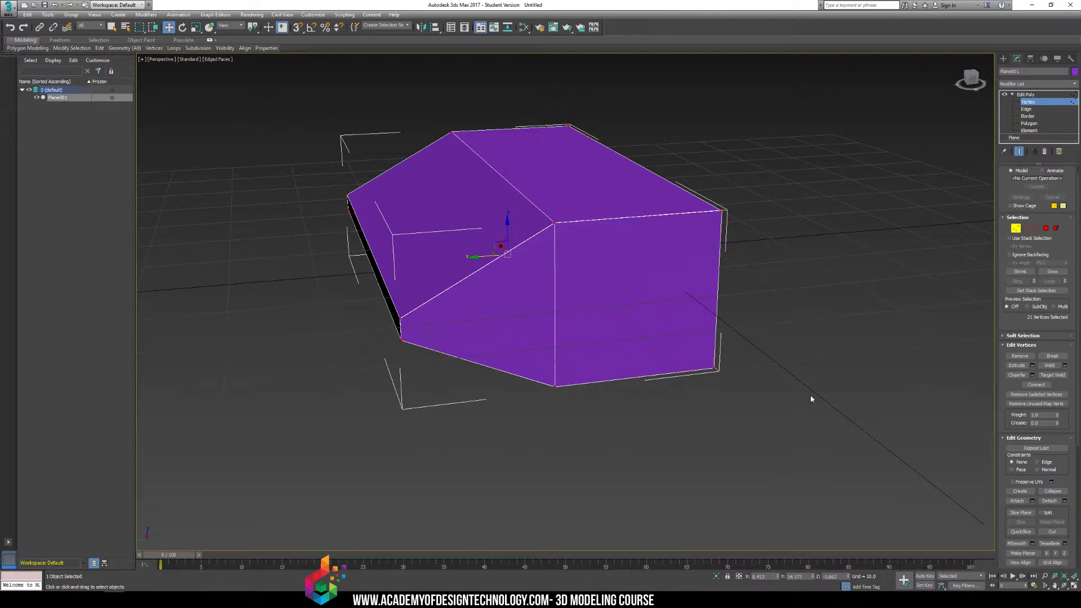
# - Weld all selected vertices with a threshold of 0.1 and inspect the shape from several sides before accepting
pyautogui.click(1064, 365)
pyautogui.keyDown('alt'); pyautogui.moveTo(607, 265); pyautogui.dragTo(581, 274, button='middle'); pyautogui.keyUp('alt')
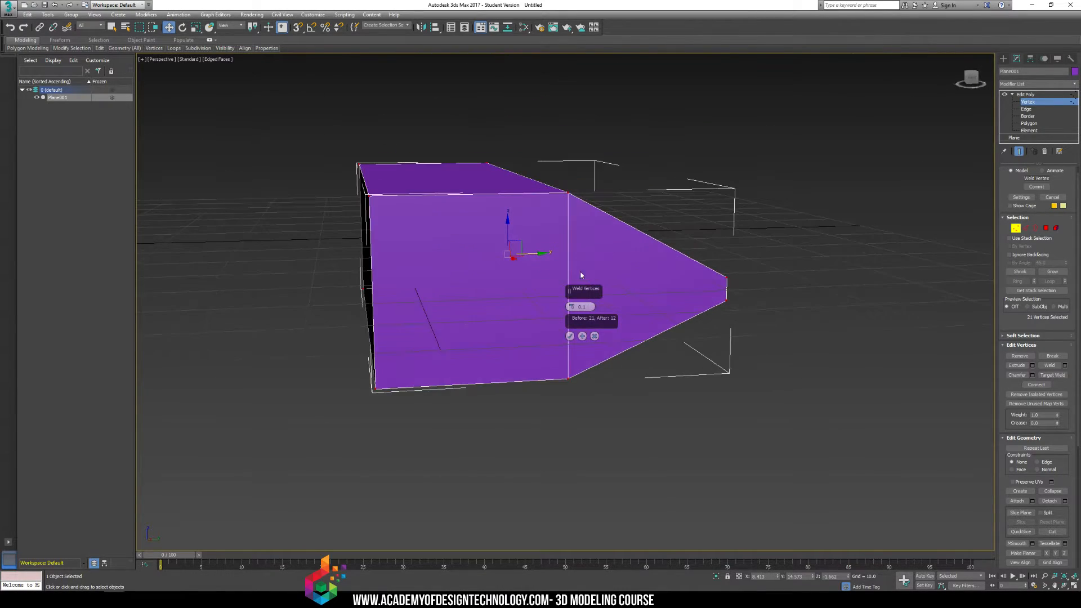
pyautogui.keyDown('alt'); pyautogui.moveTo(700, 240); pyautogui.dragTo(558, 262, button='middle'); pyautogui.keyUp('alt')
pyautogui.keyDown('alt'); pyautogui.moveTo(687, 315); pyautogui.dragTo(587, 322, button='middle'); pyautogui.keyUp('alt')
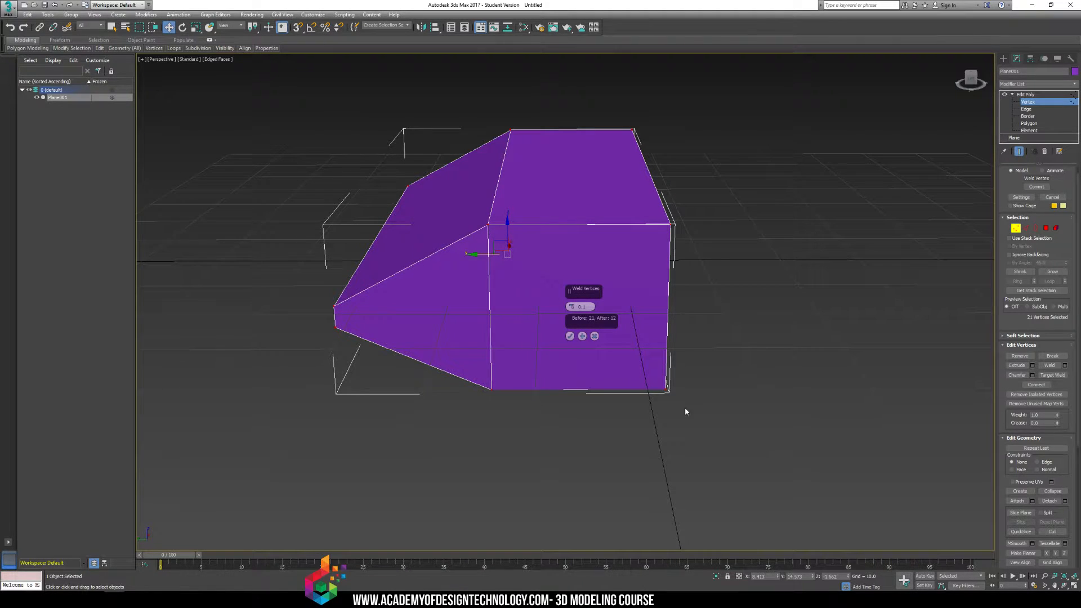
pyautogui.moveTo(658, 226)
pyautogui.keyDown('alt'); pyautogui.mouseDown(button='middle')
pyautogui.moveTo(610, 204)
pyautogui.moveTo(540, 215)
pyautogui.moveTo(683, 229)
pyautogui.moveTo(634, 297)
pyautogui.moveTo(687, 254)
pyautogui.moveTo(702, 257)
pyautogui.moveTo(632, 243)
pyautogui.moveTo(647, 239)
pyautogui.mouseUp(button='middle'); pyautogui.keyUp('alt')
pyautogui.click(570, 336)
# - Select the four upper vertices of the box section and lower them along Z
pyautogui.moveTo(495, 126); pyautogui.dragTo(558, 145)
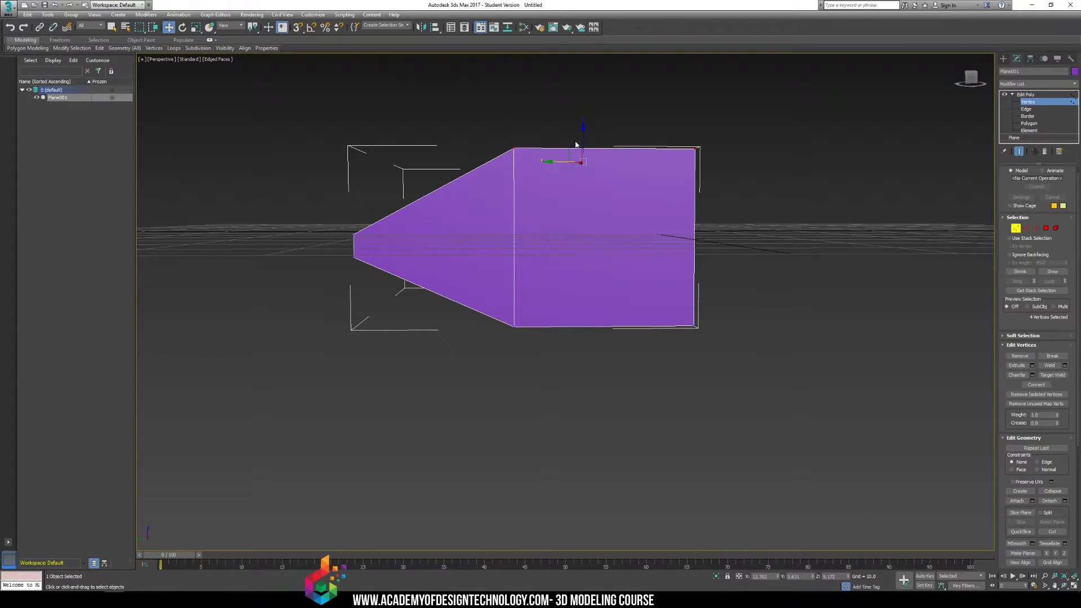
pyautogui.keyDown('alt'); pyautogui.moveTo(574, 136); pyautogui.dragTo(579, 148, button='middle'); pyautogui.keyUp('alt')
pyautogui.moveTo(584, 138); pyautogui.dragTo(583, 170)
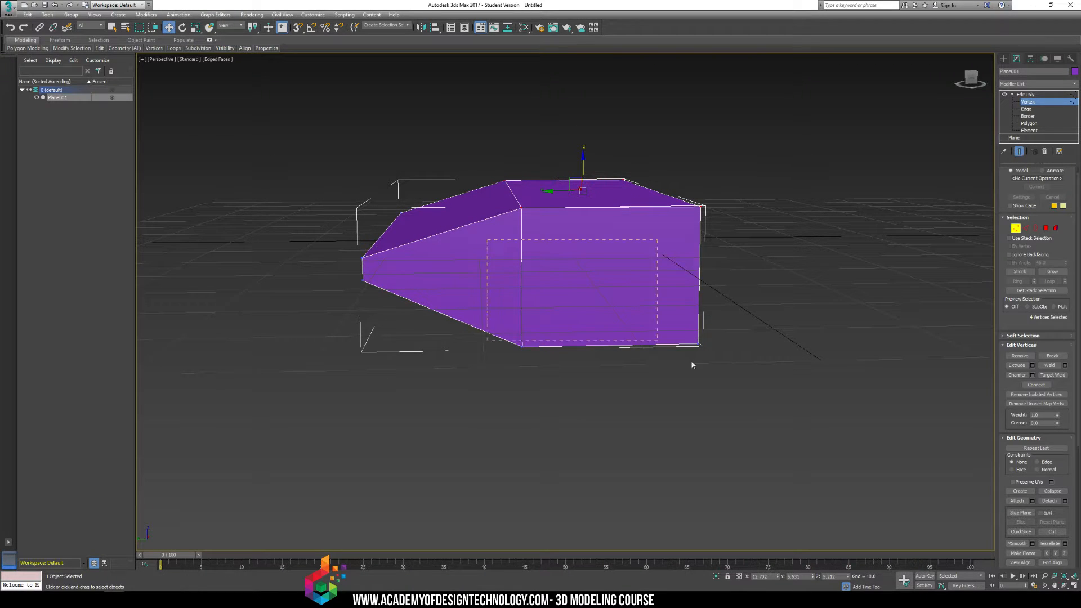
# - Raise the box section's four lower vertices along Z and scale the nose's end vertices closer together vertically
pyautogui.moveTo(692, 365); pyautogui.dragTo(731, 384)
pyautogui.keyDown('alt'); pyautogui.moveTo(573, 246); pyautogui.dragTo(578, 243, button='middle'); pyautogui.keyUp('alt')
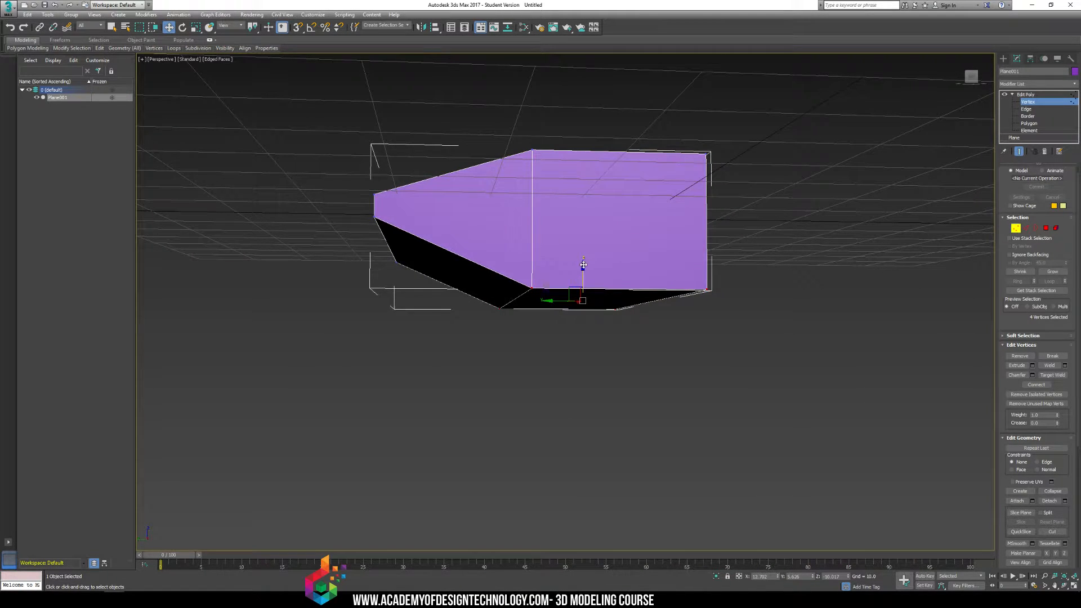
pyautogui.moveTo(583, 265); pyautogui.dragTo(583, 239)
pyautogui.moveTo(362, 174); pyautogui.dragTo(388, 241)
pyautogui.press('r')
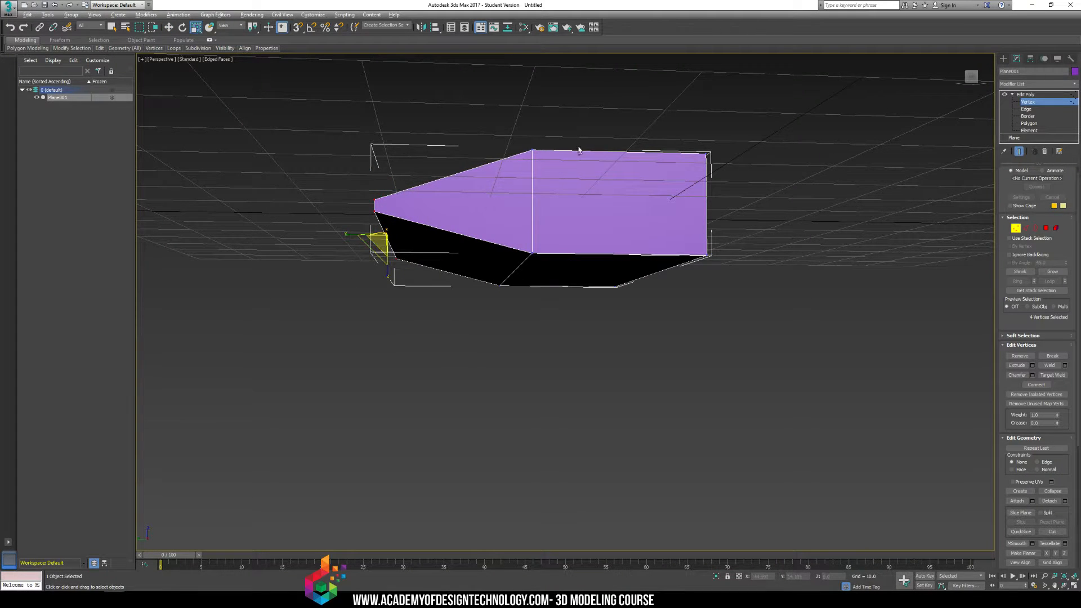
# - Move the six vertices of one side wall along X toward the opposite wall to make the shape much narrower
pyautogui.keyDown('alt'); pyautogui.moveTo(579, 150); pyautogui.dragTo(608, 167, button='middle'); pyautogui.keyUp('alt')
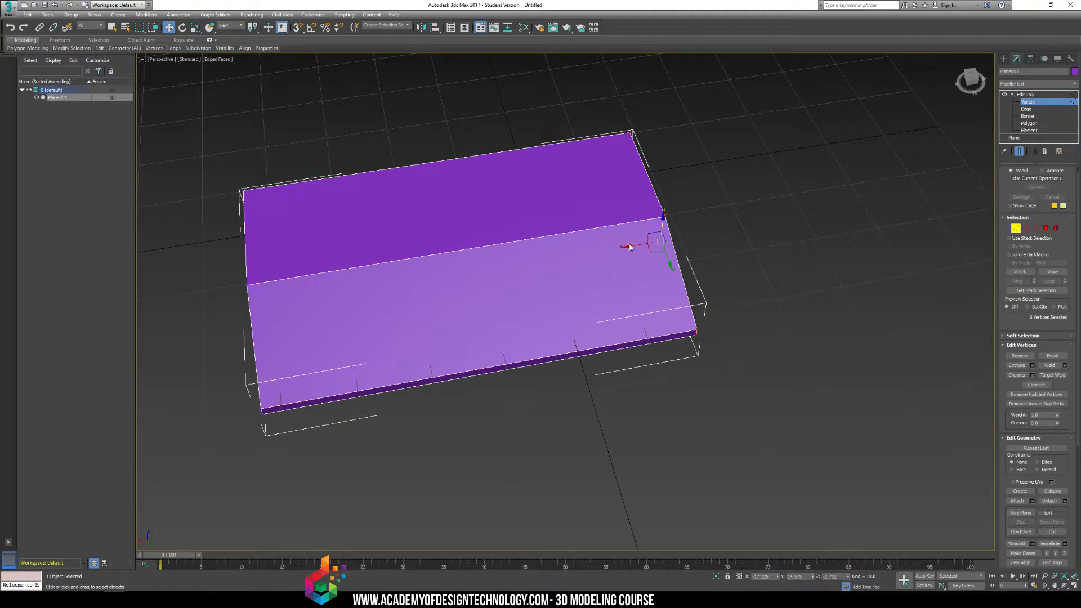
pyautogui.click(627, 248)
pyautogui.hotkey('ctrl', 'z')
pyautogui.moveTo(627, 249); pyautogui.dragTo(267, 289)
# - Select all twelve vertices, move them along X to the middle of the grid, and leave the Vertex level
pyautogui.moveTo(205, 170); pyautogui.dragTo(403, 464)
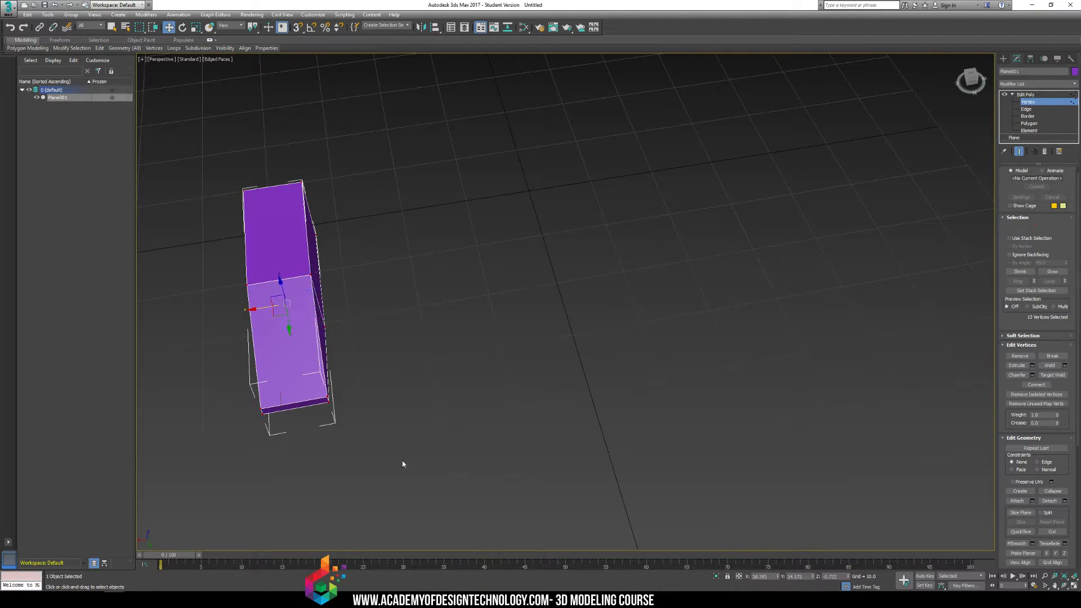
pyautogui.moveTo(252, 309); pyautogui.dragTo(518, 266)
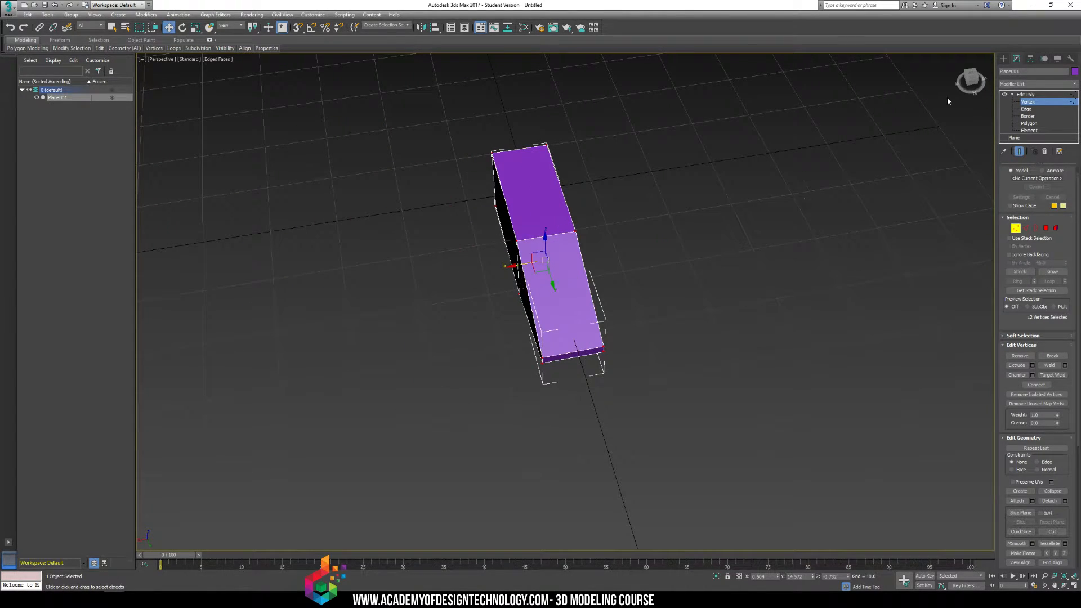
pyautogui.click(1003, 59)
# - Turn on Affect Pivot Only and center the pivot to the object
pyautogui.keyDown('alt'); pyautogui.moveTo(713, 164); pyautogui.dragTo(642, 185, button='middle'); pyautogui.keyUp('alt')
pyautogui.click(1030, 58)
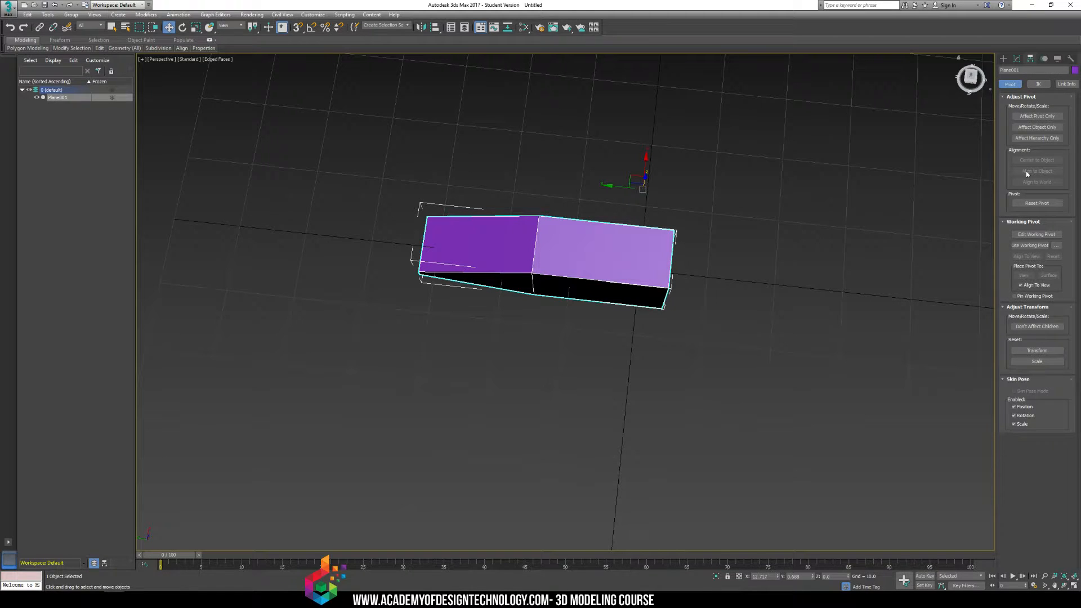
pyautogui.click(1037, 116)
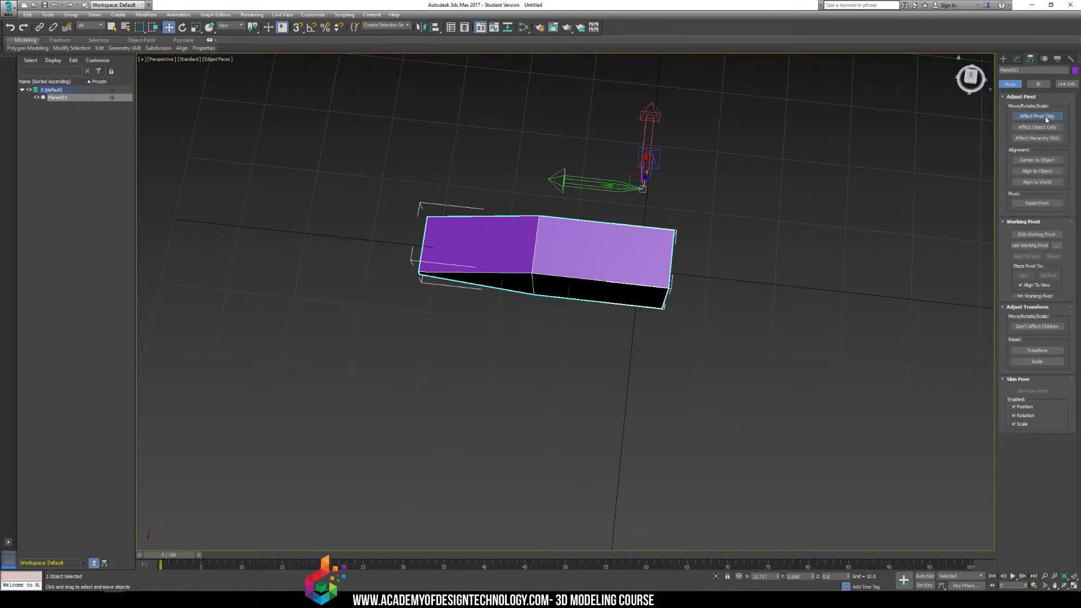
pyautogui.click(1038, 160)
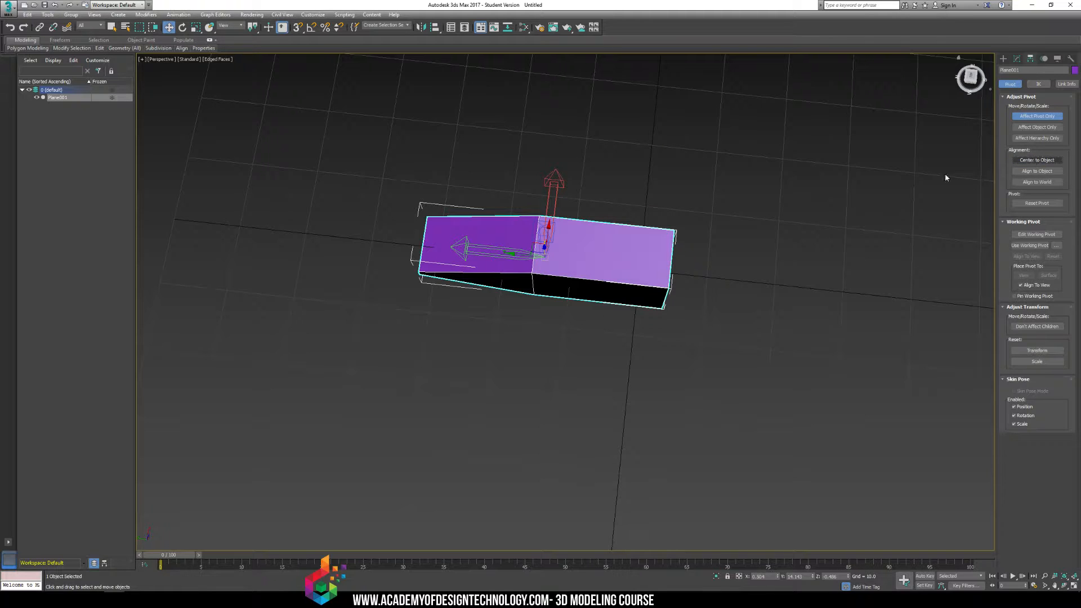
# - Move the object's pivot along its length to the open end, ending the pivot adjustment
pyautogui.moveTo(515, 258); pyautogui.dragTo(633, 291)
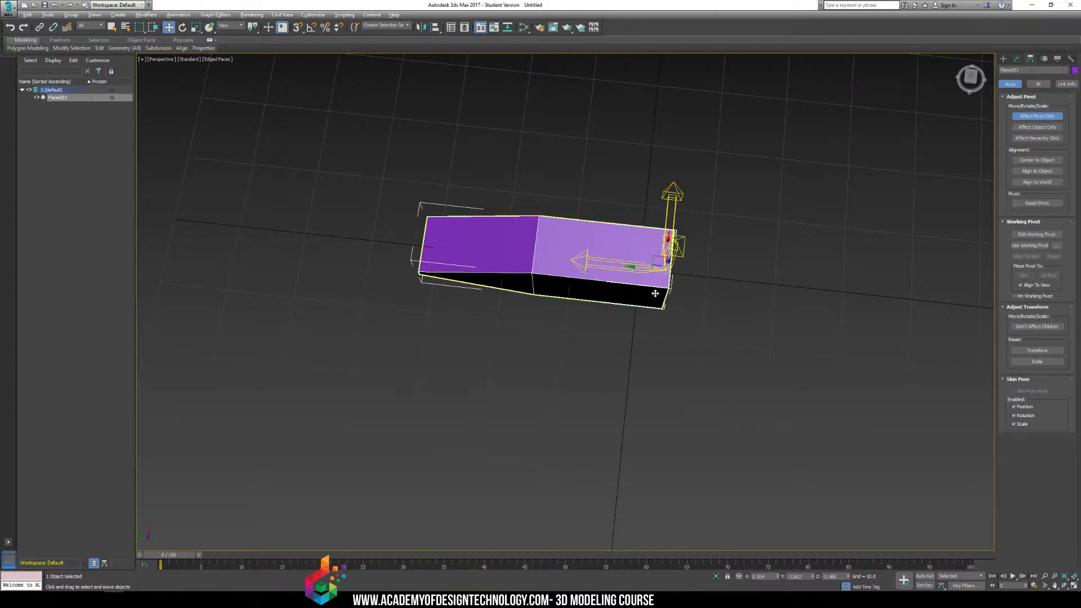
pyautogui.keyDown('alt'); pyautogui.moveTo(653, 292); pyautogui.dragTo(639, 278, button='middle'); pyautogui.keyUp('alt')
pyautogui.moveTo(638, 287); pyautogui.dragTo(648, 291)
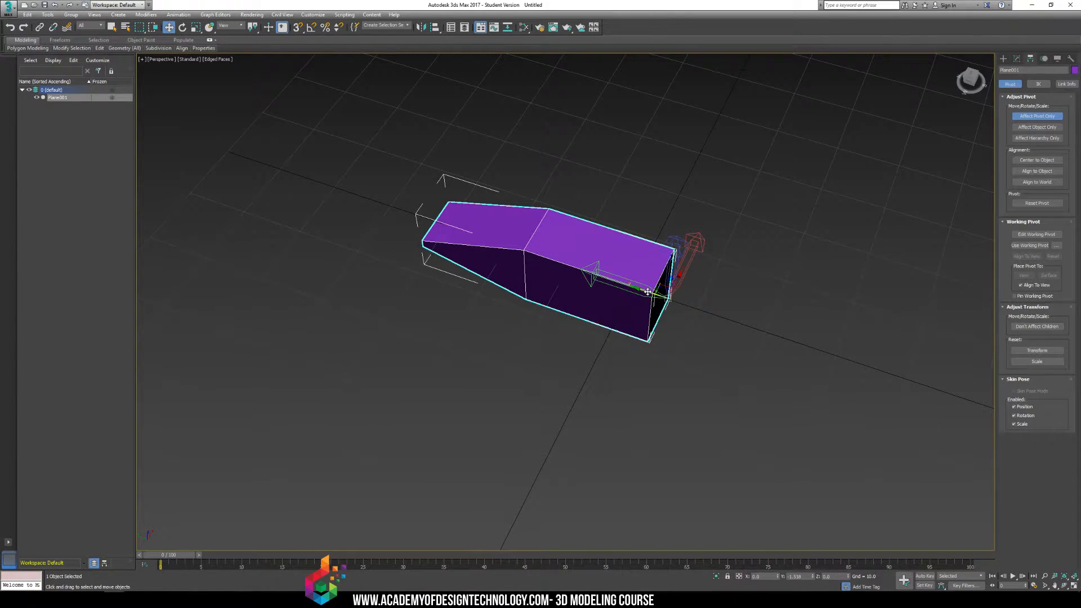
pyautogui.keyDown('alt'); pyautogui.moveTo(761, 237); pyautogui.dragTo(795, 213, button='middle'); pyautogui.keyUp('alt')
pyautogui.click(1002, 58)
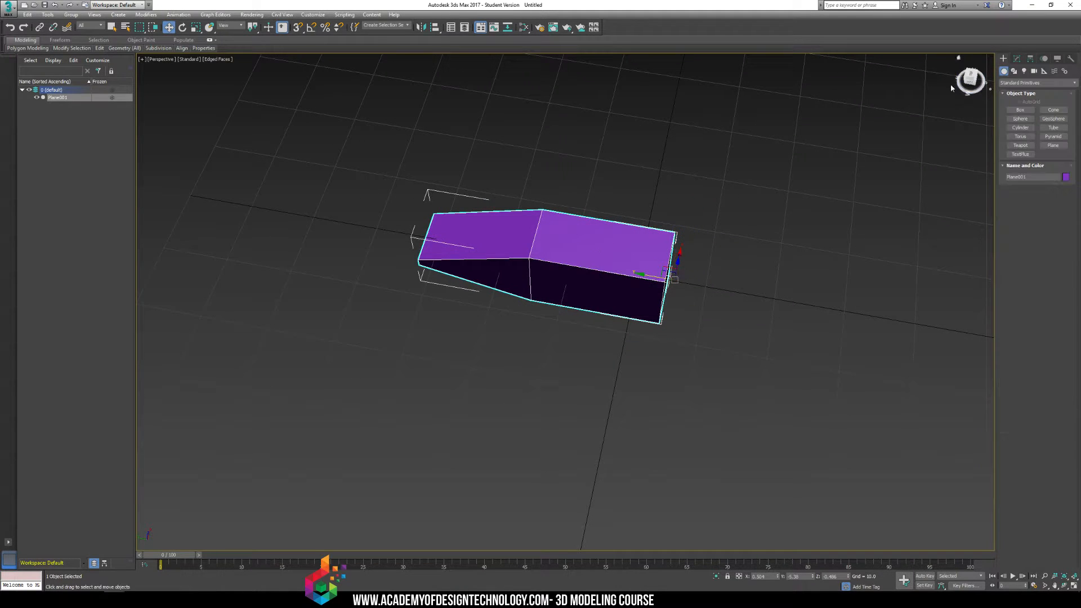
# - Mirror the half body on the Y axis as a Reference clone
pyautogui.keyDown('alt'); pyautogui.moveTo(652, 280); pyautogui.dragTo(640, 232, button='middle'); pyautogui.keyUp('alt')
pyautogui.click(48, 14)
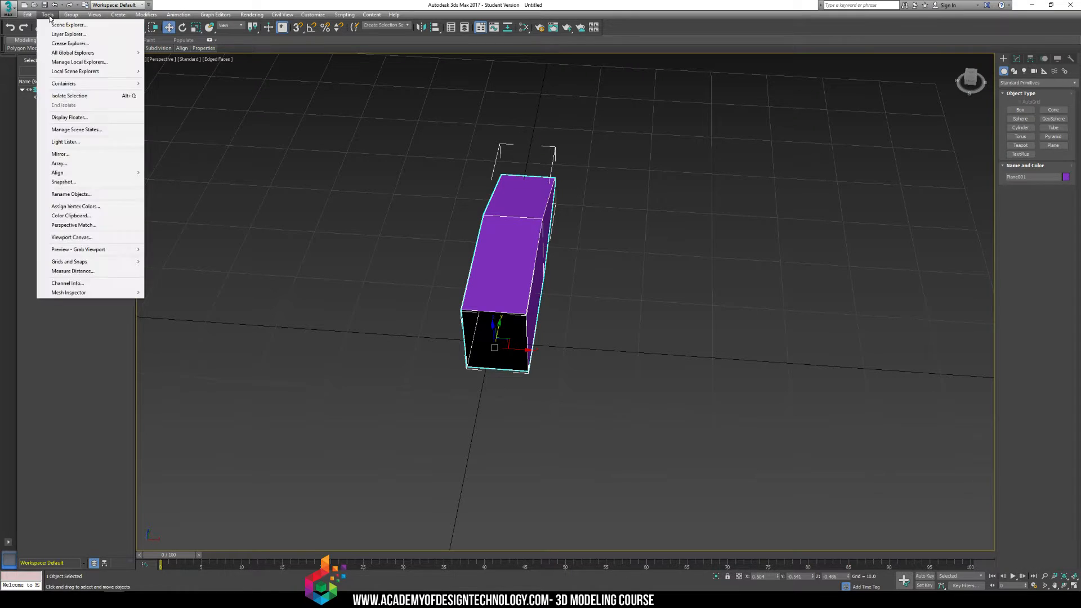
pyautogui.click(62, 149)
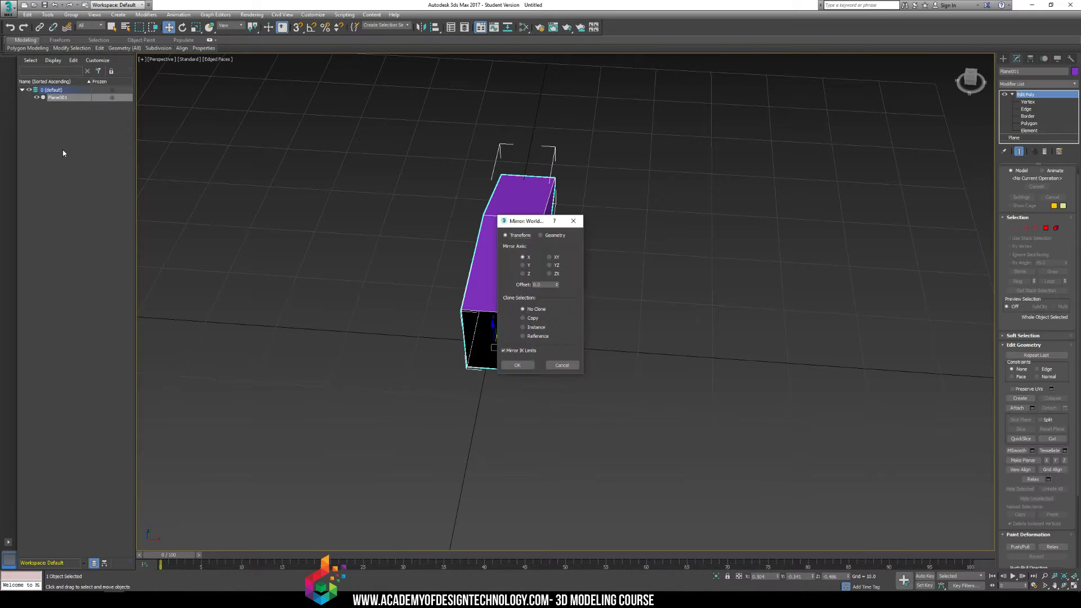
pyautogui.click(524, 265)
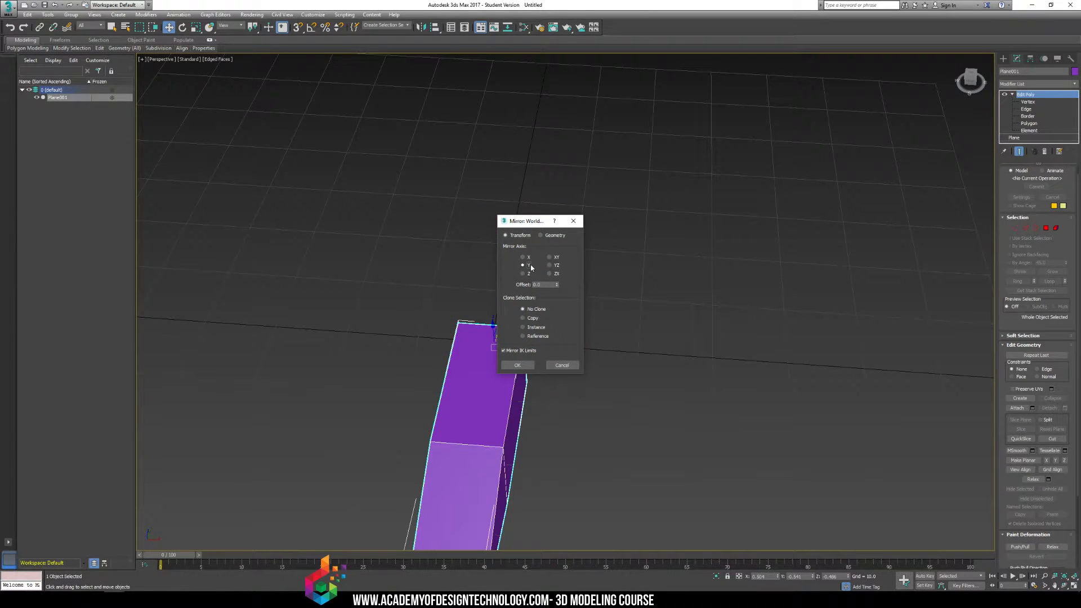
pyautogui.moveTo(529, 221); pyautogui.dragTo(678, 204)
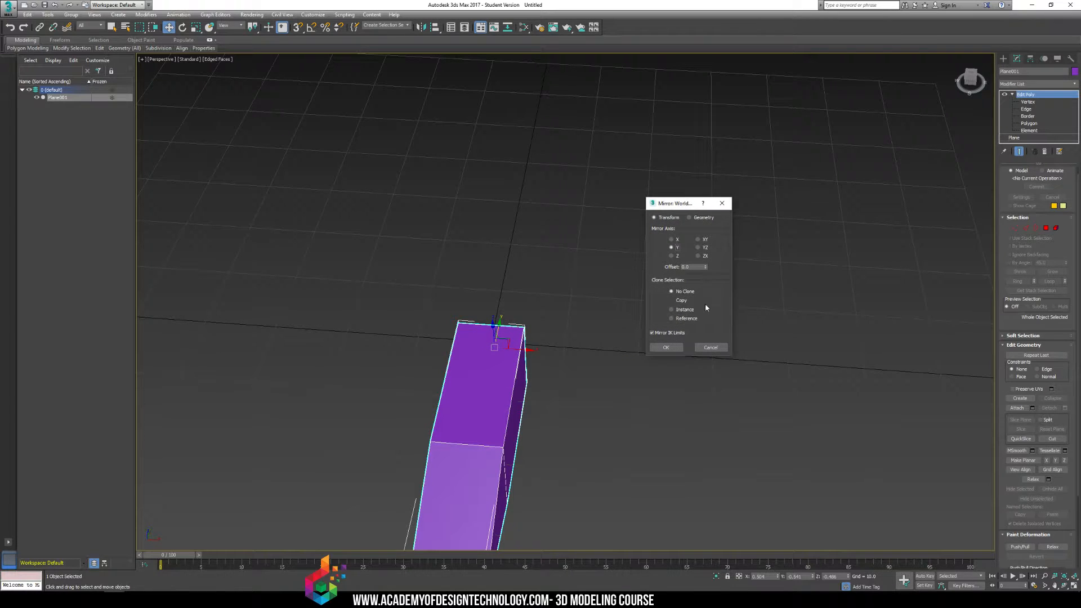
pyautogui.click(688, 319)
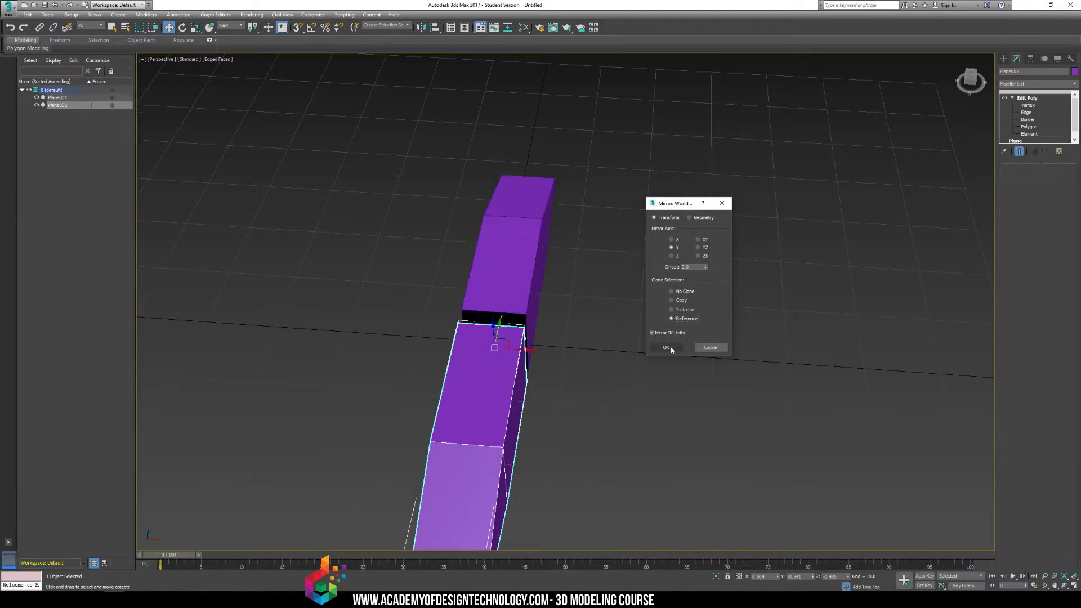
pyautogui.click(671, 350)
# - Move the mirrored copy along Y until it meets the original half, and clear the selection
pyautogui.keyDown('alt'); pyautogui.moveTo(483, 359); pyautogui.dragTo(569, 349, button='middle'); pyautogui.keyUp('alt')
pyautogui.moveTo(439, 401); pyautogui.dragTo(639, 317, button='middle')
pyautogui.moveTo(491, 380); pyautogui.dragTo(471, 380)
pyautogui.click(531, 286)
pyautogui.keyDown('alt'); pyautogui.moveTo(530, 286); pyautogui.dragTo(548, 295, button='middle'); pyautogui.keyUp('alt')
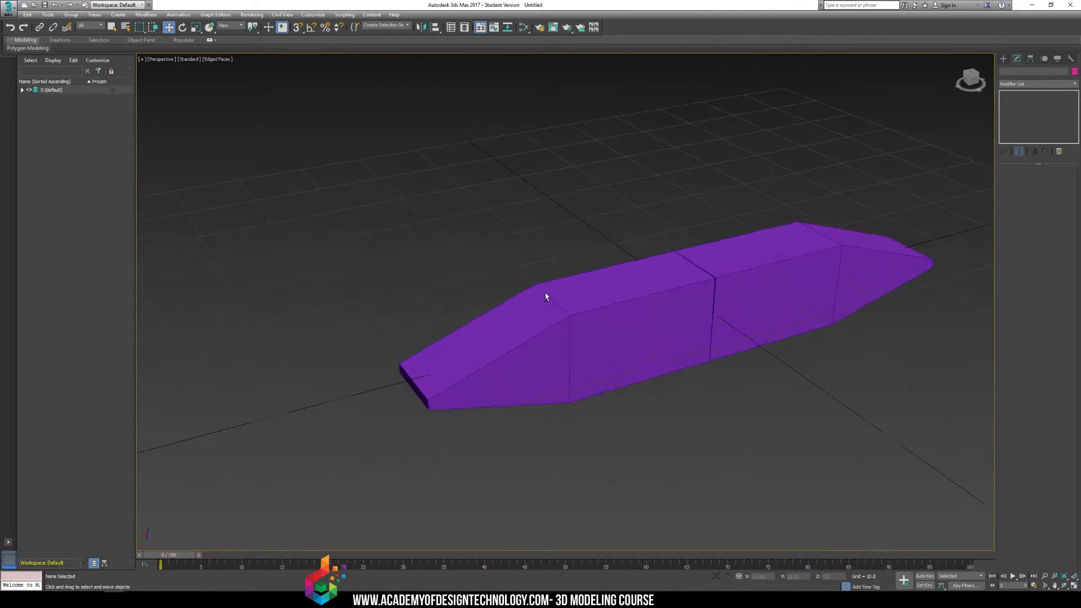
# - In Vertex mode on the original half, select the two vertices at one corner of its tapered end and pull them outward along Y
pyautogui.click(547, 295)
pyautogui.click(1021, 102)
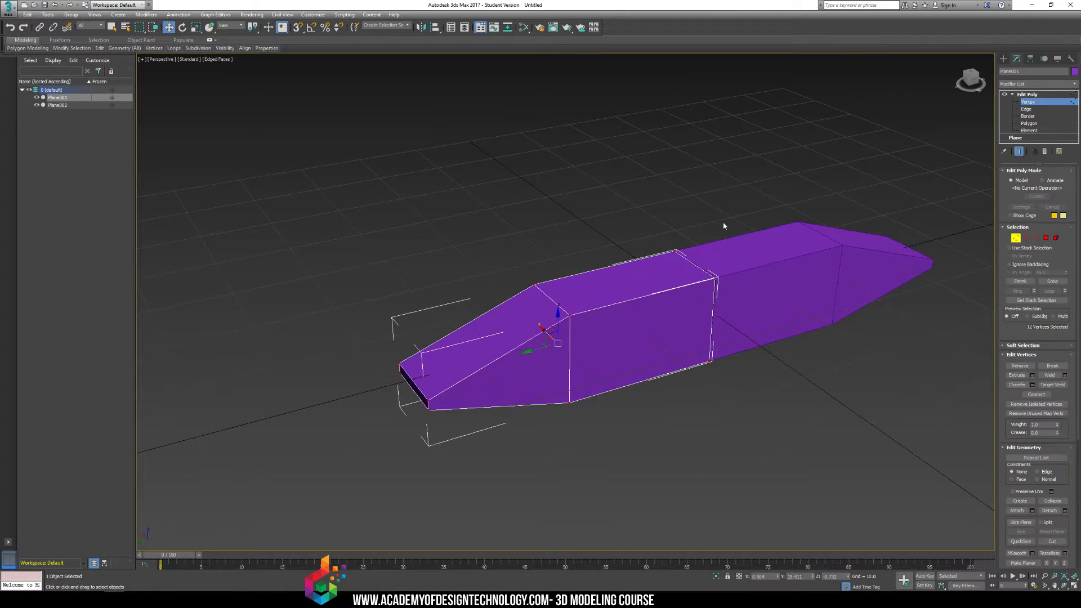
pyautogui.keyDown('alt'); pyautogui.moveTo(544, 296); pyautogui.dragTo(508, 331, button='middle'); pyautogui.keyUp('alt')
pyautogui.moveTo(574, 306); pyautogui.dragTo(524, 293, button='middle')
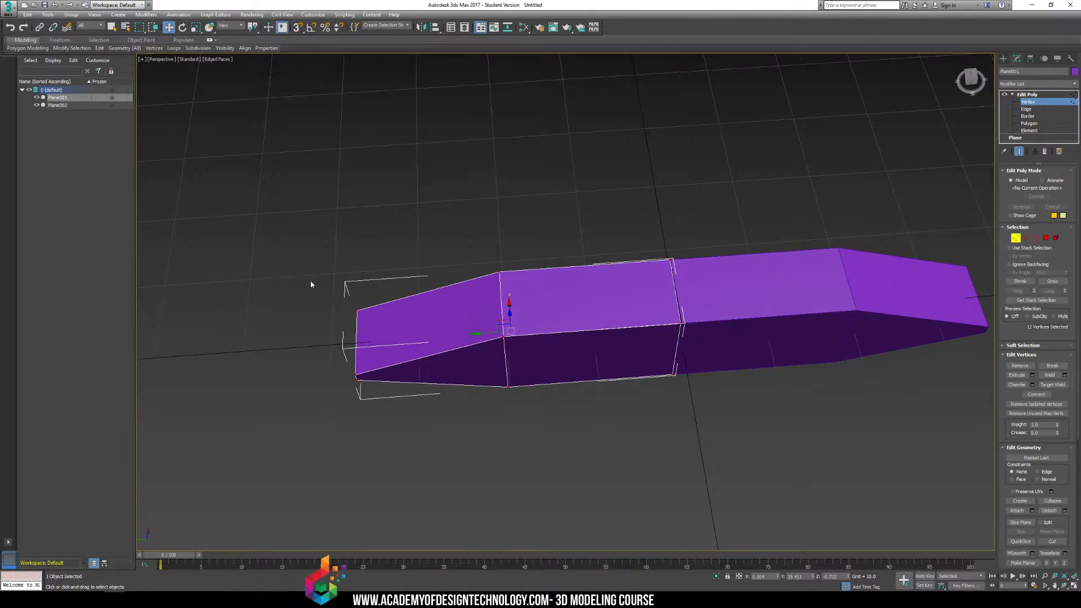
pyautogui.moveTo(309, 280); pyautogui.dragTo(403, 327)
pyautogui.moveTo(336, 318); pyautogui.dragTo(272, 320)
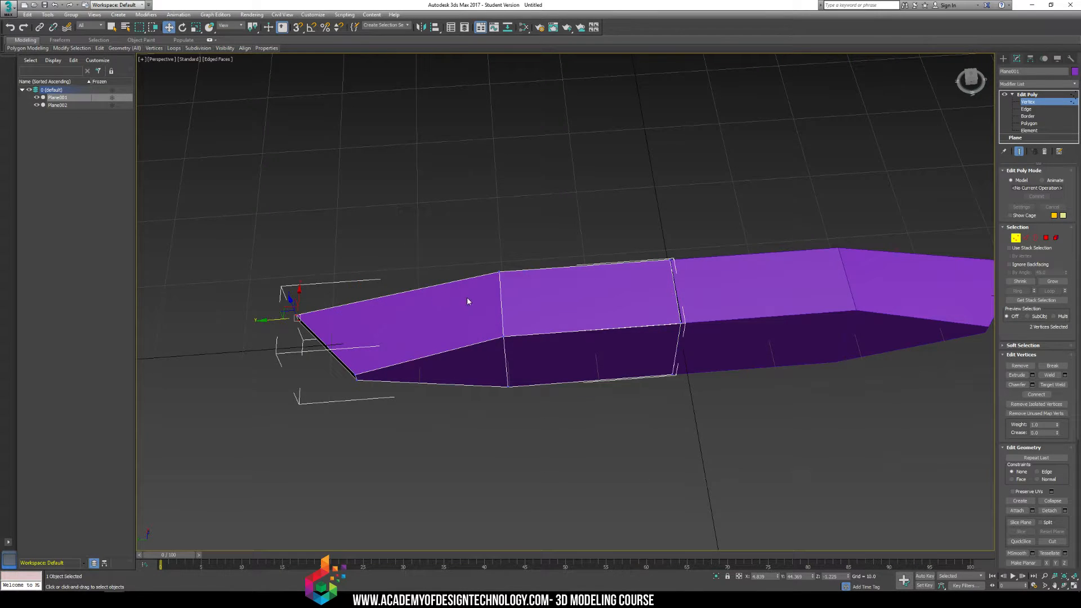
# - Move the two selected tip vertices outward along X to widen the tapered end
pyautogui.keyDown('alt'); pyautogui.moveTo(468, 300); pyautogui.dragTo(577, 352, button='middle'); pyautogui.keyUp('alt')
pyautogui.scroll(-3, 550, 316)
pyautogui.moveTo(495, 421); pyautogui.dragTo(462, 411)
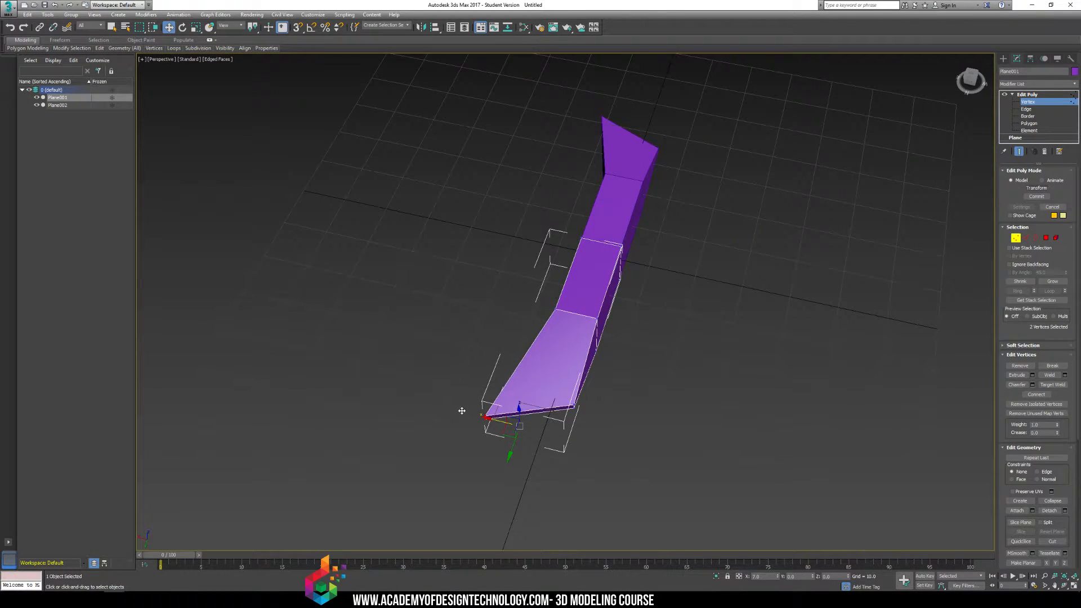
# - Select the two vertices where the halves meet, on the side opposite the flared tip, and pull them outward along X
pyautogui.keyDown('alt'); pyautogui.moveTo(752, 275); pyautogui.dragTo(606, 286, button='middle'); pyautogui.keyUp('alt')
pyautogui.scroll(-4, 606, 286)
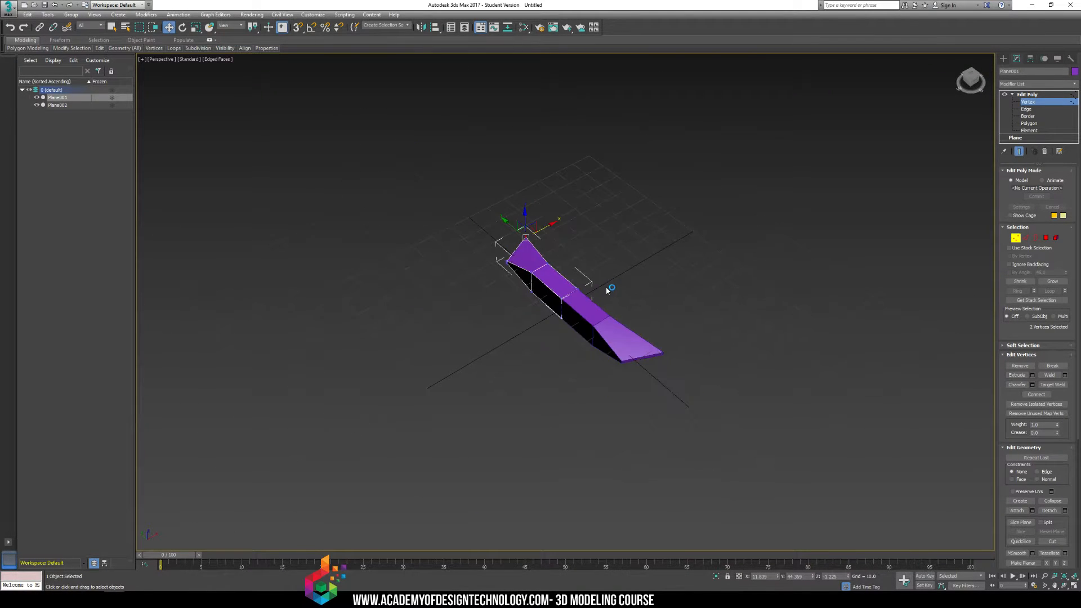
pyautogui.scroll(2, 567, 282)
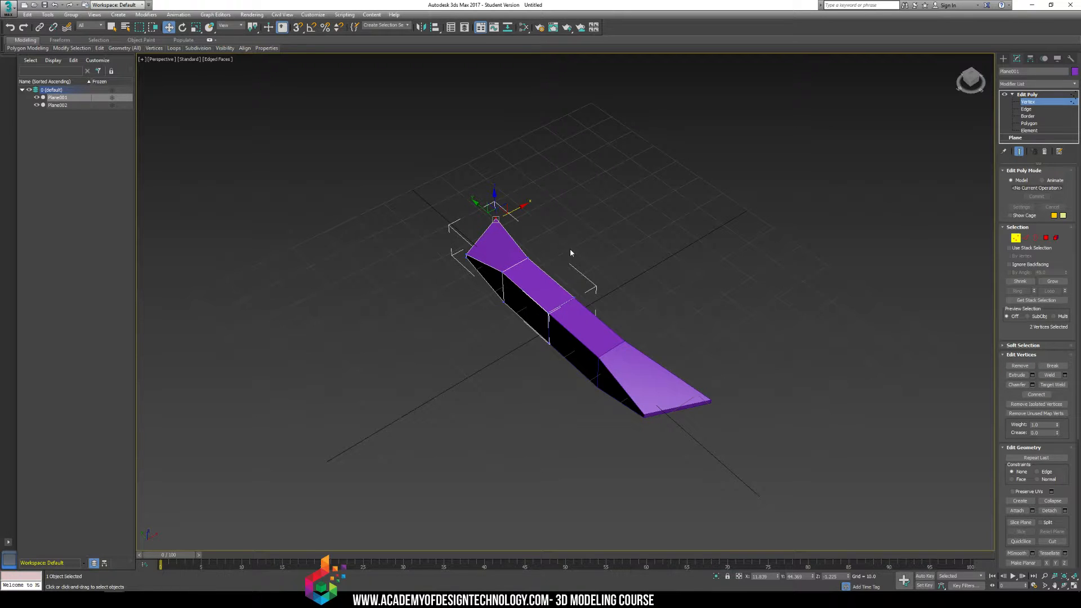
pyautogui.keyDown('alt'); pyautogui.moveTo(570, 252); pyautogui.dragTo(474, 293, button='middle'); pyautogui.keyUp('alt')
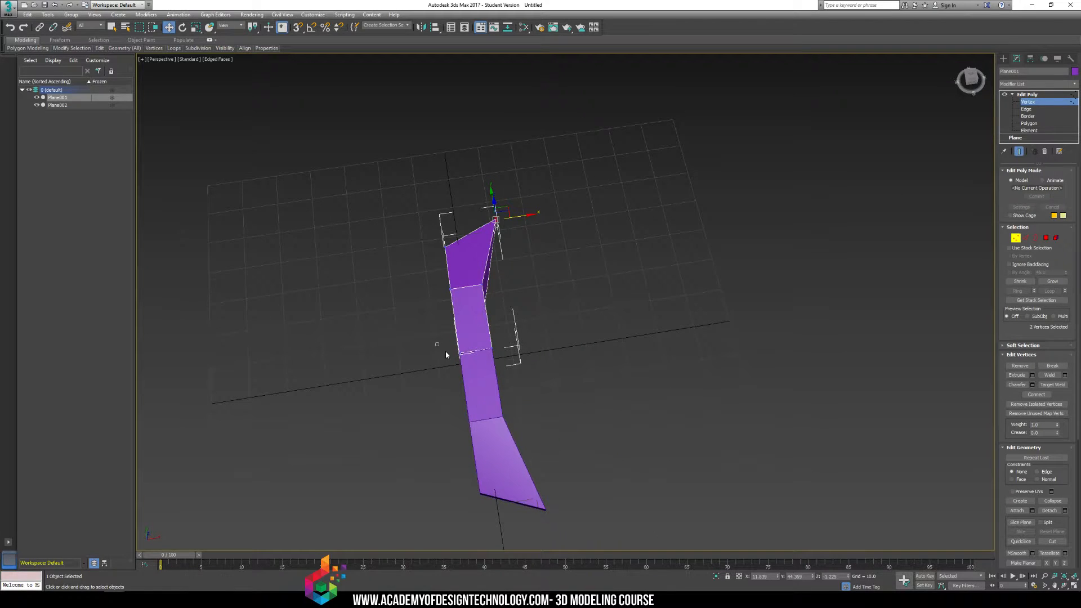
pyautogui.moveTo(444, 351); pyautogui.dragTo(463, 366)
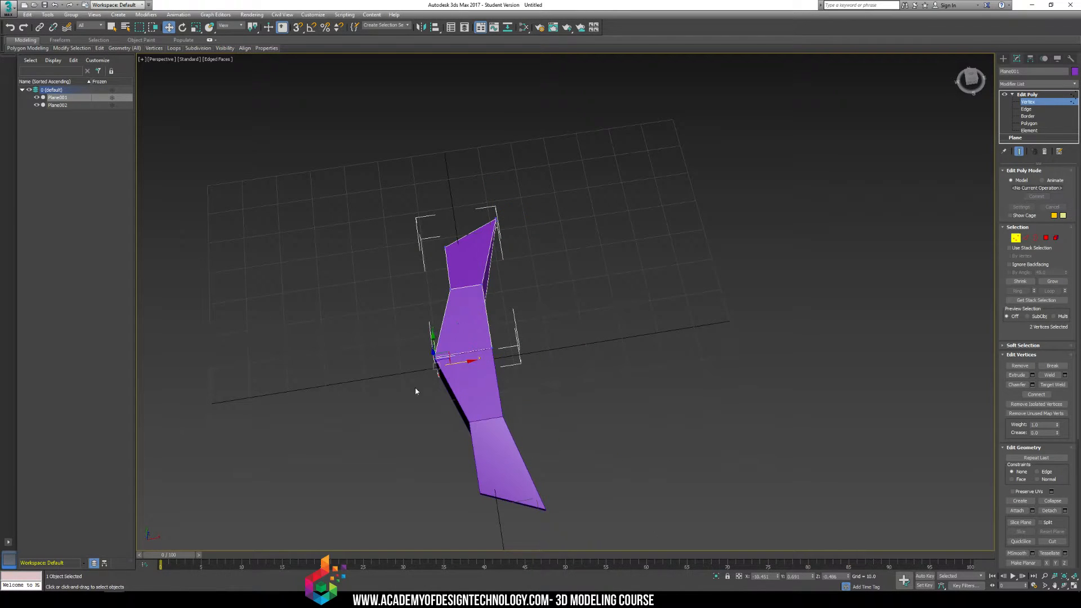
# - Select the original half's four seam vertices in the Top view and scale them along Y until the seam edge is straight
pyautogui.keyDown('alt'); pyautogui.moveTo(415, 387); pyautogui.dragTo(492, 372, button='middle'); pyautogui.keyUp('alt')
pyautogui.scroll(8, 491, 375)
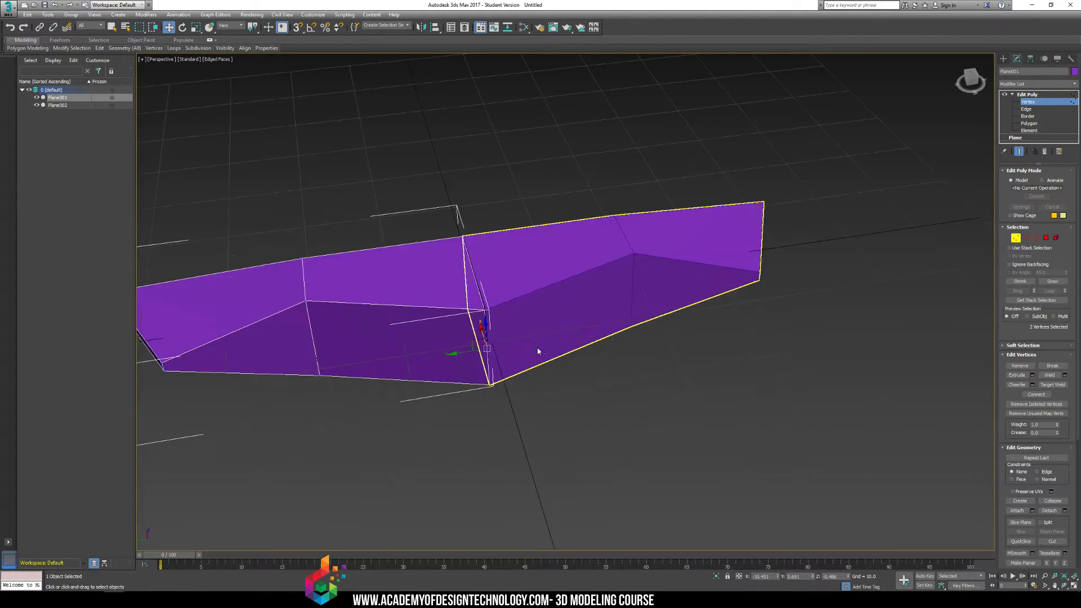
pyautogui.keyDown('alt'); pyautogui.moveTo(521, 286); pyautogui.dragTo(553, 255, button='middle'); pyautogui.keyUp('alt')
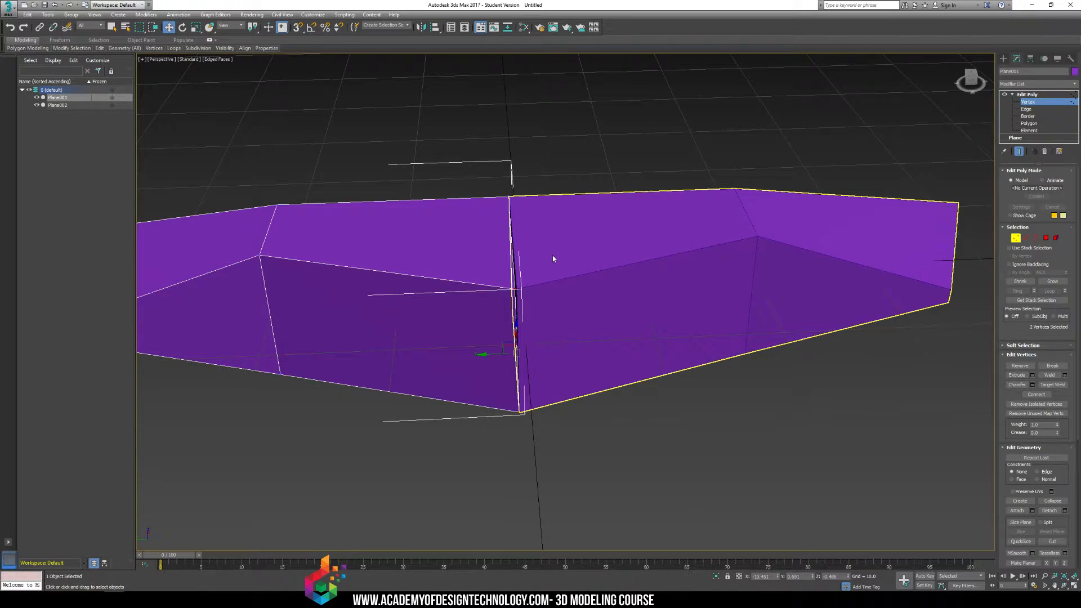
pyautogui.press('t')
pyautogui.scroll(12, 607, 279)
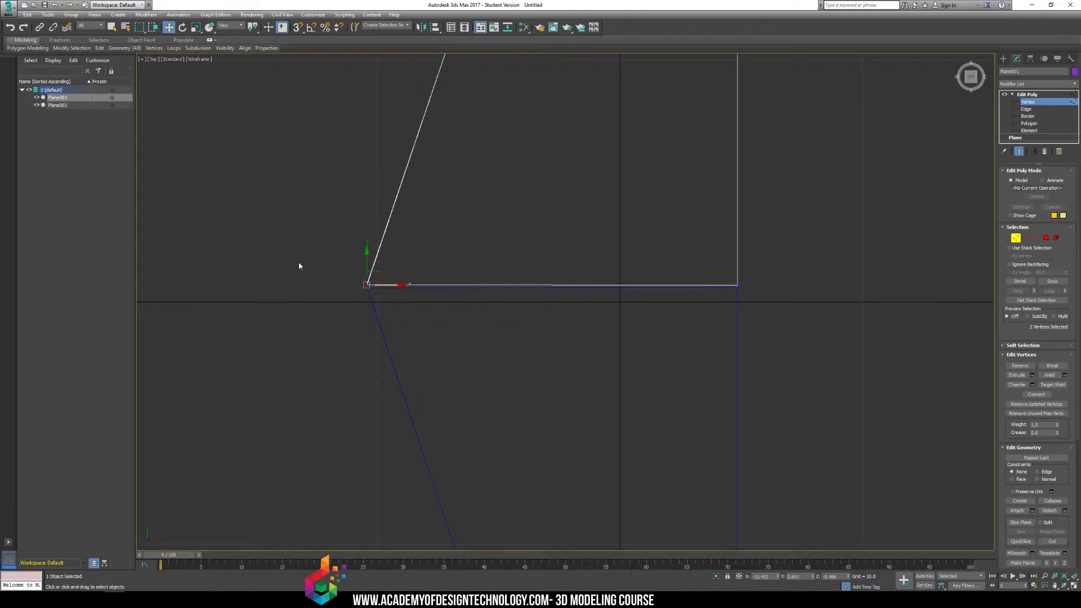
pyautogui.scroll(4, 299, 266)
pyautogui.scroll(6, 431, 320)
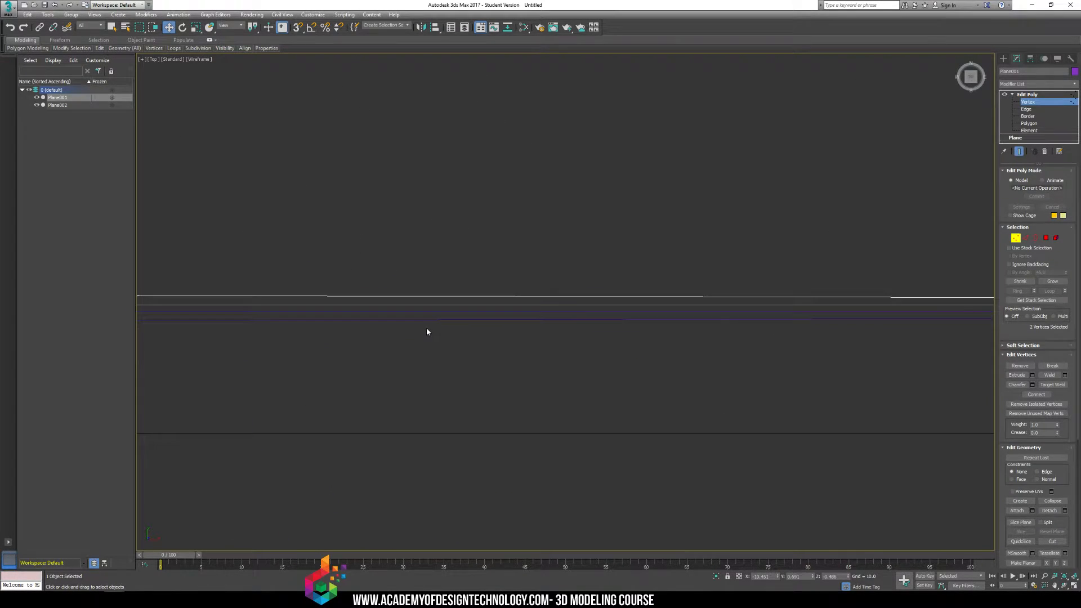
pyautogui.scroll(-8, 427, 331)
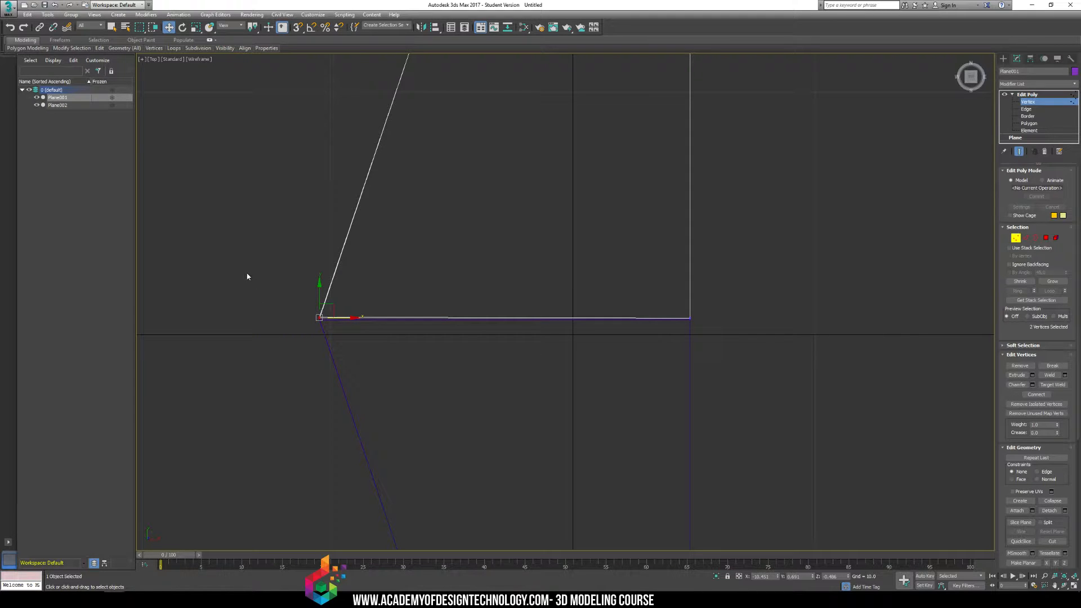
pyautogui.scroll(-4, 248, 281)
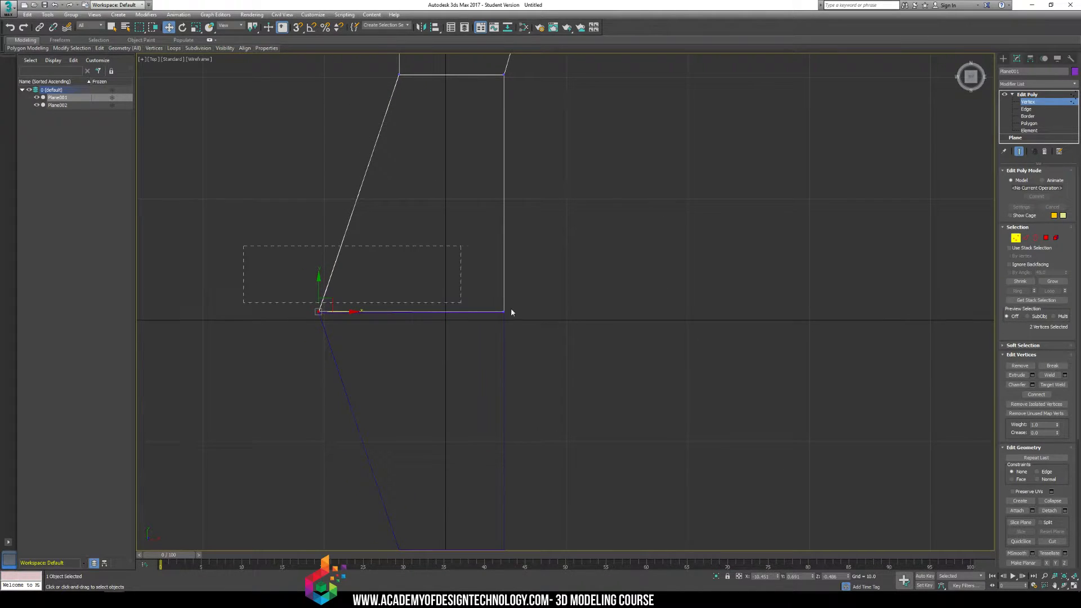
pyautogui.moveTo(512, 312); pyautogui.dragTo(512, 313)
pyautogui.scroll(2, 389, 292)
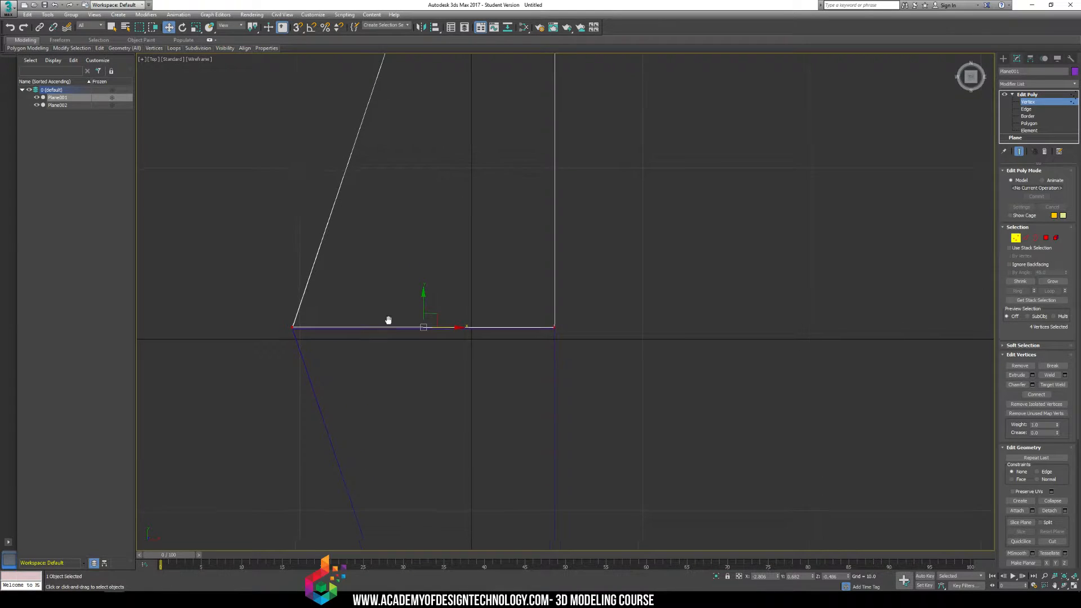
pyautogui.press('r')
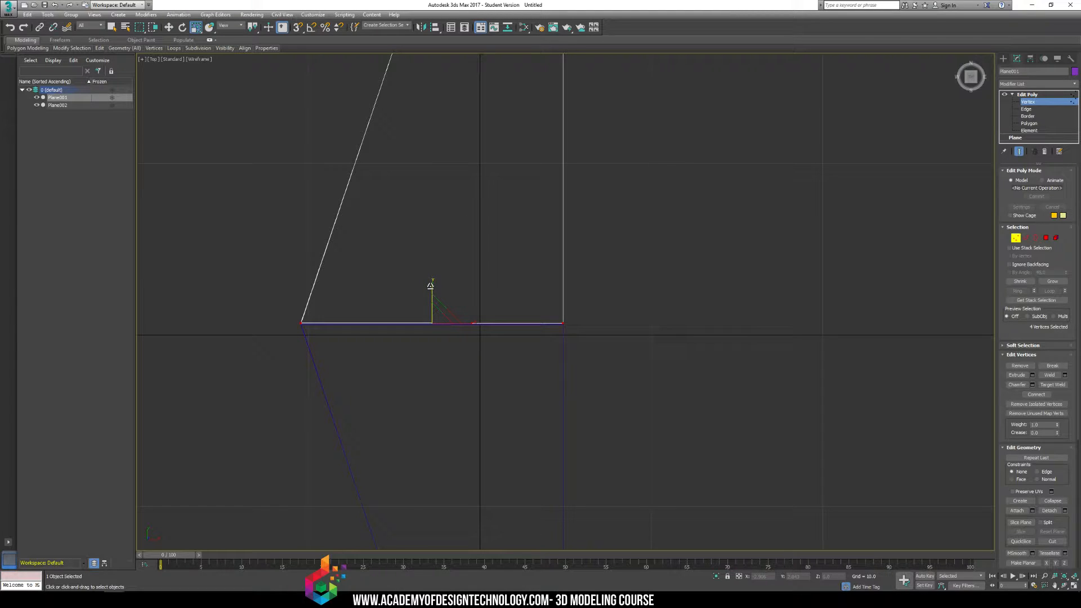
pyautogui.moveTo(430, 285); pyautogui.dragTo(407, 334)
pyautogui.click(432, 287)
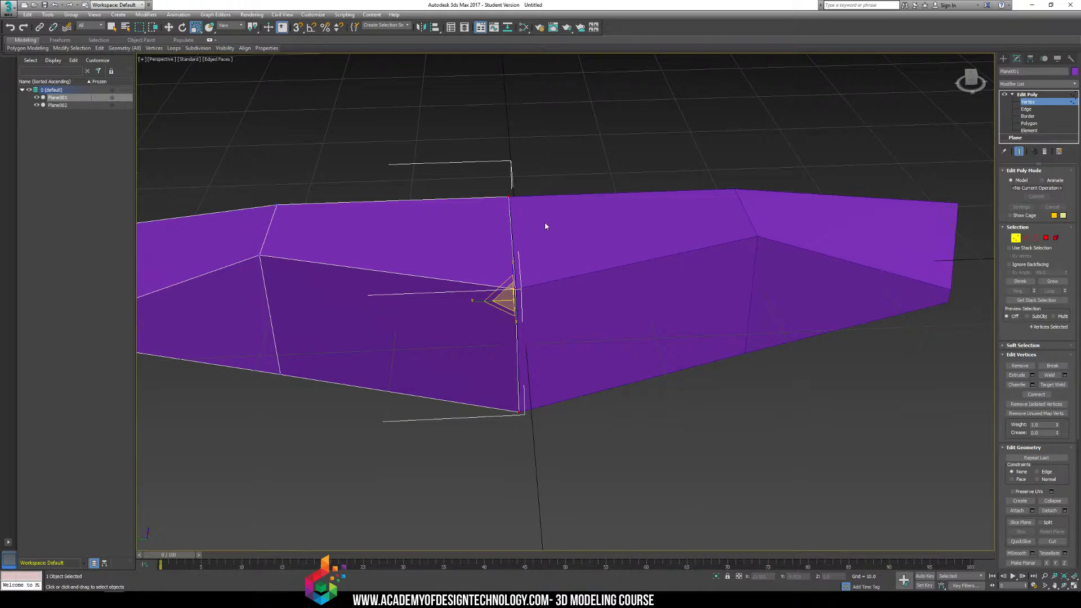
# - Leave vertex editing, select the mirrored half and move it along Y to close the gap at the seam
pyautogui.click(624, 188)
pyautogui.keyDown('alt'); pyautogui.moveTo(625, 187); pyautogui.dragTo(721, 293, button='middle'); pyautogui.keyUp('alt')
pyautogui.click(1004, 59)
pyautogui.click(713, 321)
pyautogui.scroll(8, 627, 313)
pyautogui.press('w')
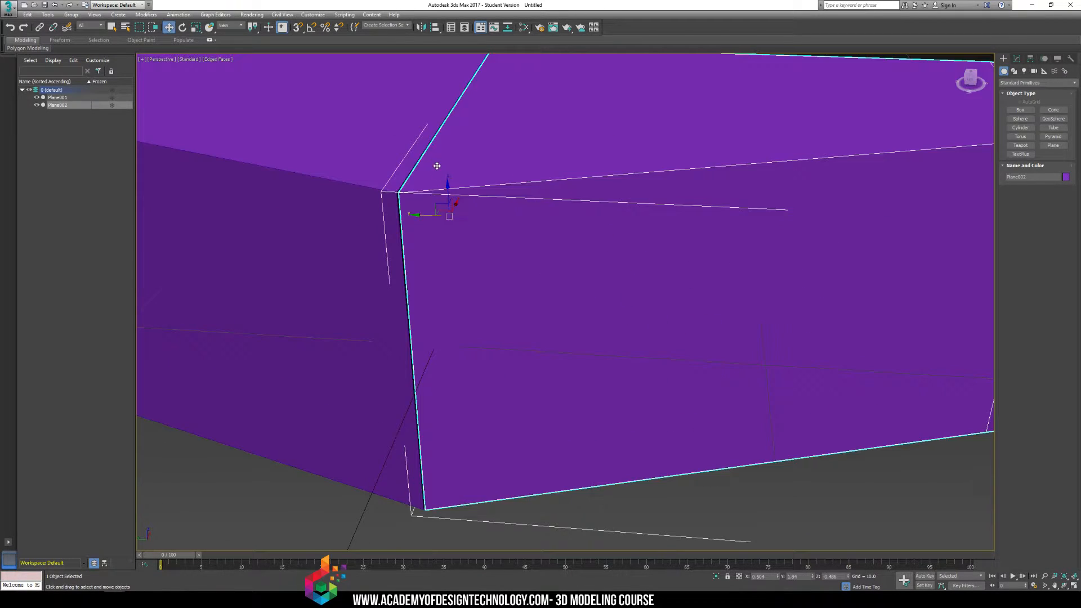
pyautogui.moveTo(443, 255); pyautogui.dragTo(441, 254)
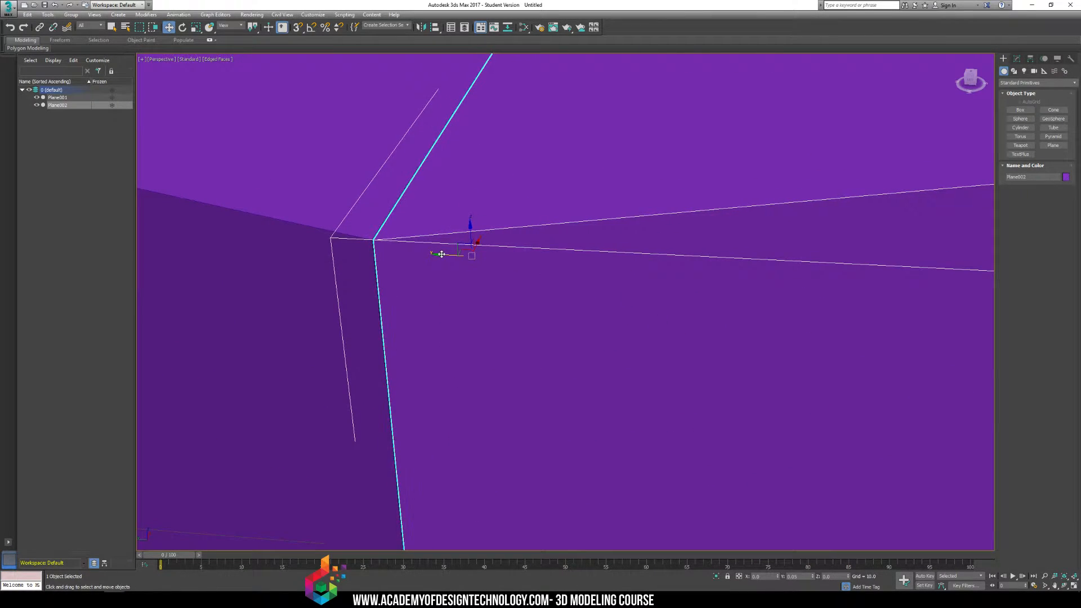
pyautogui.scroll(-3, 607, 336)
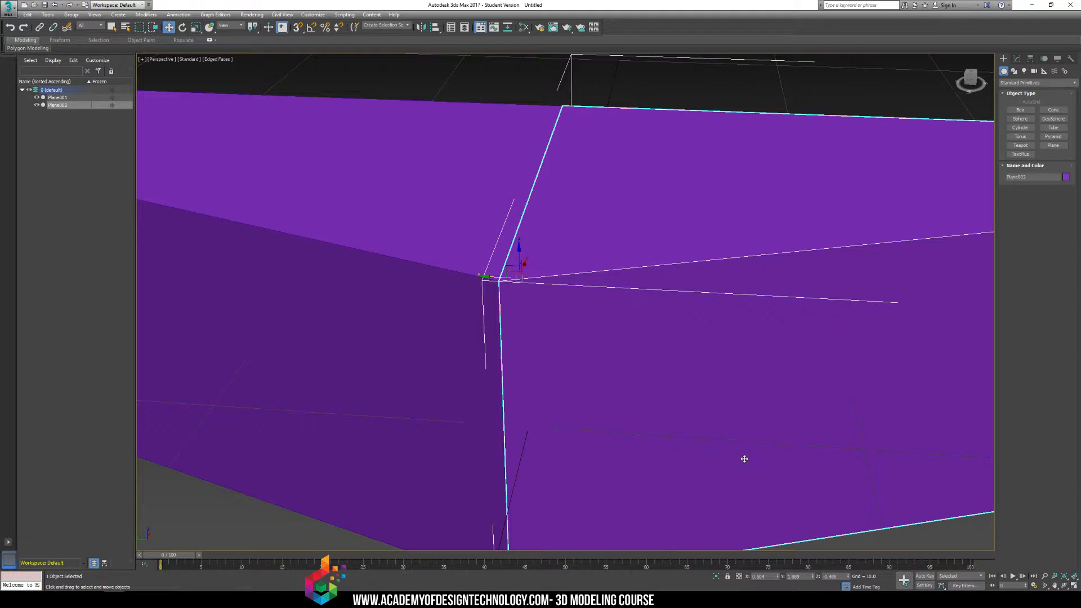
pyautogui.scroll(-6, 549, 436)
pyautogui.click(451, 491)
# - Create a cylinder with a radius of about 2.4 and a height of about 22.5 in the Front view, at the body's widened middle side
pyautogui.keyDown('alt'); pyautogui.moveTo(632, 304); pyautogui.dragTo(521, 302, button='middle'); pyautogui.keyUp('alt')
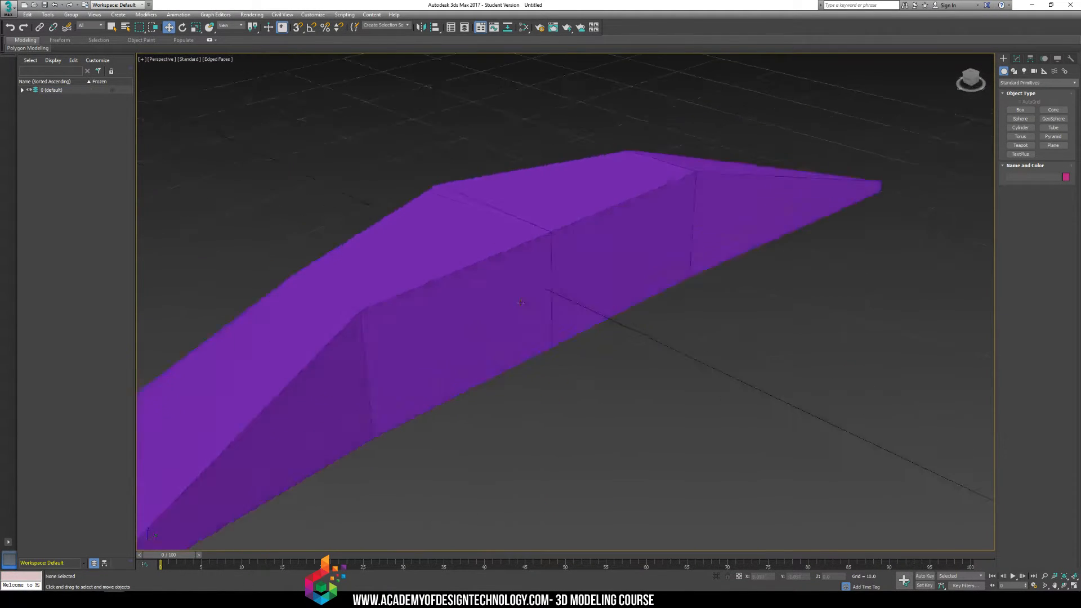
pyautogui.scroll(-6, 521, 303)
pyautogui.keyDown('alt'); pyautogui.moveTo(634, 218); pyautogui.dragTo(560, 270, button='middle'); pyautogui.keyUp('alt')
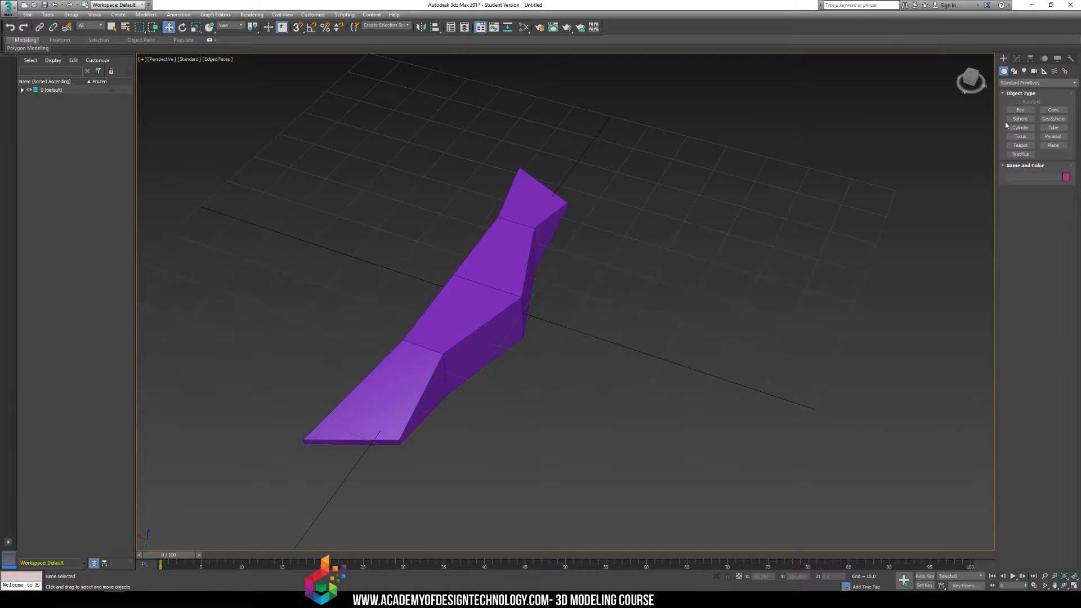
pyautogui.click(1020, 128)
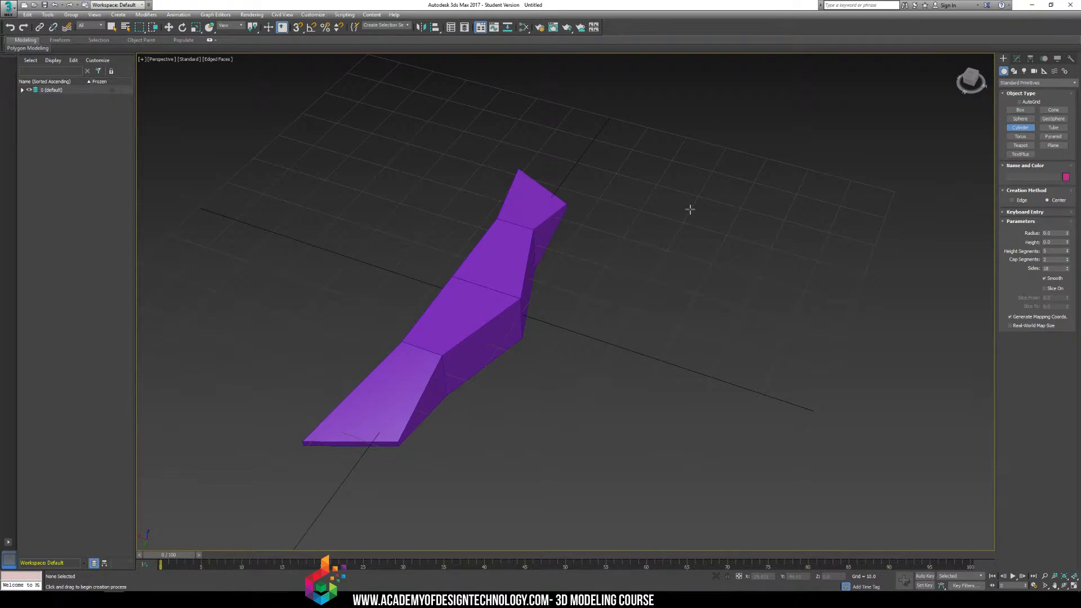
pyautogui.press('f')
pyautogui.scroll(4, 544, 300)
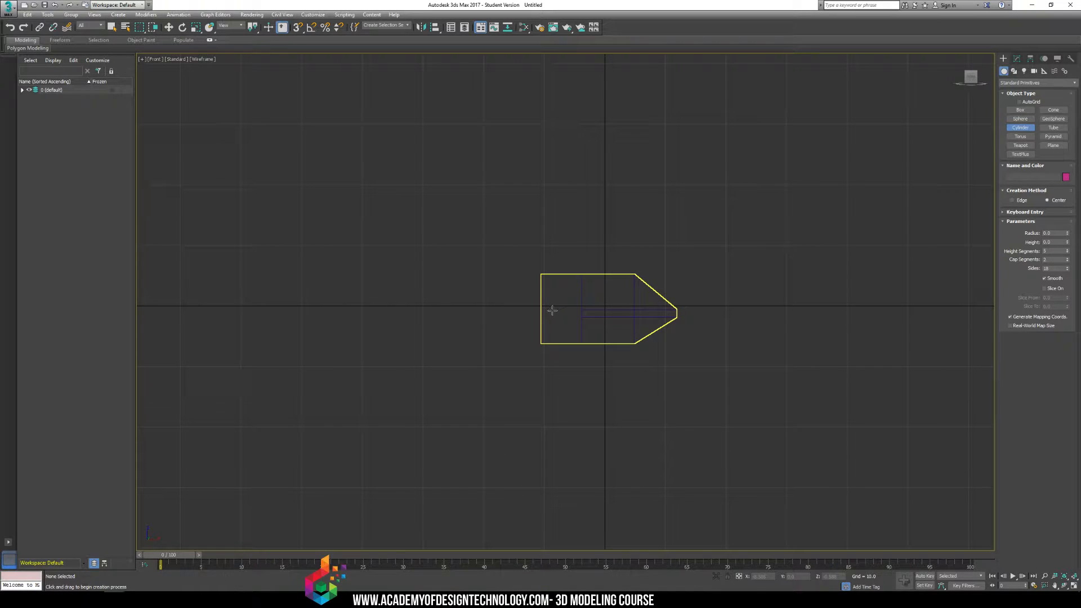
pyautogui.moveTo(551, 313); pyautogui.dragTo(567, 313)
pyautogui.click(569, 130)
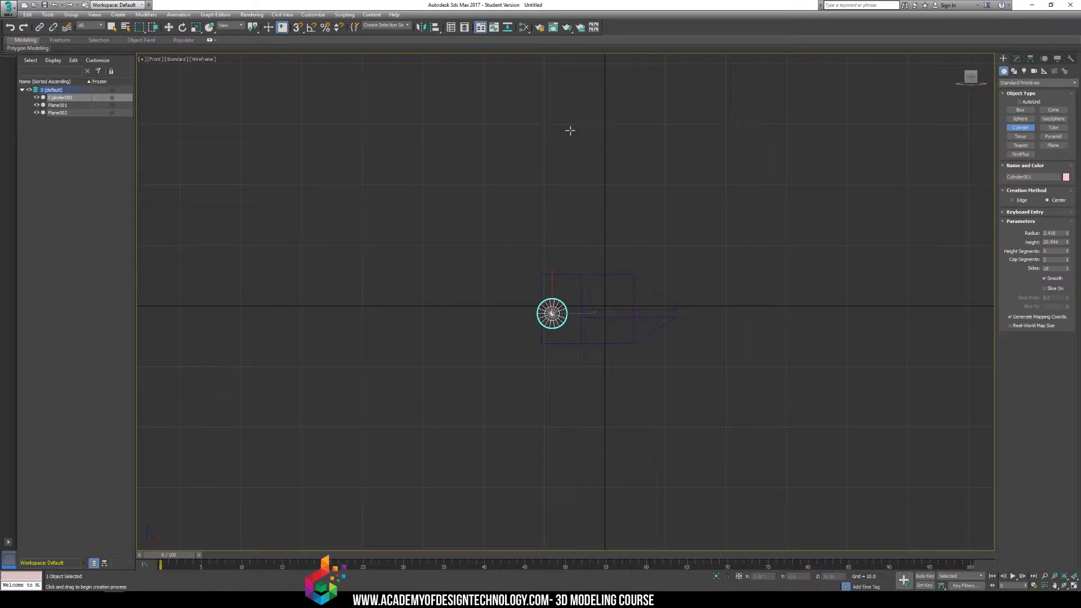
pyautogui.scroll(-4, 579, 229)
pyautogui.press('p')
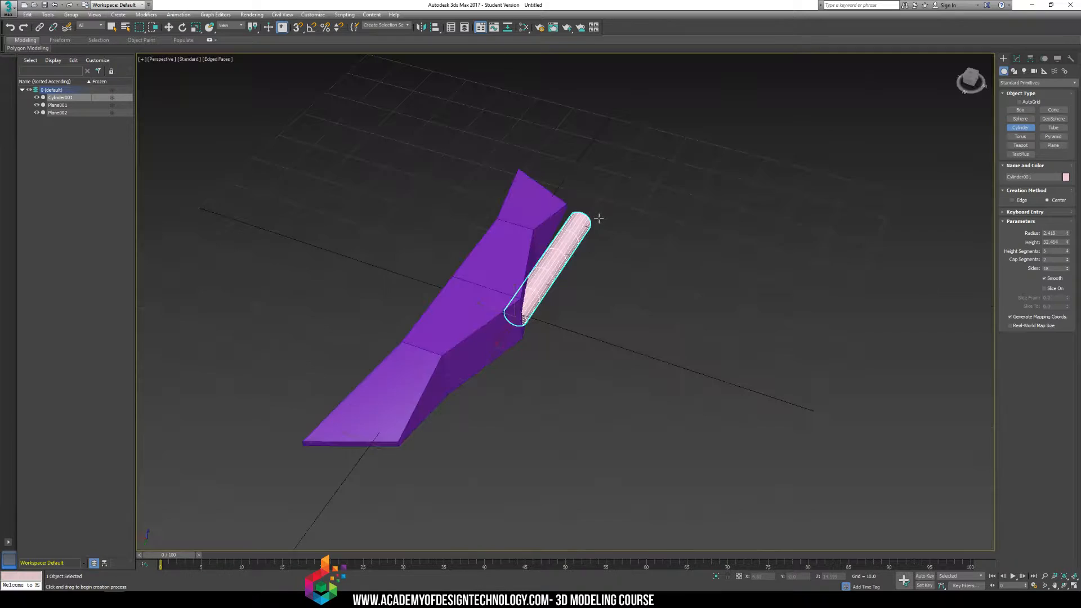
# - Try to rotate the cylinder freehand about Z by about 90 degrees so it points straight out from the body
pyautogui.press('e')
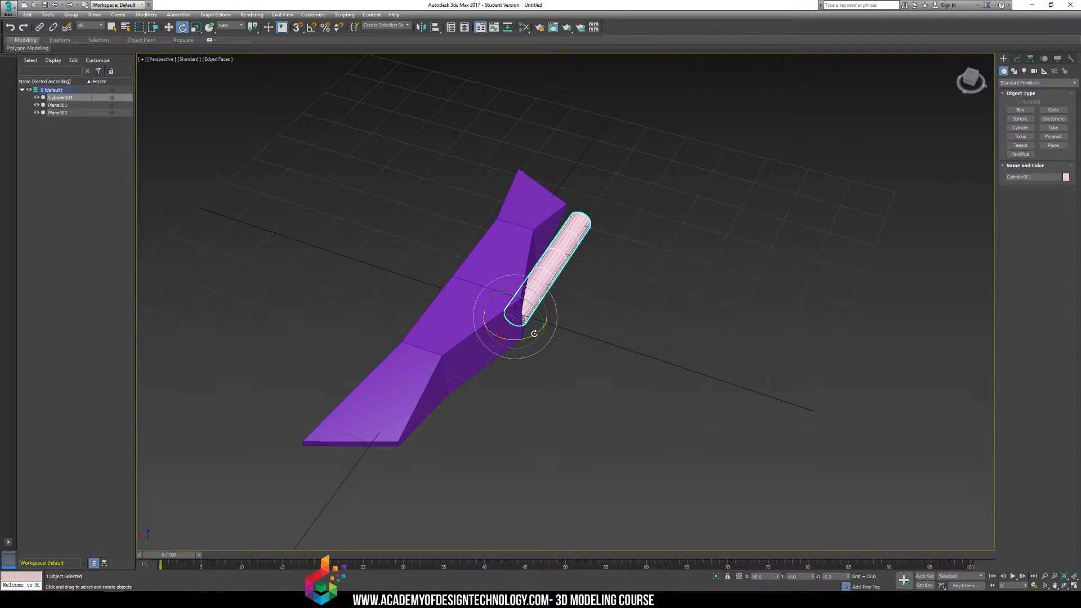
pyautogui.moveTo(534, 334); pyautogui.dragTo(437, 340)
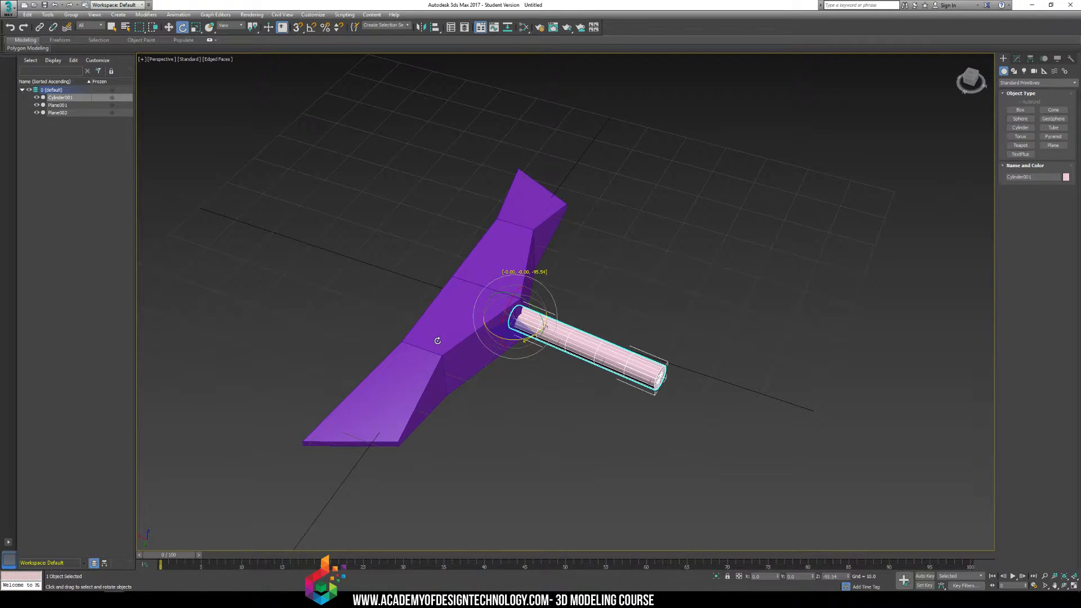
pyautogui.hotkey('ctrl', 'z')
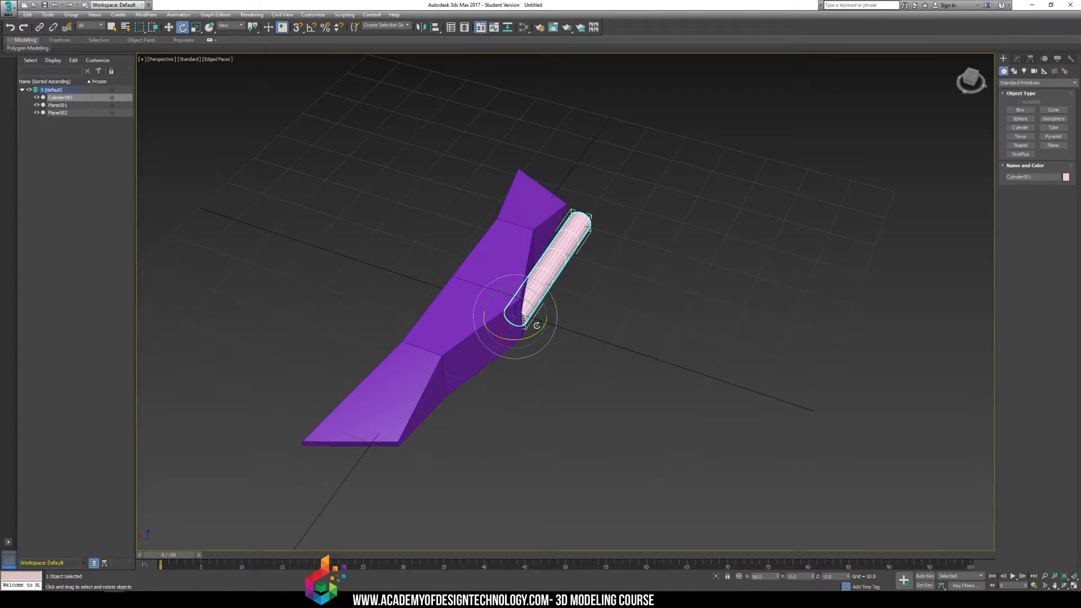
pyautogui.moveTo(530, 334); pyautogui.dragTo(445, 332)
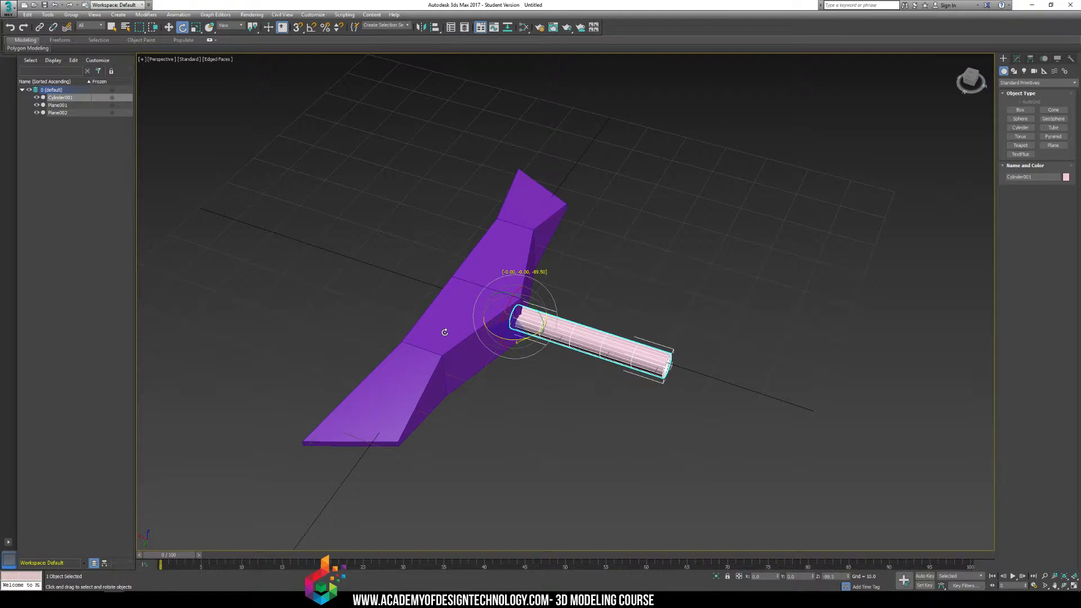
pyautogui.moveTo(445, 332); pyautogui.dragTo(444, 331)
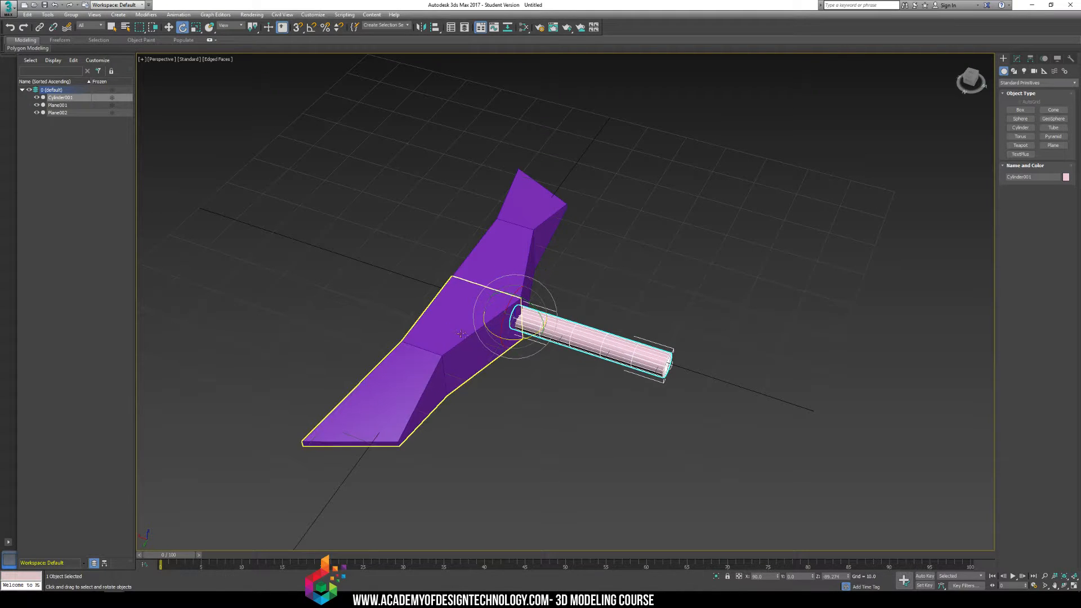
pyautogui.hotkey('ctrl', 'z')
pyautogui.moveTo(848, 578); pyautogui.dragTo(807, 460)
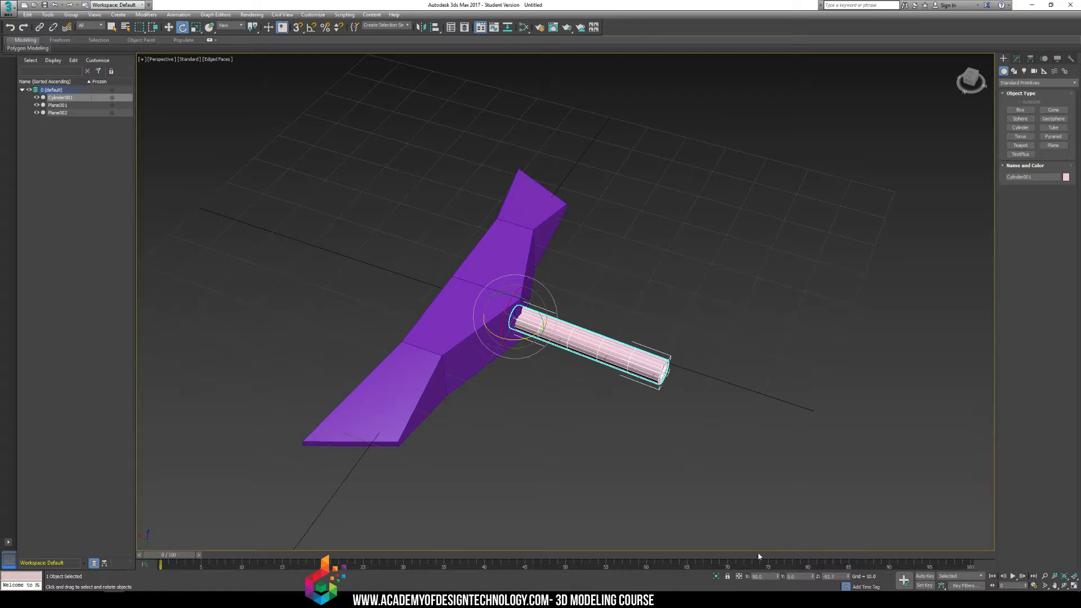
pyautogui.hotkey('ctrl', 'z')
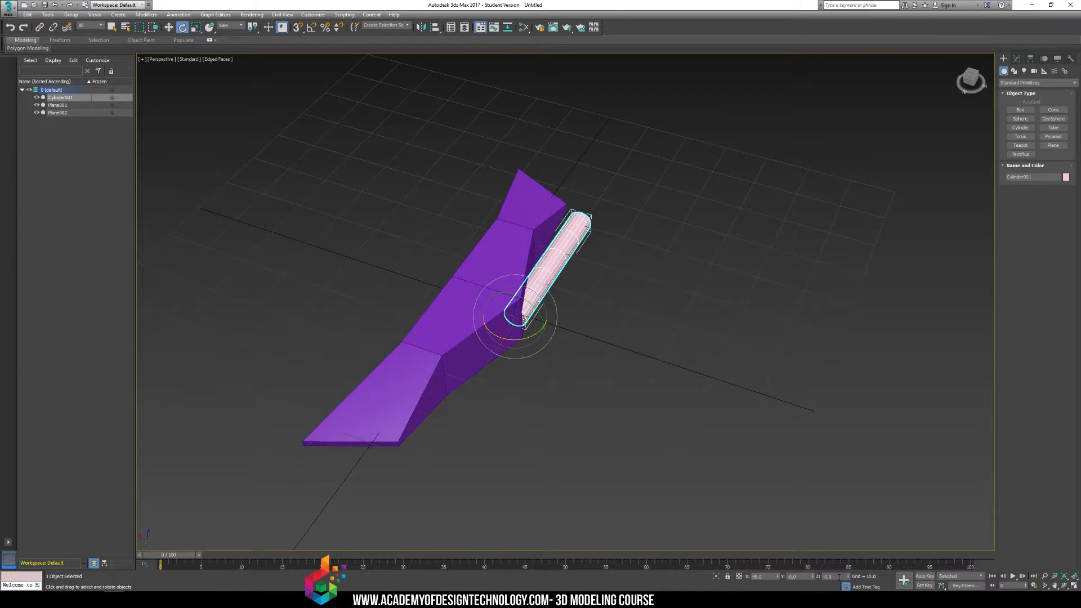
# - Try to turn the cylinder by entering 90 as its Z rotation, and undo each attempt
pyautogui.click(838, 577)
pyautogui.write('90')
pyautogui.press('Return')
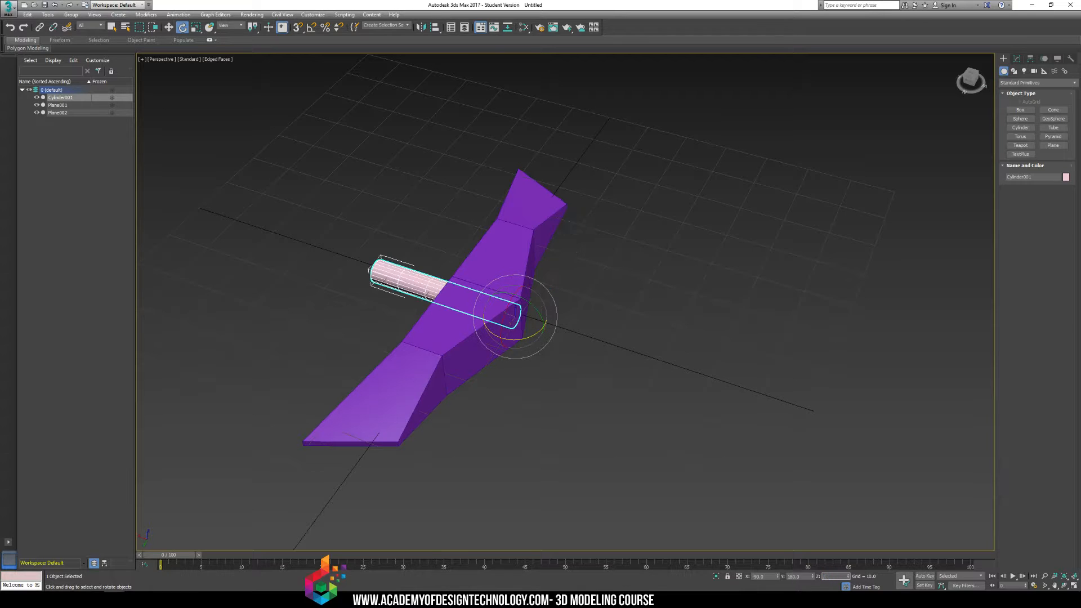
pyautogui.hotkey('ctrl', 'z')
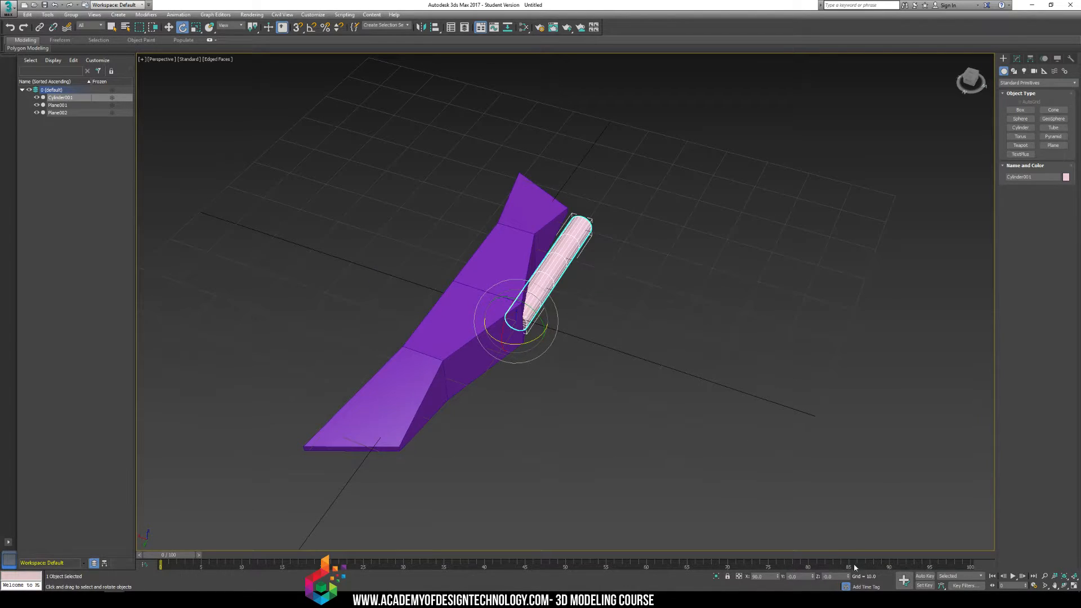
pyautogui.click(839, 576)
pyautogui.write('90')
pyautogui.press('Return')
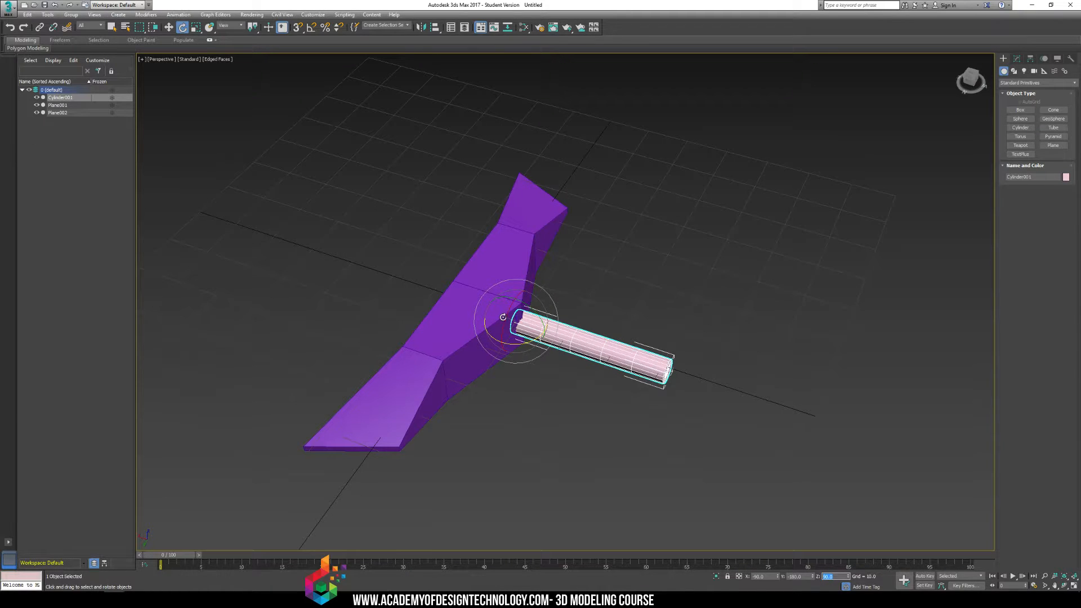
pyautogui.moveTo(761, 375); pyautogui.dragTo(716, 389, button='middle')
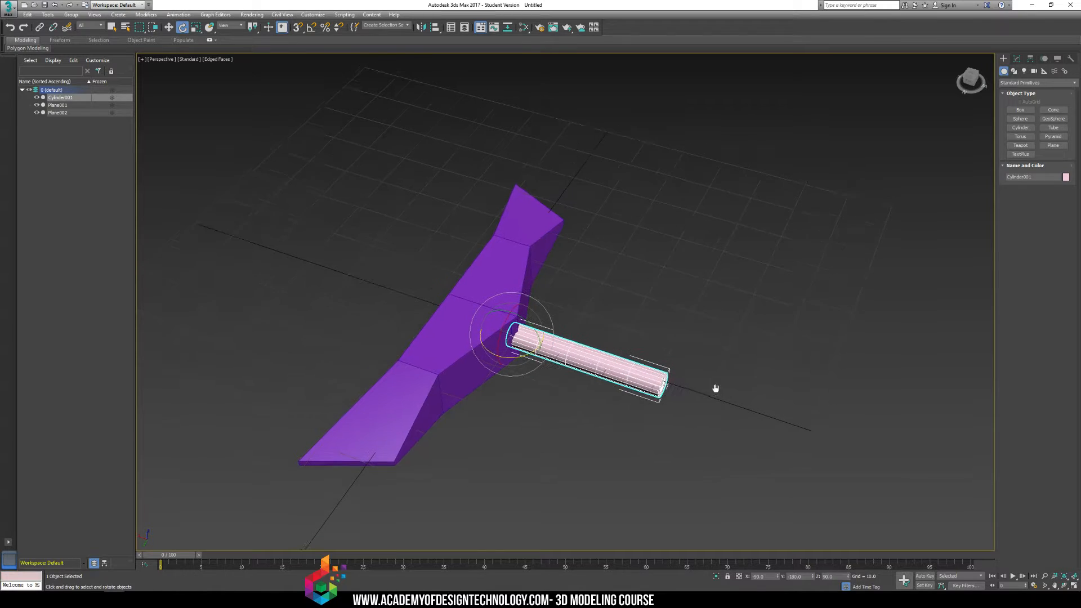
pyautogui.hotkey('ctrl', 'z')
pyautogui.click(734, 394)
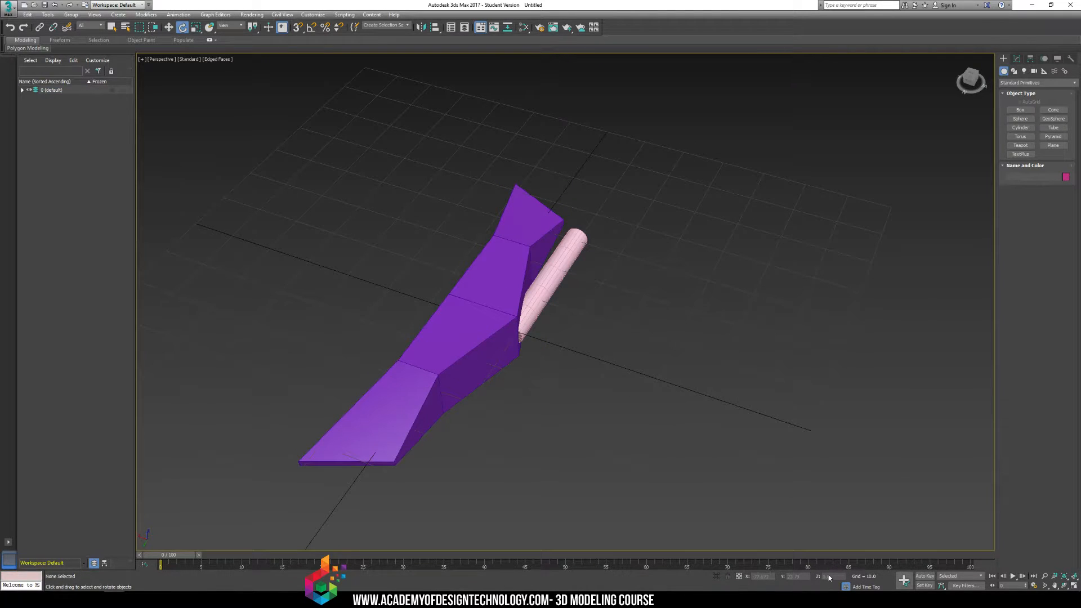
# - Turn on Angle Snap and rotate the cylinder about Z until it points perpendicularly away from the body's middle
pyautogui.click(561, 274)
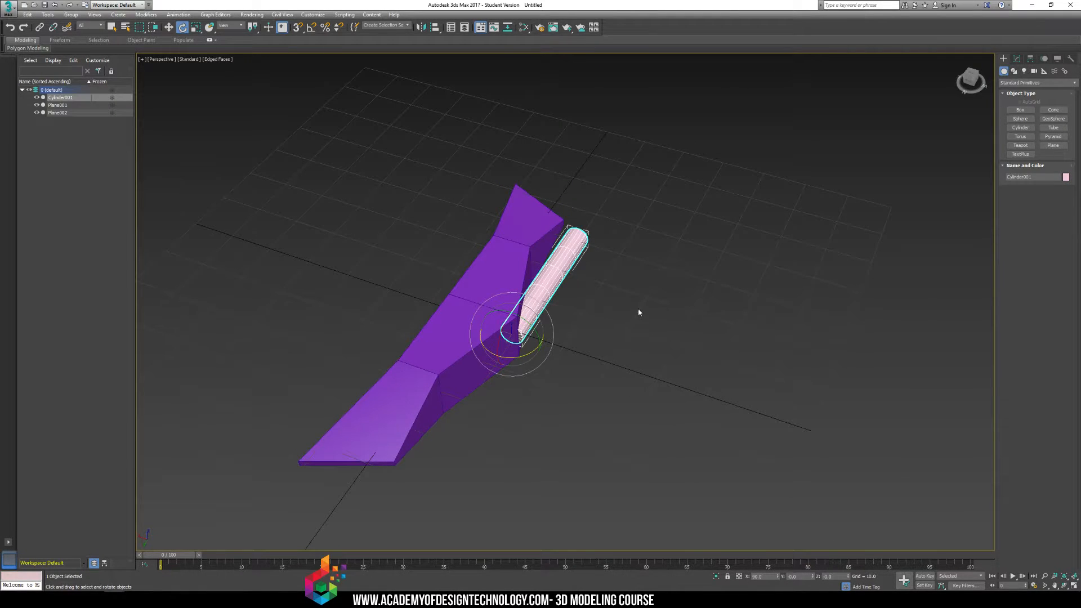
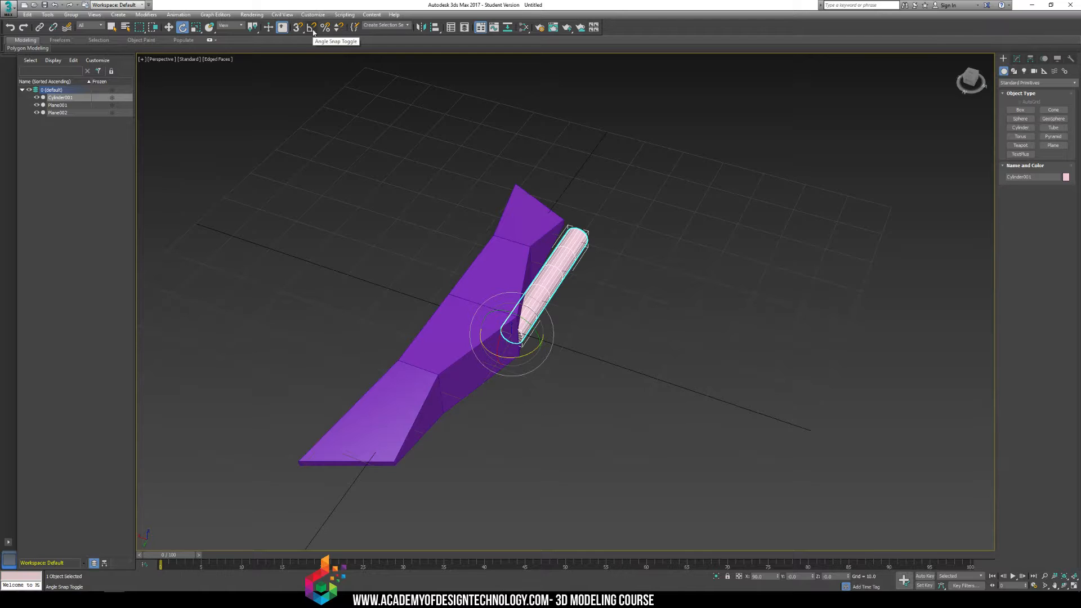
pyautogui.click(312, 28)
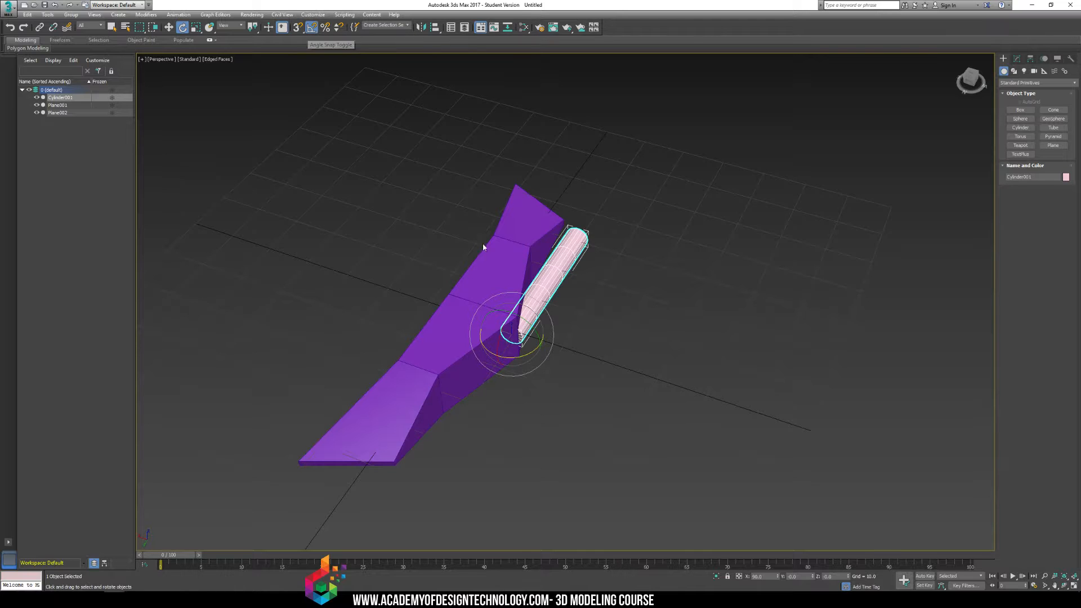
pyautogui.moveTo(529, 354); pyautogui.dragTo(498, 376)
pyautogui.keyDown('alt'); pyautogui.moveTo(667, 291); pyautogui.dragTo(587, 260, button='middle'); pyautogui.keyUp('alt')
# - Scale the cylinder up uniformly so it forms a longer, thicker handle extending from the body's middle
pyautogui.press('w')
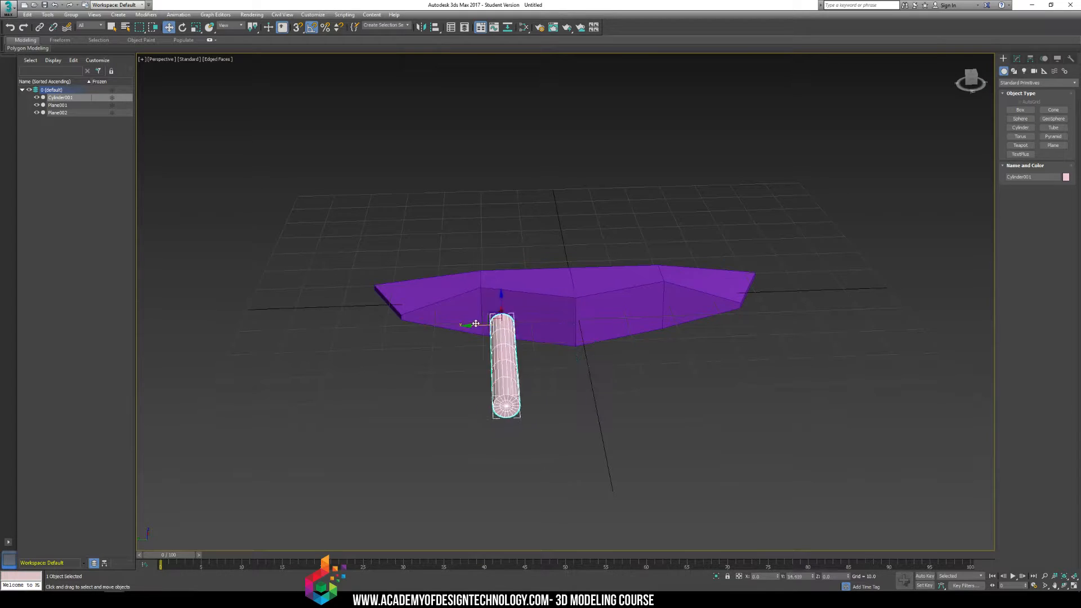
pyautogui.press('r')
pyautogui.moveTo(576, 321); pyautogui.dragTo(566, 286)
pyautogui.hotkey('ctrl', 'z')
pyautogui.keyDown('alt'); pyautogui.moveTo(587, 180); pyautogui.dragTo(603, 184, button='middle'); pyautogui.keyUp('alt')
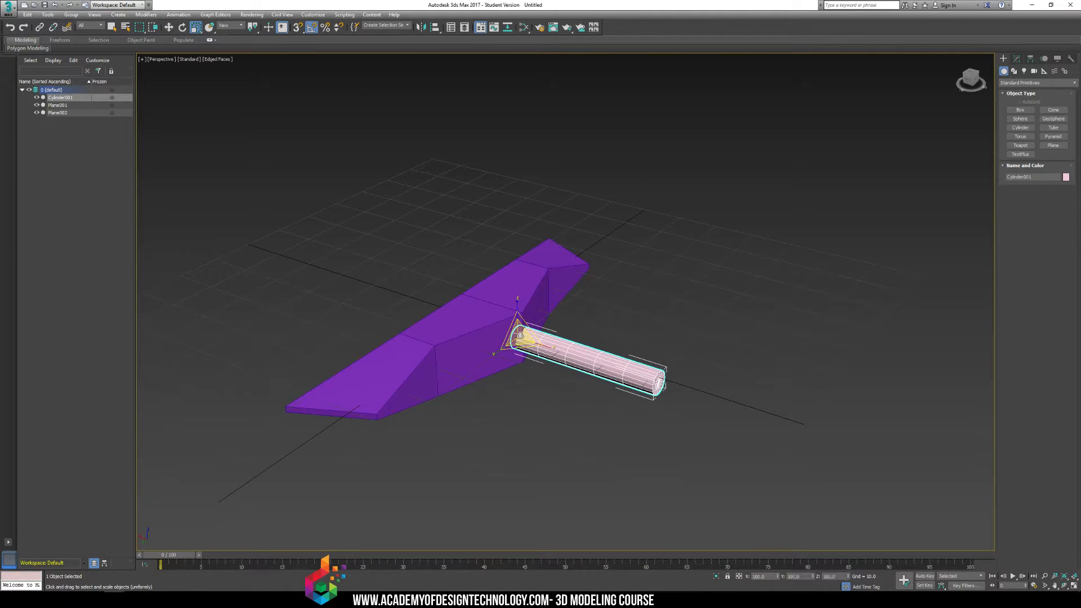
pyautogui.moveTo(522, 337); pyautogui.dragTo(537, 303)
pyautogui.click(540, 231)
pyautogui.keyDown('alt'); pyautogui.moveTo(540, 231); pyautogui.dragTo(586, 248, button='middle'); pyautogui.keyUp('alt')
pyautogui.click(553, 332)
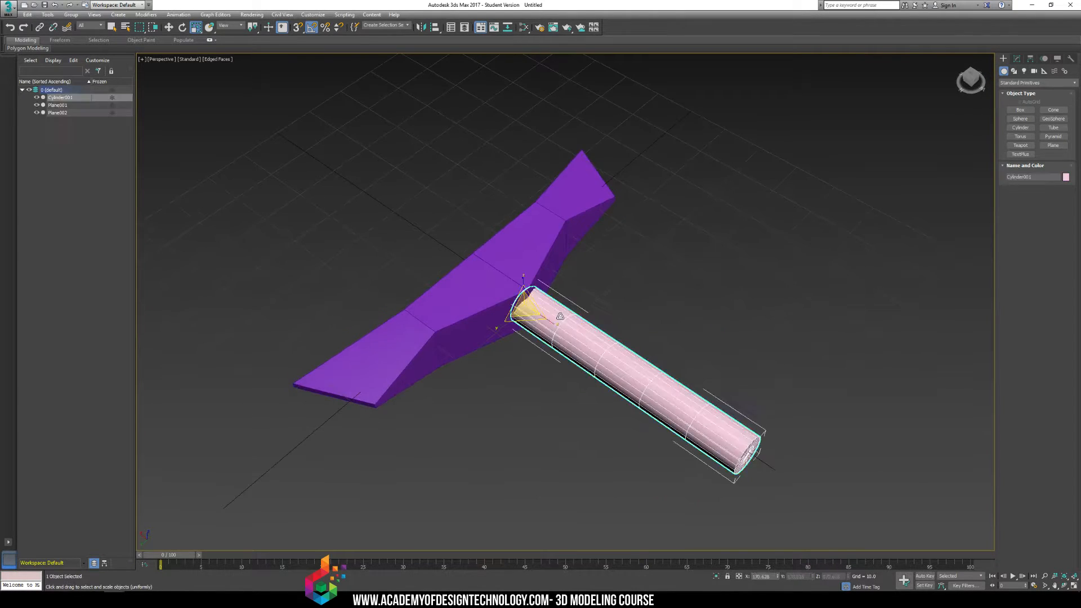
# - Move the handle cylinder vertically to centre its end on the height of the body's side, and deselect it
pyautogui.keyDown('alt'); pyautogui.moveTo(554, 332); pyautogui.dragTo(506, 344, button='middle'); pyautogui.keyUp('alt')
pyautogui.press('w')
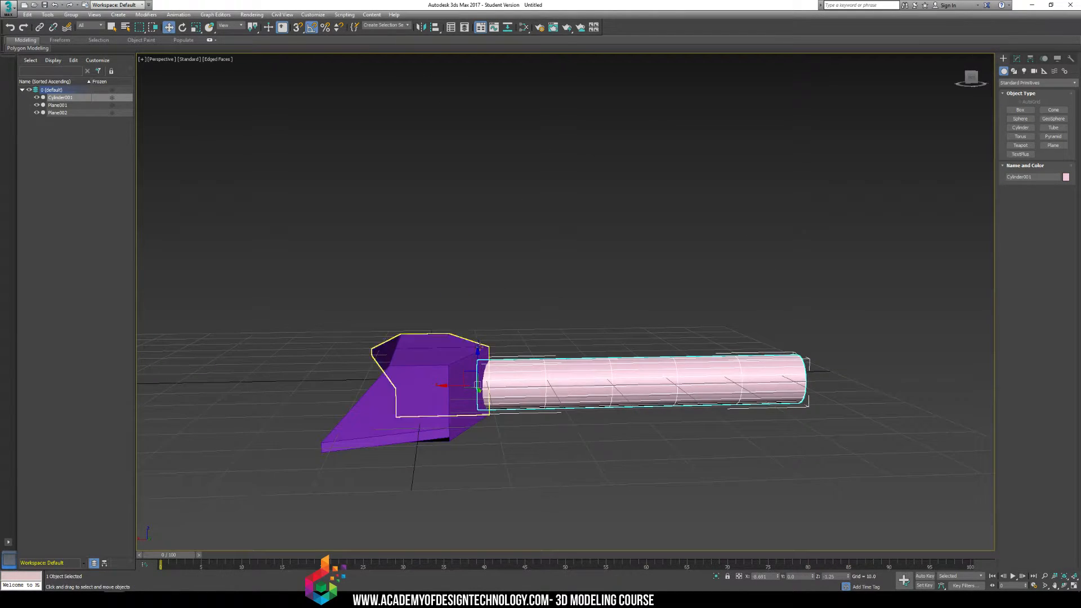
pyautogui.click(563, 319)
pyautogui.keyDown('alt'); pyautogui.moveTo(564, 320); pyautogui.dragTo(593, 251, button='middle'); pyautogui.keyUp('alt')
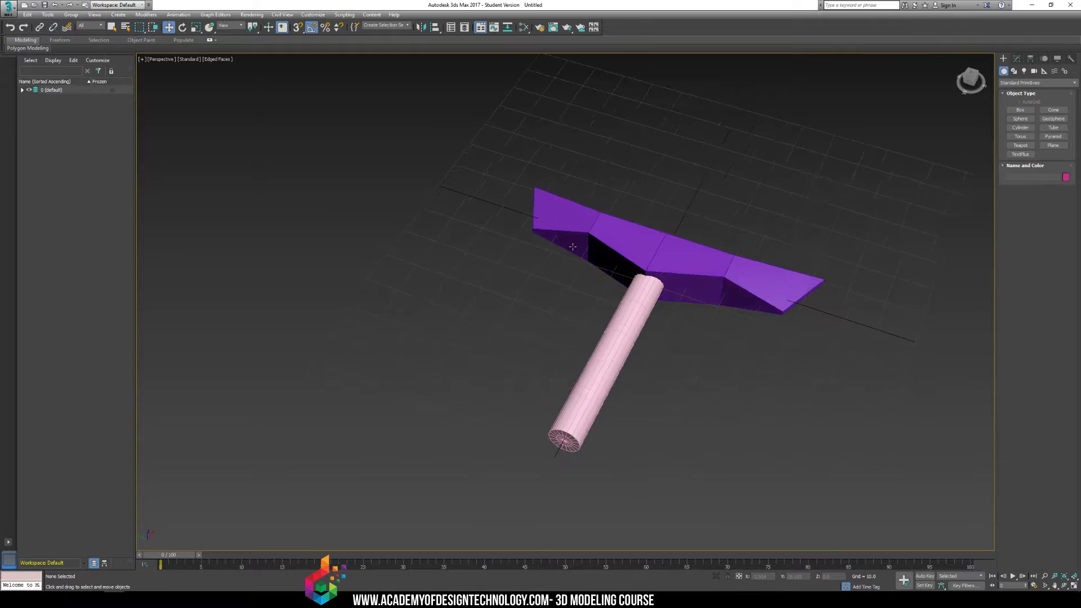
# - Create a second, short and wider cylinder at the handle's free end and position it as a pommel
pyautogui.click(1020, 127)
pyautogui.moveTo(559, 454); pyautogui.dragTo(590, 472)
pyautogui.click(577, 450)
pyautogui.keyDown('alt'); pyautogui.moveTo(578, 448); pyautogui.dragTo(702, 389, button='middle'); pyautogui.keyUp('alt')
pyautogui.press('w')
pyautogui.moveTo(560, 430)
pyautogui.mouseDown()
pyautogui.moveTo(560, 459)
pyautogui.moveTo(562, 431)
pyautogui.mouseUp()
pyautogui.press('r')
pyautogui.click(615, 368)
pyautogui.keyDown('alt'); pyautogui.moveTo(617, 352); pyautogui.dragTo(508, 409, button='middle'); pyautogui.keyUp('alt')
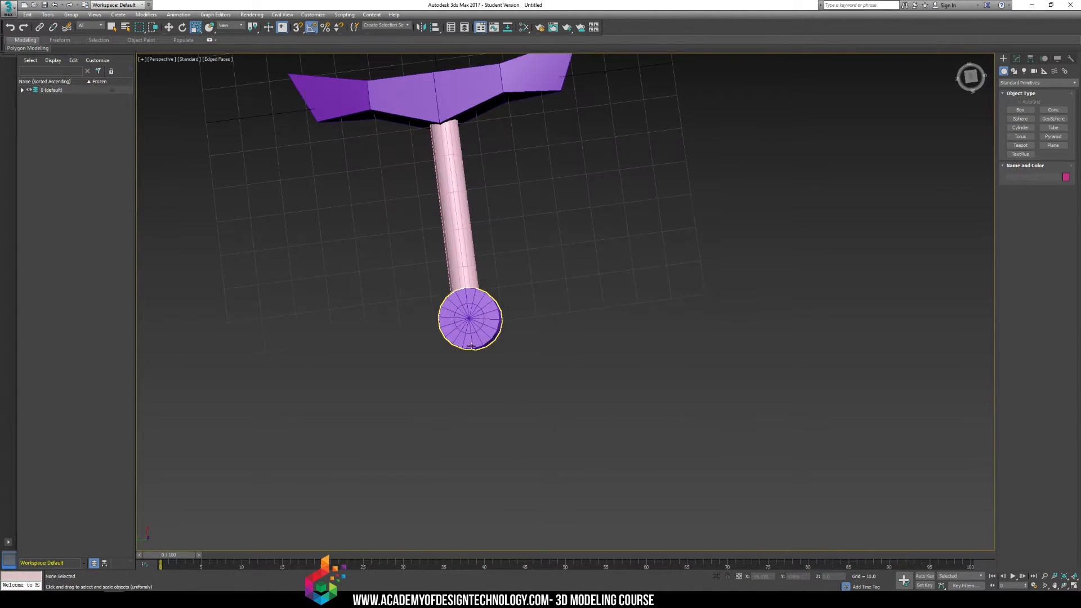
# - Select the pommel cylinder in the Top view and move it along Y onto the handle's centre line
pyautogui.click(485, 330)
pyautogui.moveTo(484, 263); pyautogui.dragTo(577, 309, button='middle')
pyautogui.press('t')
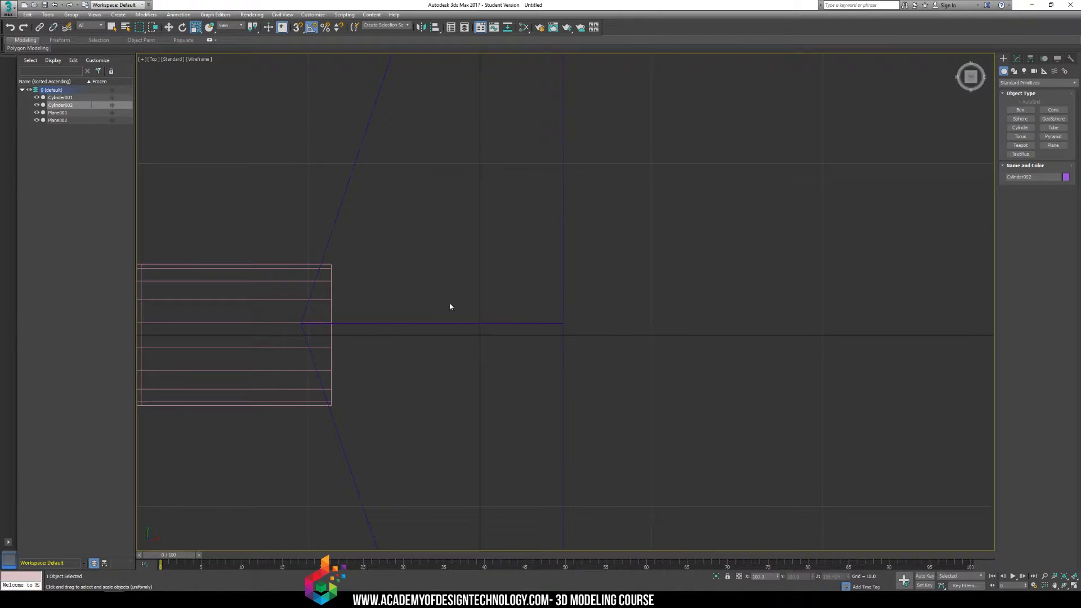
pyautogui.click(448, 304)
pyautogui.moveTo(445, 307); pyautogui.dragTo(585, 288, button='middle')
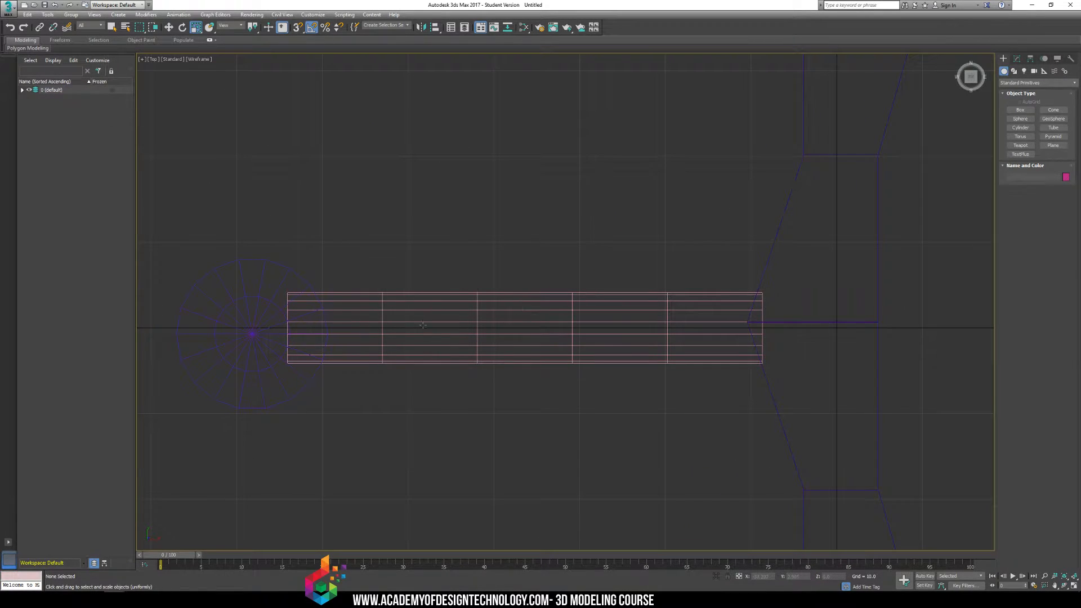
pyautogui.press('w')
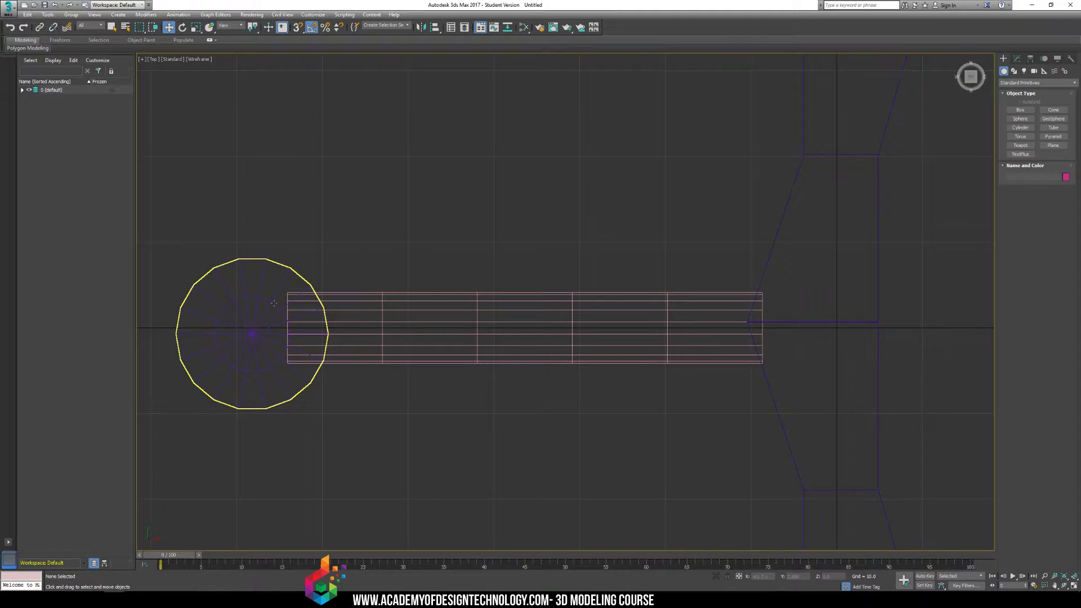
pyautogui.click(274, 303)
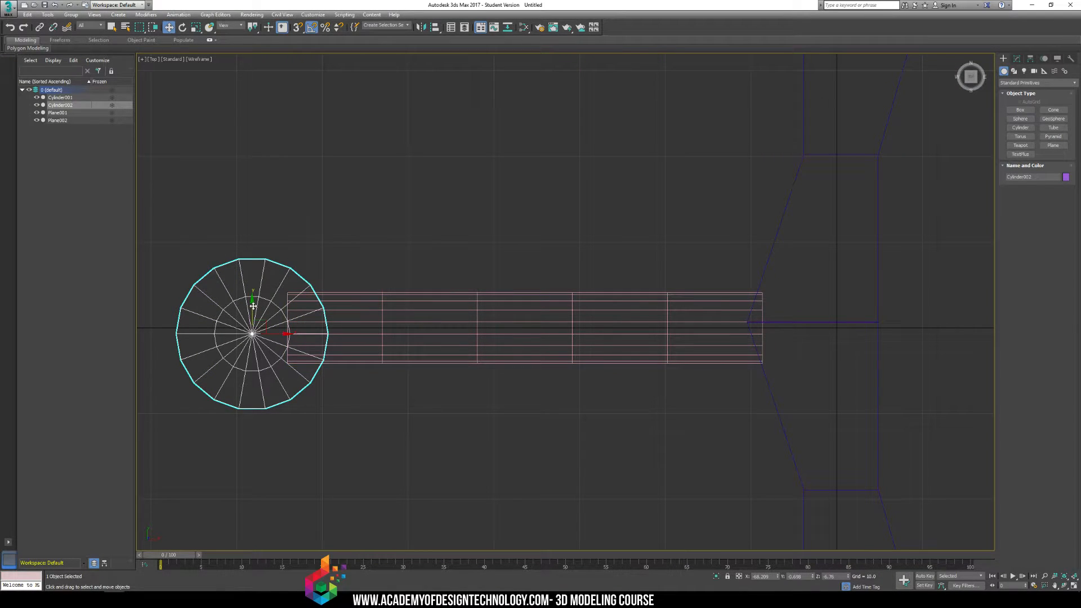
# - Select both guard halves and move them along Y so their shared seam lies on the handle's centre line
pyautogui.click(767, 318)
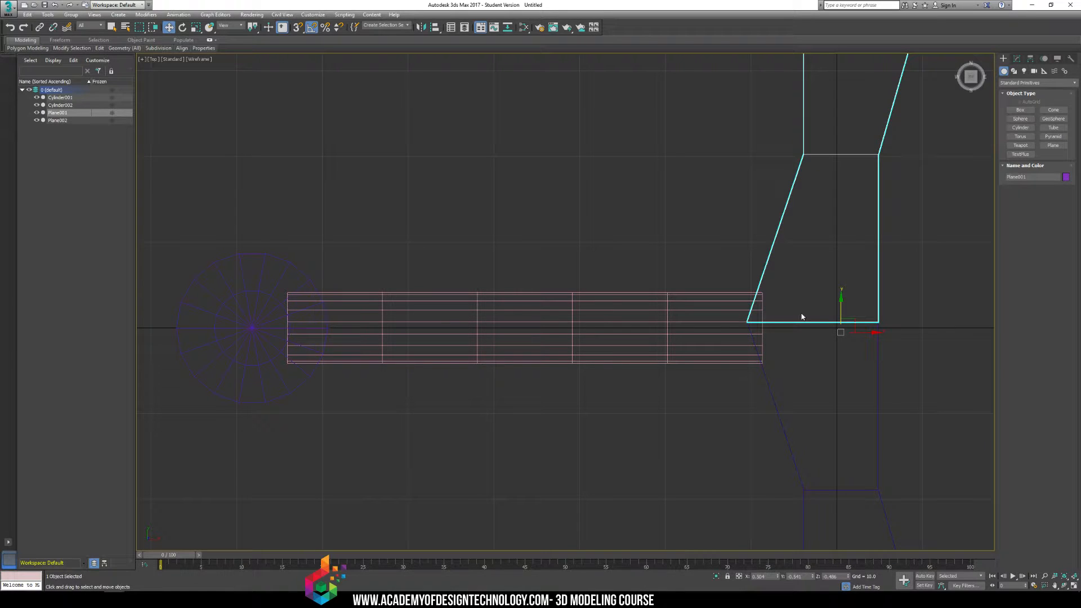
pyautogui.moveTo(837, 307); pyautogui.dragTo(833, 311)
pyautogui.keyDown('ctrl'); pyautogui.click(841, 325); pyautogui.keyUp('ctrl')
pyautogui.click(641, 218)
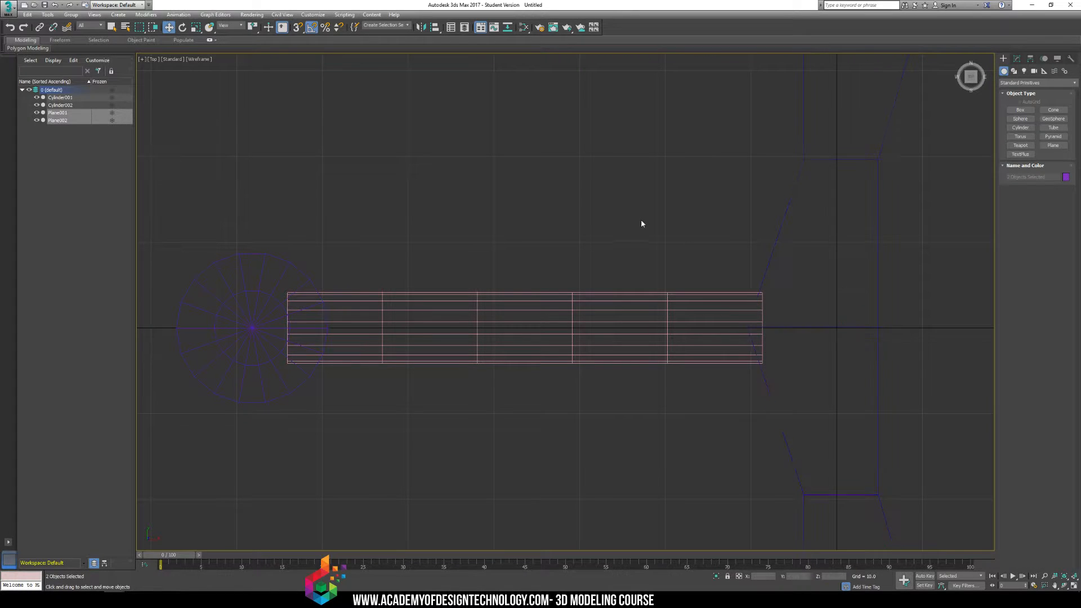
# - Return to the Perspective view and adjust the pommel's height along Z to fit the end of the handle
pyautogui.press('p')
pyautogui.moveTo(541, 244); pyautogui.dragTo(639, 262, button='middle')
pyautogui.click(619, 392)
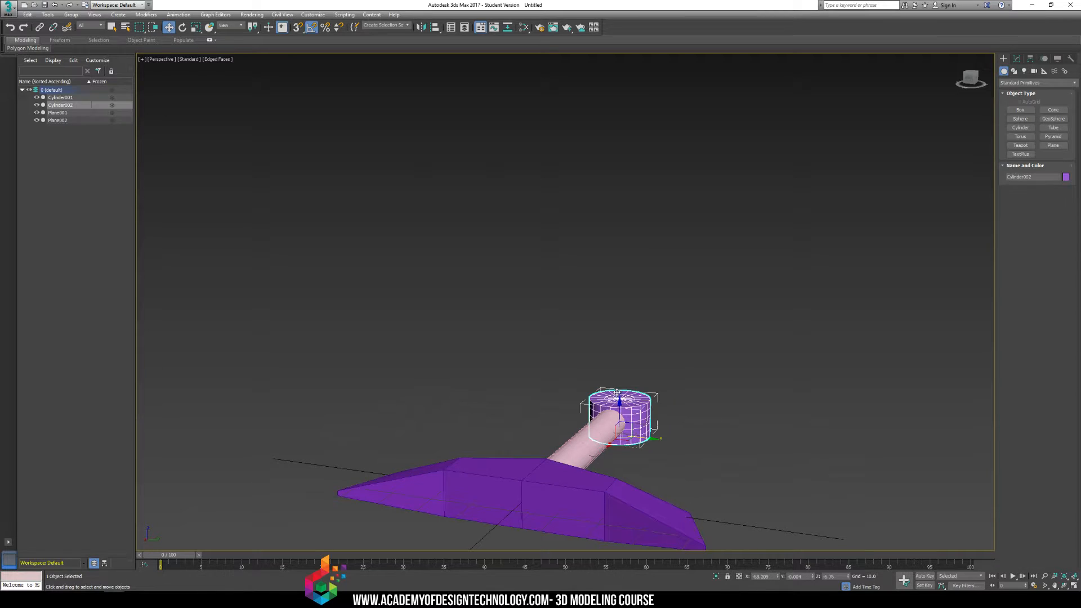
pyautogui.moveTo(618, 399); pyautogui.dragTo(622, 395)
pyautogui.click(705, 364)
pyautogui.keyDown('alt'); pyautogui.moveTo(704, 365); pyautogui.dragTo(613, 394, button='middle'); pyautogui.keyUp('alt')
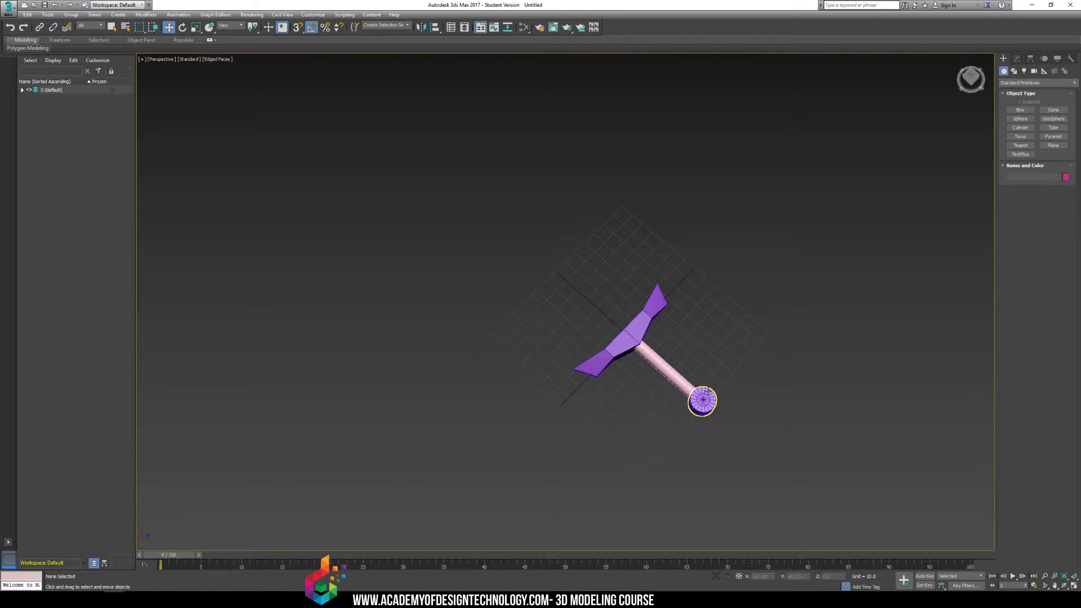
# - Create a blade box about 27 long, 189 wide and 4.7 high, extending from the guard opposite the handle
pyautogui.click(1020, 111)
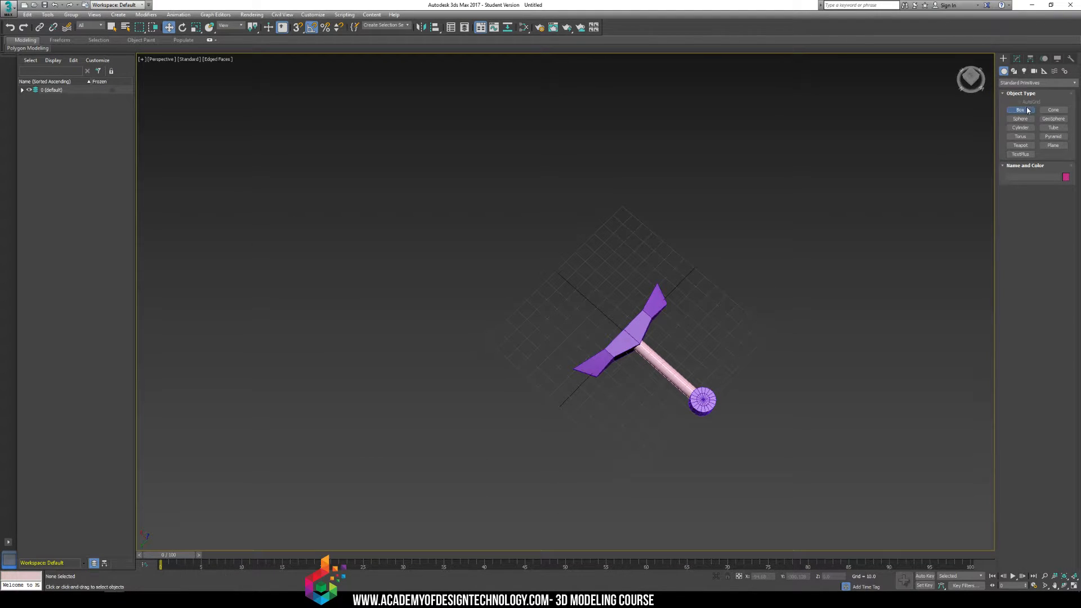
pyautogui.moveTo(635, 320); pyautogui.dragTo(422, 169)
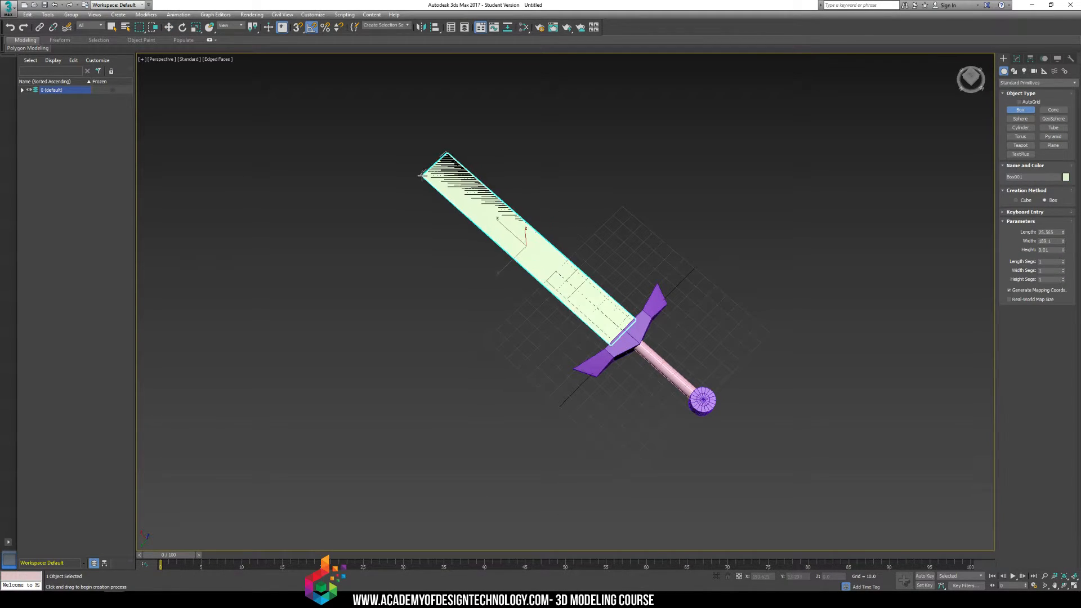
pyautogui.click(421, 170)
# - Move the blade box down along Z to about -2.35 to centre it on the guard's thickness
pyautogui.moveTo(590, 205)
pyautogui.keyDown('alt'); pyautogui.mouseDown(button='middle')
pyautogui.moveTo(661, 164)
pyautogui.moveTo(693, 161)
pyautogui.moveTo(581, 221)
pyautogui.mouseUp(button='middle'); pyautogui.keyUp('alt')
pyautogui.press('w')
pyautogui.click(668, 179)
pyautogui.moveTo(582, 222); pyautogui.dragTo(610, 313, button='middle')
pyautogui.scroll(2, 525, 309)
pyautogui.click(520, 306)
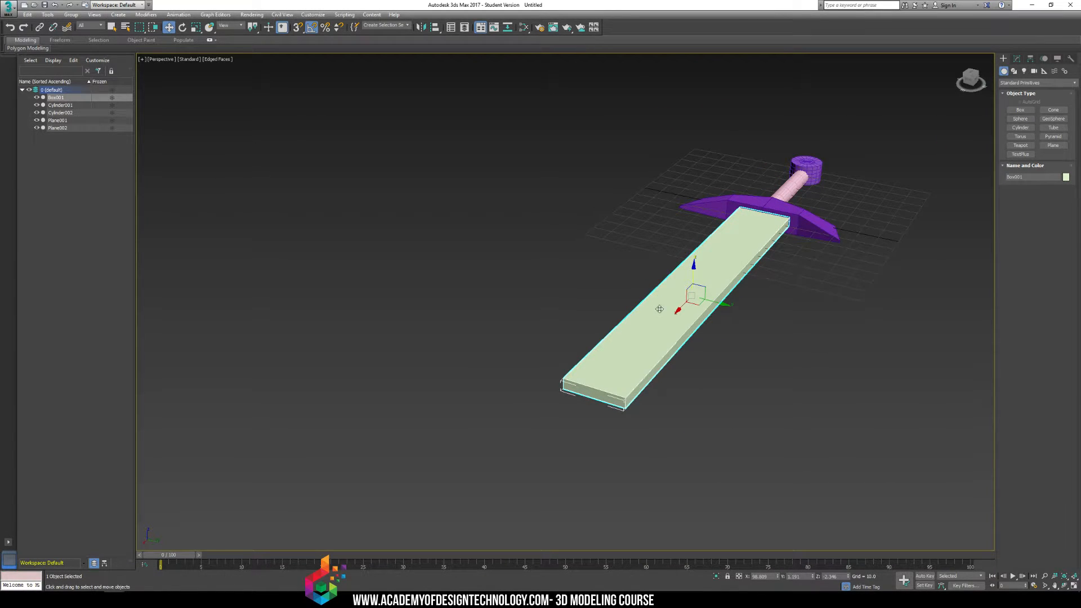
# - Set the blade box's length, width and height segments to 2 each
pyautogui.keyDown('alt'); pyautogui.moveTo(754, 188); pyautogui.dragTo(730, 228, button='middle'); pyautogui.keyUp('alt')
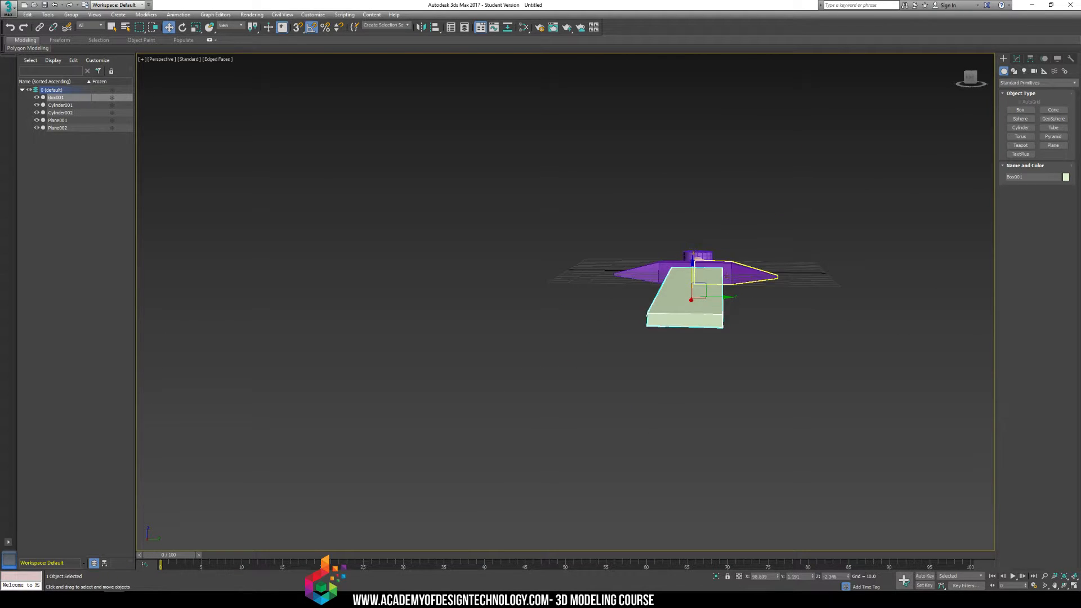
pyautogui.moveTo(728, 271); pyautogui.dragTo(683, 286, button='middle')
pyautogui.scroll(3, 683, 286)
pyautogui.scroll(3, 656, 344)
pyautogui.moveTo(655, 344); pyautogui.dragTo(692, 331, button='middle')
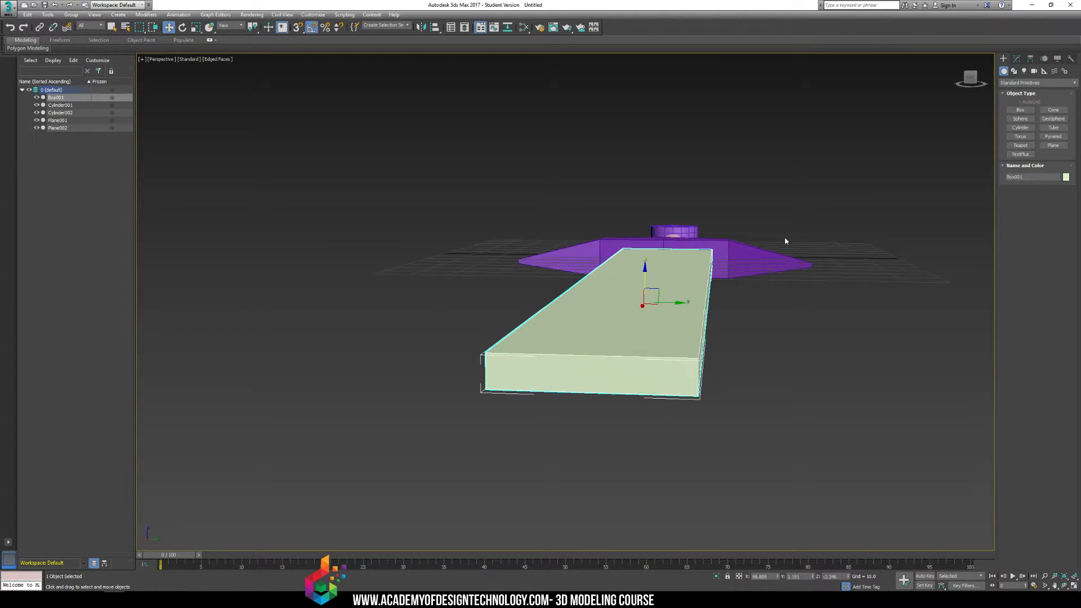
pyautogui.click(1016, 58)
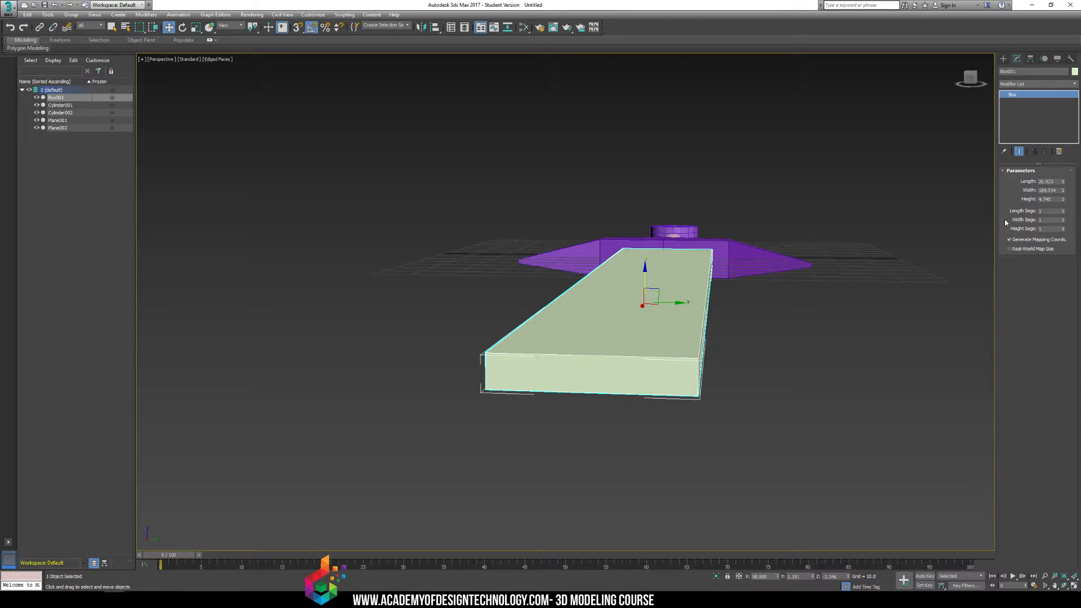
pyautogui.click(1063, 210)
pyautogui.click(1063, 227)
pyautogui.click(1063, 219)
pyautogui.keyDown('alt'); pyautogui.moveTo(884, 234); pyautogui.dragTo(817, 259, button='middle'); pyautogui.keyUp('alt')
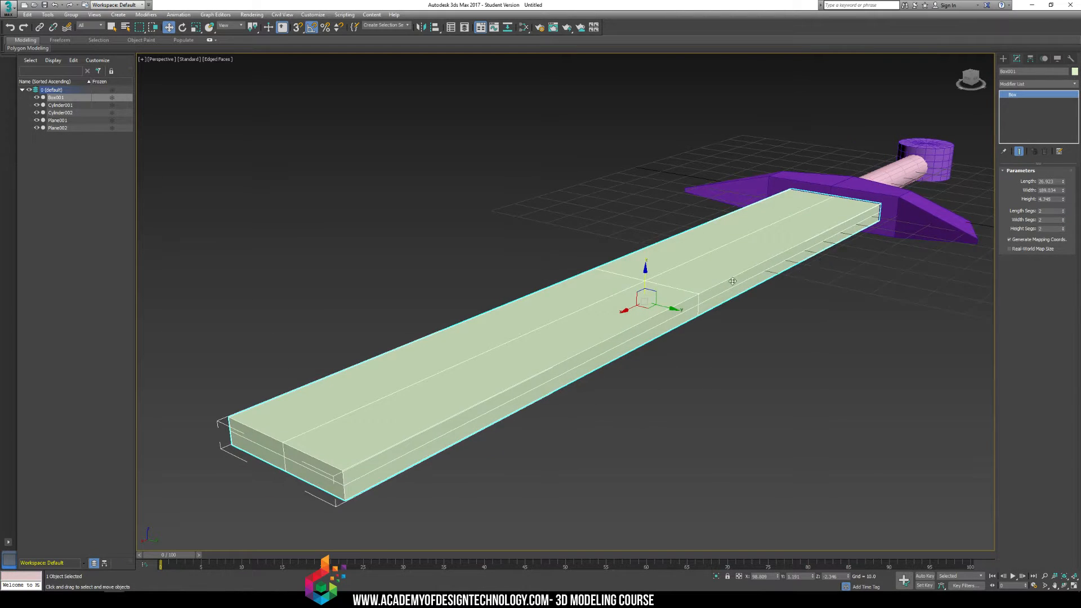
pyautogui.scroll(-5, 732, 281)
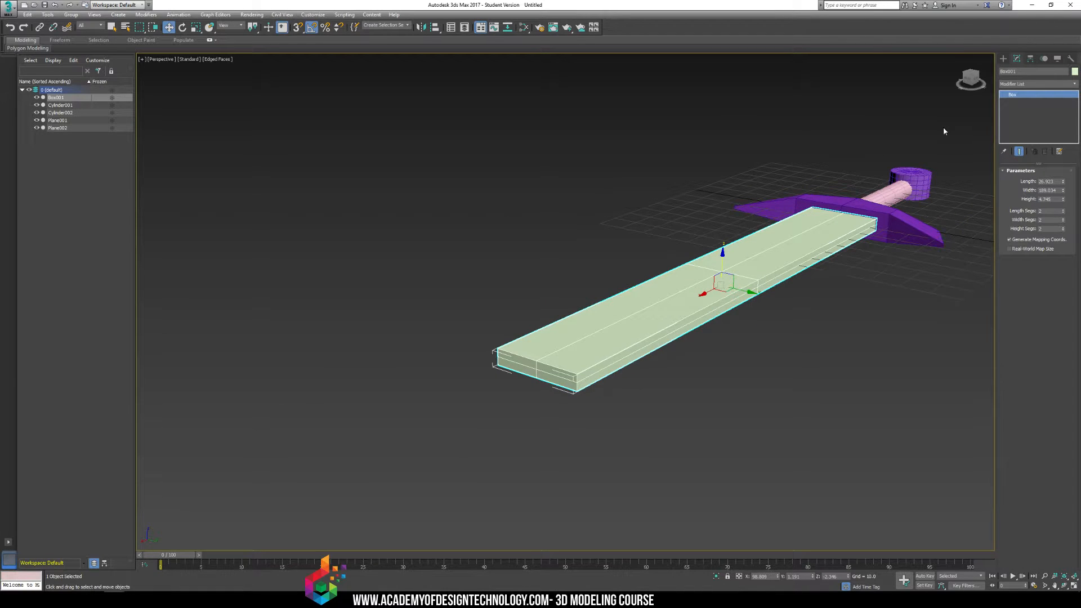
# - Add an Edit Poly modifier to the blade and pull the end face's centre vertex out along X to about 242
pyautogui.click(1074, 84)
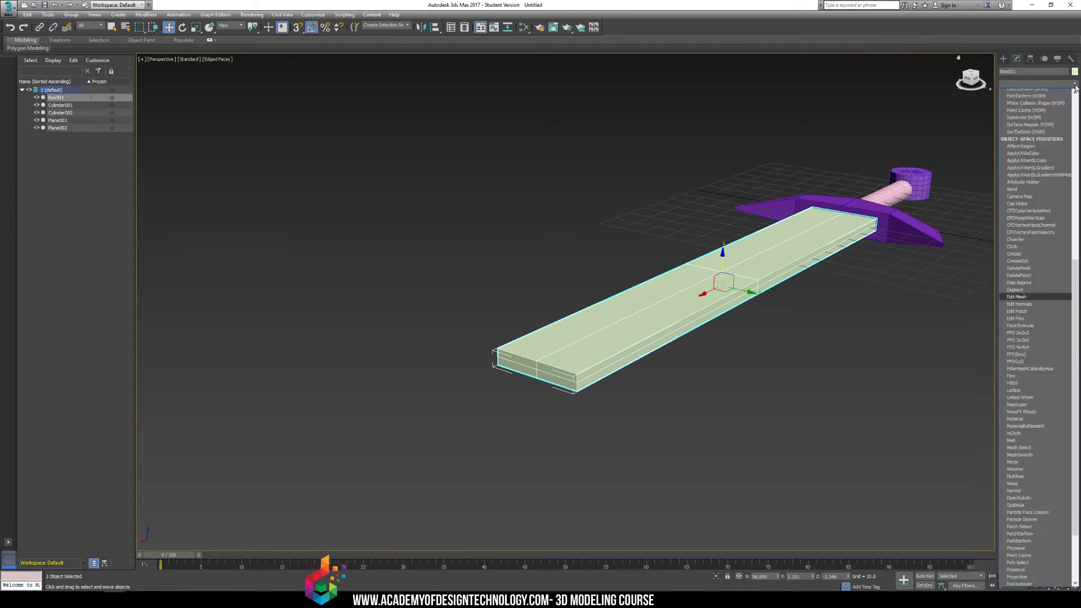
pyautogui.click(1015, 318)
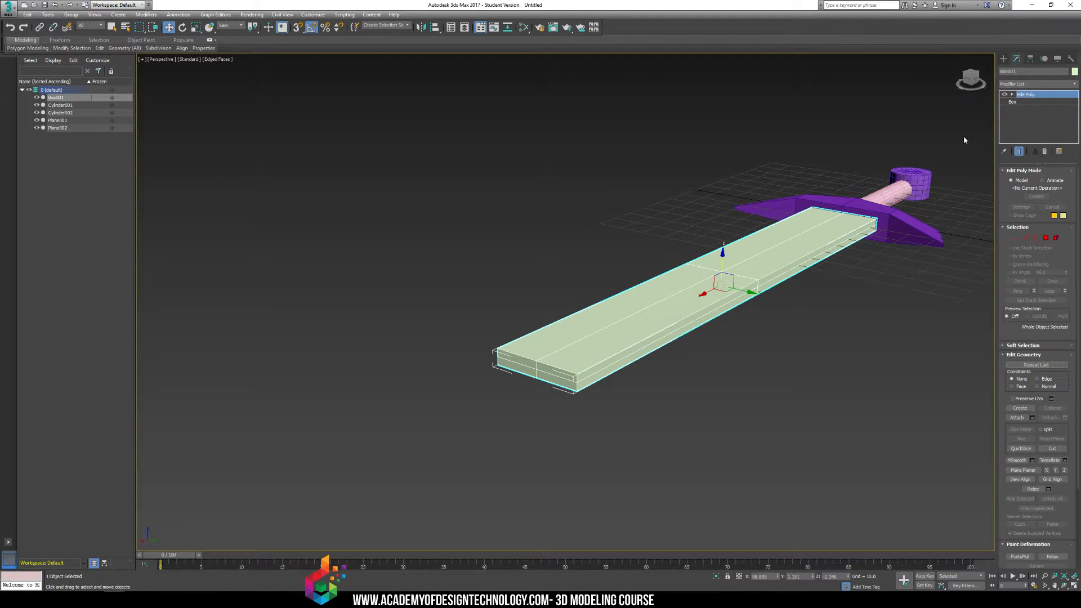
pyautogui.click(1011, 94)
pyautogui.click(1028, 102)
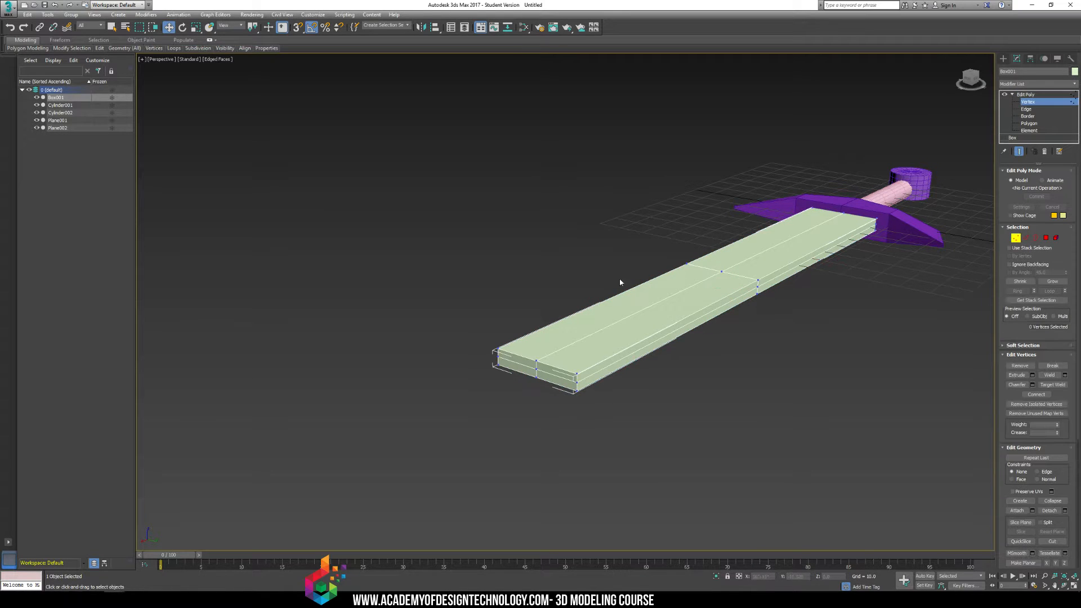
pyautogui.click(538, 369)
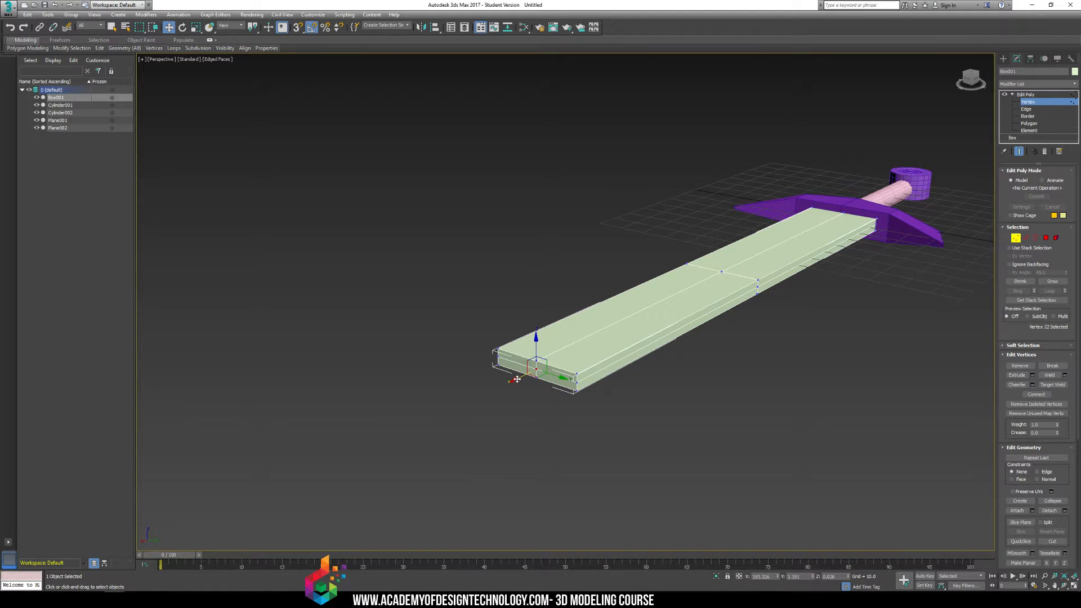
pyautogui.moveTo(517, 380); pyautogui.dragTo(512, 382)
pyautogui.keyDown('alt'); pyautogui.moveTo(512, 382); pyautogui.dragTo(670, 387, button='middle'); pyautogui.keyUp('alt')
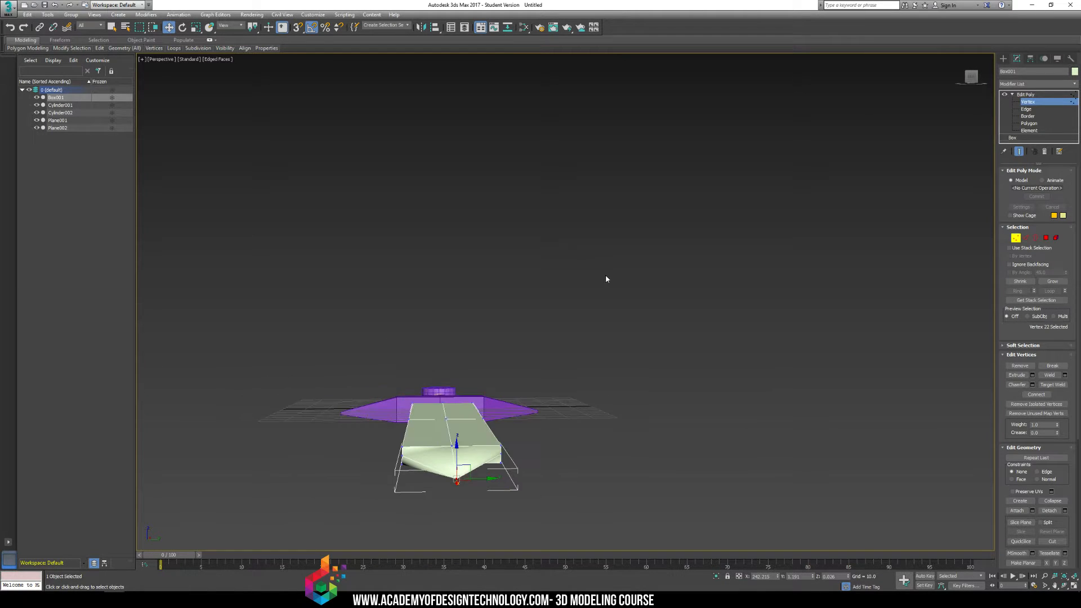
# - In the Left view, select the mid-height vertices along both blade sides and scale them outward horizontally to form pointed cutting edges
pyautogui.press('f')
pyautogui.moveTo(596, 278); pyautogui.dragTo(658, 300, button='middle')
pyautogui.scroll(-5, 534, 287)
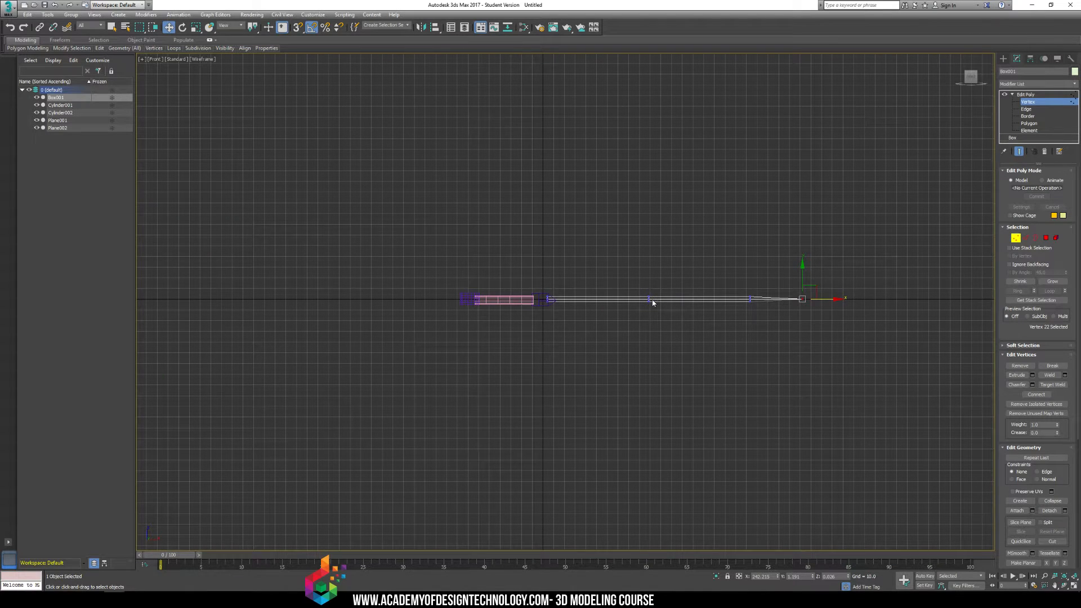
pyautogui.press('l')
pyautogui.scroll(6, 531, 289)
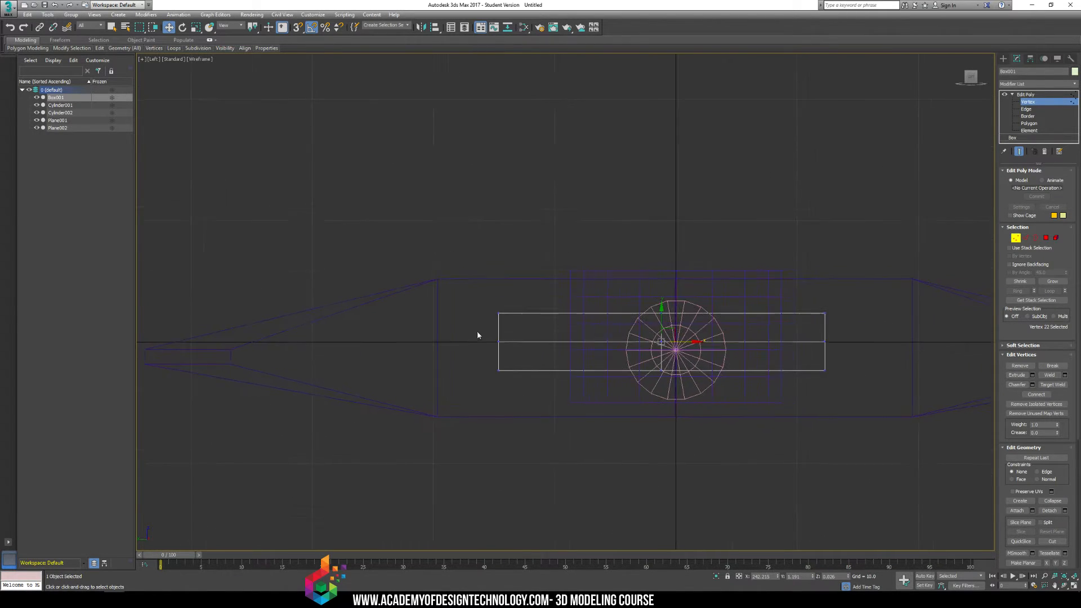
pyautogui.moveTo(817, 349); pyautogui.dragTo(815, 349)
pyautogui.press('r')
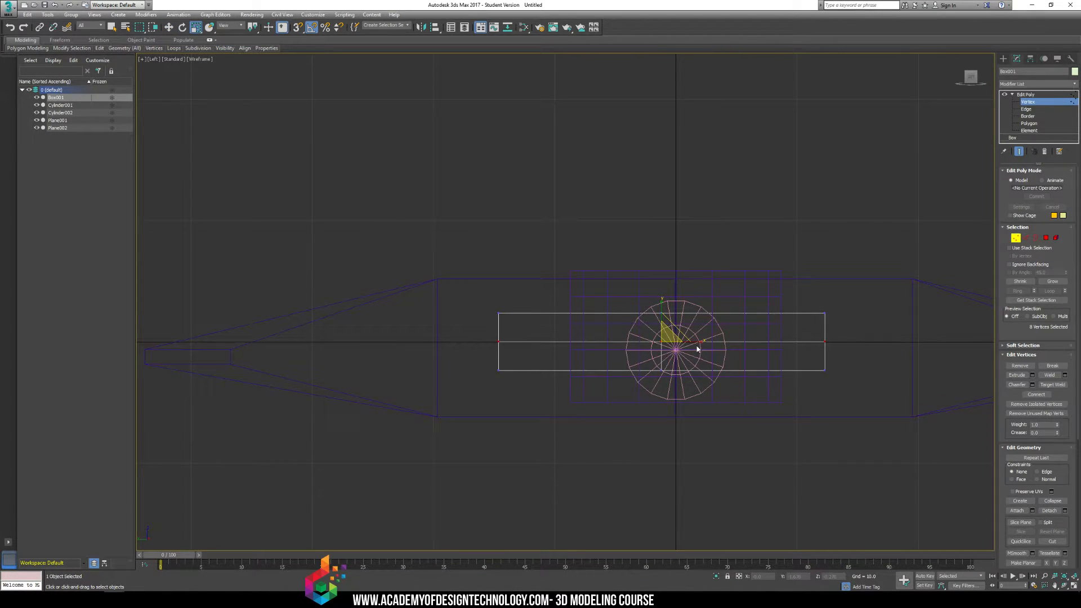
pyautogui.moveTo(695, 345); pyautogui.dragTo(714, 345)
pyautogui.click(698, 286)
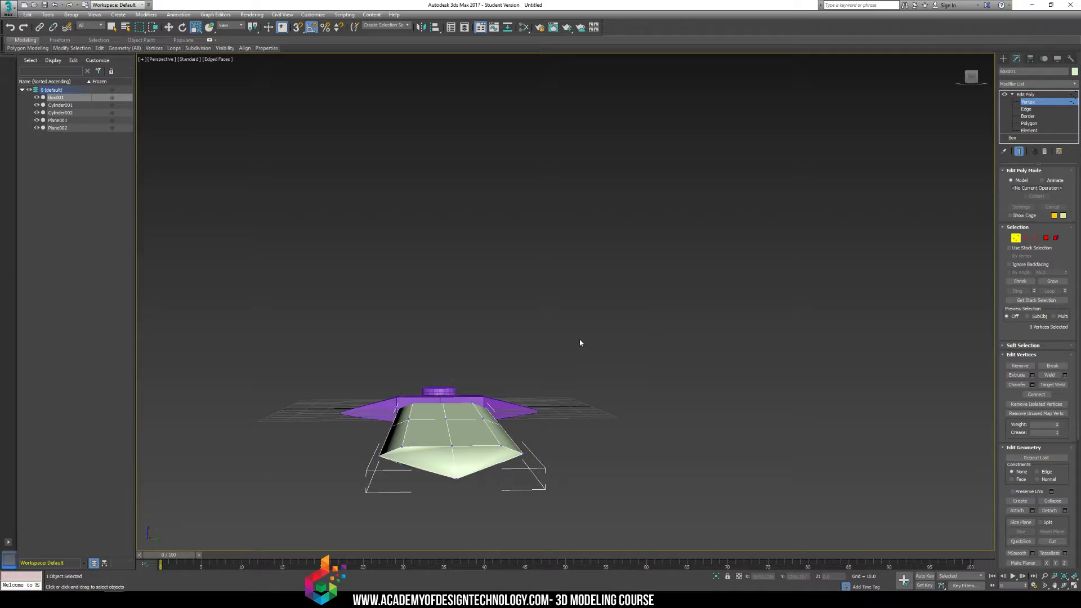
# - Select all polygons of the blade's lower half in the Left view and delete them
pyautogui.keyDown('alt'); pyautogui.moveTo(579, 340); pyautogui.dragTo(516, 315, button='middle'); pyautogui.keyUp('alt')
pyautogui.scroll(-4, 599, 274)
pyautogui.moveTo(723, 274); pyautogui.dragTo(422, 313, button='middle')
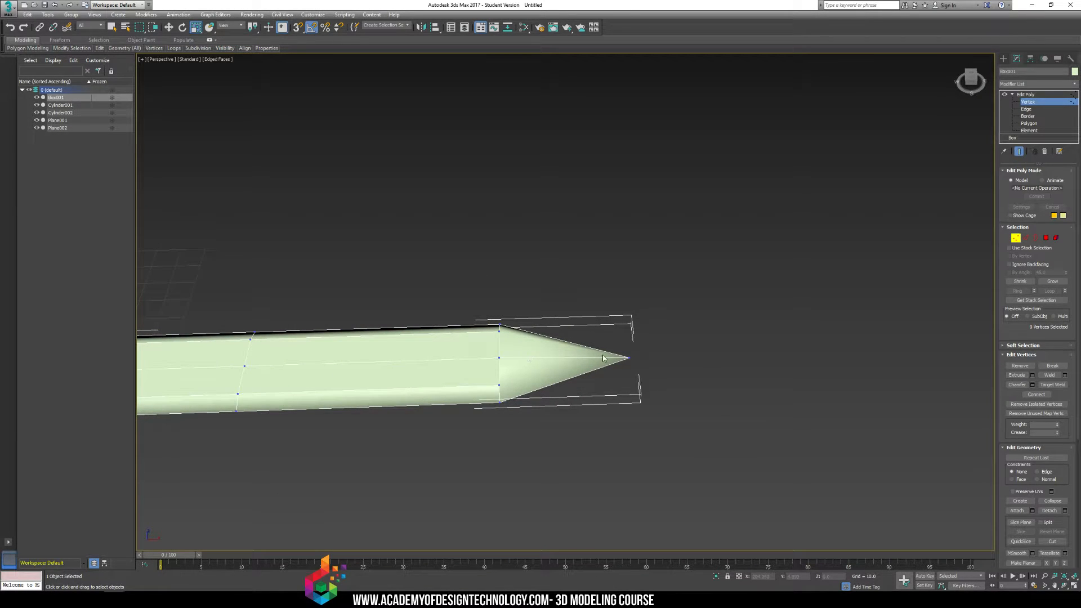
pyautogui.keyDown('alt'); pyautogui.moveTo(618, 360); pyautogui.dragTo(560, 250, button='middle'); pyautogui.keyUp('alt')
pyautogui.press('f')
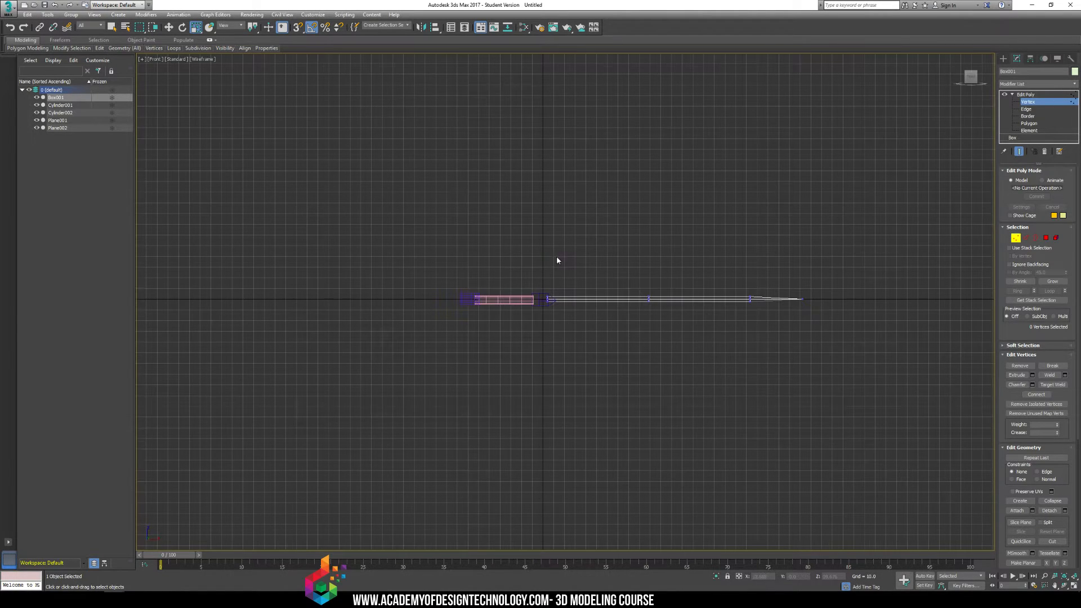
pyautogui.scroll(3, 495, 270)
pyautogui.press('l')
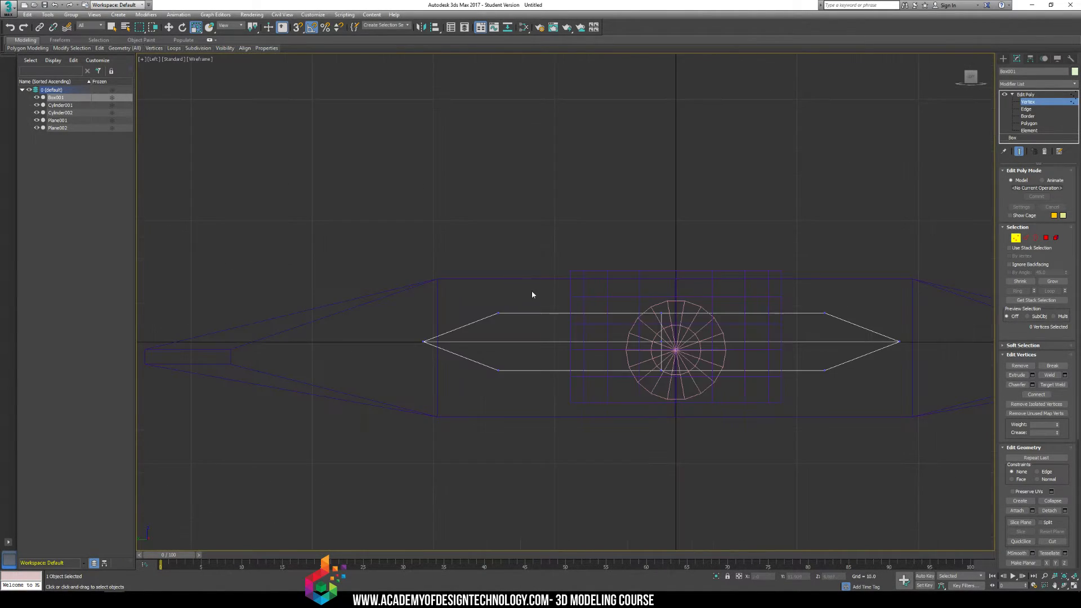
pyautogui.click(1028, 122)
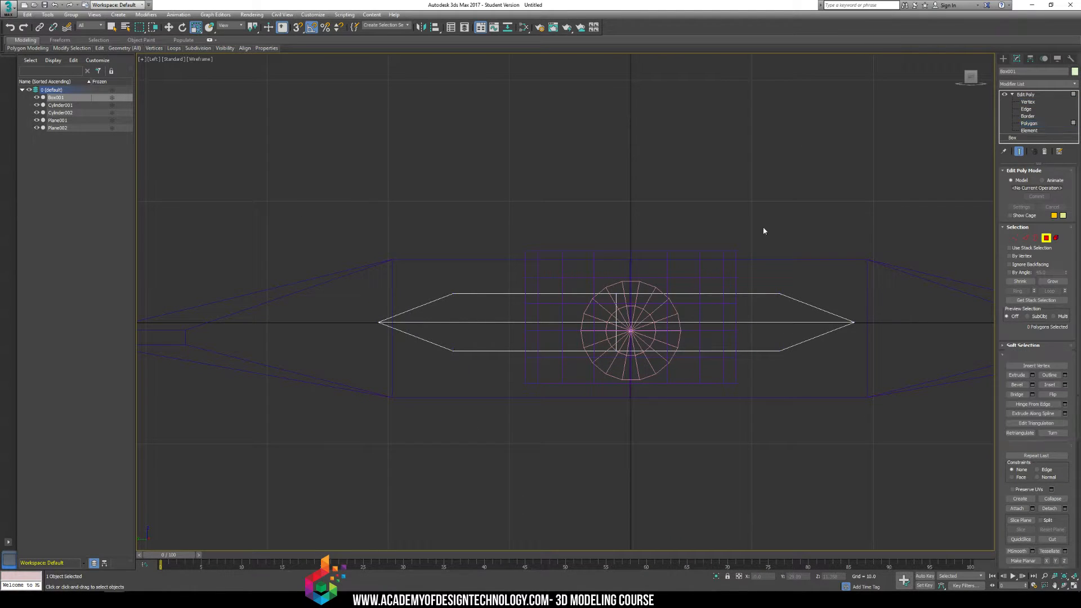
pyautogui.moveTo(929, 376); pyautogui.dragTo(923, 372)
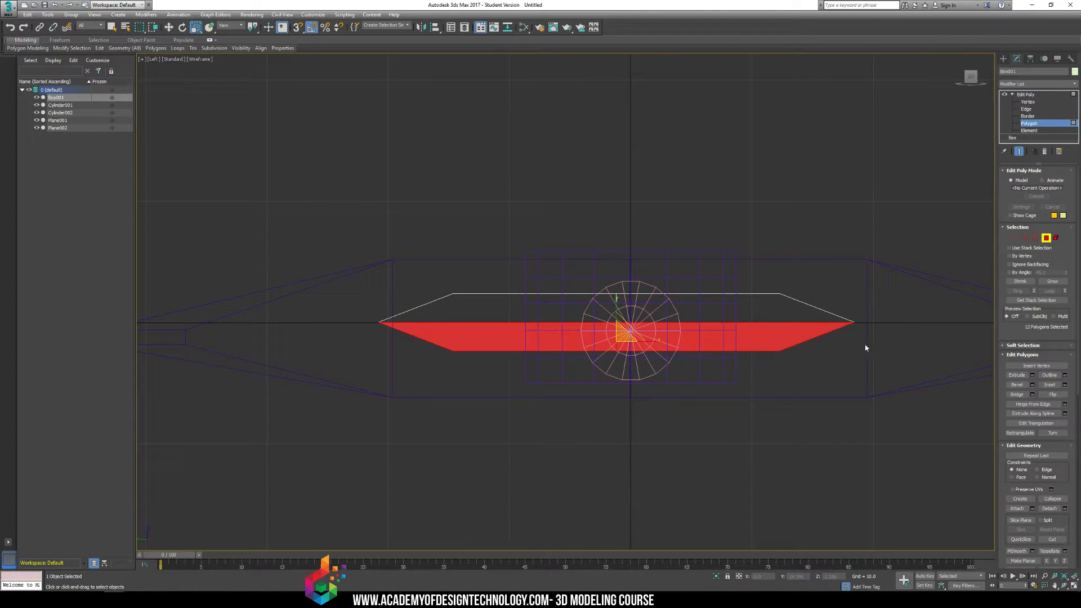
pyautogui.click(647, 327)
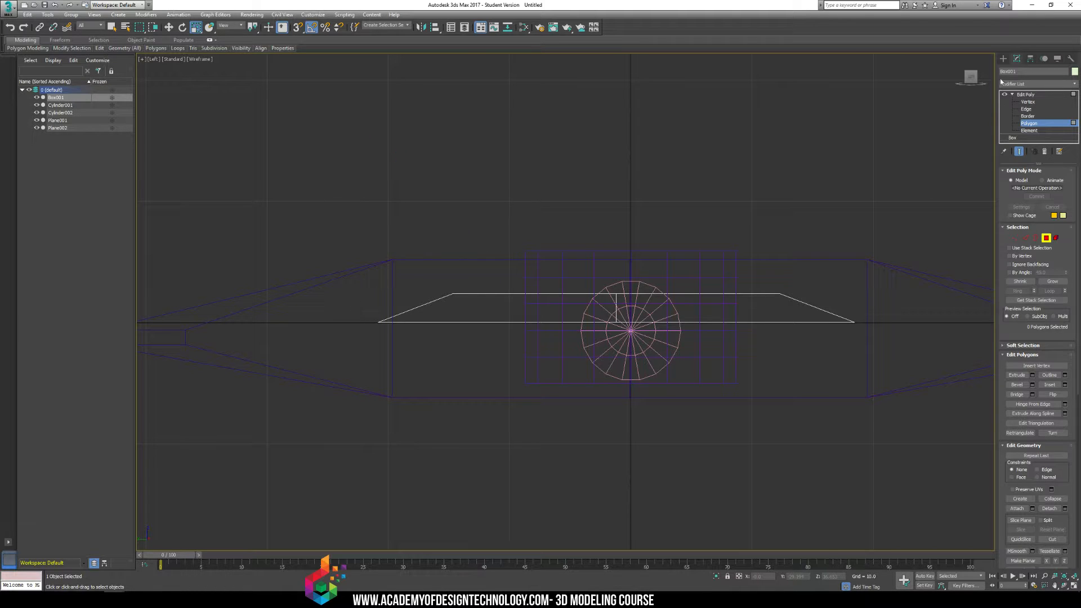
# - Mirror the remaining blade half on the Y axis as a Reference and move the clone up until its seam meets the original
pyautogui.click(1002, 58)
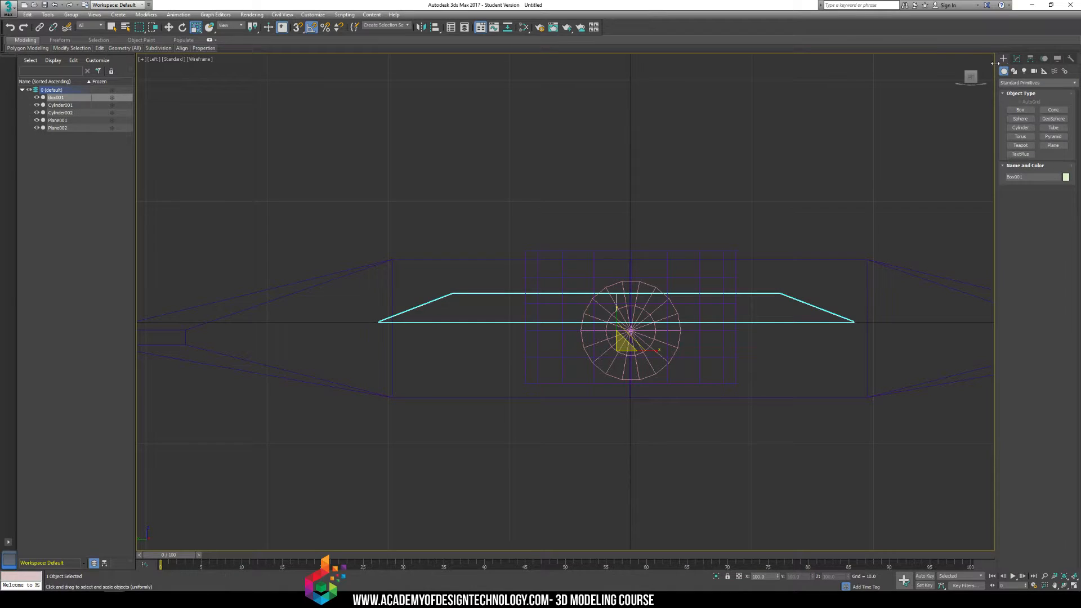
pyautogui.click(47, 15)
pyautogui.click(84, 155)
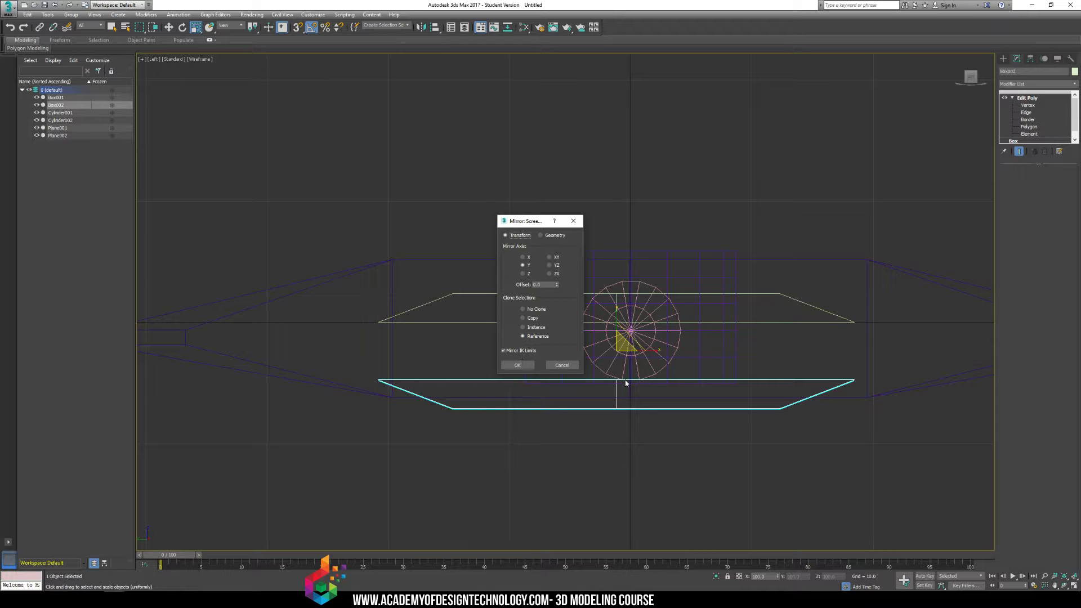
pyautogui.click(517, 365)
pyautogui.press('w')
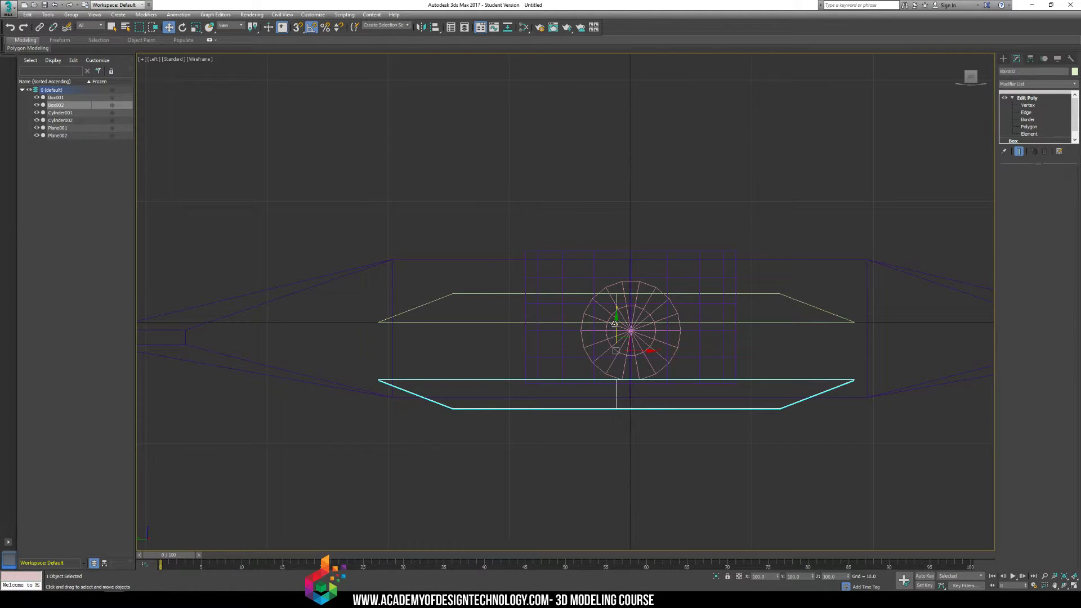
pyautogui.moveTo(614, 330); pyautogui.dragTo(621, 273)
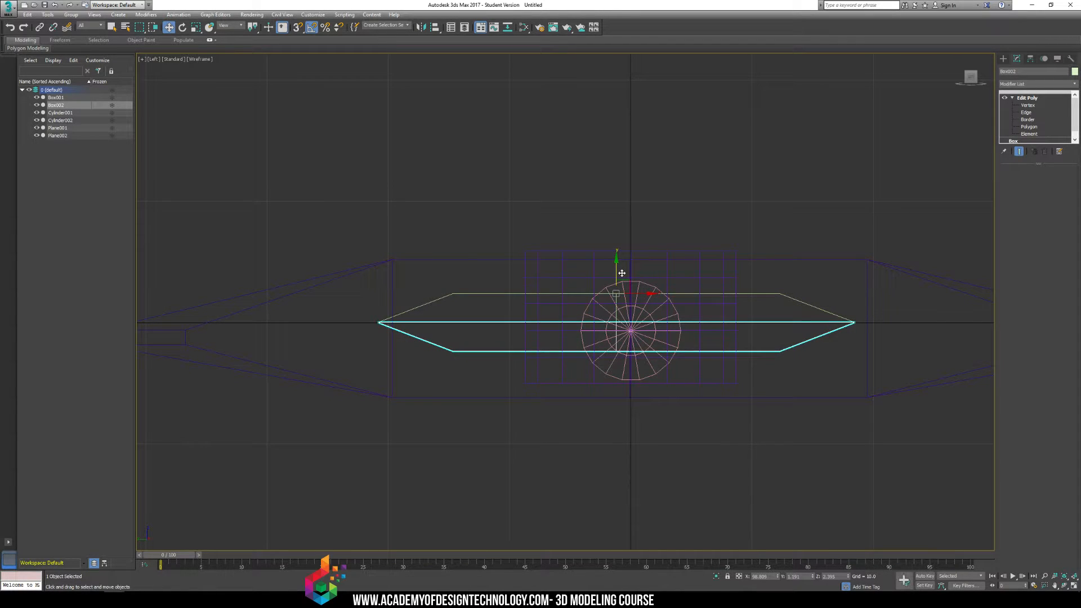
pyautogui.click(634, 210)
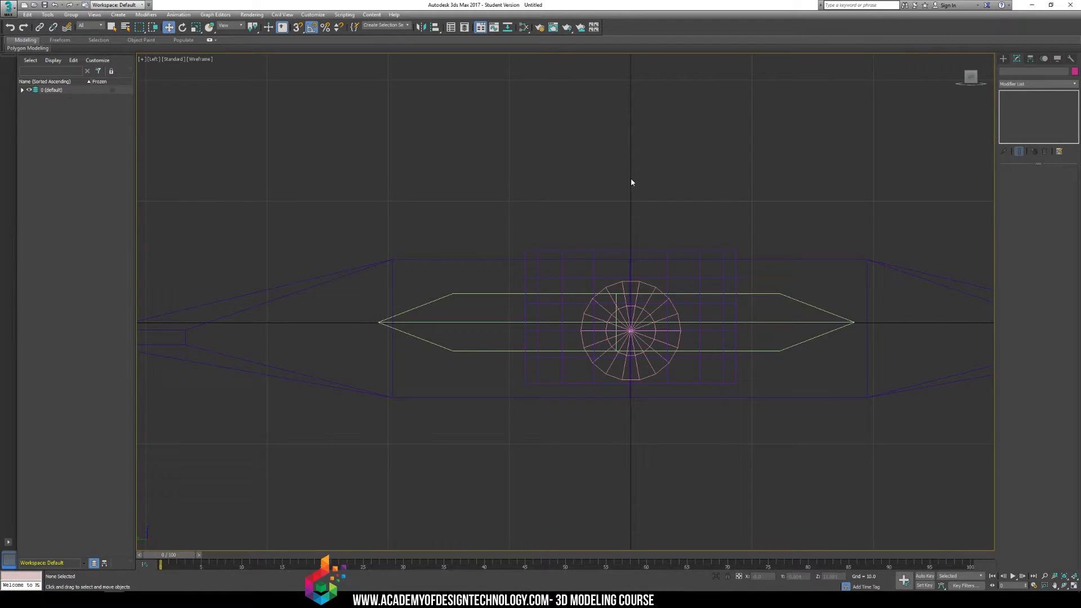
# - Return to the Perspective view, select the original blade half and examine the edges and facets around the blade's tip
pyautogui.press('p')
pyautogui.keyDown('alt'); pyautogui.moveTo(599, 259); pyautogui.dragTo(612, 374, button='middle'); pyautogui.keyUp('alt')
pyautogui.click(612, 375)
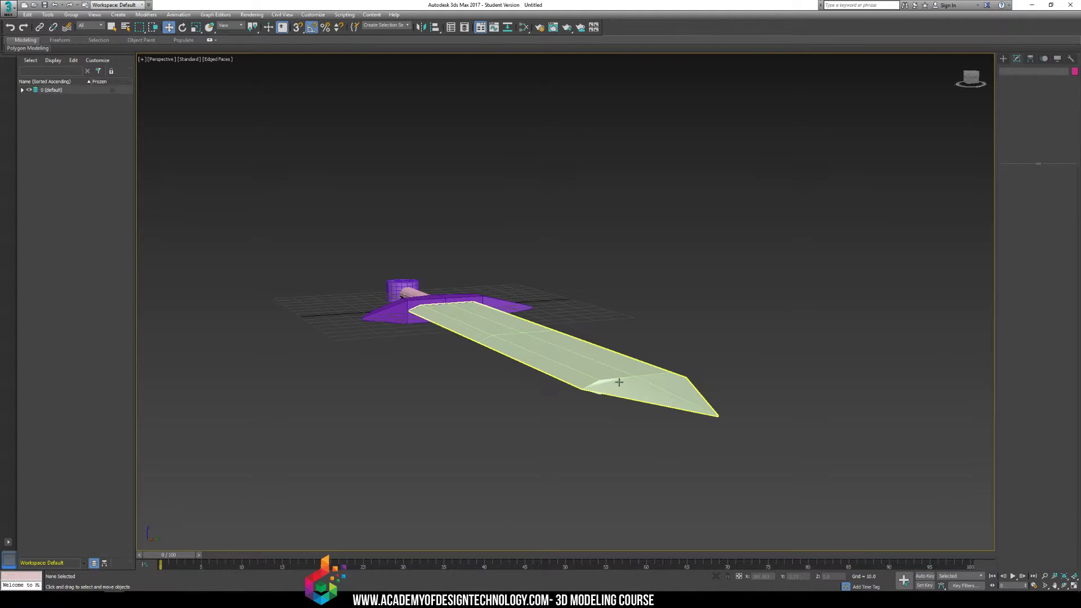
pyautogui.scroll(3, 586, 339)
pyautogui.moveTo(586, 340); pyautogui.dragTo(514, 272, button='middle')
pyautogui.scroll(5, 514, 272)
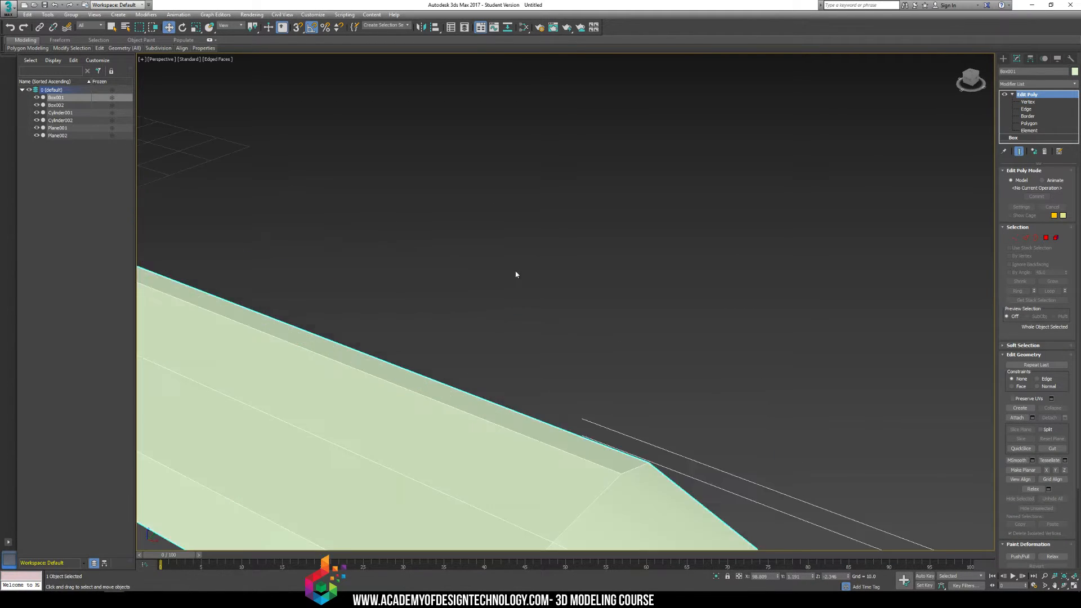
pyautogui.moveTo(596, 340); pyautogui.dragTo(652, 208, button='middle')
pyautogui.scroll(-4, 649, 208)
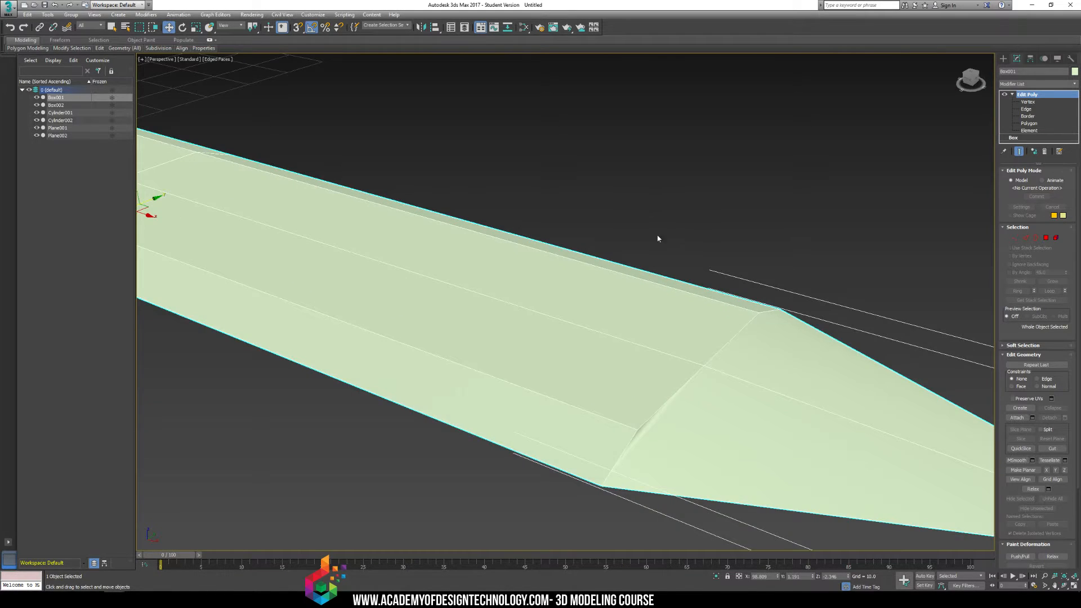
pyautogui.moveTo(766, 316); pyautogui.dragTo(601, 255, button='middle')
pyautogui.moveTo(608, 295); pyautogui.dragTo(581, 236, button='middle')
pyautogui.scroll(-3, 582, 235)
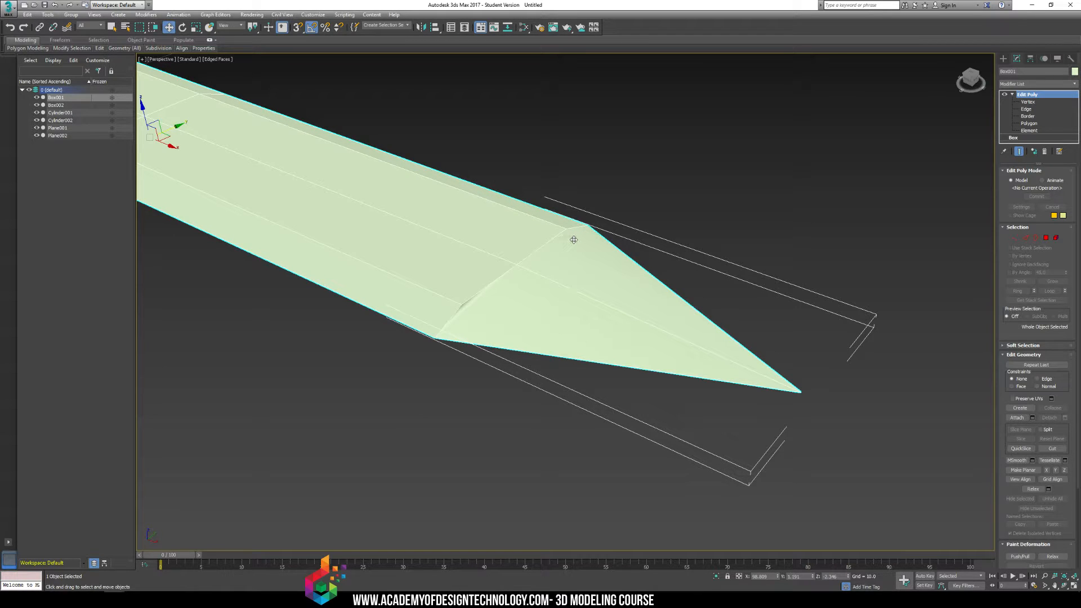
pyautogui.moveTo(579, 238)
pyautogui.keyDown('alt'); pyautogui.mouseDown(button='middle')
pyautogui.moveTo(574, 256)
pyautogui.moveTo(600, 239)
pyautogui.moveTo(577, 231)
pyautogui.moveTo(580, 241)
pyautogui.mouseUp(button='middle'); pyautogui.keyUp('alt')
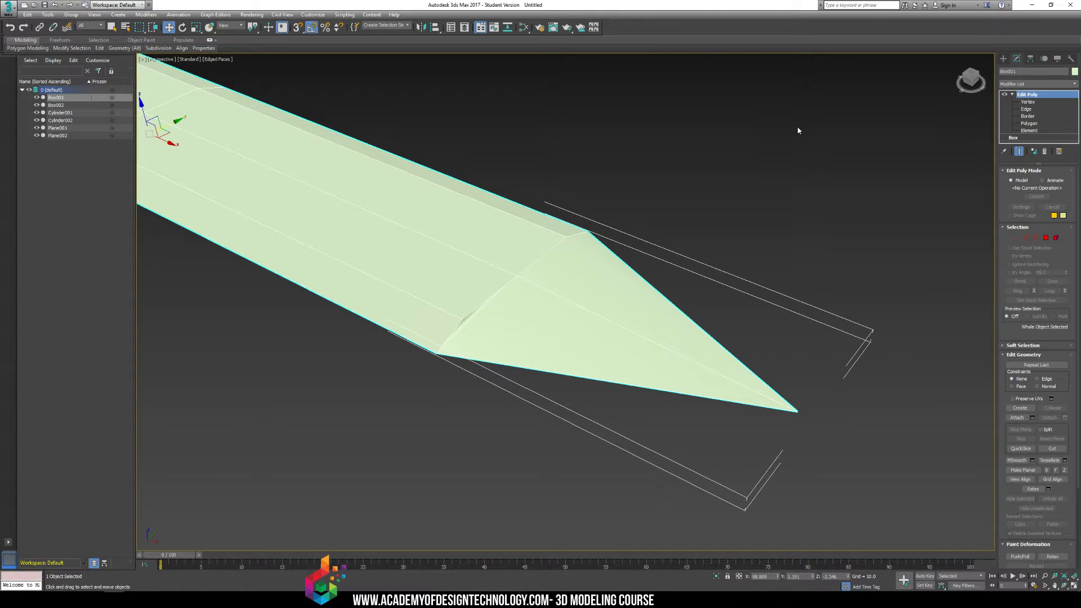
# - Select both blade halves and set their object colour to dark blue, then reselect only the original half
pyautogui.moveTo(750, 156); pyautogui.dragTo(558, 403)
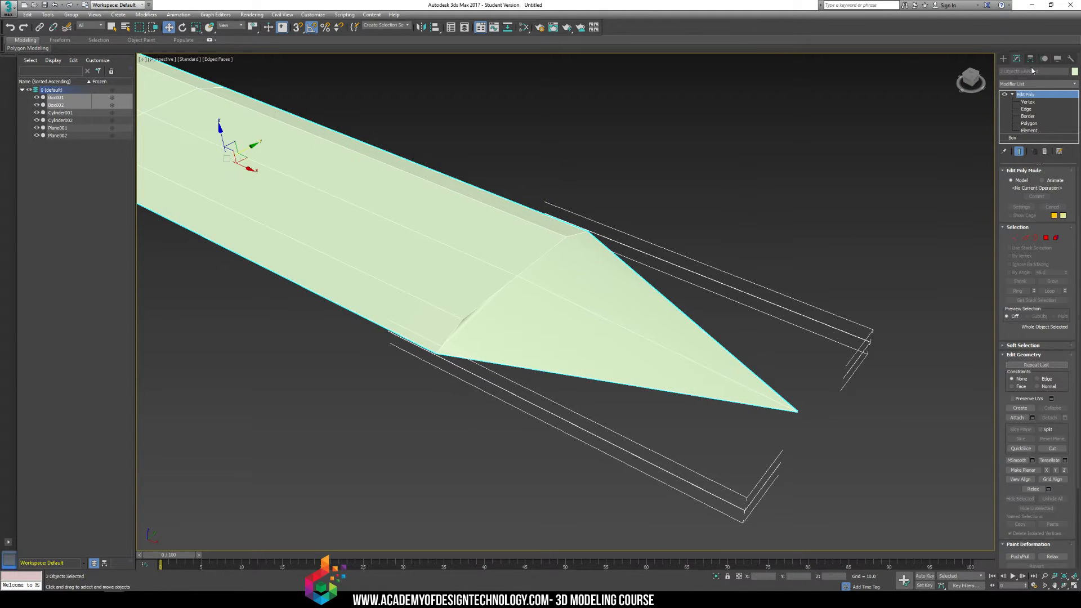
pyautogui.click(1074, 71)
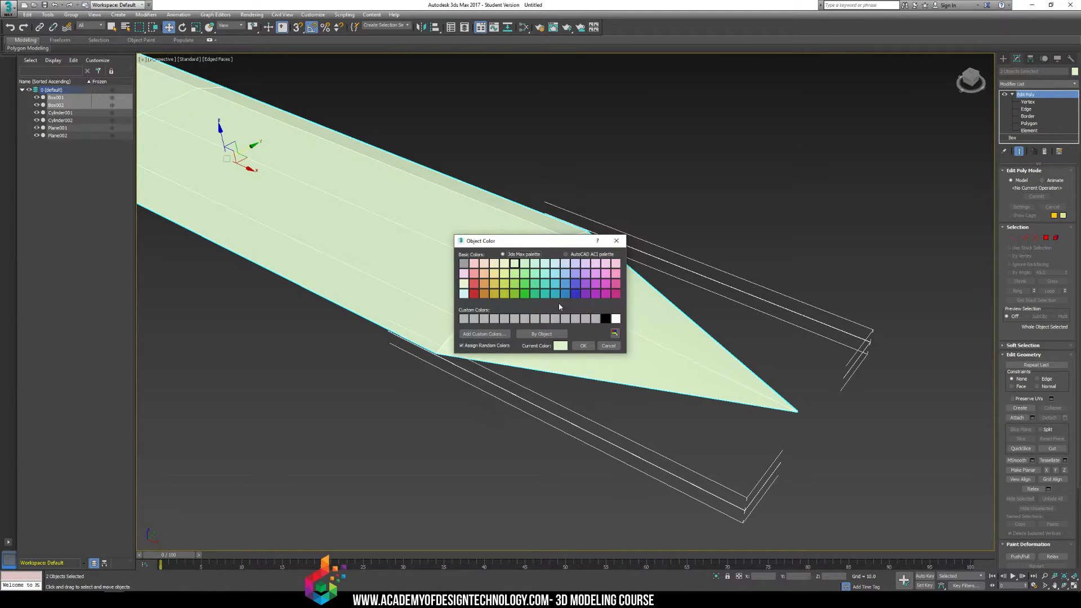
pyautogui.click(575, 293)
pyautogui.click(583, 345)
pyautogui.moveTo(754, 197); pyautogui.dragTo(622, 295)
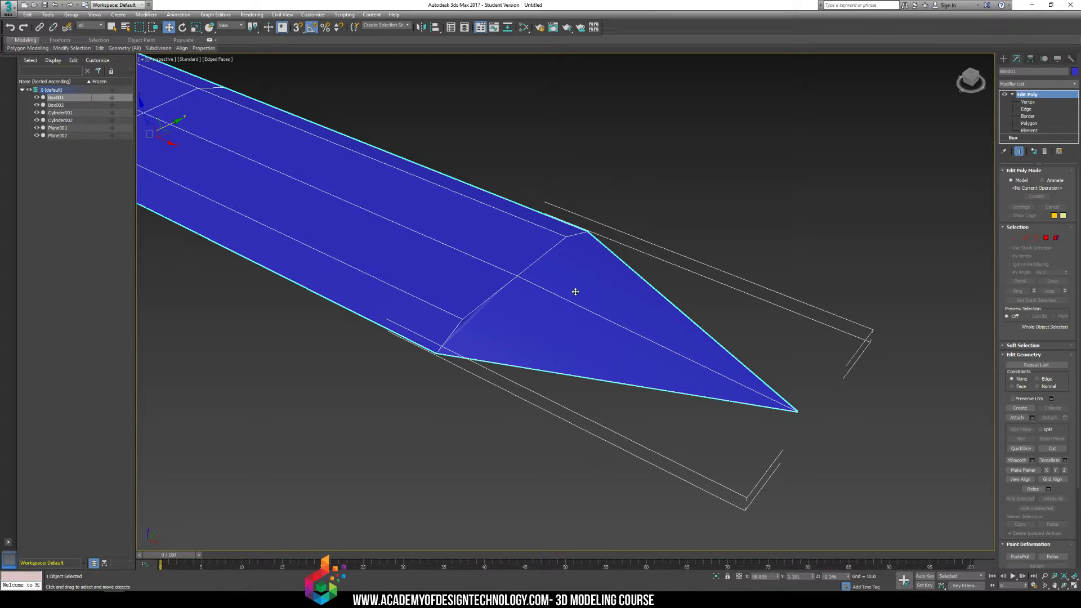
pyautogui.moveTo(564, 299); pyautogui.dragTo(651, 301, button='middle')
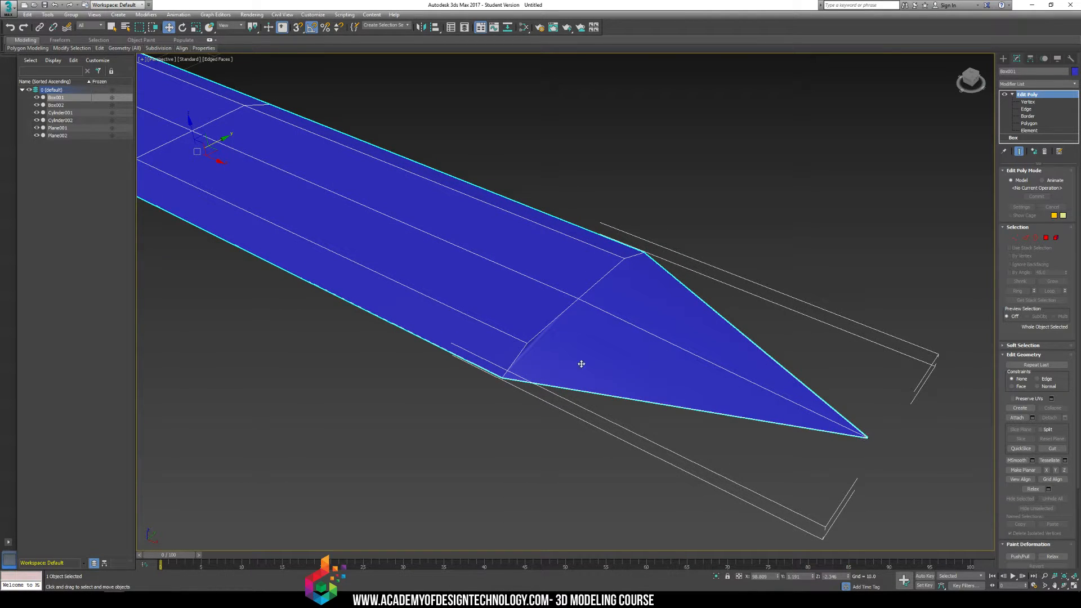
pyautogui.keyDown('alt'); pyautogui.moveTo(579, 362); pyautogui.dragTo(650, 355, button='middle'); pyautogui.keyUp('alt')
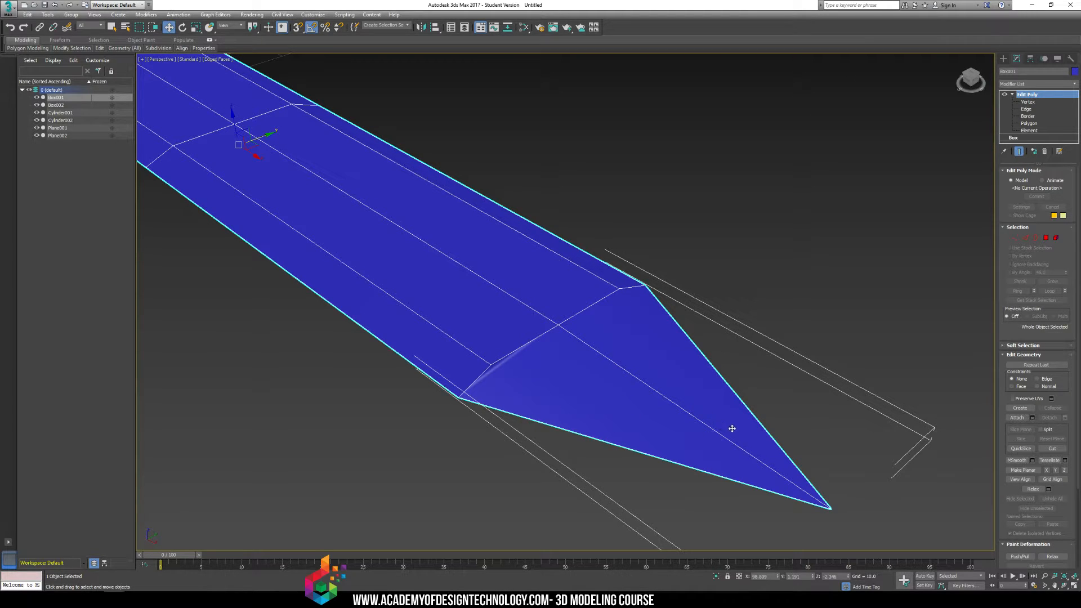
# - Cut new edges on the blade tip from both inner bevel corners to a common point on the centre ridge
pyautogui.scroll(5, 527, 322)
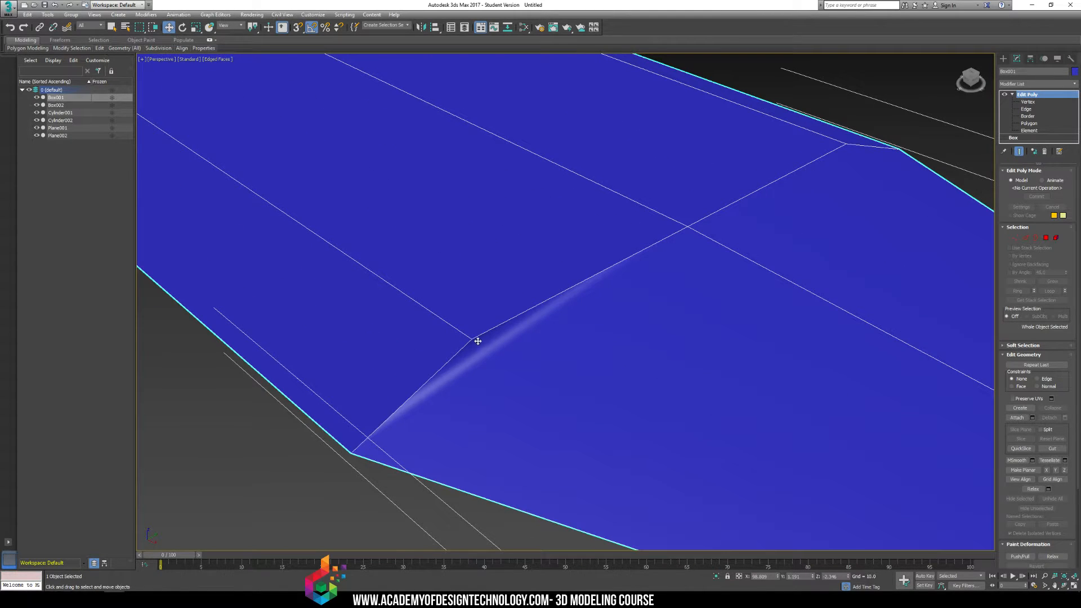
pyautogui.scroll(-4, 531, 354)
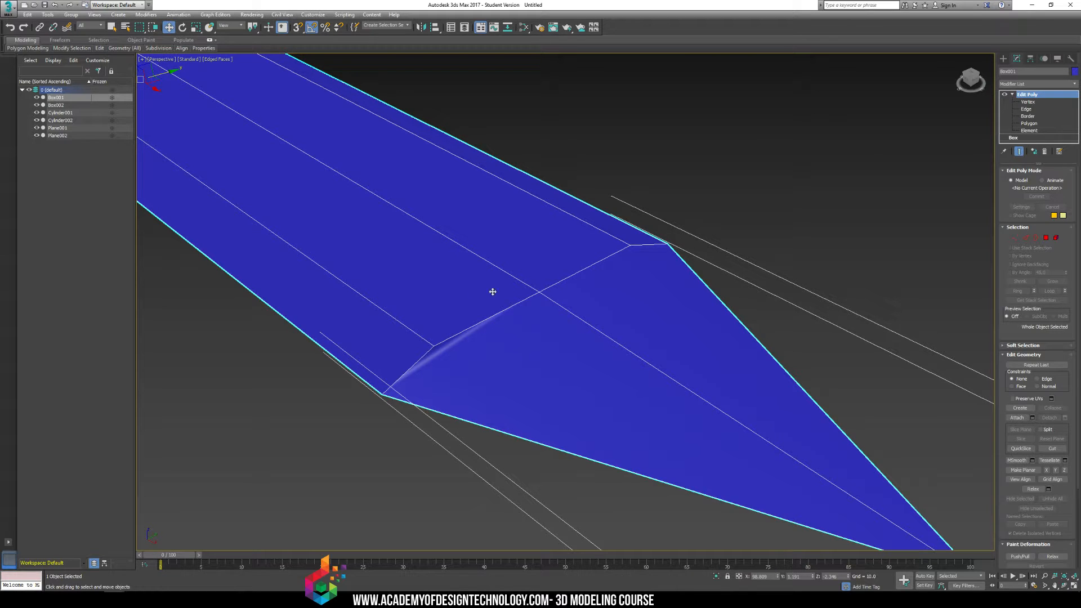
pyautogui.scroll(-4, 485, 316)
pyautogui.scroll(3, 601, 371)
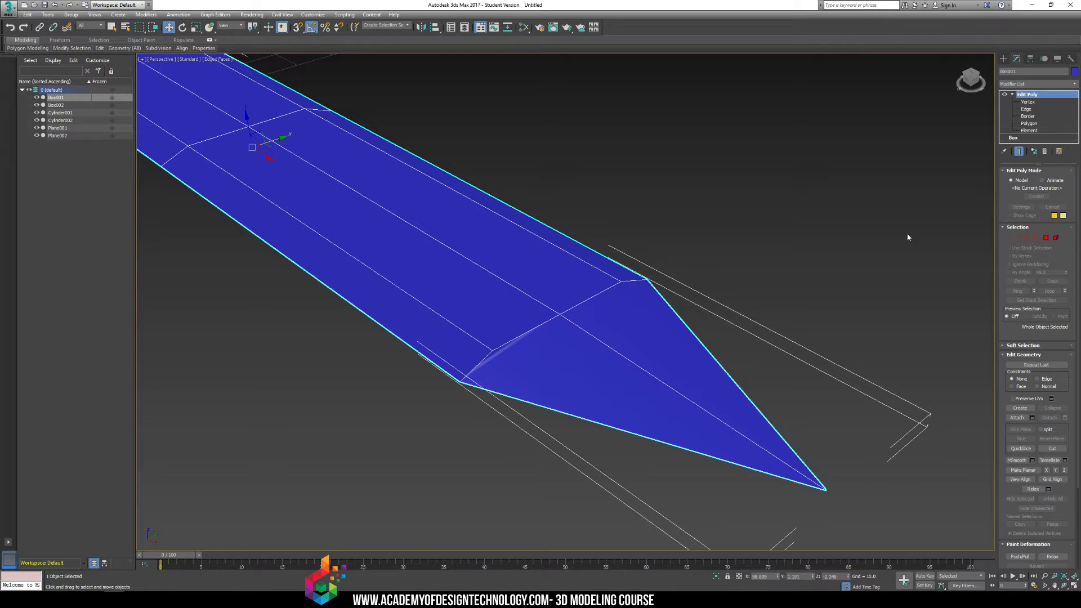
pyautogui.click(1028, 123)
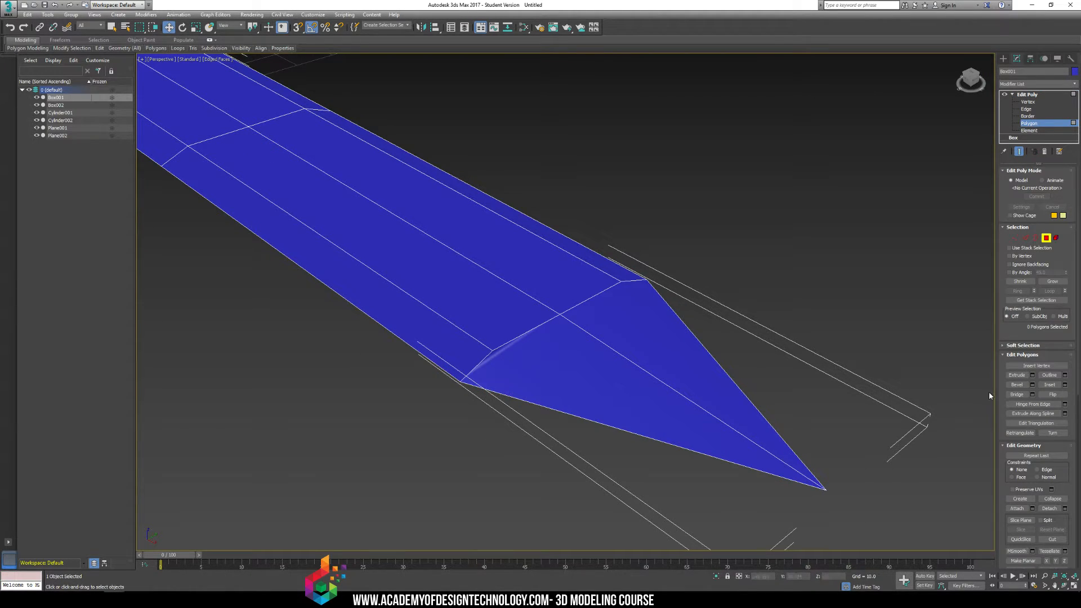
pyautogui.moveTo(1002, 405); pyautogui.dragTo(1003, 339)
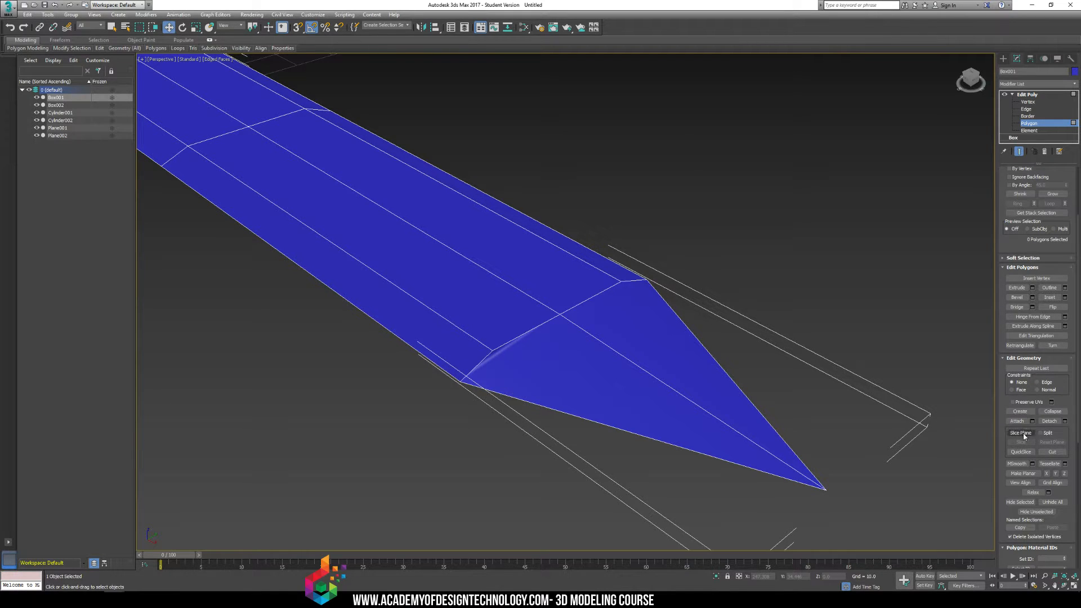
pyautogui.click(1051, 452)
pyautogui.click(493, 351)
pyautogui.click(711, 414)
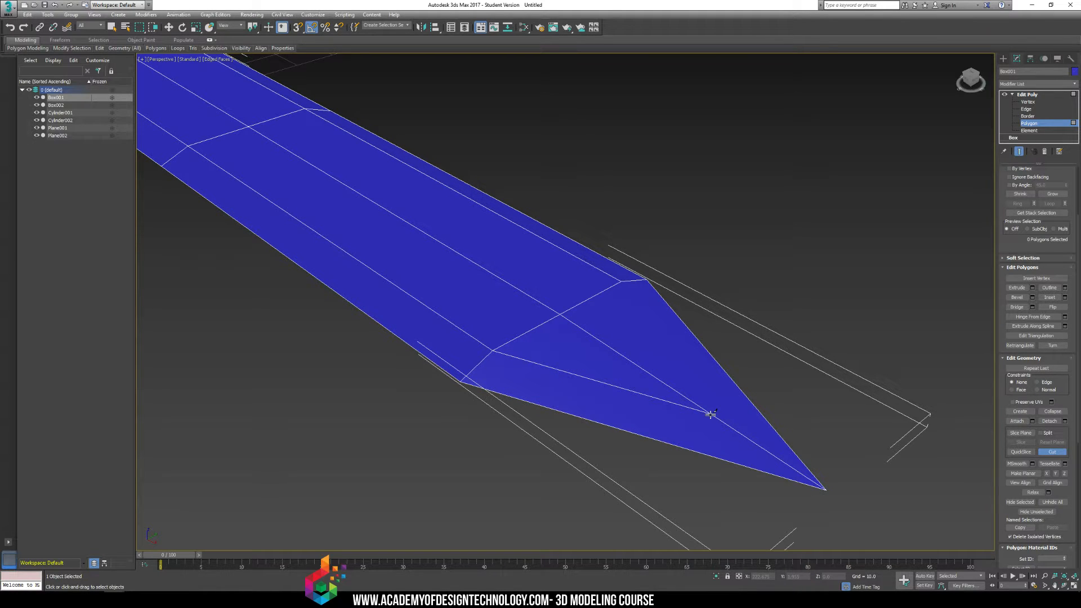
pyautogui.click(622, 281)
# - Examine the recut blade tip from several angles, with edged faces both hidden and shown
pyautogui.keyDown('alt'); pyautogui.moveTo(660, 278); pyautogui.dragTo(579, 405, button='middle'); pyautogui.keyUp('alt')
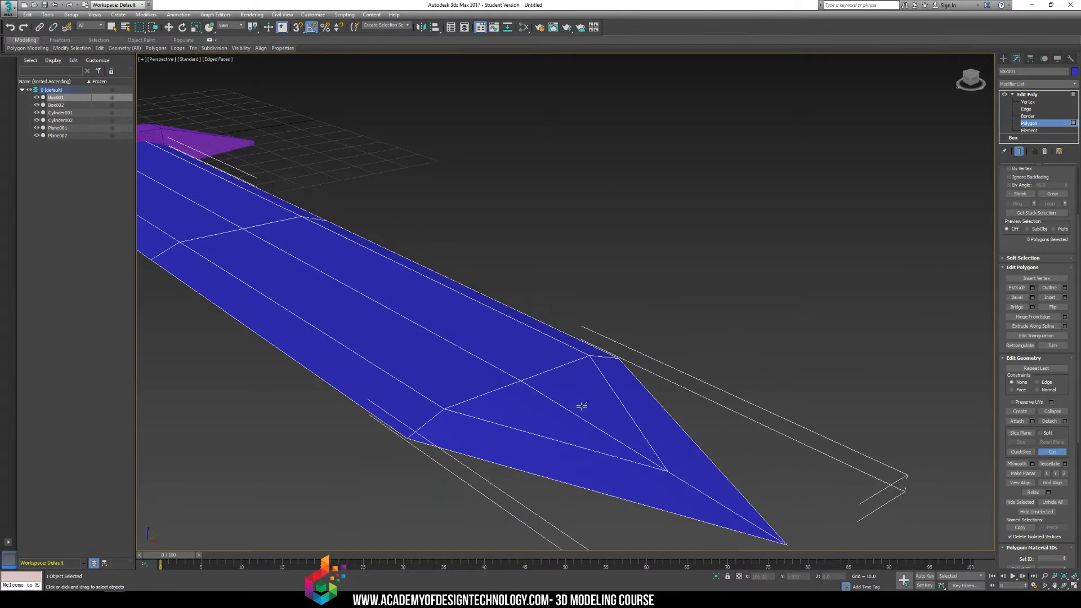
pyautogui.keyDown('alt'); pyautogui.moveTo(464, 390); pyautogui.dragTo(485, 410, button='middle'); pyautogui.keyUp('alt')
pyautogui.moveTo(632, 422); pyautogui.dragTo(717, 364, button='middle')
pyautogui.keyDown('alt'); pyautogui.moveTo(722, 165); pyautogui.dragTo(642, 266, button='middle'); pyautogui.keyUp('alt')
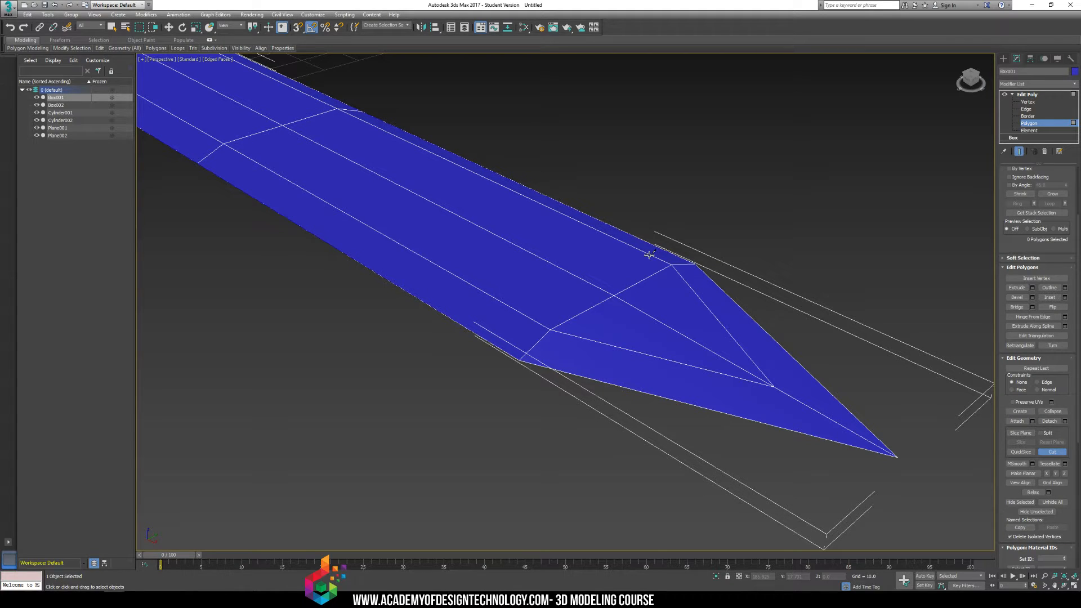
pyautogui.press('F4')
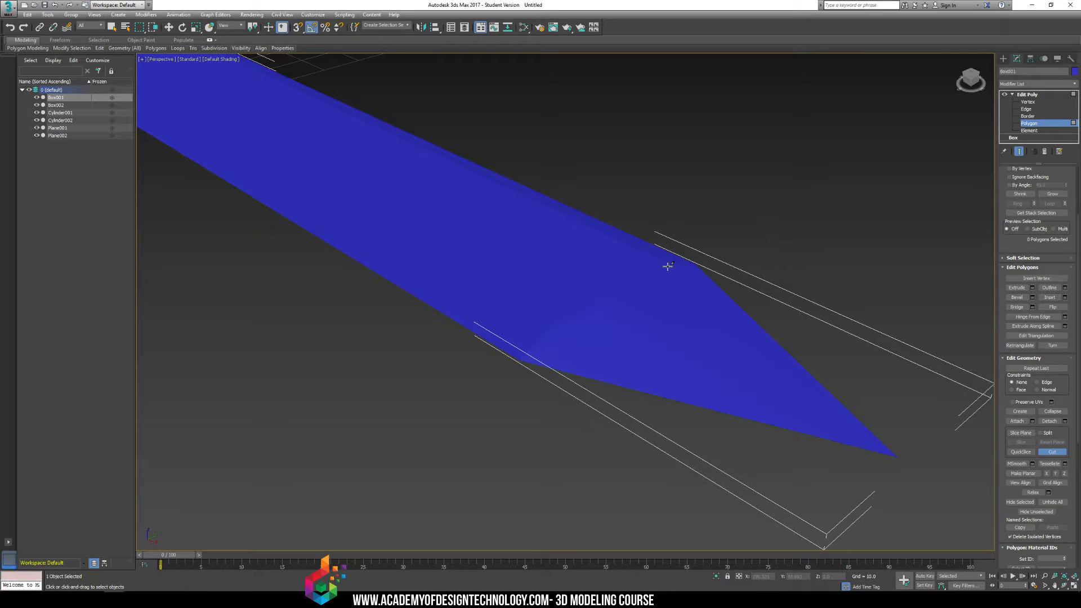
pyautogui.press('F4')
pyautogui.moveTo(605, 304); pyautogui.dragTo(616, 416, button='middle')
pyautogui.scroll(-4, 664, 304)
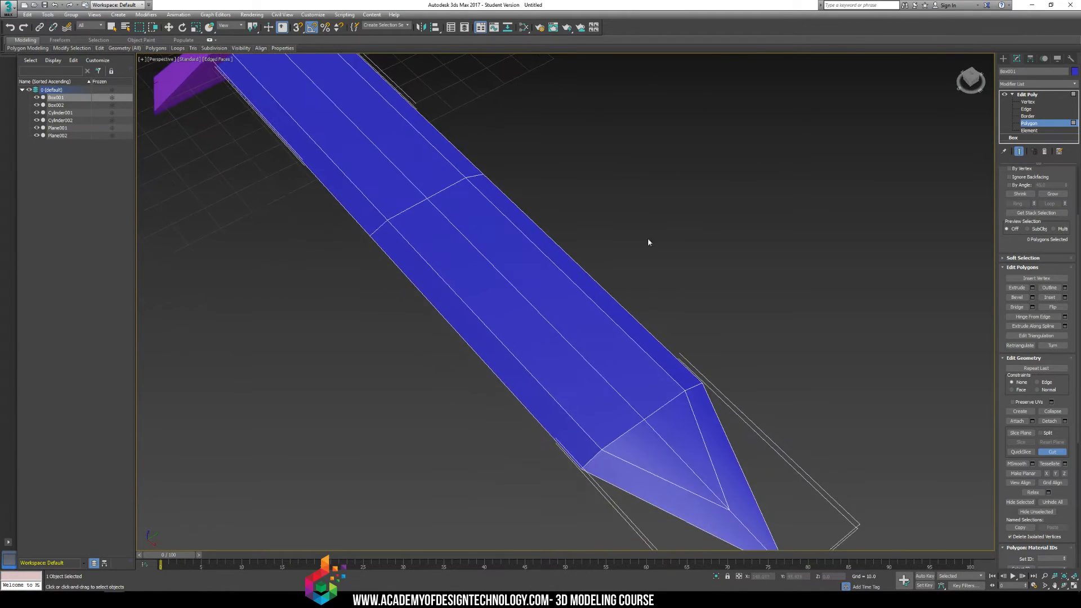
pyautogui.keyDown('alt'); pyautogui.moveTo(646, 241); pyautogui.dragTo(628, 252, button='middle'); pyautogui.keyUp('alt')
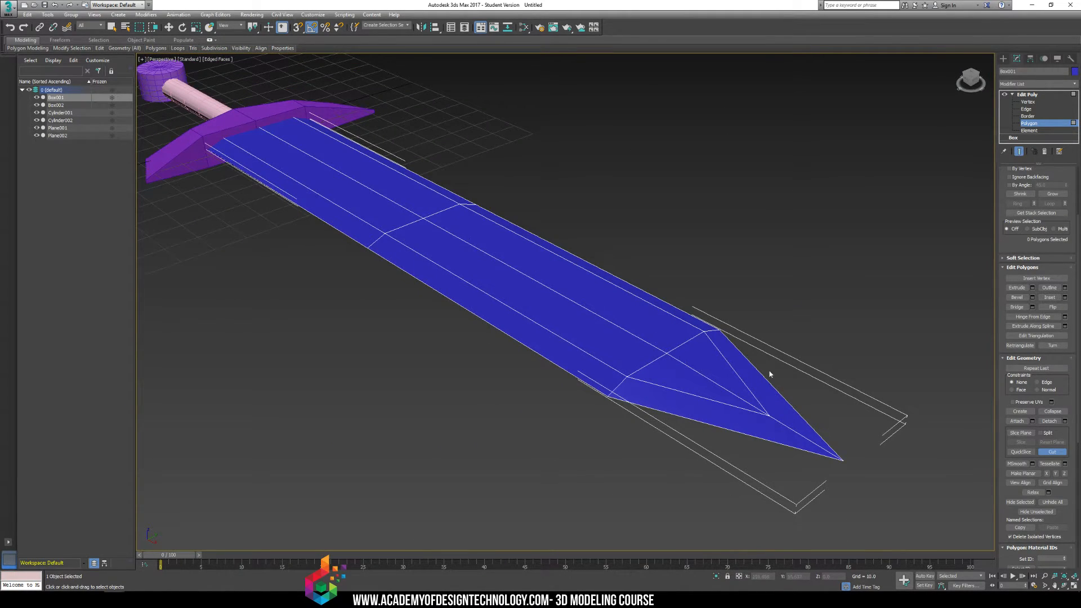
pyautogui.scroll(2, 636, 311)
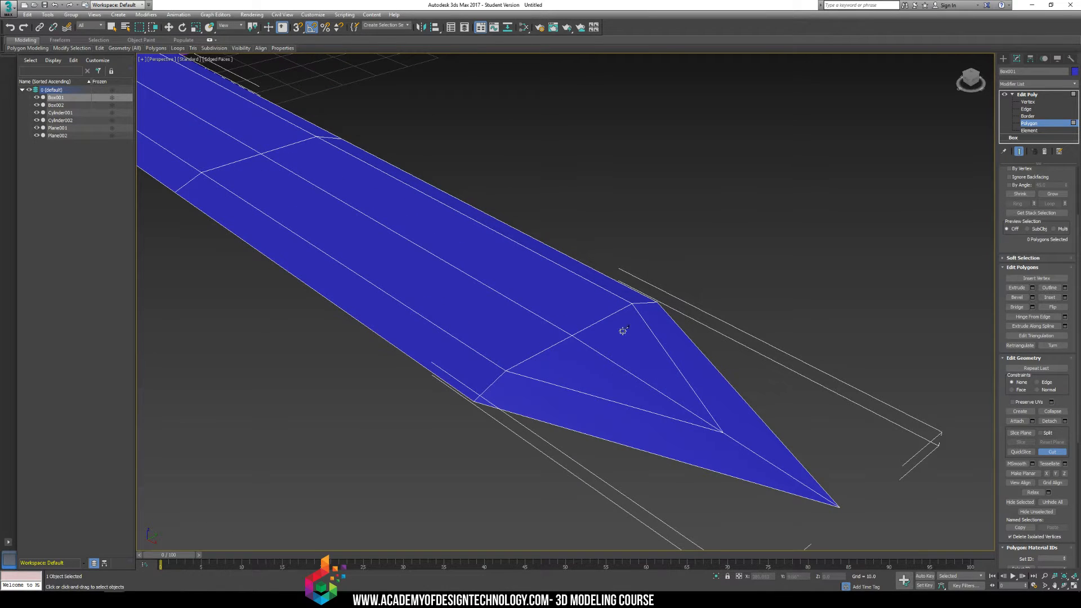
# - Hide the edged faces and select the bevel polygons along each long edge of the blade in turn to identify them
pyautogui.press('F4')
pyautogui.moveTo(582, 246)
pyautogui.keyDown('alt'); pyautogui.mouseDown(button='middle')
pyautogui.moveTo(700, 297)
pyautogui.moveTo(805, 290)
pyautogui.moveTo(794, 302)
pyautogui.moveTo(678, 276)
pyautogui.moveTo(763, 315)
pyautogui.mouseUp(button='middle'); pyautogui.keyUp('alt')
pyautogui.moveTo(774, 235)
pyautogui.mouseDown(button='middle')
pyautogui.moveTo(703, 249)
pyautogui.moveTo(692, 273)
pyautogui.moveTo(830, 101)
pyautogui.mouseUp(button='middle')
pyautogui.moveTo(563, 340); pyautogui.dragTo(668, 218, button='middle')
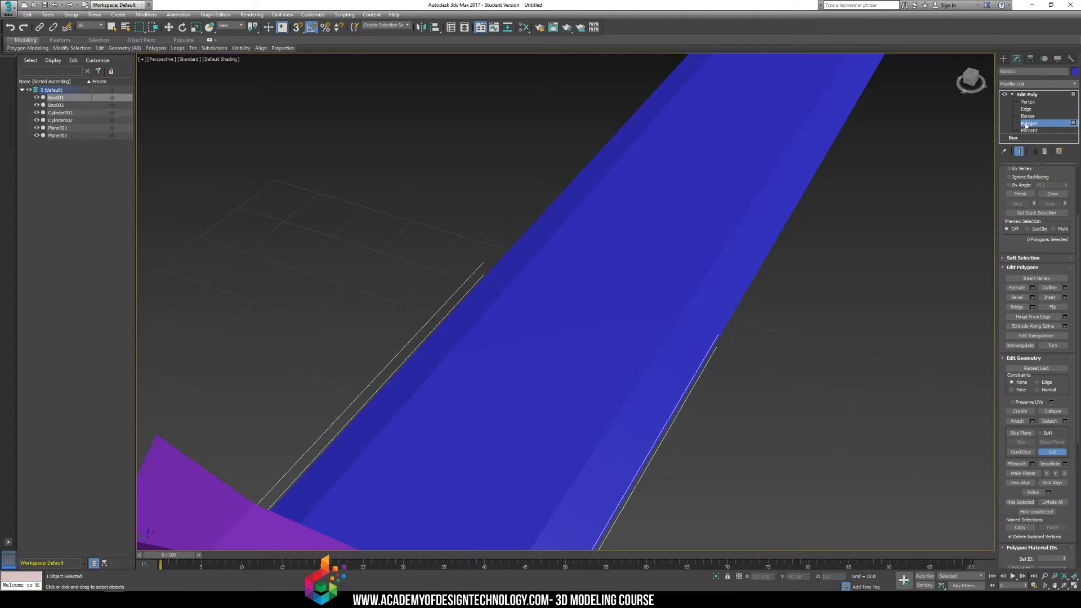
pyautogui.press('w')
pyautogui.click(688, 337)
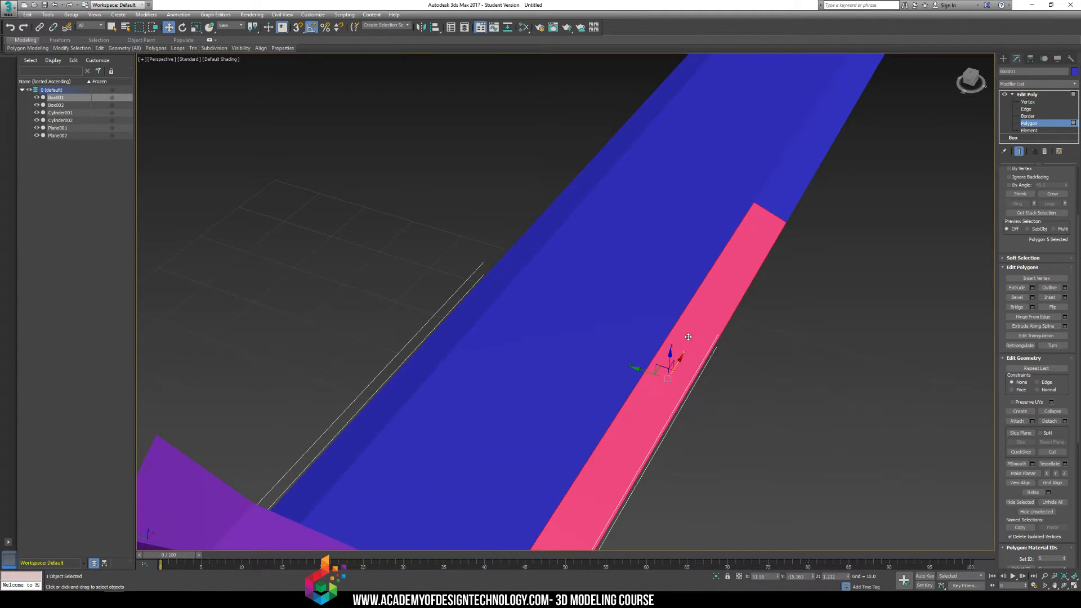
pyautogui.keyDown('ctrl'); pyautogui.click(783, 179); pyautogui.keyUp('ctrl')
pyautogui.click(661, 107)
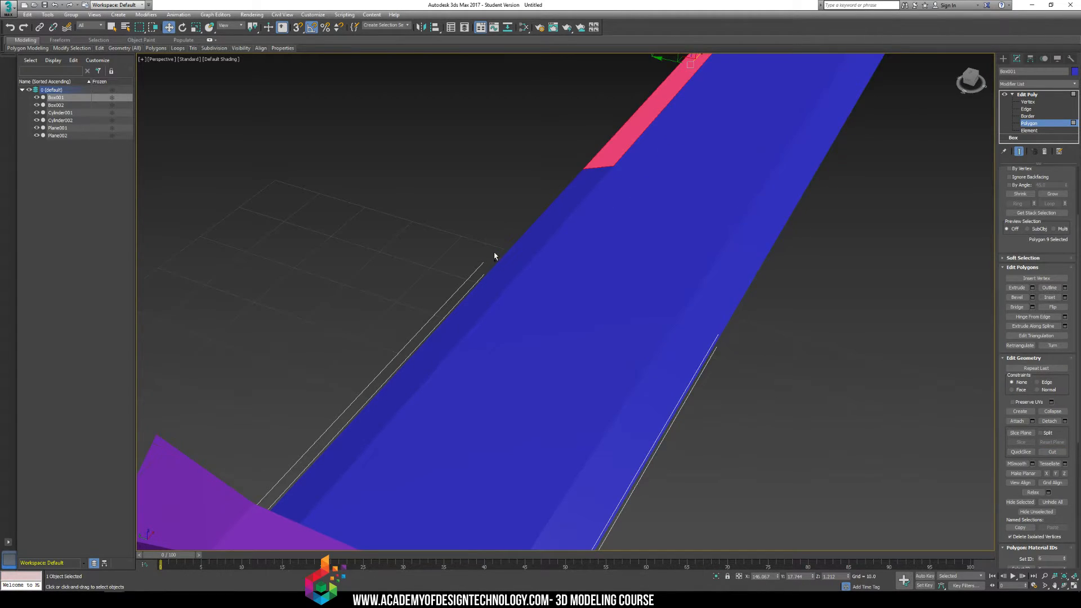
pyautogui.keyDown('ctrl'); pyautogui.click(514, 253); pyautogui.keyUp('ctrl')
# - Select the four flat polygons on the blade's face between the bevels
pyautogui.click(590, 273)
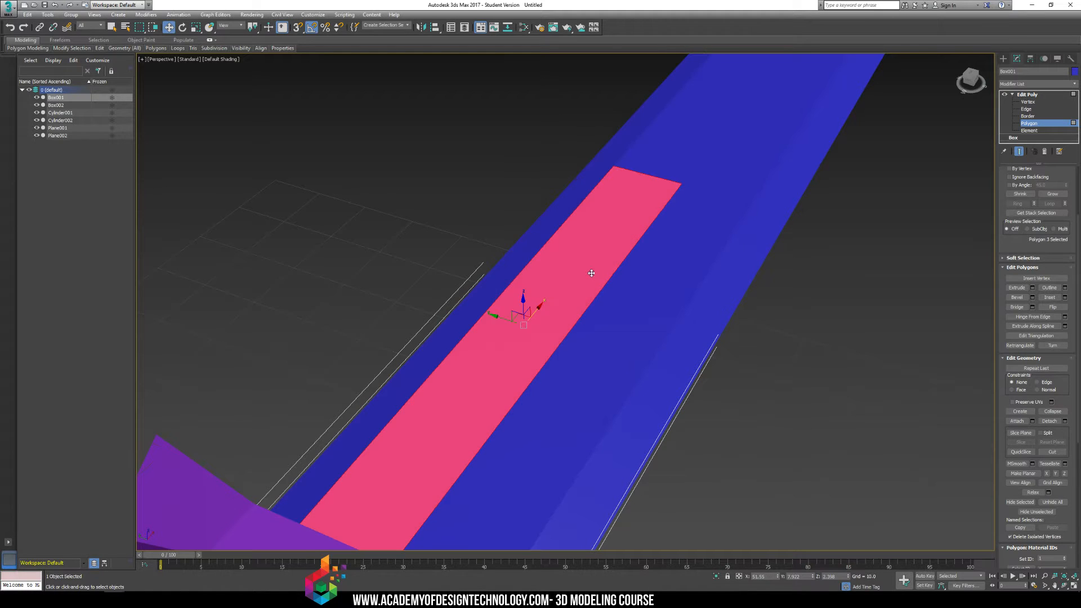
pyautogui.scroll(2, 758, 119)
pyautogui.moveTo(758, 118); pyautogui.dragTo(679, 220, button='middle')
pyautogui.keyDown('ctrl'); pyautogui.click(670, 244); pyautogui.keyUp('ctrl')
pyautogui.keyDown('ctrl'); pyautogui.click(638, 233); pyautogui.keyUp('ctrl')
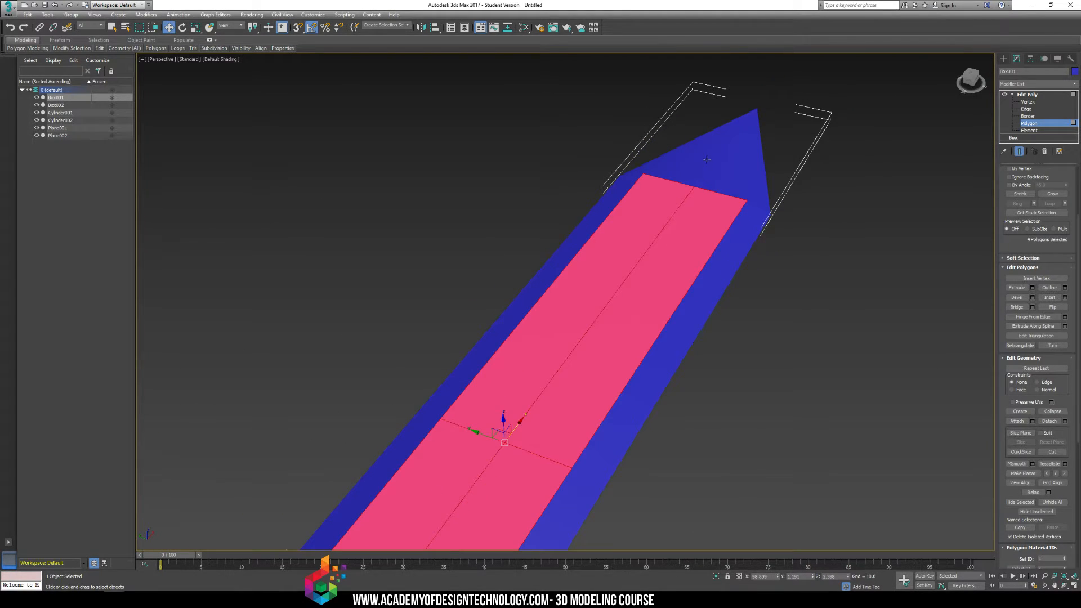
# - Select only the two inner triangles at the blade tip, then clear the selection and examine the tip's shading
pyautogui.keyDown('ctrl'); pyautogui.click(708, 158); pyautogui.keyUp('ctrl')
pyautogui.keyDown('ctrl'); pyautogui.click(735, 179); pyautogui.keyUp('ctrl')
pyautogui.click(735, 179)
pyautogui.keyDown('ctrl'); pyautogui.click(693, 162); pyautogui.keyUp('ctrl')
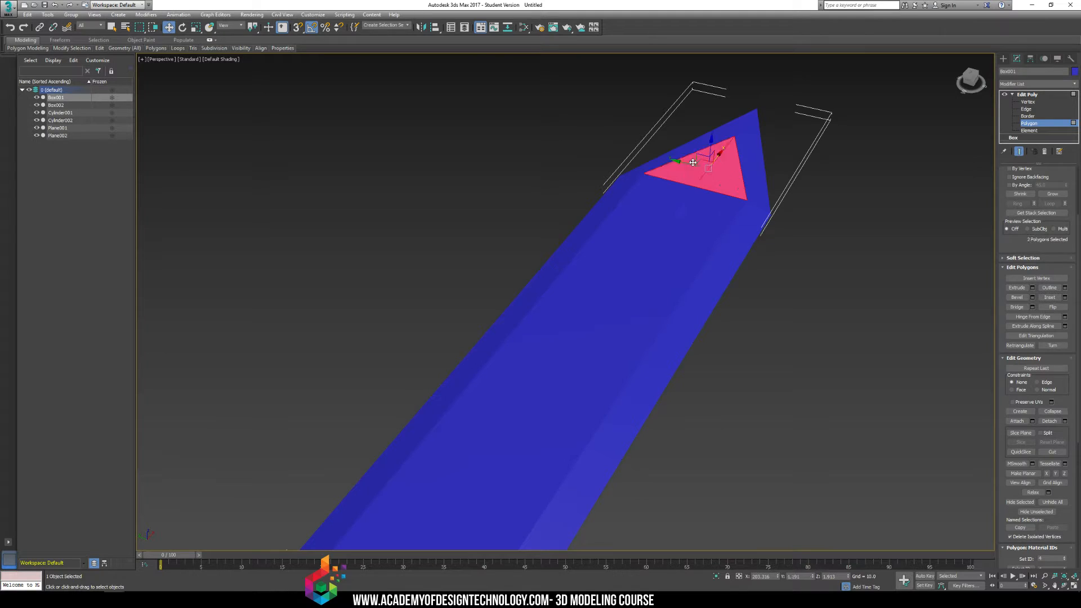
pyautogui.scroll(3, 685, 210)
pyautogui.click(800, 249)
pyautogui.scroll(2, 566, 285)
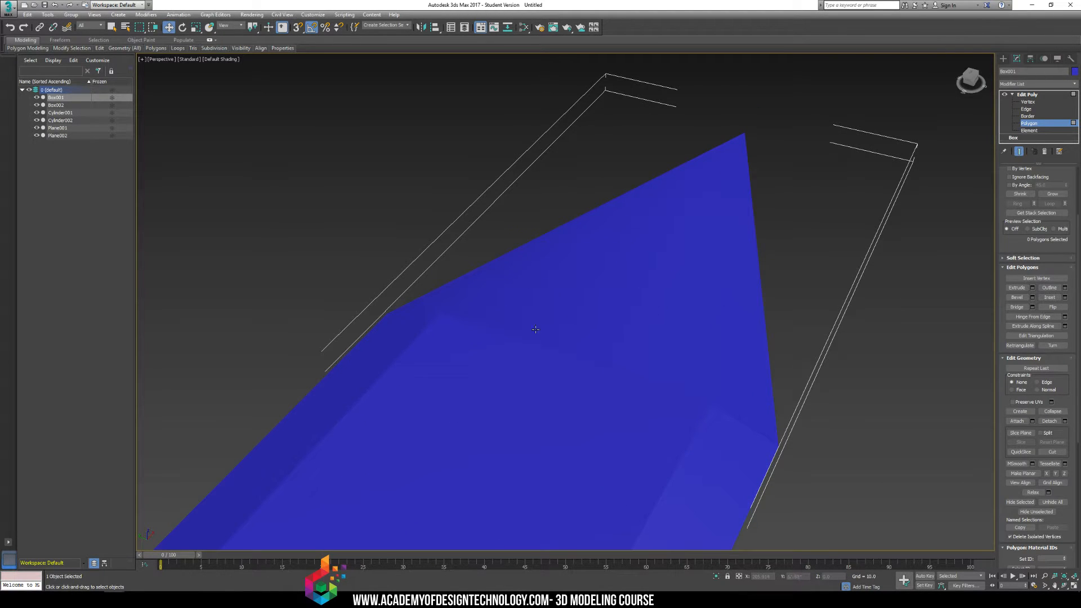
pyautogui.scroll(-5, 555, 287)
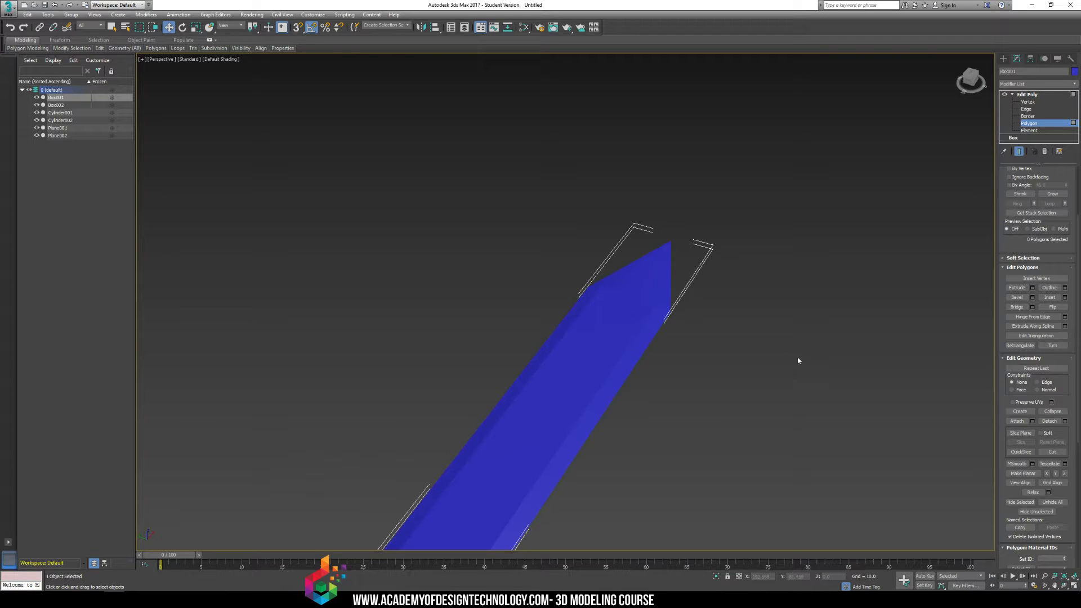
# - Select the two inner tip triangles together with the four flat polygons of the blade's face
pyautogui.click(621, 285)
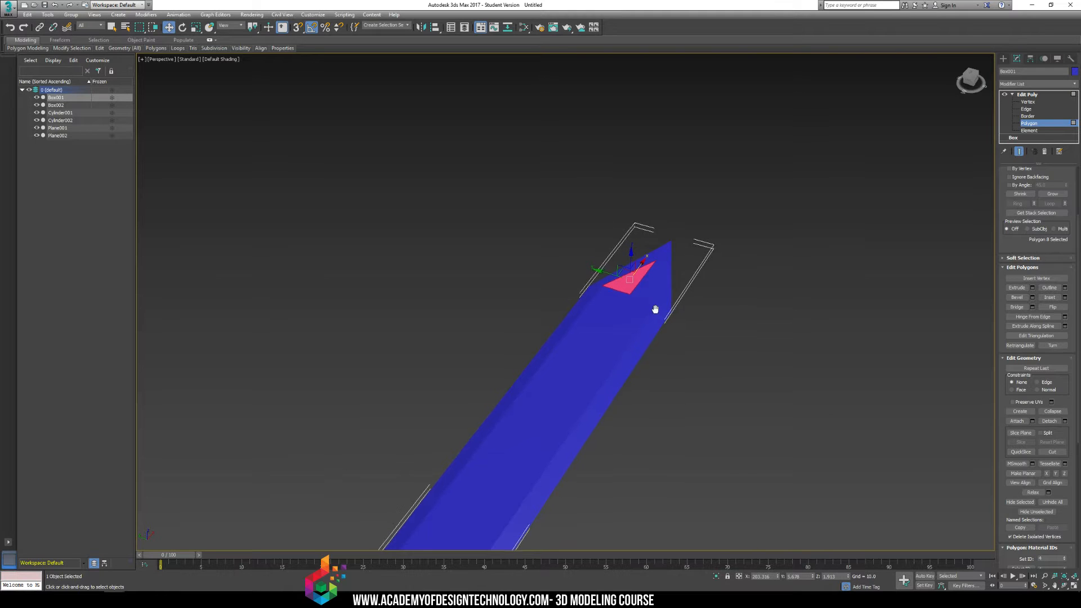
pyautogui.scroll(4, 658, 281)
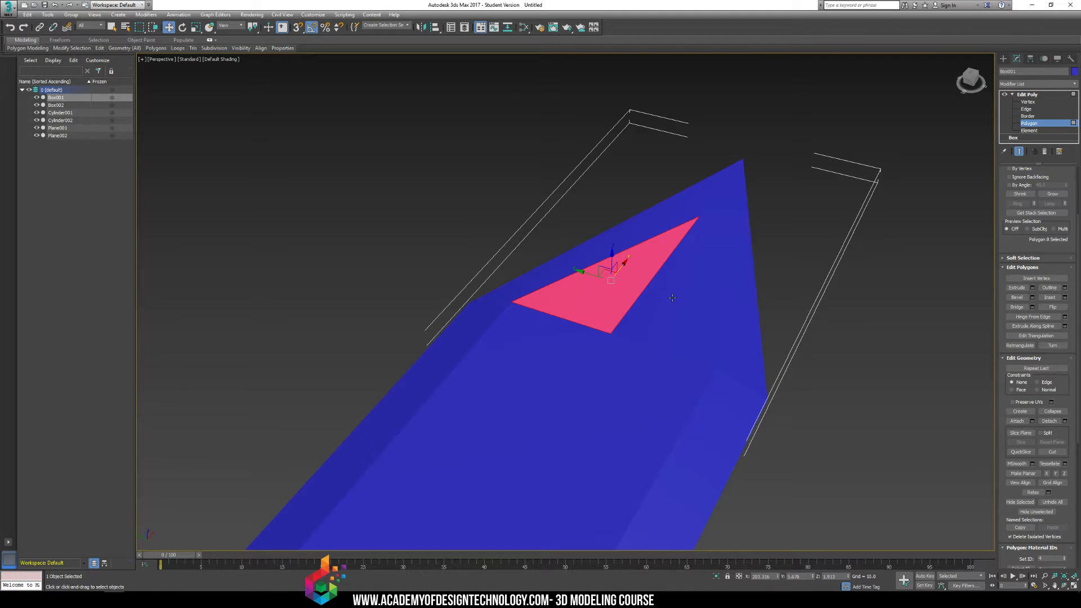
pyautogui.keyDown('ctrl'); pyautogui.click(672, 298); pyautogui.keyUp('ctrl')
pyautogui.scroll(-2, 667, 300)
pyautogui.moveTo(574, 401); pyautogui.dragTo(645, 286, button='middle')
pyautogui.scroll(-2, 657, 276)
pyautogui.keyDown('ctrl'); pyautogui.click(658, 275); pyautogui.keyUp('ctrl')
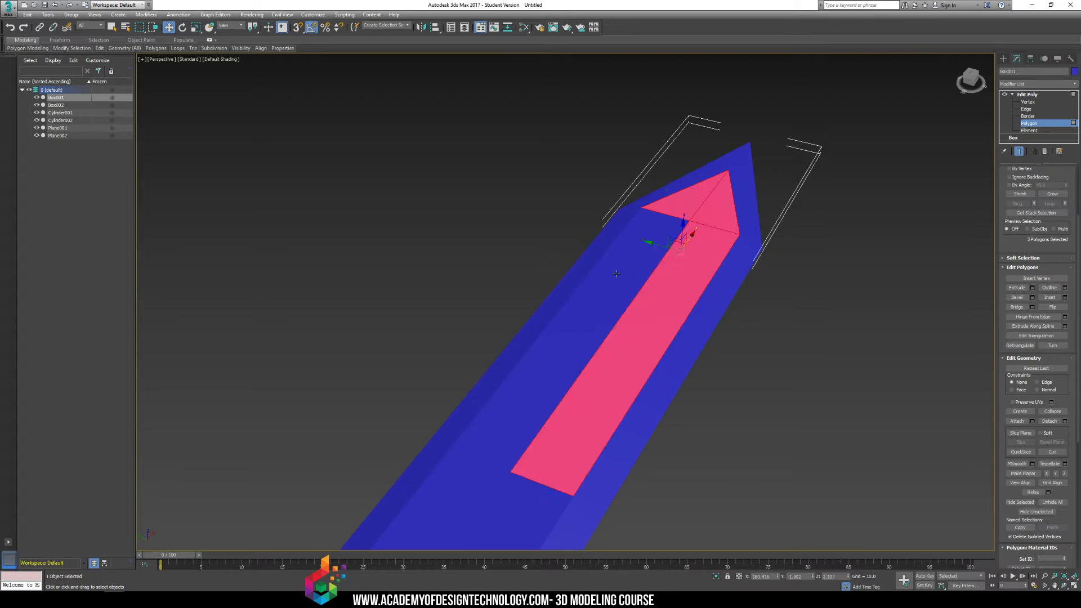
pyautogui.keyDown('ctrl'); pyautogui.click(617, 274); pyautogui.keyUp('ctrl')
pyautogui.scroll(-2, 572, 355)
pyautogui.keyDown('ctrl'); pyautogui.click(573, 353); pyautogui.keyUp('ctrl')
pyautogui.keyDown('ctrl'); pyautogui.click(610, 344); pyautogui.keyUp('ctrl')
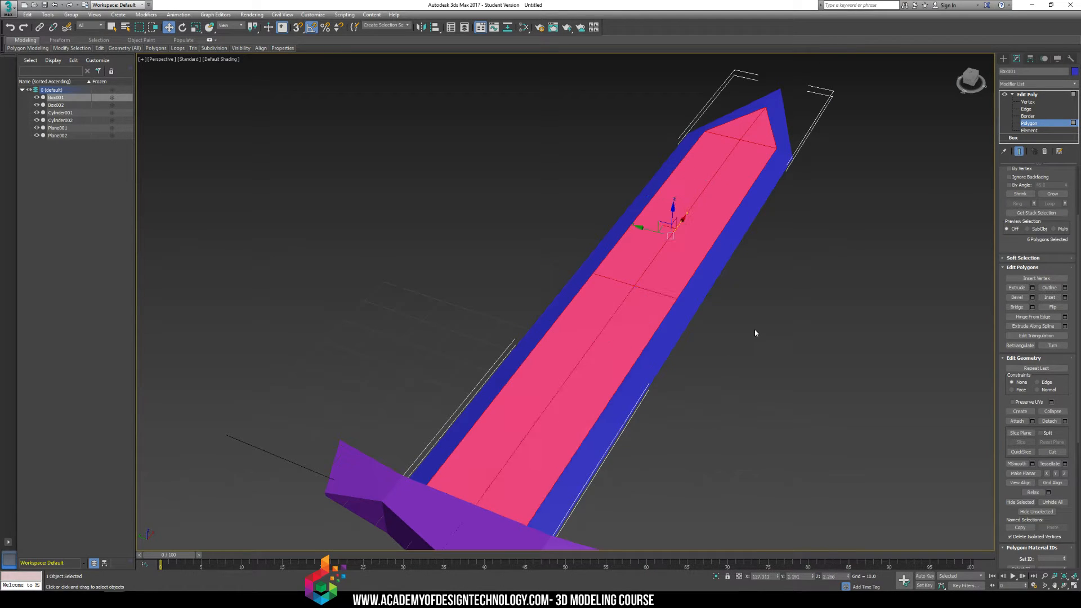
# - Select all polygons of the blade half, clear all their smoothing groups and deselect them
pyautogui.keyDown('alt'); pyautogui.moveTo(707, 254); pyautogui.dragTo(672, 221, button='middle'); pyautogui.keyUp('alt')
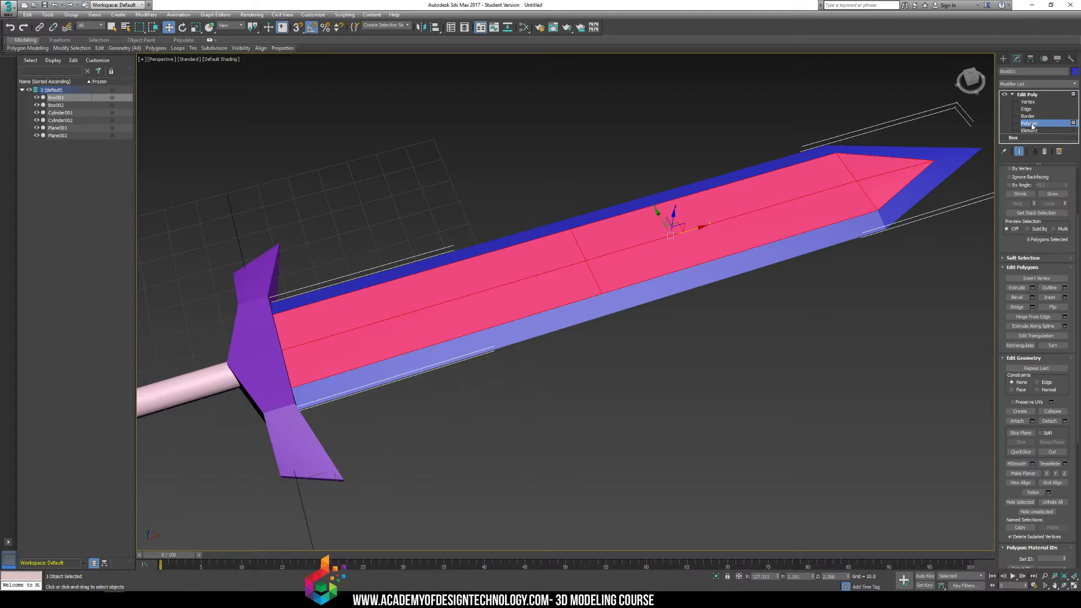
pyautogui.scroll(-5, 1000, 349)
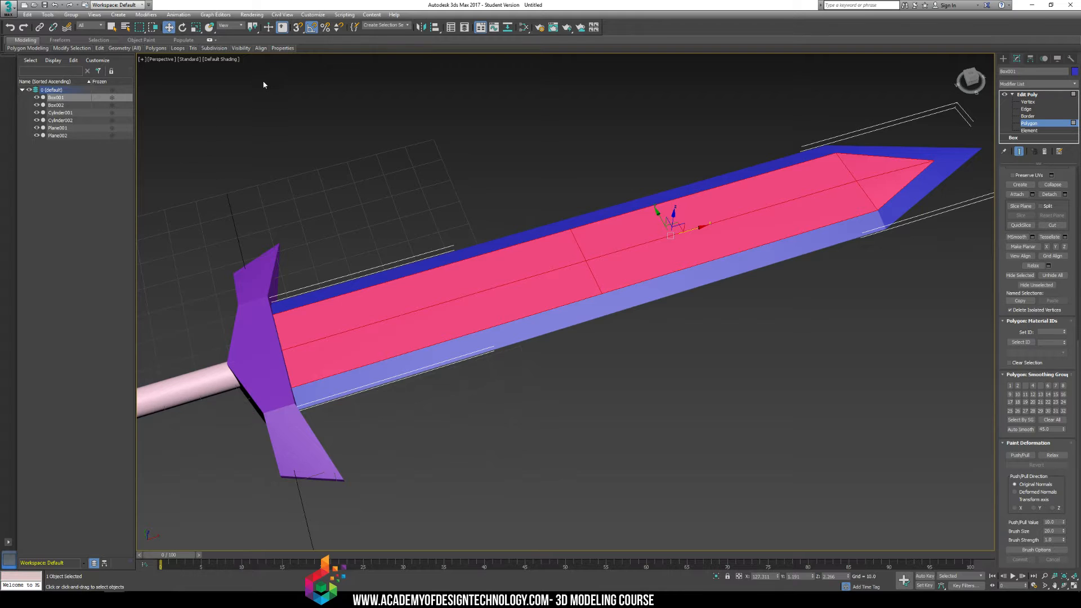
pyautogui.moveTo(259, 81); pyautogui.dragTo(1015, 477)
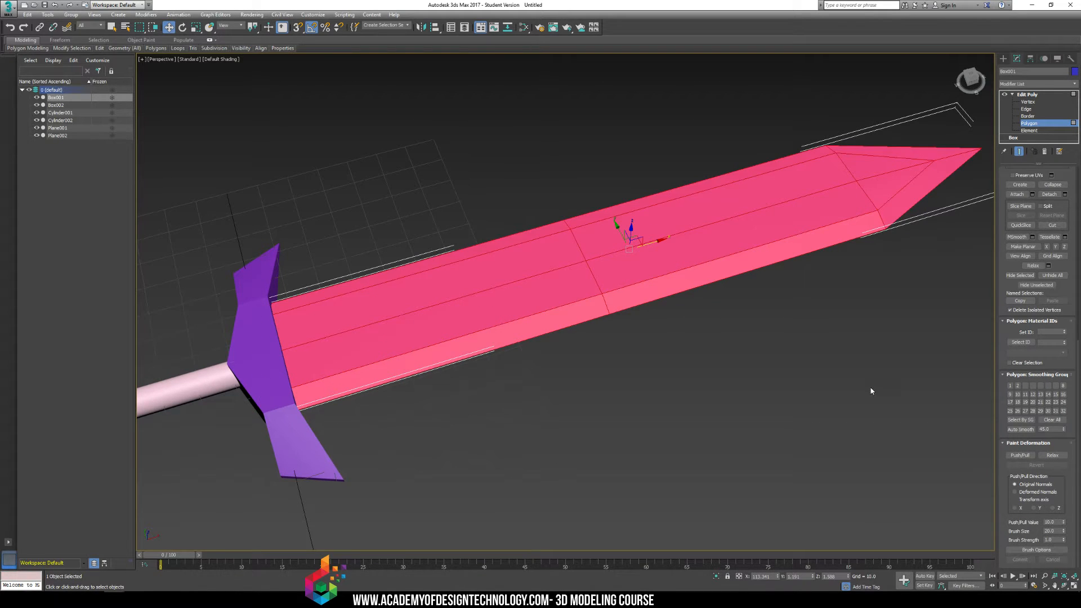
pyautogui.moveTo(670, 315)
pyautogui.keyDown('alt'); pyautogui.mouseDown(button='middle')
pyautogui.moveTo(675, 338)
pyautogui.moveTo(681, 259)
pyautogui.moveTo(687, 332)
pyautogui.moveTo(686, 264)
pyautogui.moveTo(685, 279)
pyautogui.mouseUp(button='middle'); pyautogui.keyUp('alt')
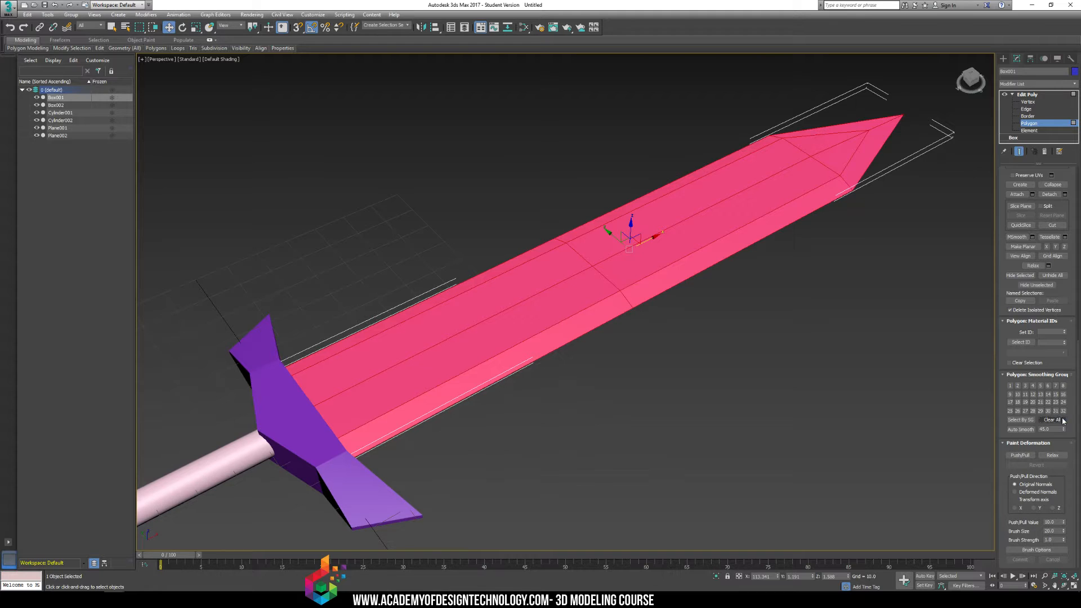
pyautogui.click(737, 297)
pyautogui.keyDown('alt'); pyautogui.moveTo(783, 197); pyautogui.dragTo(714, 236, button='middle'); pyautogui.keyUp('alt')
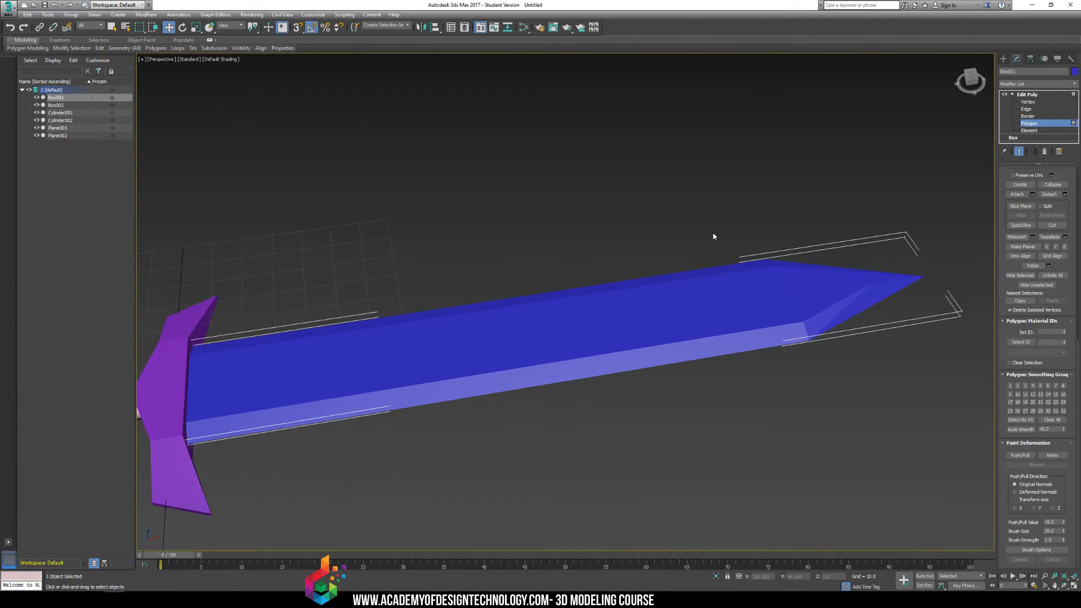
# - Select the two bevel polygons along one long edge of the blade, assign them smoothing group 1 and deselect them
pyautogui.click(401, 398)
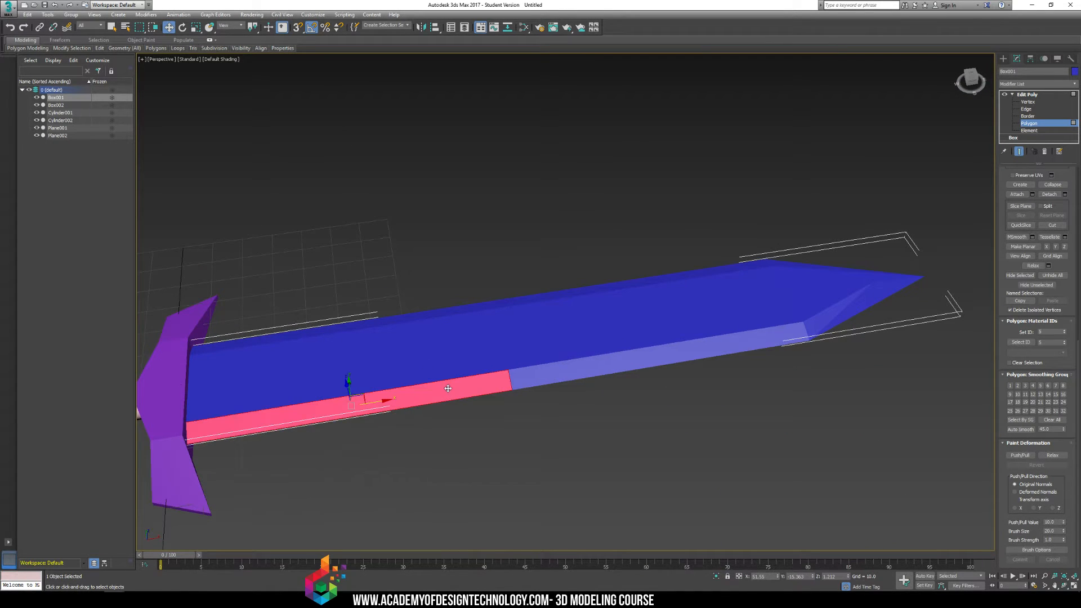
pyautogui.keyDown('ctrl'); pyautogui.click(635, 365); pyautogui.keyUp('ctrl')
pyautogui.keyDown('alt'); pyautogui.moveTo(635, 364); pyautogui.dragTo(638, 310, button='middle'); pyautogui.keyUp('alt')
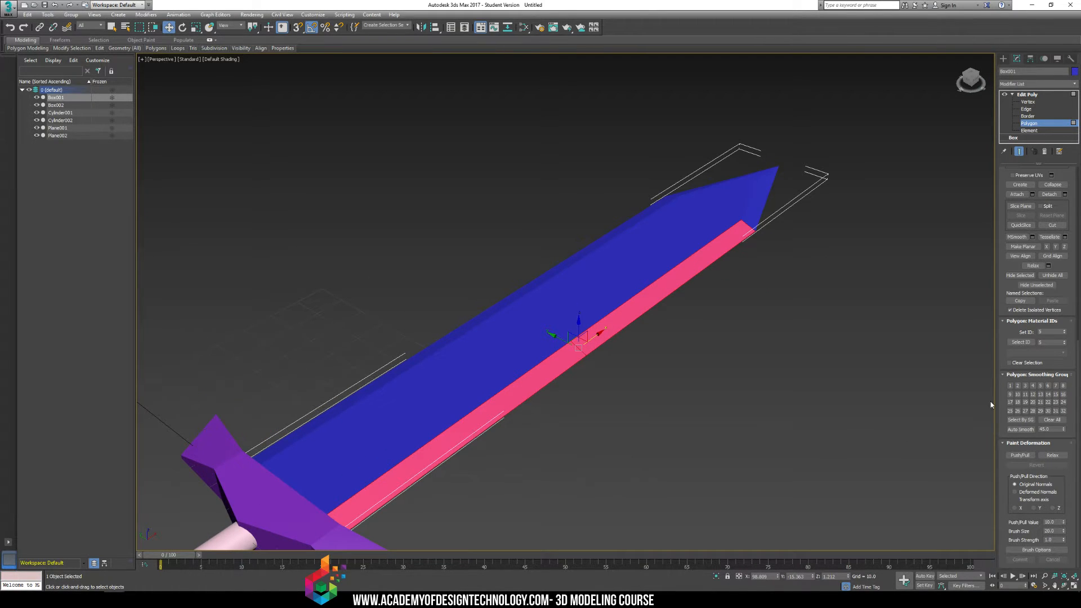
pyautogui.click(768, 333)
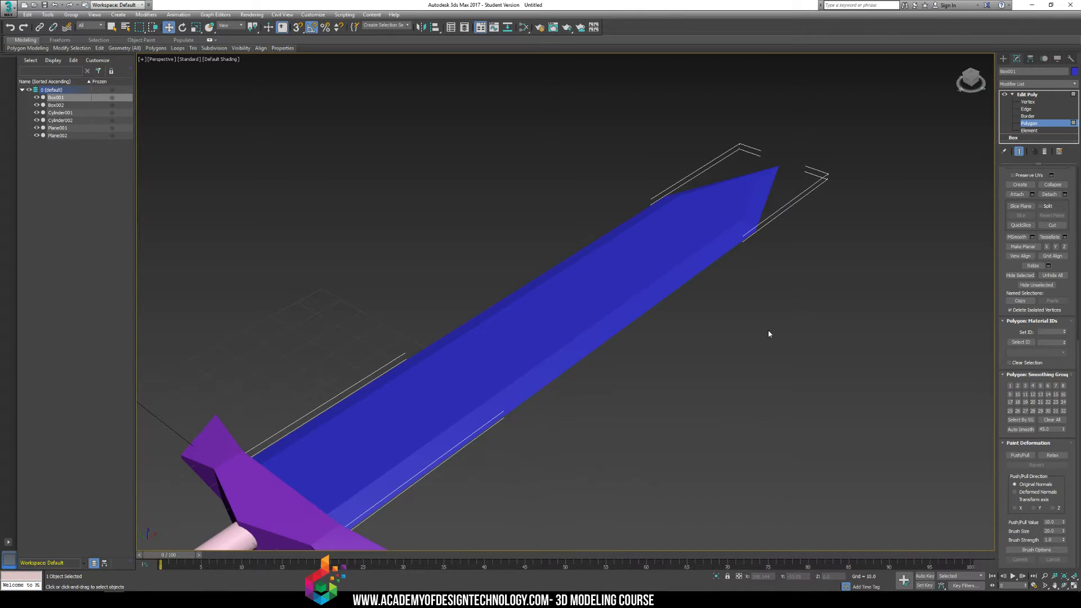
# - Assign smoothing group 2 to the two bevel polygons along the opposite long edge, then reselect a bevel polygon on the first edge
pyautogui.keyDown('alt'); pyautogui.moveTo(768, 334); pyautogui.dragTo(680, 294, button='middle'); pyautogui.keyUp('alt')
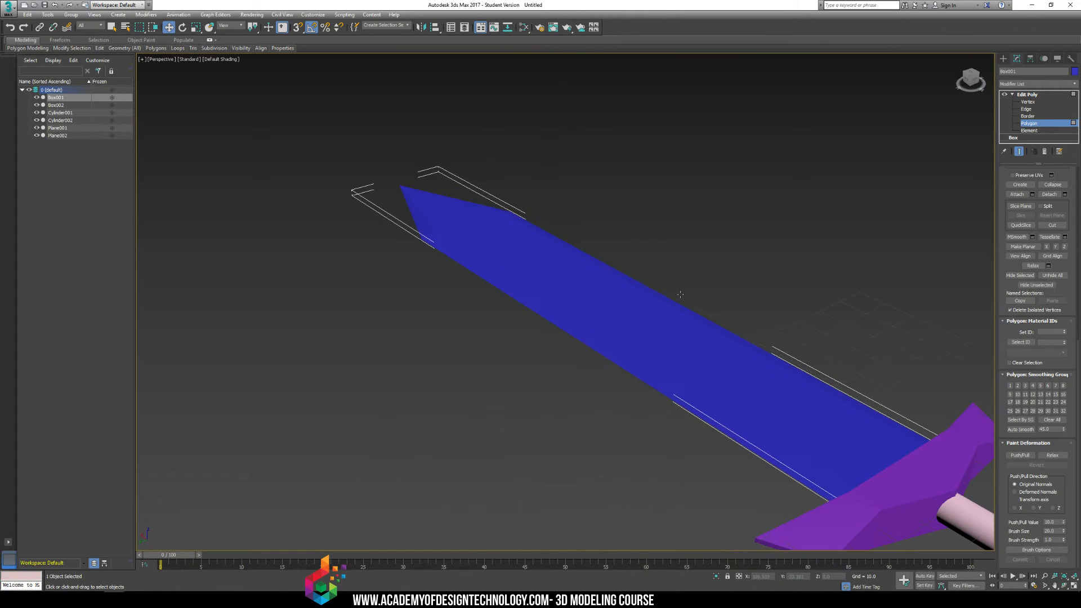
pyautogui.click(685, 398)
pyautogui.keyDown('ctrl'); pyautogui.click(580, 318); pyautogui.keyUp('ctrl')
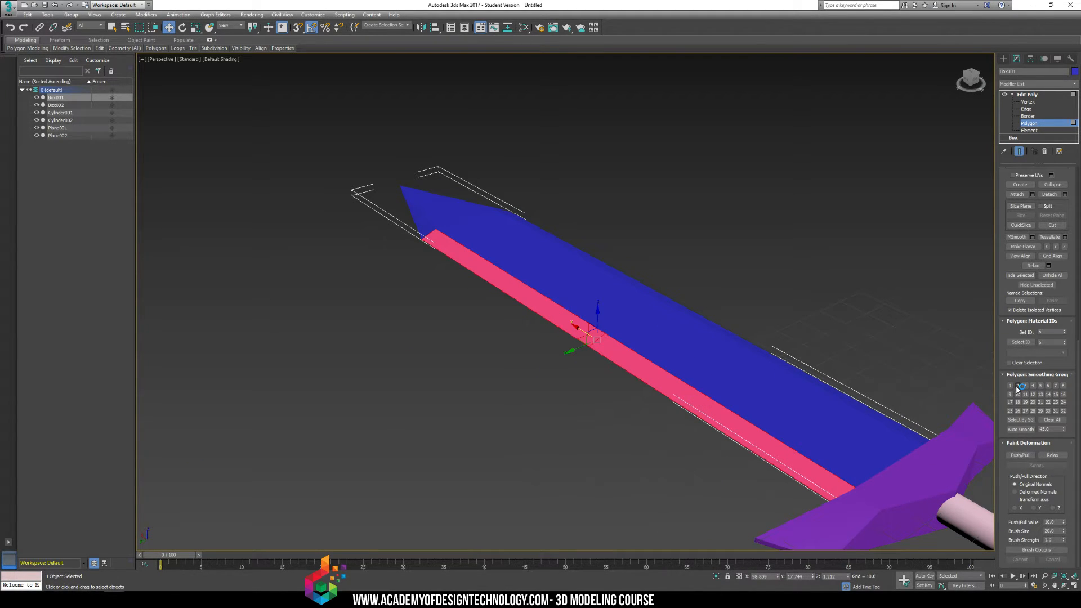
pyautogui.keyDown('alt'); pyautogui.moveTo(820, 278); pyautogui.dragTo(718, 286, button='middle'); pyautogui.keyUp('alt')
pyautogui.click(709, 371)
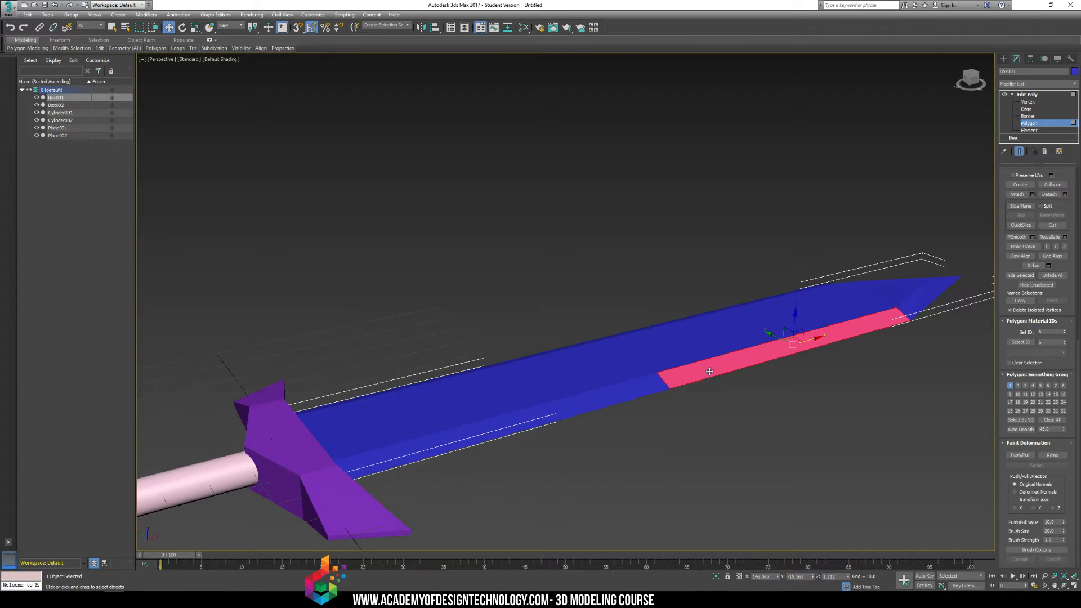
# - Reselect the two bevel polygons along the first long edge to check that they share smoothing group 1
pyautogui.keyDown('ctrl'); pyautogui.click(583, 399); pyautogui.keyUp('ctrl')
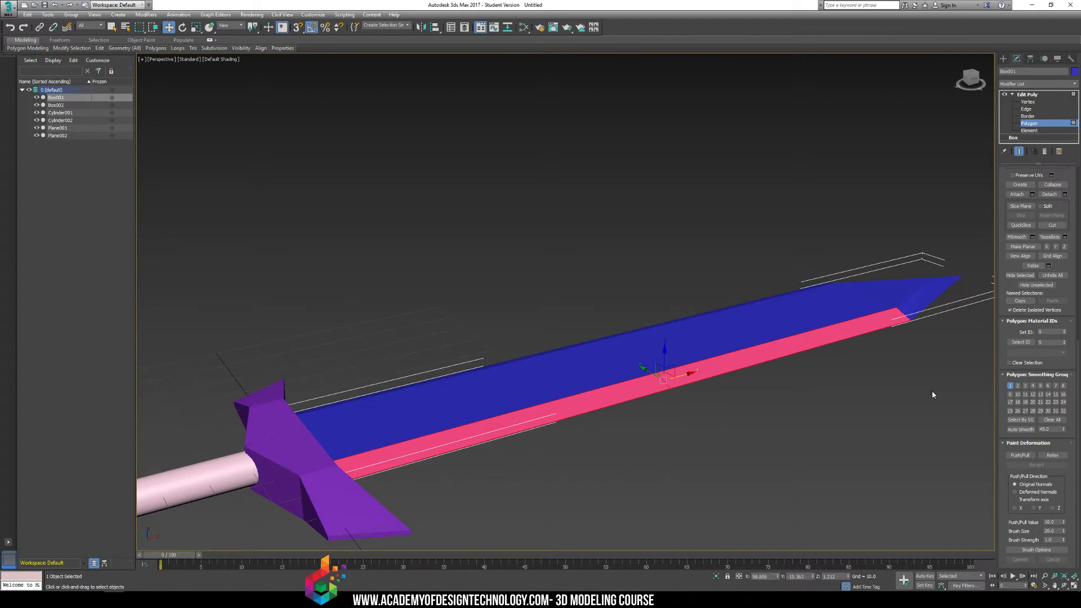
pyautogui.click(1007, 389)
pyautogui.click(911, 413)
pyautogui.click(767, 347)
pyautogui.keyDown('ctrl'); pyautogui.click(608, 395); pyautogui.keyUp('ctrl')
pyautogui.click(782, 379)
pyautogui.click(732, 363)
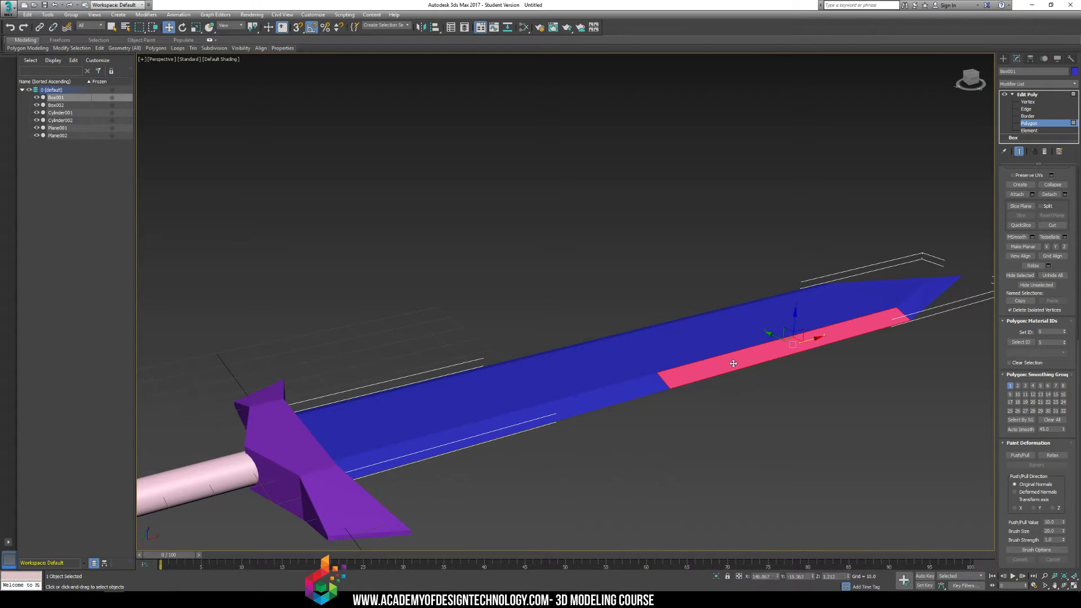
pyautogui.keyDown('ctrl'); pyautogui.click(639, 382); pyautogui.keyUp('ctrl')
# - Select the bevel polygons along both long edges in turn to compare their smoothing groups
pyautogui.keyDown('alt'); pyautogui.moveTo(646, 321); pyautogui.dragTo(717, 320, button='middle'); pyautogui.keyUp('alt')
pyautogui.keyDown('ctrl'); pyautogui.click(585, 455); pyautogui.keyUp('ctrl')
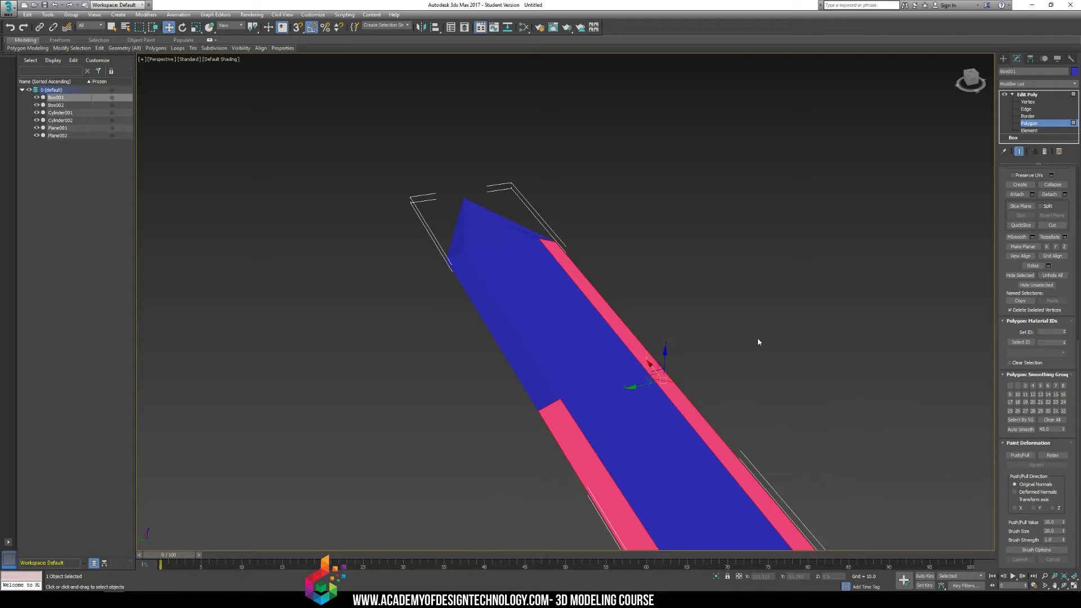
pyautogui.click(723, 353)
pyautogui.click(658, 375)
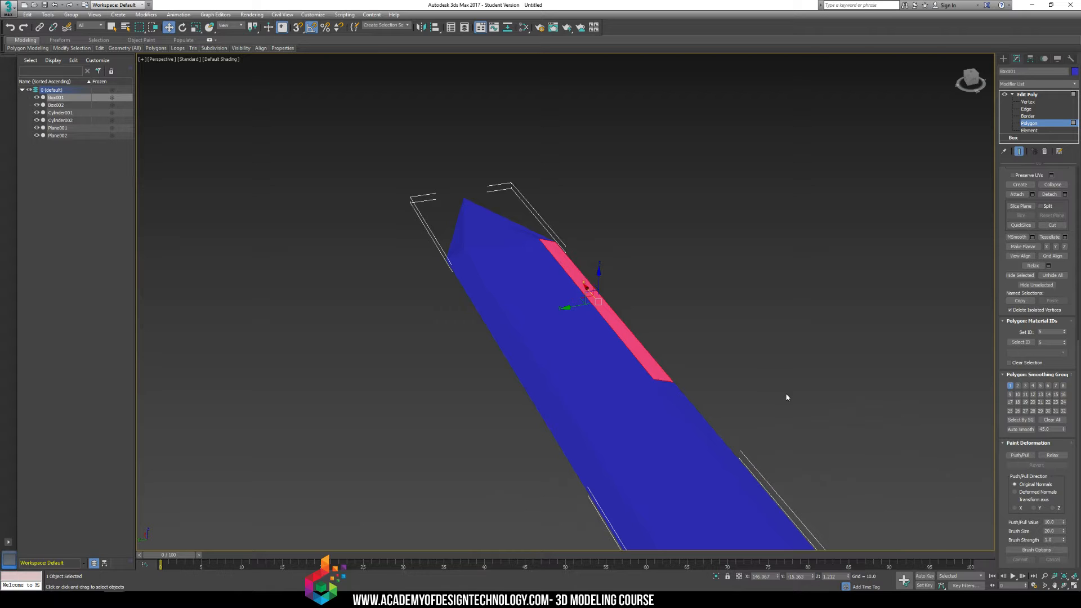
pyautogui.moveTo(604, 406); pyautogui.dragTo(569, 302, button='middle')
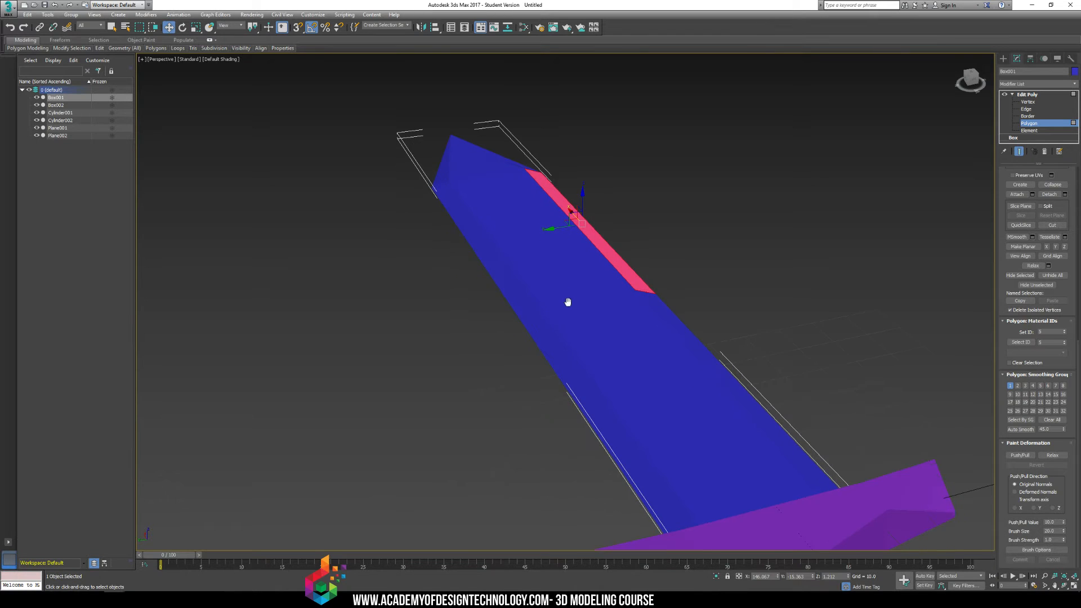
pyautogui.click(513, 275)
pyautogui.keyDown('ctrl'); pyautogui.click(587, 392); pyautogui.keyUp('ctrl')
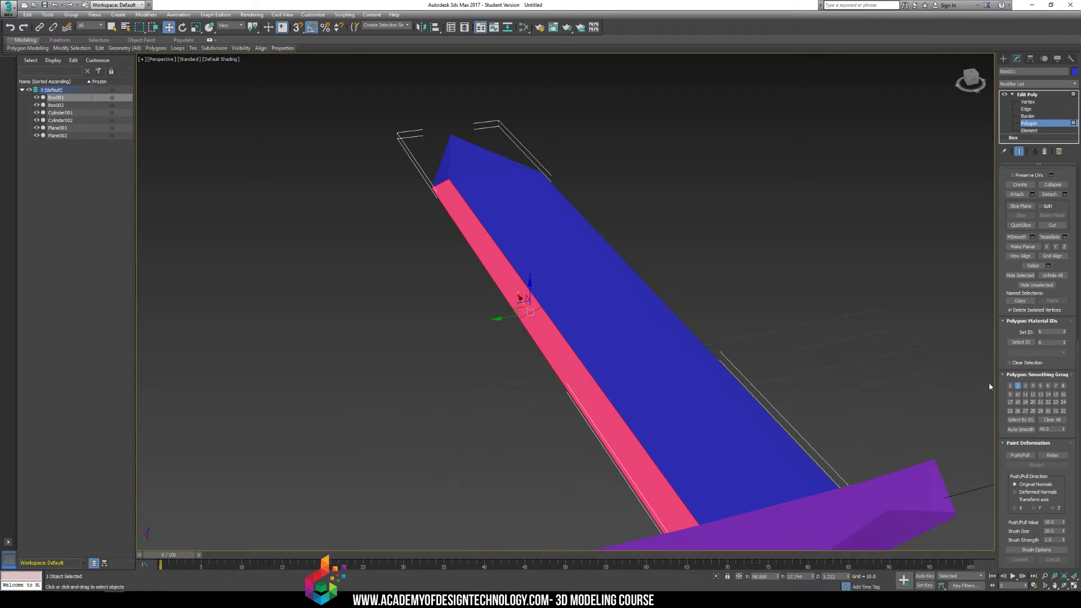
# - Assign smoothing group 3 to one bevel polygon at the blade's tip and smoothing group 4 to the opposite one
pyautogui.moveTo(521, 160); pyautogui.dragTo(462, 318, button='middle')
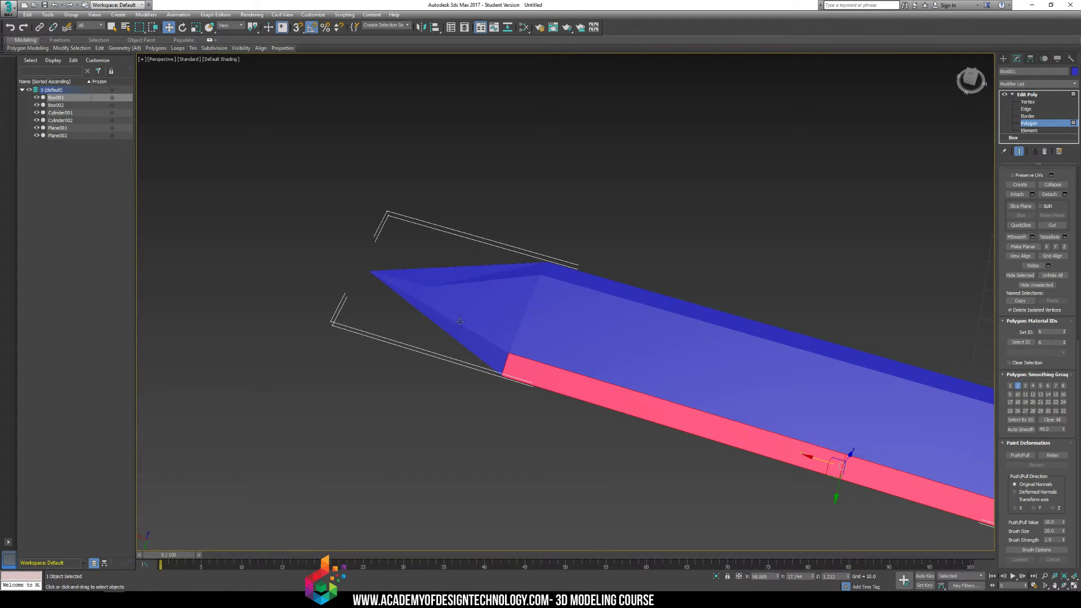
pyautogui.click(460, 322)
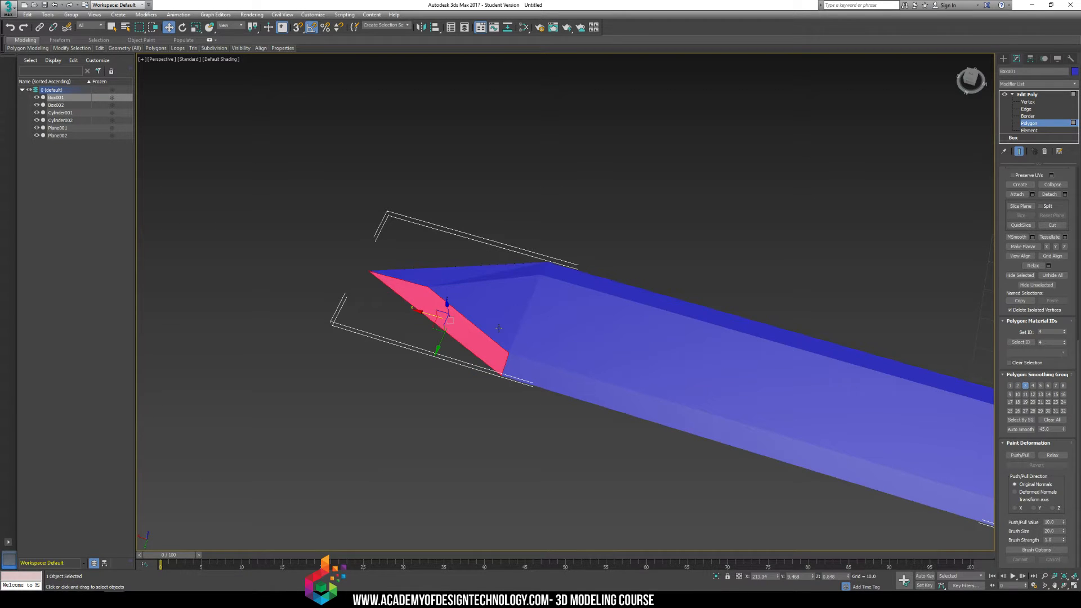
pyautogui.click(489, 276)
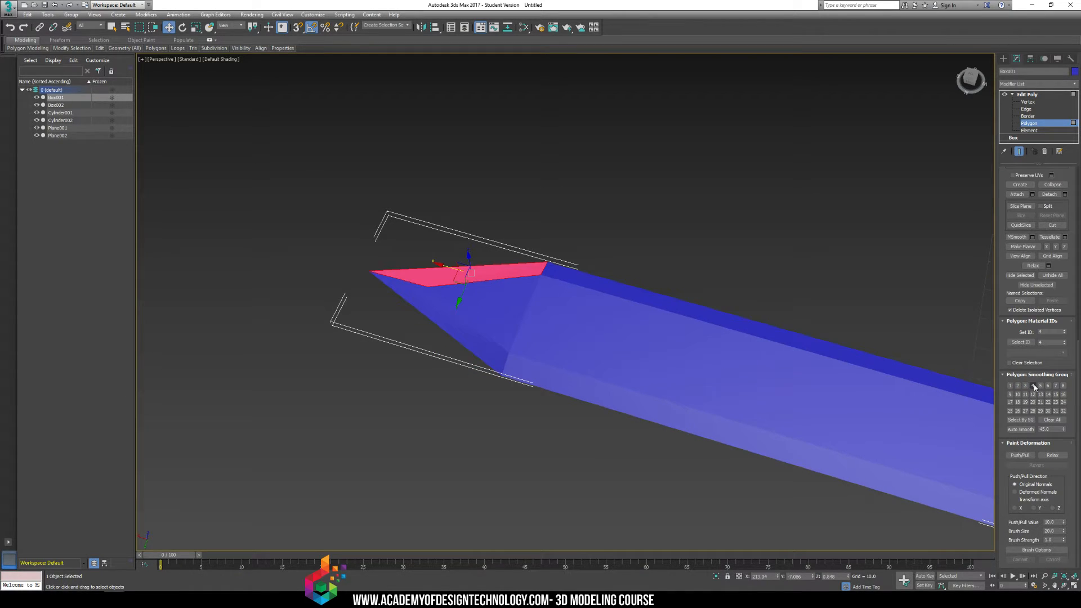
# - Select the two inner tip triangles and the four flat face polygons, assign them smoothing group 5 and deselect them
pyautogui.click(510, 301)
pyautogui.keyDown('ctrl'); pyautogui.click(497, 315); pyautogui.keyUp('ctrl')
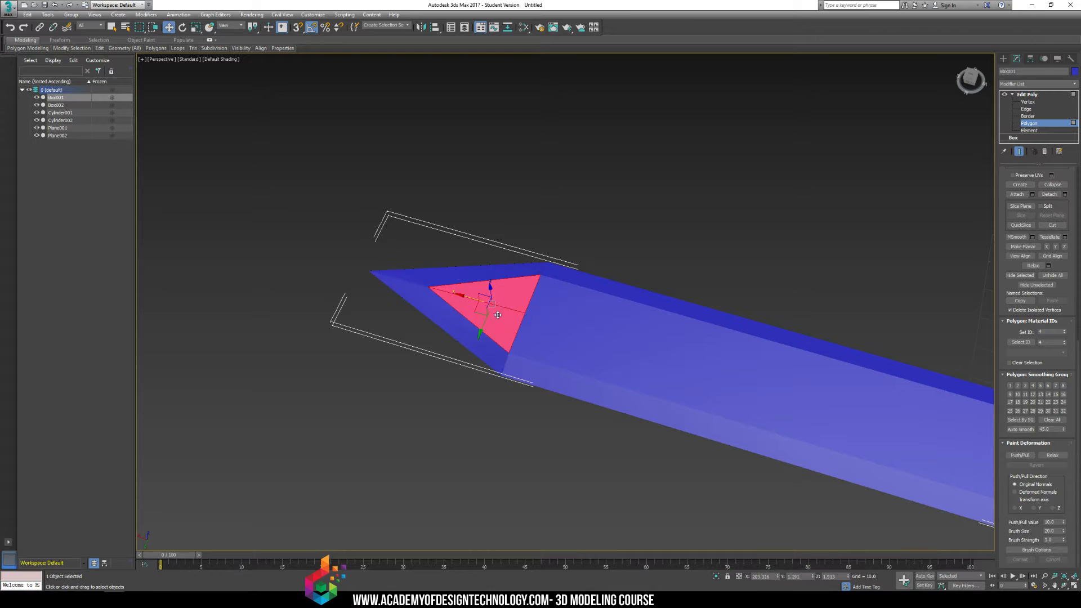
pyautogui.keyDown('ctrl'); pyautogui.click(618, 316); pyautogui.keyUp('ctrl')
pyautogui.keyDown('ctrl'); pyautogui.click(658, 372); pyautogui.keyUp('ctrl')
pyautogui.keyDown('ctrl'); pyautogui.click(878, 404); pyautogui.keyUp('ctrl')
pyautogui.keyDown('ctrl'); pyautogui.click(899, 439); pyautogui.keyUp('ctrl')
pyautogui.moveTo(807, 376); pyautogui.dragTo(698, 309, button='middle')
pyautogui.click(1040, 386)
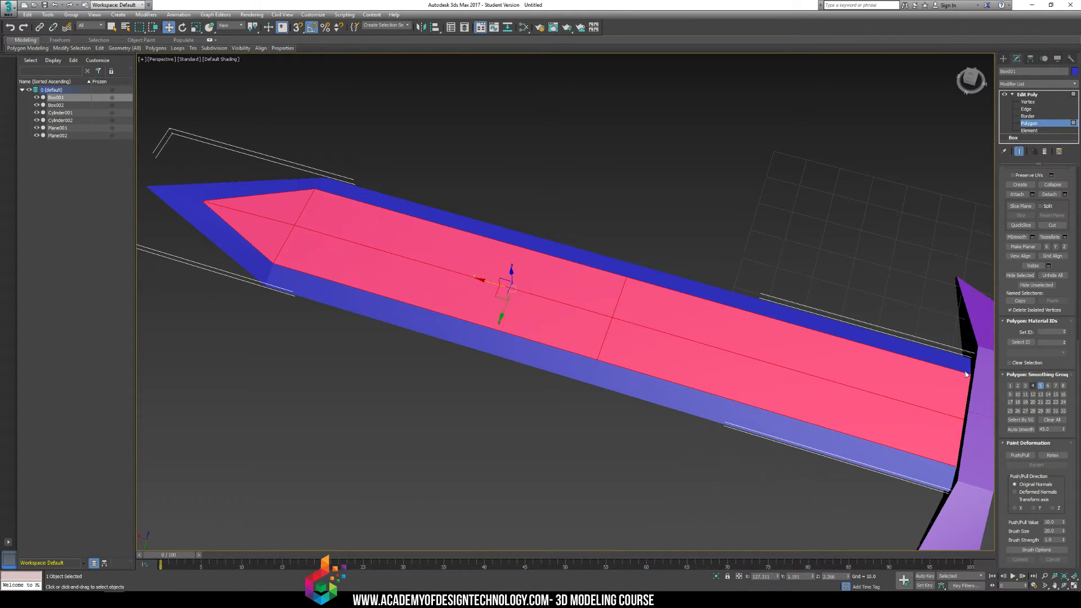
pyautogui.click(513, 169)
# - Reselect the flat face polygons together with the inner tip triangles to check their shared smoothing group
pyautogui.keyDown('alt'); pyautogui.moveTo(514, 169); pyautogui.dragTo(652, 277, button='middle'); pyautogui.keyUp('alt')
pyautogui.scroll(-5, 498, 231)
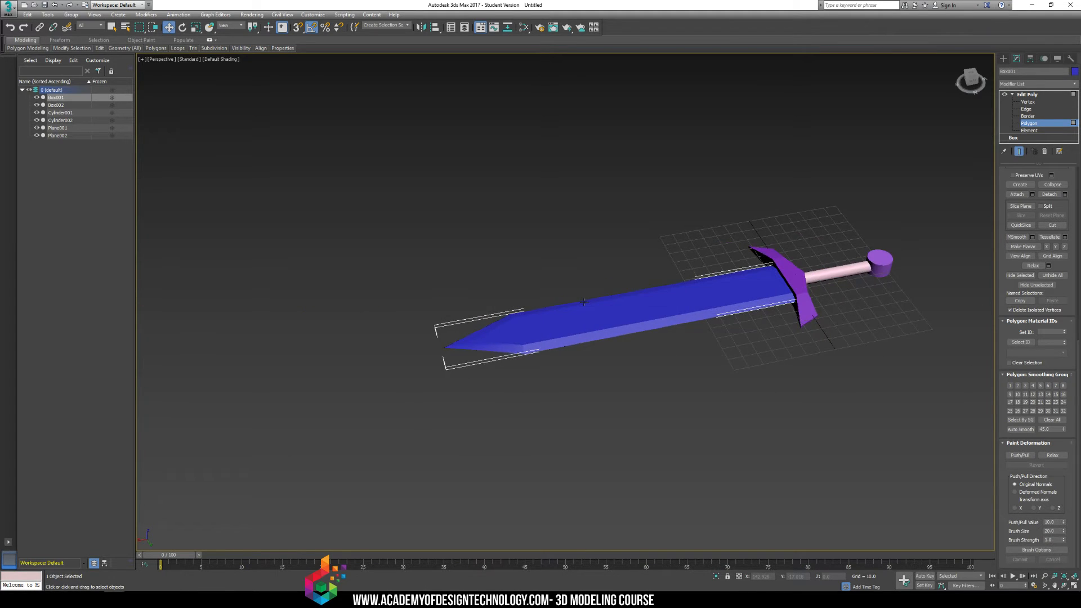
pyautogui.scroll(3, 583, 302)
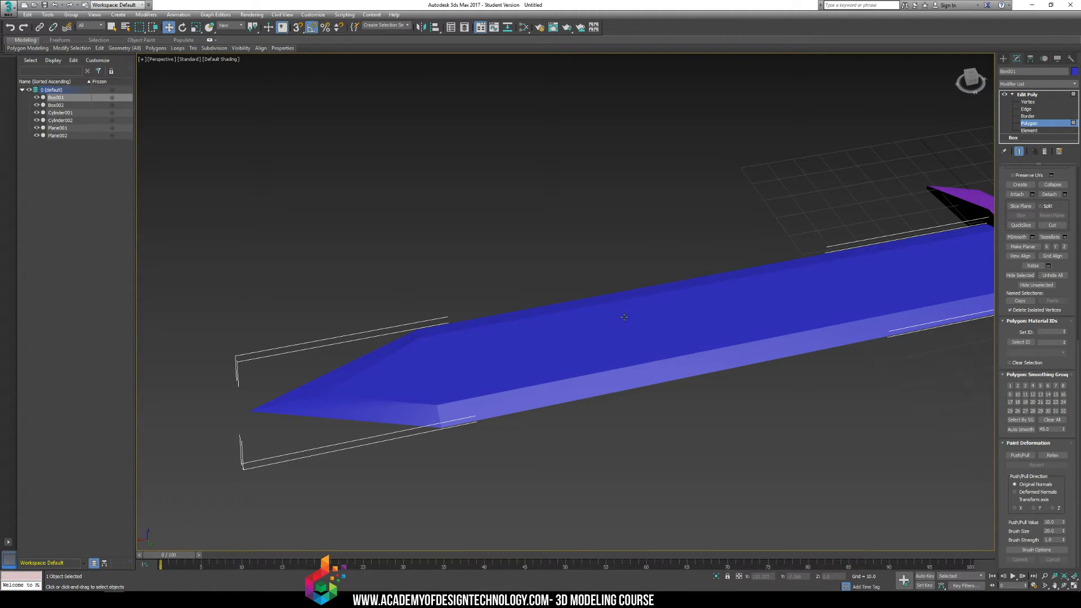
pyautogui.click(665, 317)
pyautogui.keyDown('ctrl'); pyautogui.click(664, 340); pyautogui.keyUp('ctrl')
pyautogui.keyDown('ctrl'); pyautogui.click(827, 313); pyautogui.keyUp('ctrl')
pyautogui.keyDown('ctrl'); pyautogui.click(828, 278); pyautogui.keyUp('ctrl')
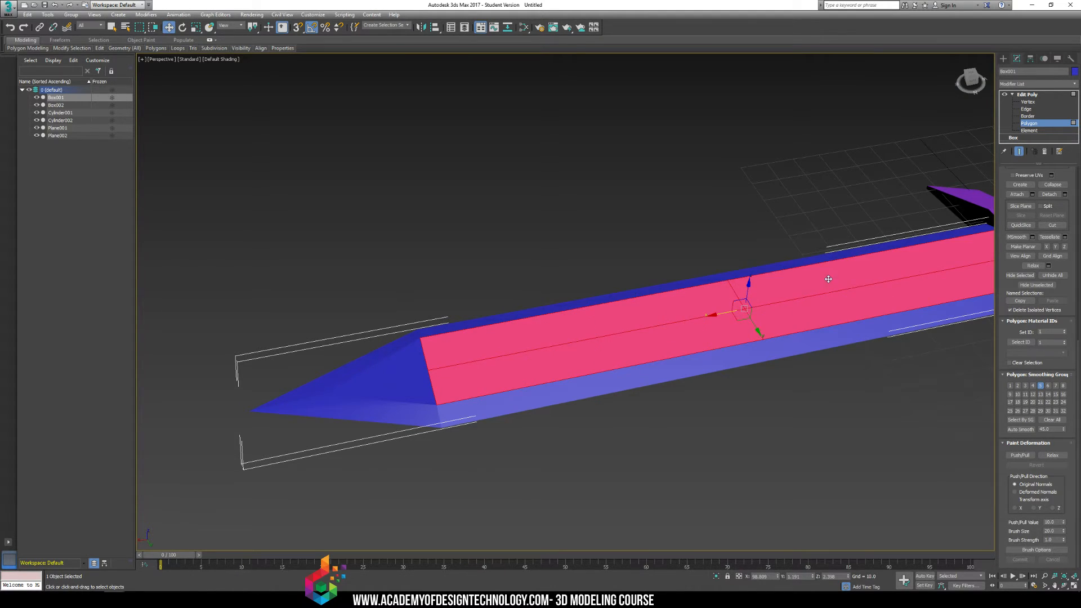
pyautogui.click(392, 380)
pyautogui.keyDown('ctrl'); pyautogui.click(651, 342); pyautogui.keyUp('ctrl')
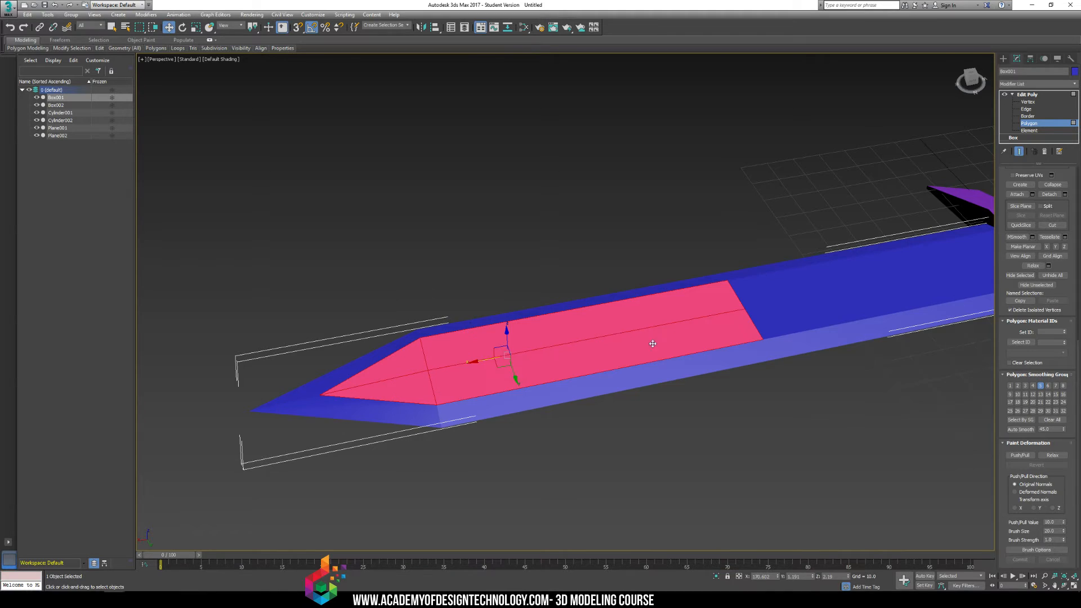
pyautogui.keyDown('ctrl'); pyautogui.click(799, 315); pyautogui.keyUp('ctrl')
pyautogui.keyDown('ctrl'); pyautogui.click(804, 280); pyautogui.keyUp('ctrl')
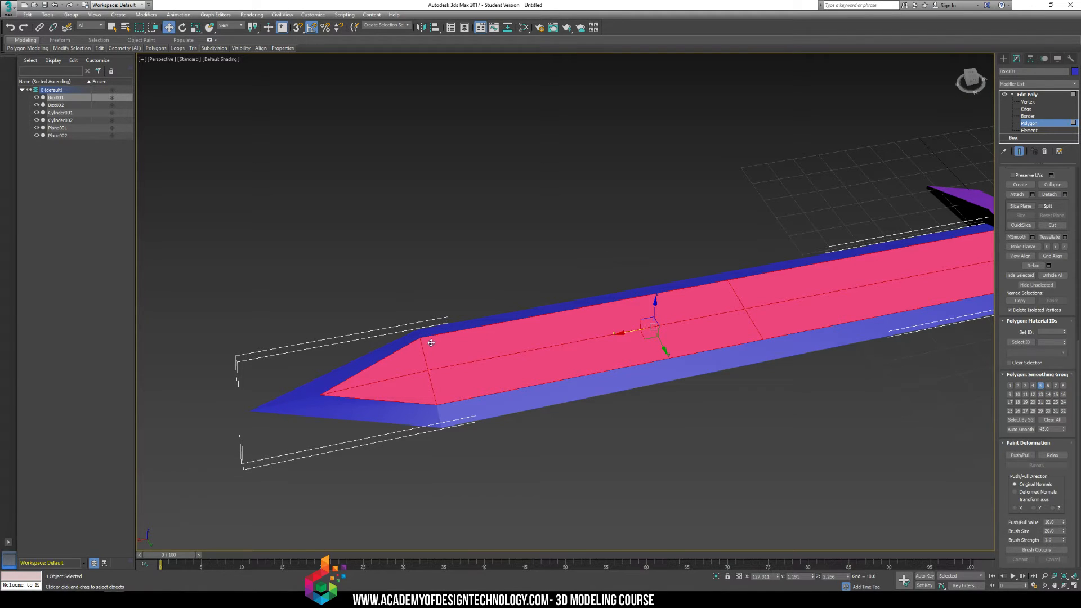
# - Select a tip bevel polygon and each inner tip triangle in turn to examine their smoothing groups
pyautogui.click(390, 348)
pyautogui.scroll(5, 496, 366)
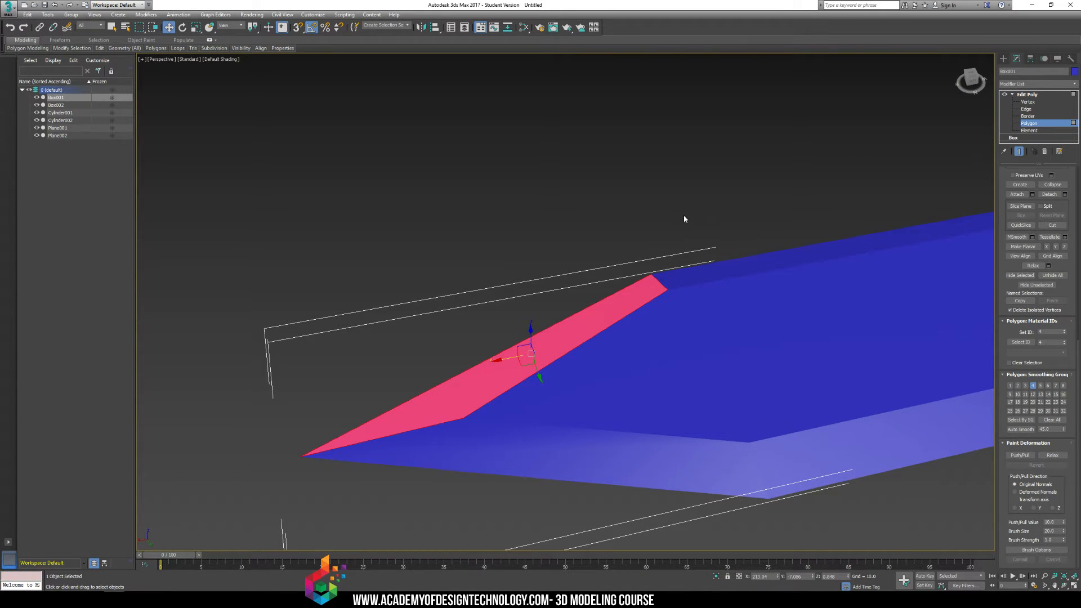
pyautogui.click(628, 370)
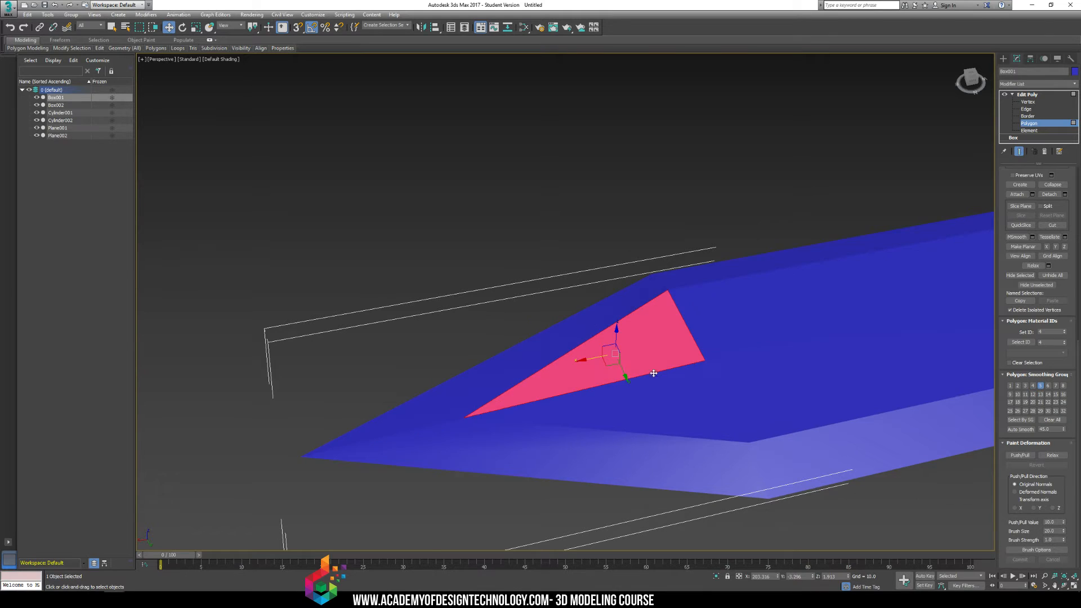
pyautogui.click(696, 399)
# - Select the four flat polygons of the blade's face together with the two inner tip triangles
pyautogui.moveTo(883, 234); pyautogui.dragTo(431, 221, button='middle')
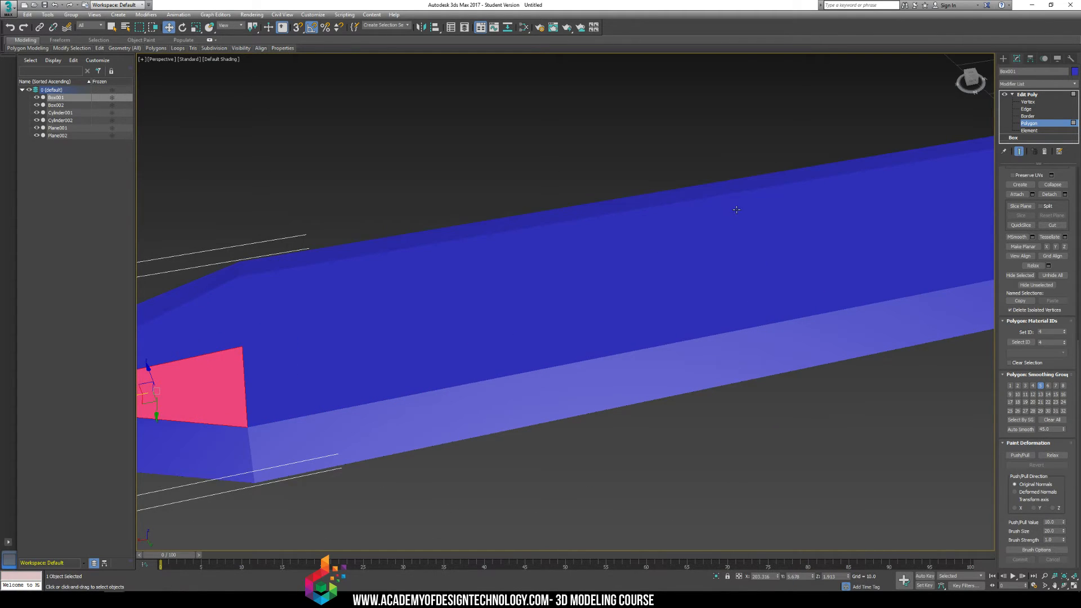
pyautogui.scroll(-5, 736, 209)
pyautogui.moveTo(571, 282); pyautogui.dragTo(529, 338, button='middle')
pyautogui.click(838, 250)
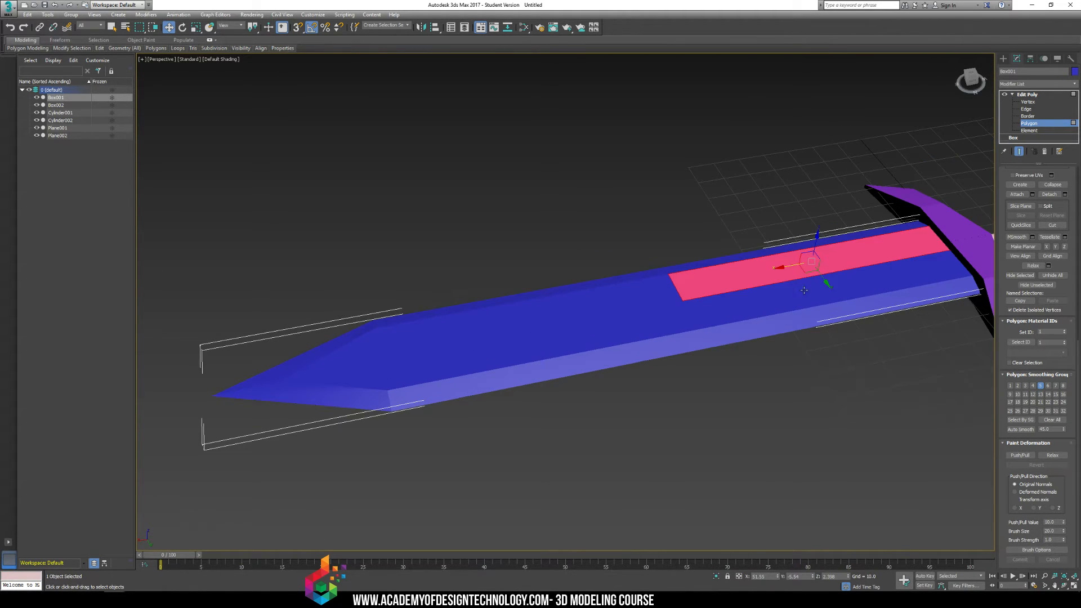
pyautogui.keyDown('ctrl'); pyautogui.click(784, 302); pyautogui.keyUp('ctrl')
pyautogui.keyDown('ctrl'); pyautogui.click(564, 328); pyautogui.keyUp('ctrl')
pyautogui.keyDown('ctrl'); pyautogui.click(506, 316); pyautogui.keyUp('ctrl')
pyautogui.keyDown('ctrl'); pyautogui.click(360, 367); pyautogui.keyUp('ctrl')
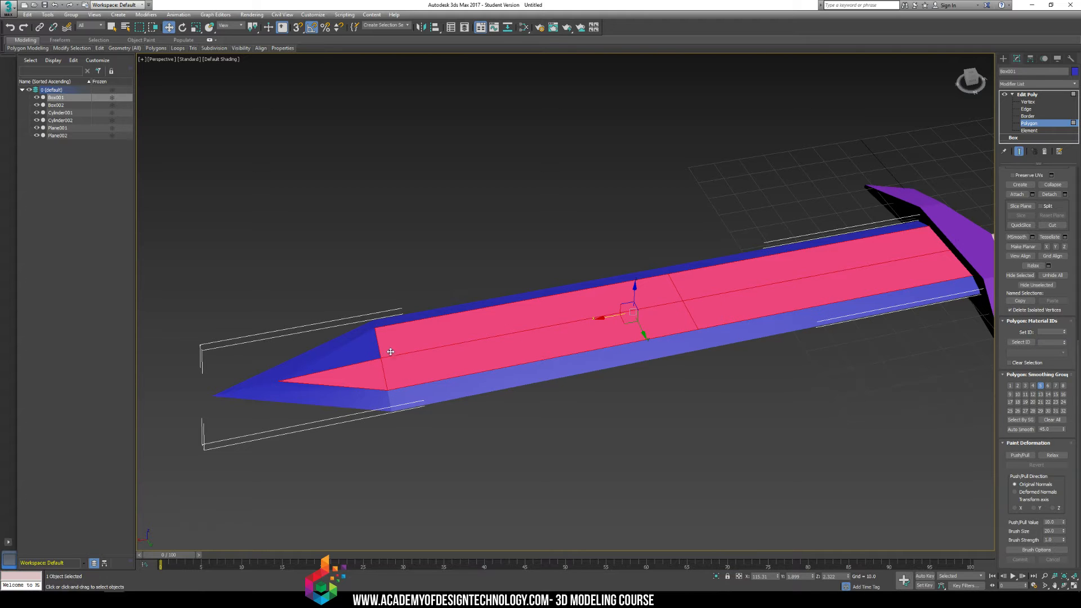
pyautogui.keyDown('ctrl'); pyautogui.click(346, 351); pyautogui.keyUp('ctrl')
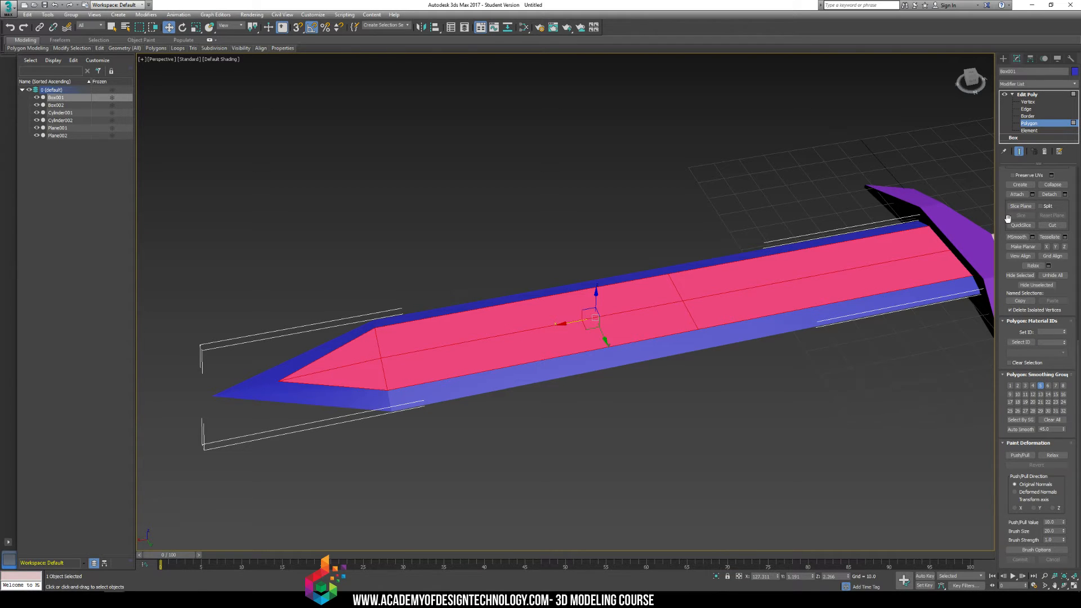
# - Inset the six selected face polygons as a group, leaving an even border inside the bevelled edges
pyautogui.moveTo(1000, 220); pyautogui.dragTo(996, 552)
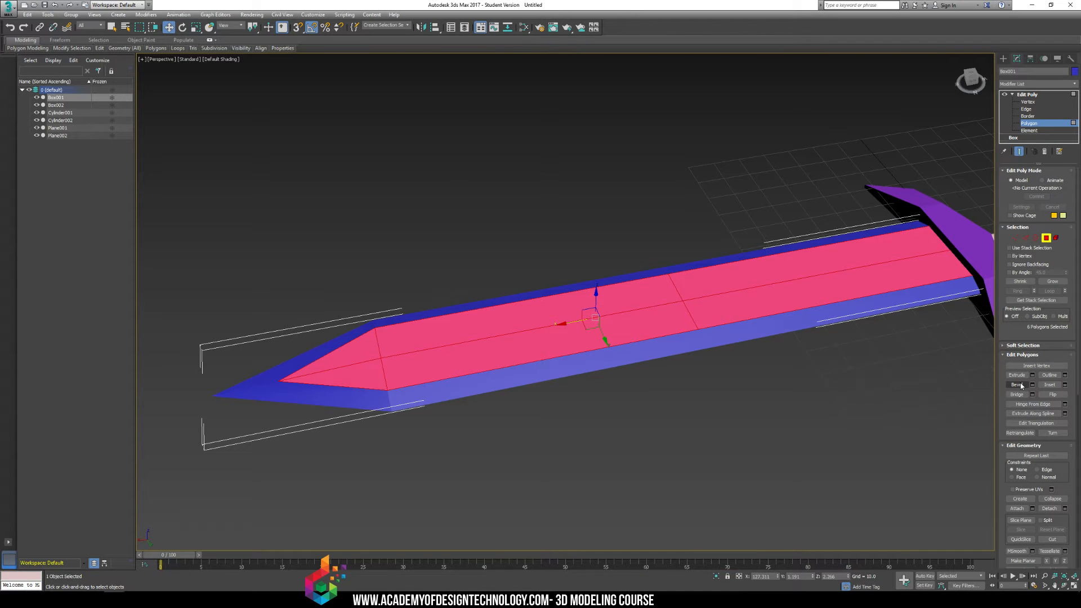
pyautogui.click(1064, 385)
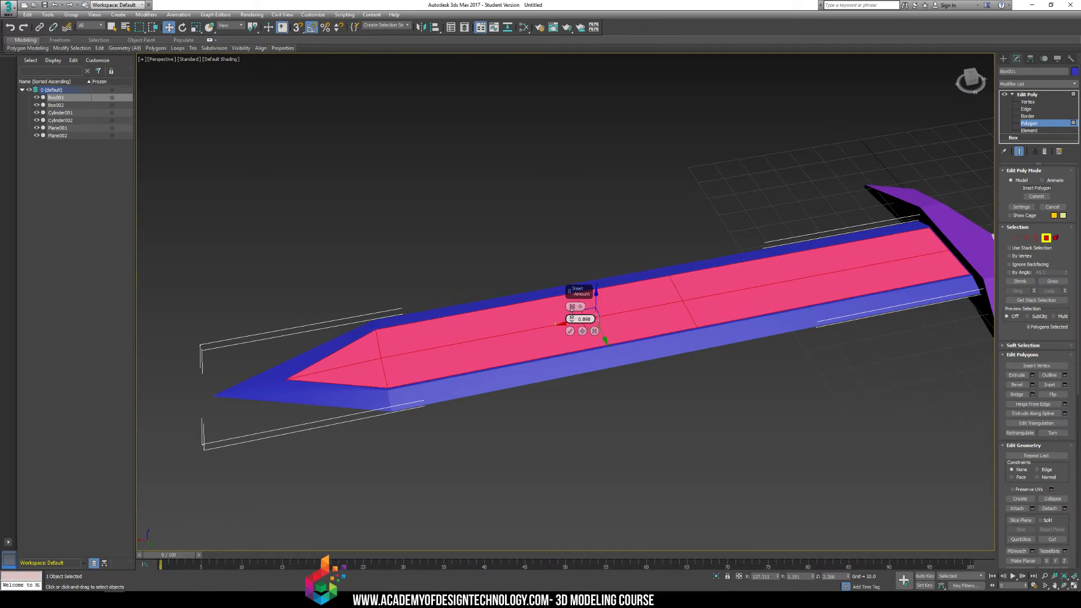
pyautogui.moveTo(571, 319); pyautogui.dragTo(572, 292)
pyautogui.click(572, 330)
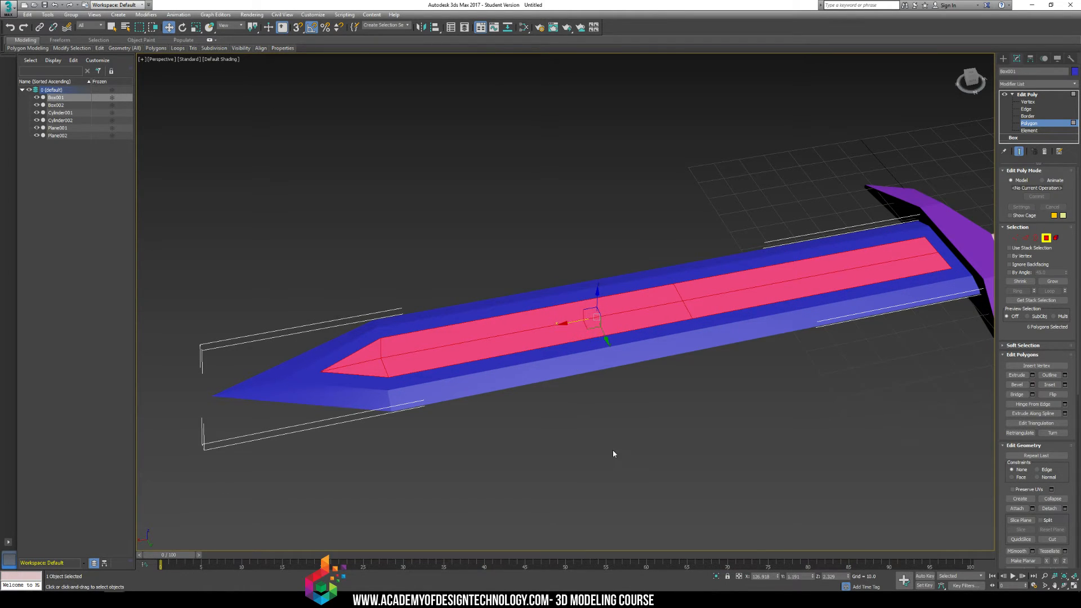
# - Try deleting the inset polygons to cut an opening along the blade, and undo the deletion
pyautogui.scroll(-2, 588, 408)
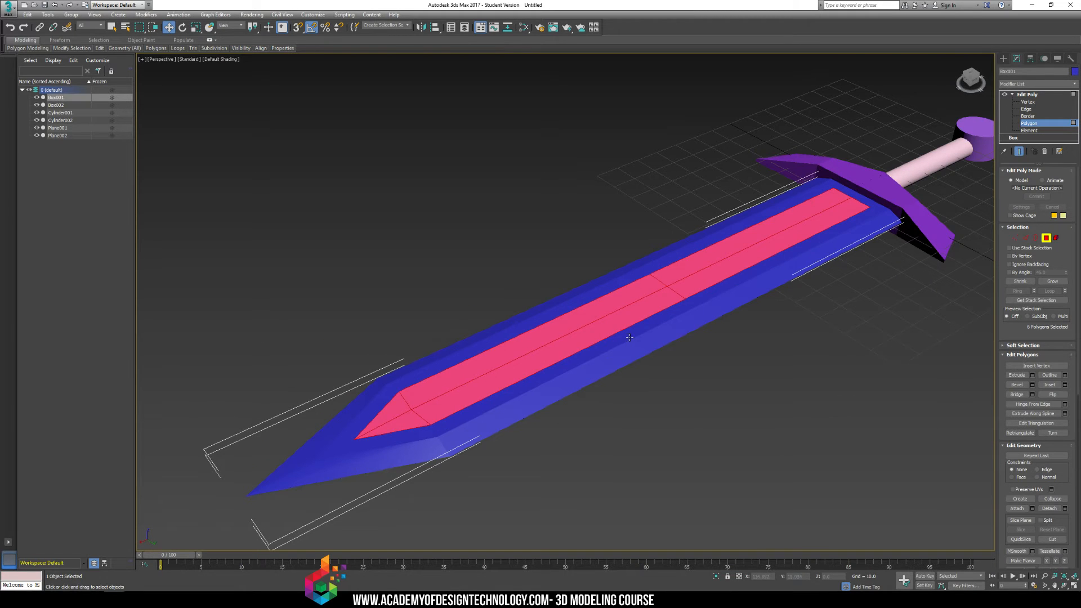
pyautogui.press('Delete')
pyautogui.moveTo(644, 321)
pyautogui.keyDown('alt'); pyautogui.mouseDown(button='middle')
pyautogui.moveTo(717, 296)
pyautogui.moveTo(639, 314)
pyautogui.mouseUp(button='middle'); pyautogui.keyUp('alt')
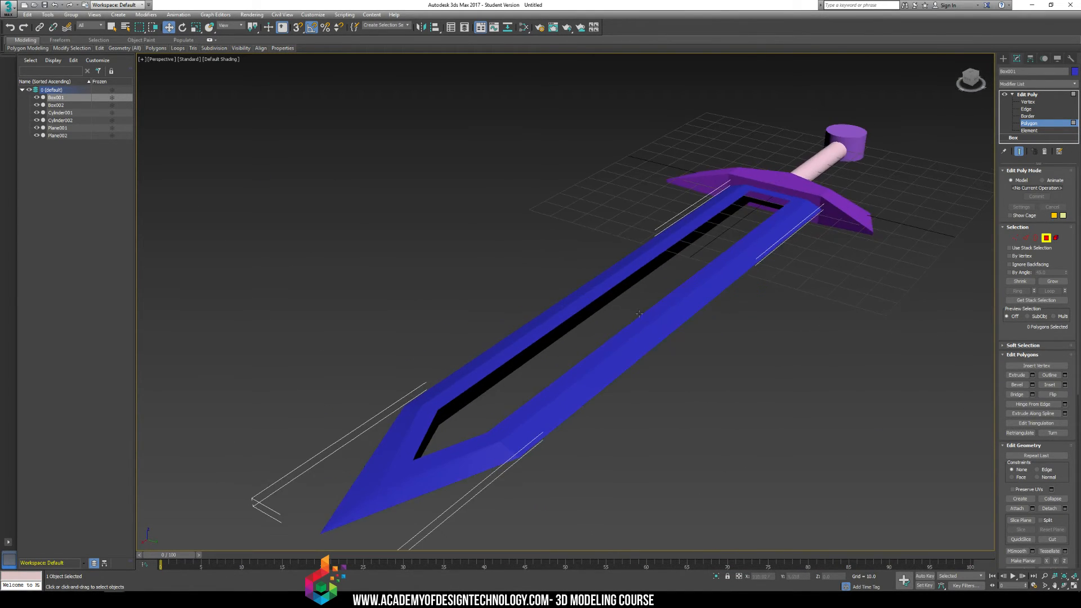
pyautogui.keyDown('alt'); pyautogui.moveTo(691, 237); pyautogui.dragTo(895, 345, button='middle'); pyautogui.keyUp('alt')
pyautogui.hotkey('ctrl', 'z')
# - Extrude the six inset polygons slightly inward to recess the blade's centre, and deselect them
pyautogui.click(1017, 374)
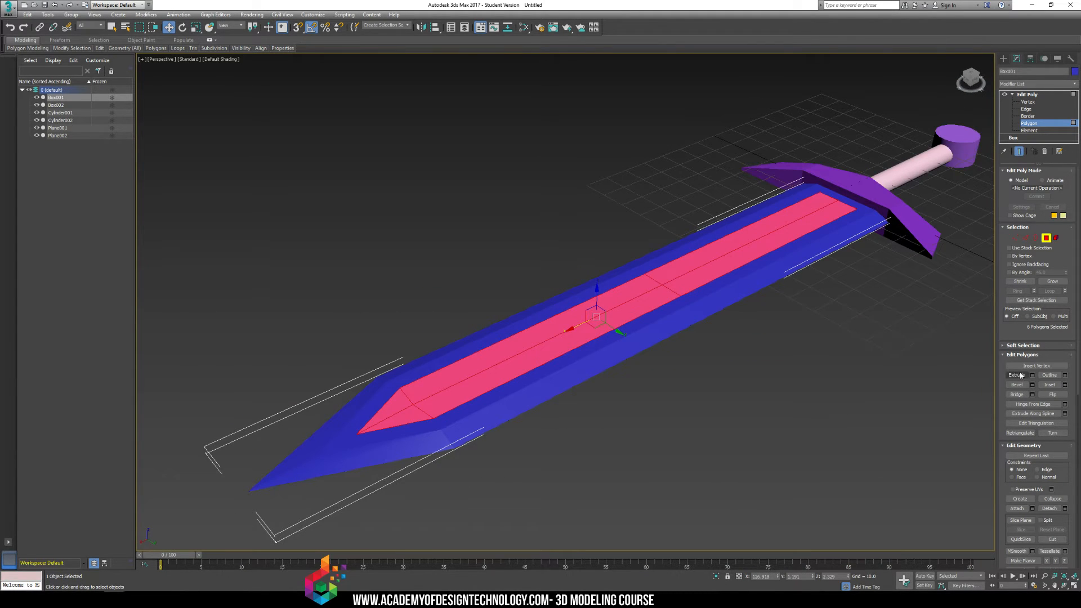
pyautogui.moveTo(680, 283); pyautogui.dragTo(679, 290)
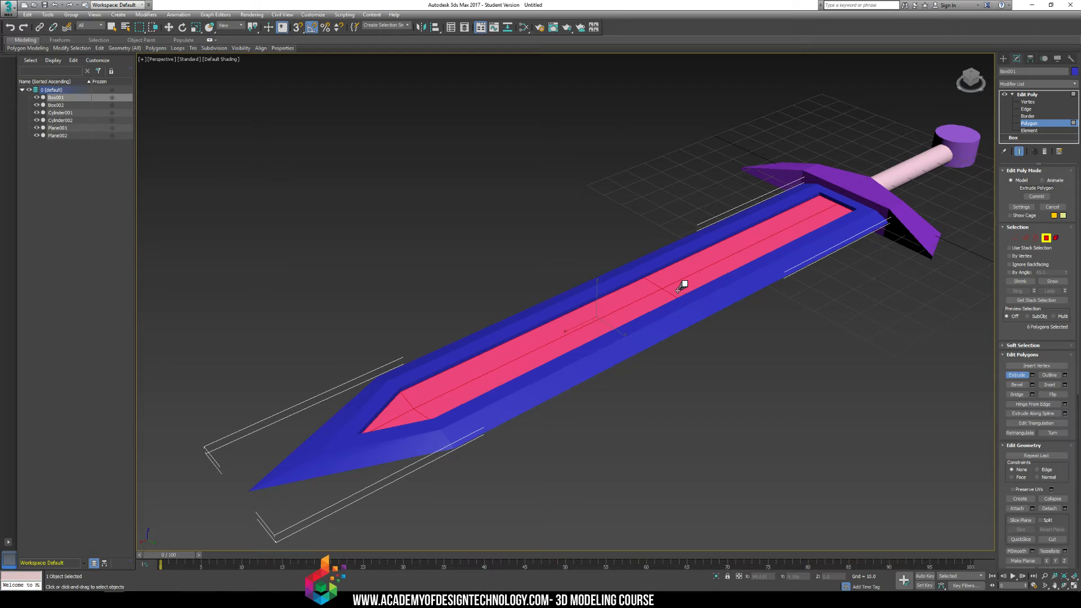
pyautogui.click(616, 194)
# - Select the six recessed centre polygons, bevel them slightly inward to give the groove sloped walls, and deselect them
pyautogui.keyDown('alt'); pyautogui.moveTo(617, 195); pyautogui.dragTo(640, 248, button='middle'); pyautogui.keyUp('alt')
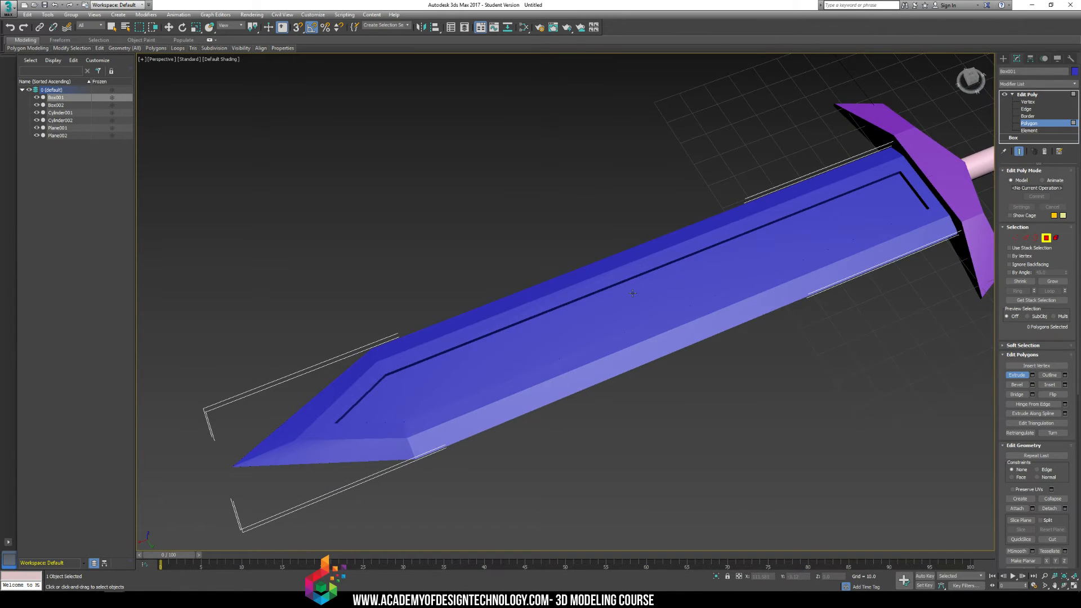
pyautogui.click(636, 289)
pyautogui.keyDown('ctrl'); pyautogui.click(664, 303); pyautogui.keyUp('ctrl')
pyautogui.keyDown('ctrl'); pyautogui.click(724, 278); pyautogui.keyUp('ctrl')
pyautogui.keyDown('ctrl'); pyautogui.click(675, 269); pyautogui.keyUp('ctrl')
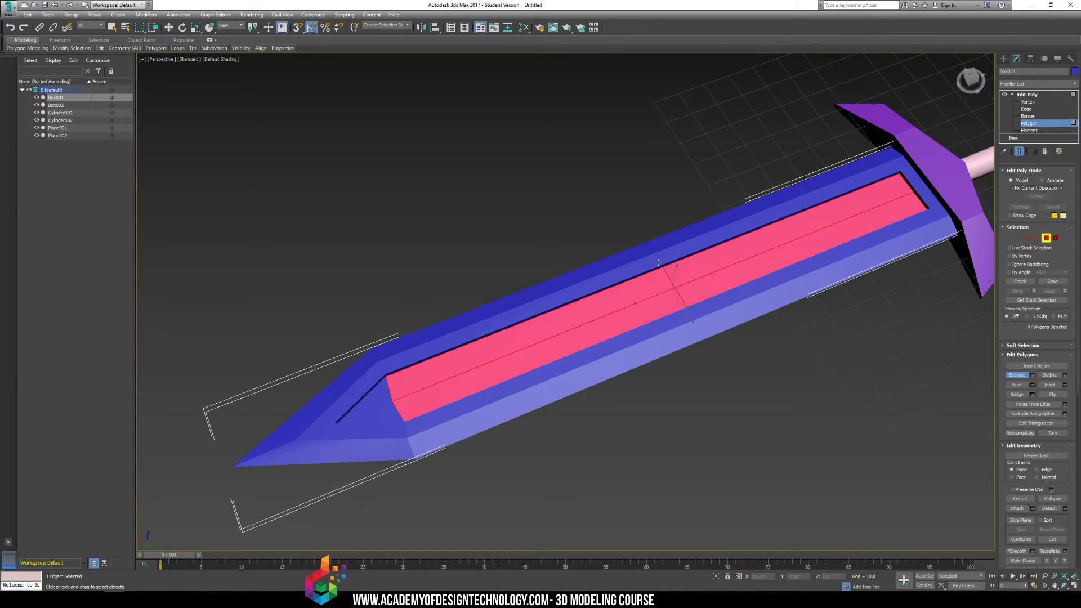
pyautogui.keyDown('ctrl'); pyautogui.click(389, 397); pyautogui.keyUp('ctrl')
pyautogui.keyDown('ctrl'); pyautogui.click(394, 406); pyautogui.keyUp('ctrl')
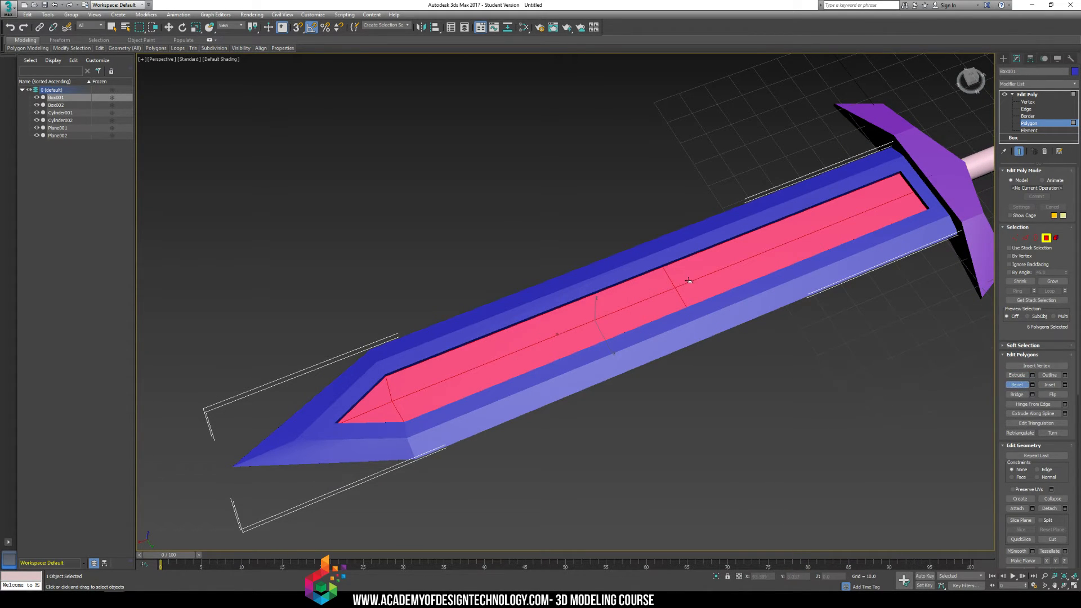
pyautogui.moveTo(688, 280)
pyautogui.mouseDown()
pyautogui.moveTo(695, 273)
pyautogui.moveTo(693, 282)
pyautogui.mouseUp()
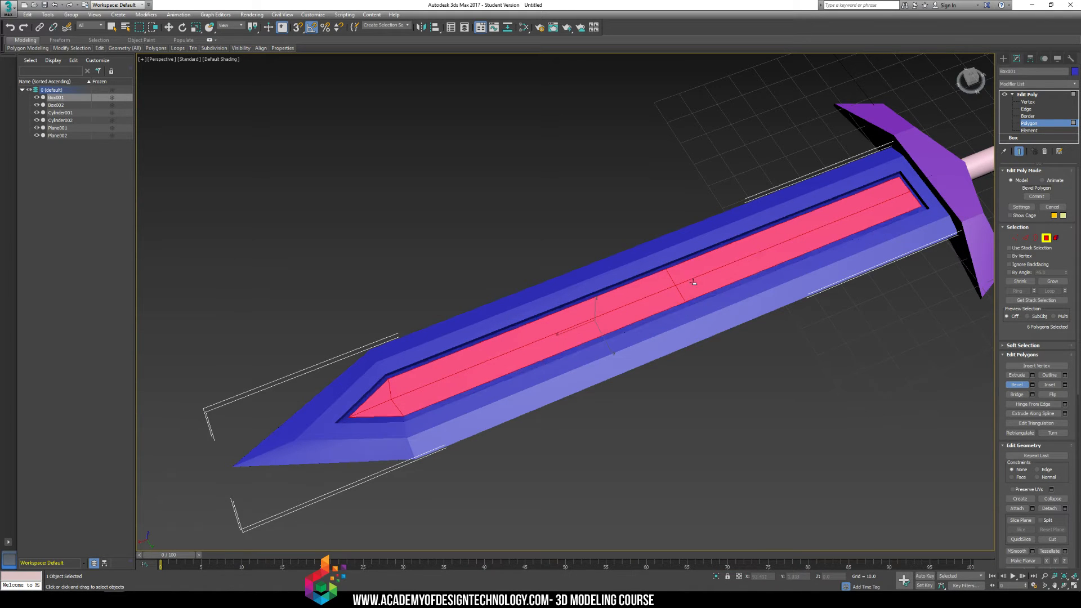
pyautogui.click(692, 284)
pyautogui.click(605, 194)
pyautogui.keyDown('alt'); pyautogui.moveTo(605, 195); pyautogui.dragTo(656, 255, button='middle'); pyautogui.keyUp('alt')
pyautogui.click(551, 241)
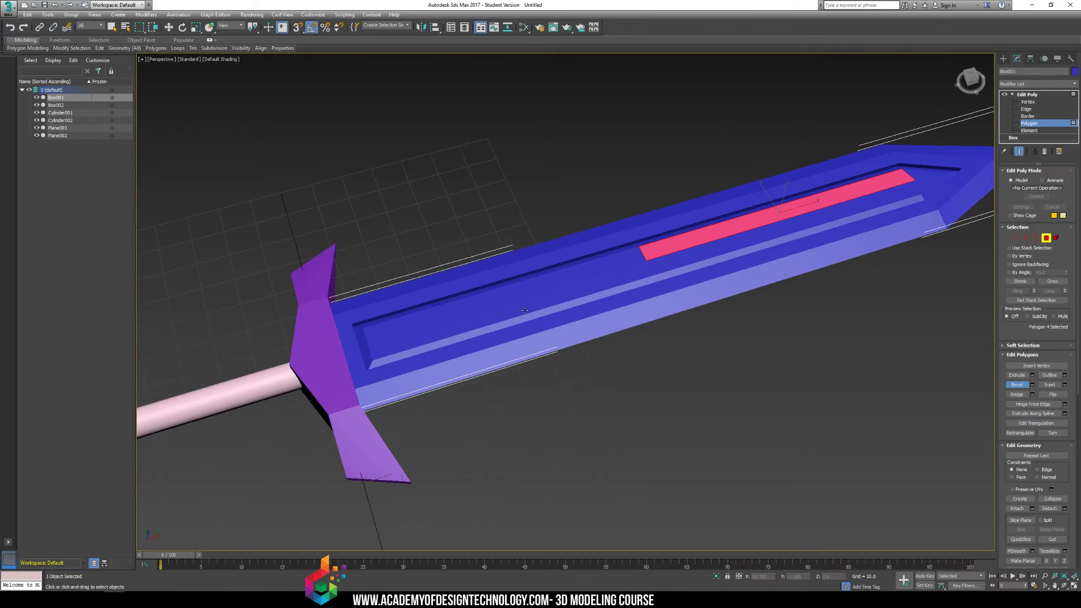
pyautogui.click(519, 306)
pyautogui.keyDown('ctrl'); pyautogui.click(535, 292); pyautogui.keyUp('ctrl')
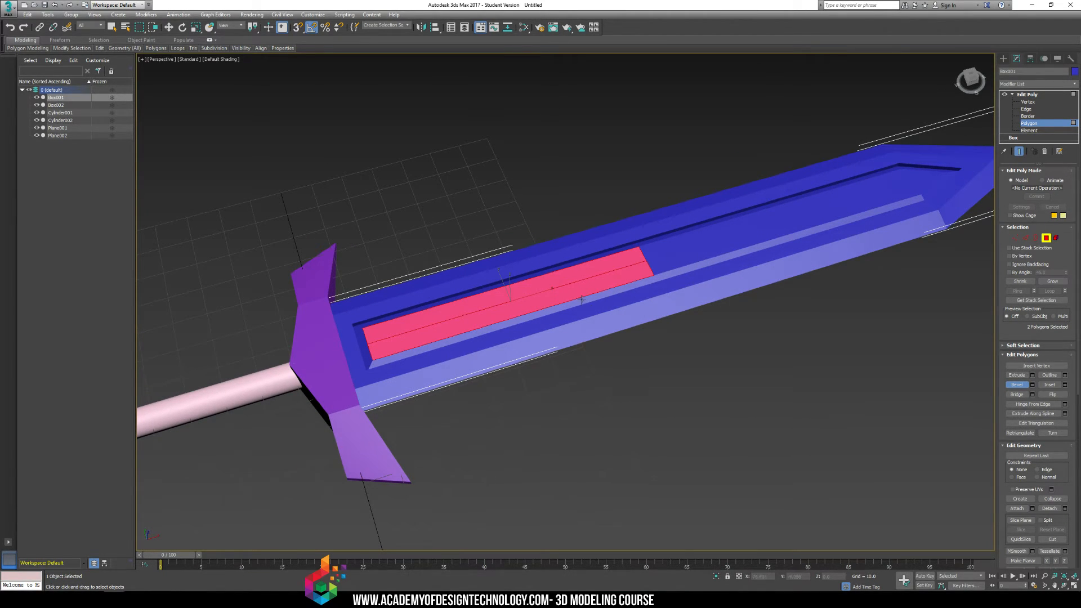
pyautogui.click(515, 227)
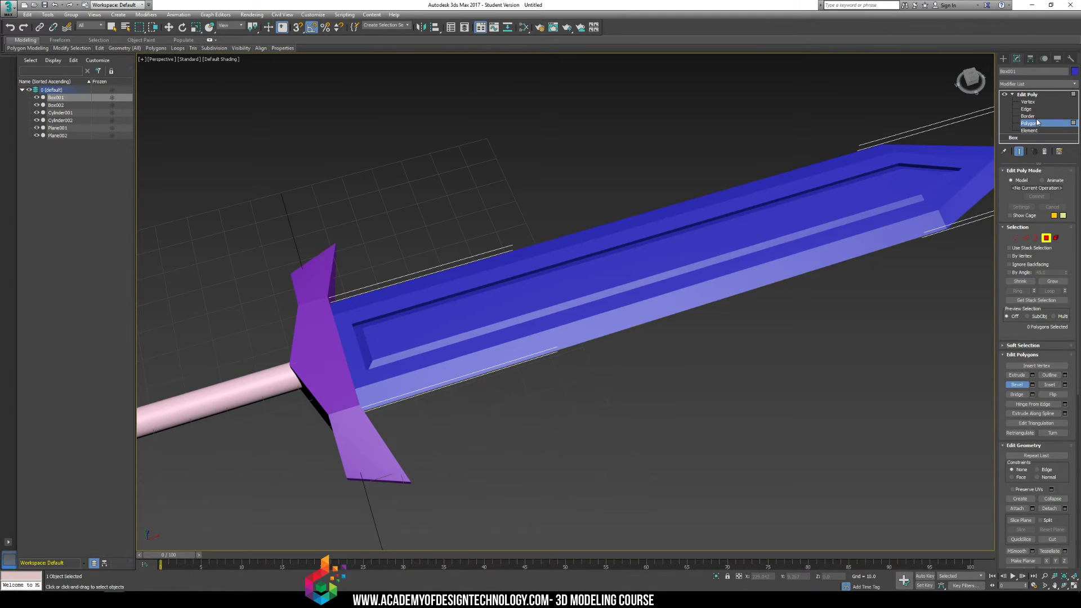
pyautogui.press('3')
pyautogui.press('w')
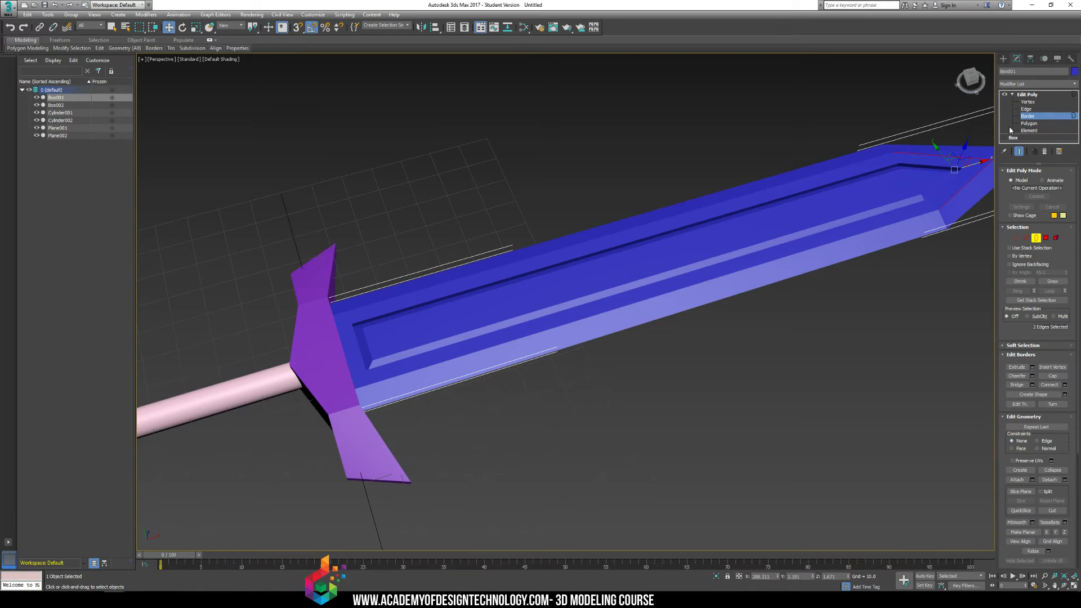
pyautogui.click(1037, 109)
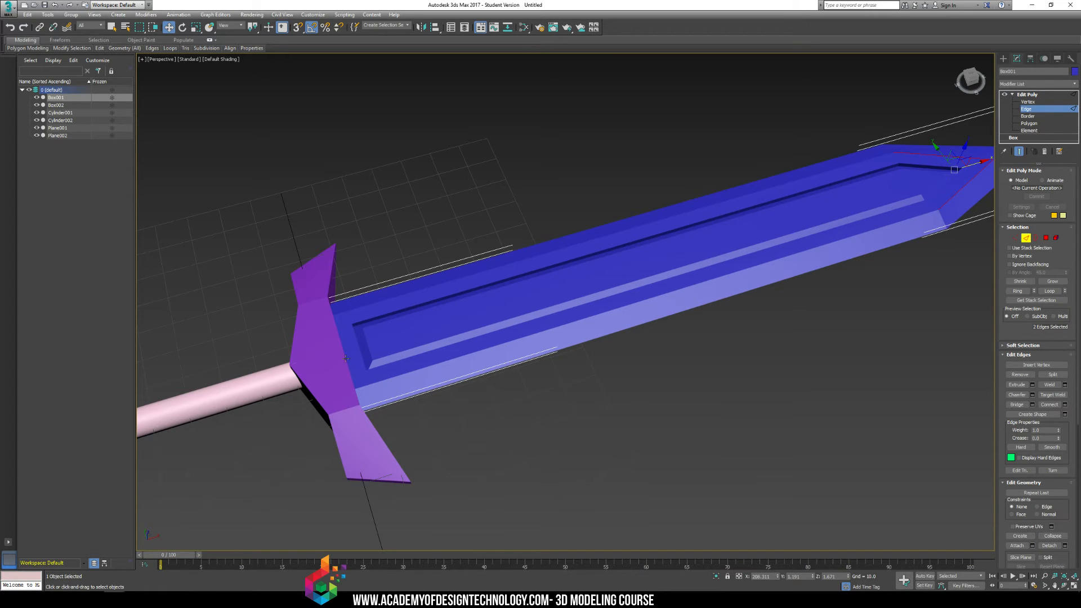
# - Select the pommel cylinder at the end of the handle and add an Edit Poly modifier to it
pyautogui.moveTo(339, 363); pyautogui.dragTo(481, 286, button='middle')
pyautogui.scroll(8, 481, 287)
pyautogui.click(629, 318)
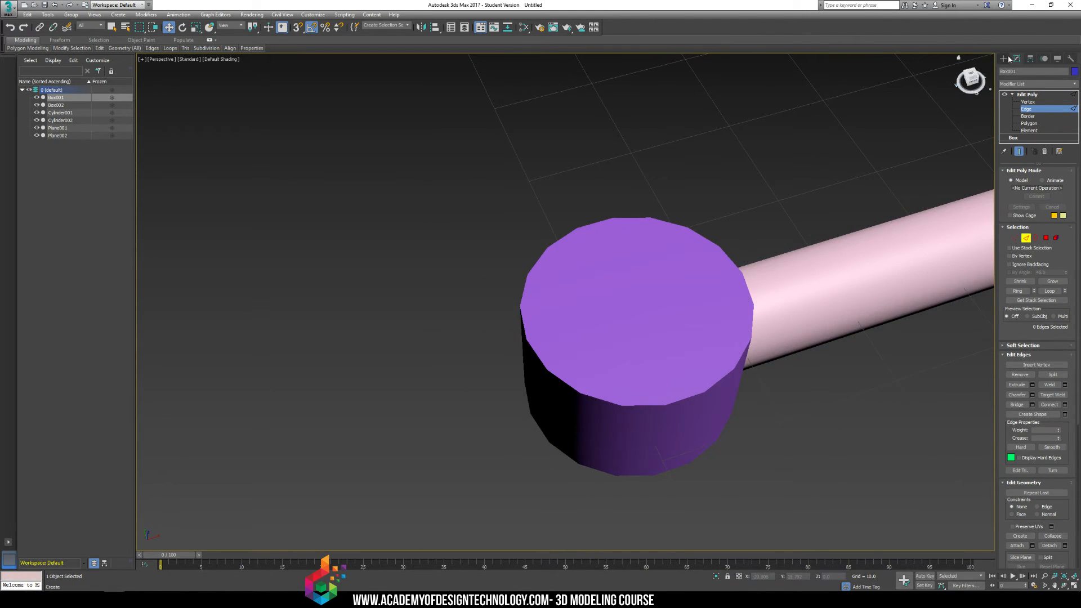
pyautogui.click(1003, 58)
pyautogui.click(629, 297)
pyautogui.moveTo(636, 297); pyautogui.dragTo(580, 253, button='middle')
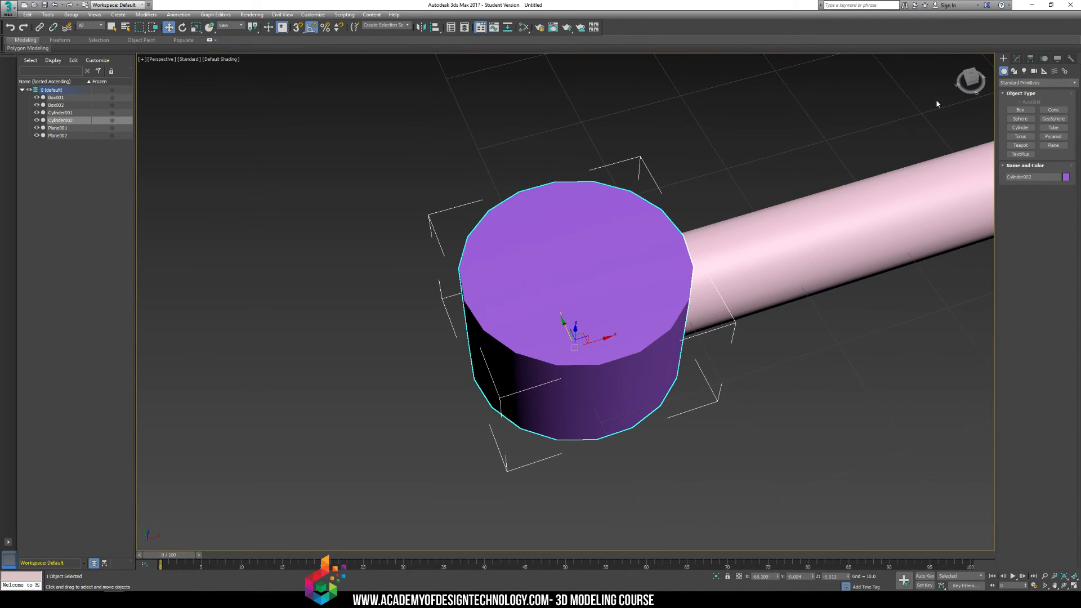
pyautogui.click(1016, 59)
pyautogui.click(1072, 85)
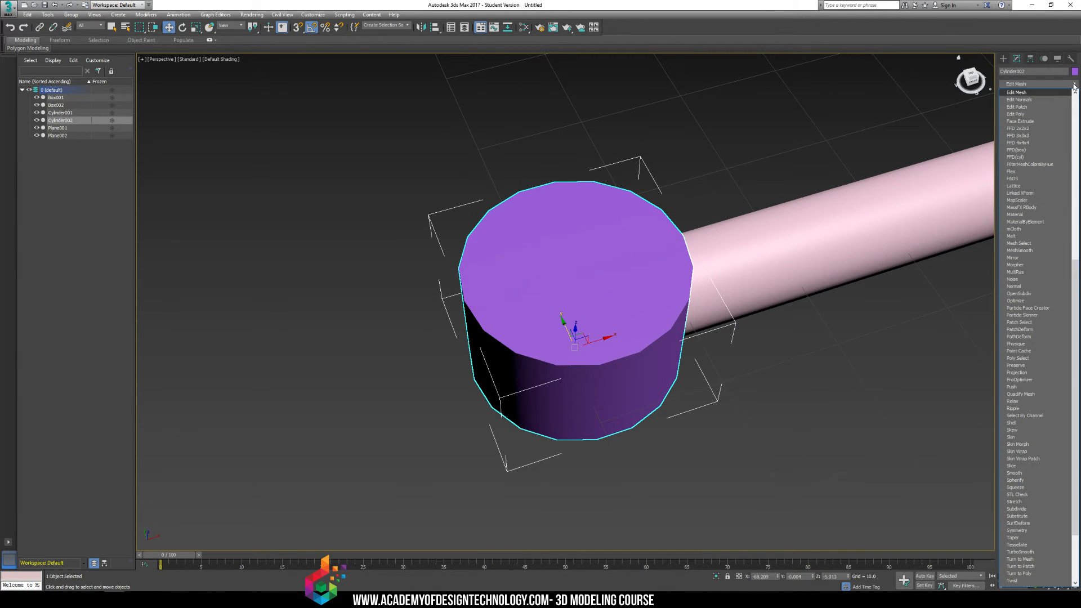
pyautogui.click(857, 155)
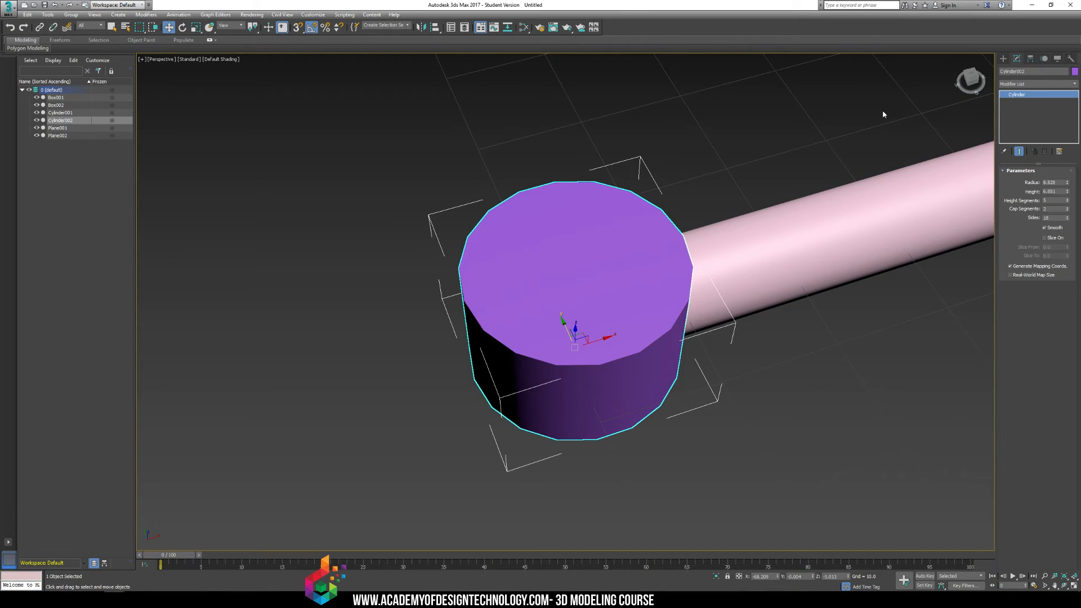
pyautogui.click(1076, 85)
pyautogui.click(1076, 108)
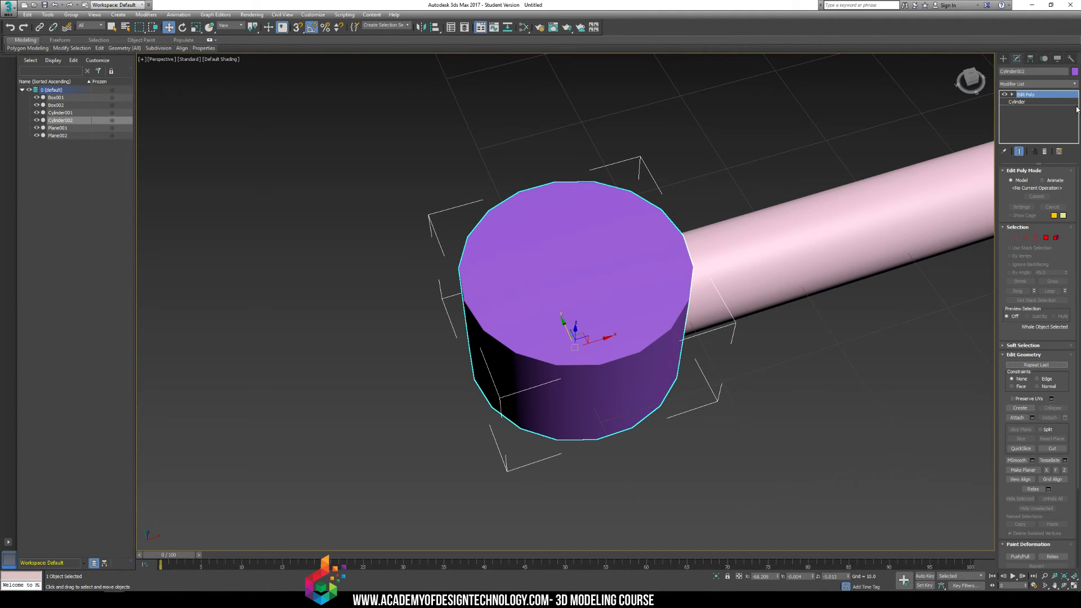
# - Start polygon-level editing on the pommel and display edged faces over the shading
pyautogui.click(1012, 94)
pyautogui.click(1012, 95)
pyautogui.click(1012, 94)
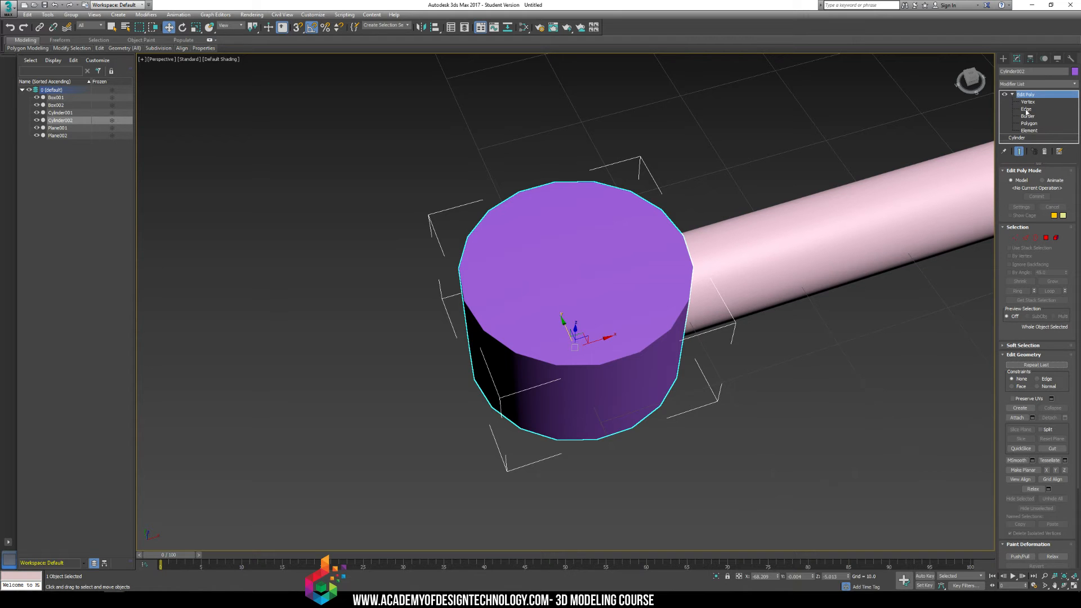
pyautogui.click(1029, 123)
pyautogui.click(610, 240)
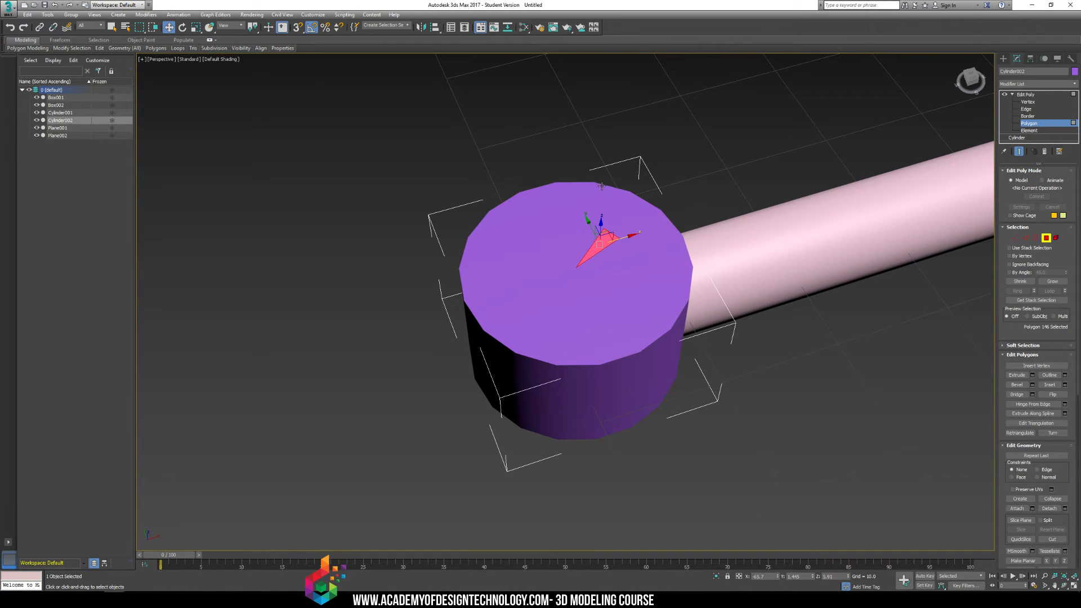
pyautogui.press('F3')
pyautogui.press('F3')
pyautogui.press('F4')
# - Select all 18 triangular polygons forming the inner circle of the pommel's top cap
pyautogui.keyDown('ctrl'); pyautogui.click(579, 244); pyautogui.keyUp('ctrl')
pyautogui.keyDown('ctrl'); pyautogui.click(587, 243); pyautogui.keyUp('ctrl')
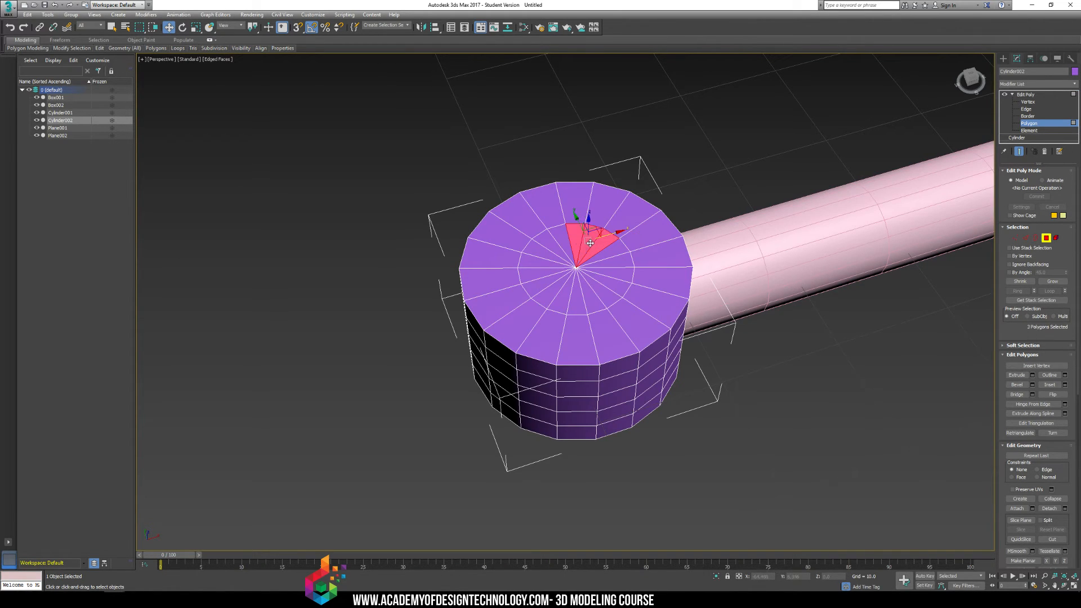
pyautogui.keyDown('ctrl'); pyautogui.click(564, 246); pyautogui.keyUp('ctrl')
pyautogui.keyDown('ctrl'); pyautogui.click(554, 250); pyautogui.keyUp('ctrl')
pyautogui.keyDown('ctrl'); pyautogui.click(544, 262); pyautogui.keyUp('ctrl')
pyautogui.keyDown('ctrl'); pyautogui.click(546, 252); pyautogui.keyUp('ctrl')
pyautogui.keyDown('ctrl'); pyautogui.click(538, 275); pyautogui.keyUp('ctrl')
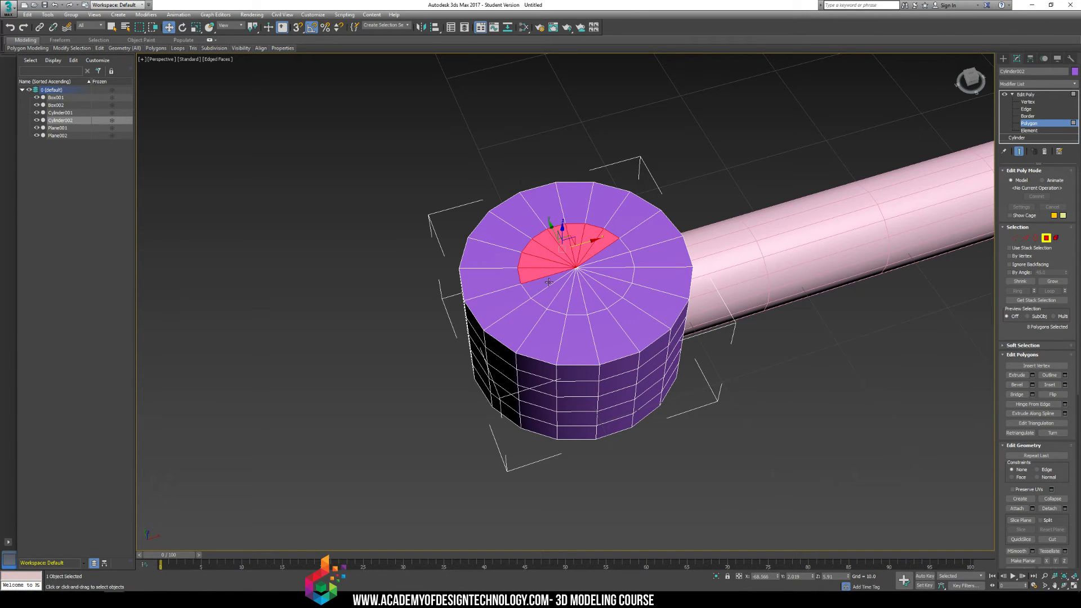
pyautogui.keyDown('ctrl'); pyautogui.click(544, 288); pyautogui.keyUp('ctrl')
pyautogui.keyDown('ctrl'); pyautogui.click(555, 298); pyautogui.keyUp('ctrl')
pyautogui.keyDown('ctrl'); pyautogui.click(568, 304); pyautogui.keyUp('ctrl')
pyautogui.keyDown('ctrl'); pyautogui.click(584, 302); pyautogui.keyUp('ctrl')
pyautogui.keyDown('ctrl'); pyautogui.click(596, 295); pyautogui.keyUp('ctrl')
pyautogui.keyDown('ctrl'); pyautogui.click(606, 290); pyautogui.keyUp('ctrl')
pyautogui.keyDown('ctrl'); pyautogui.click(613, 279); pyautogui.keyUp('ctrl')
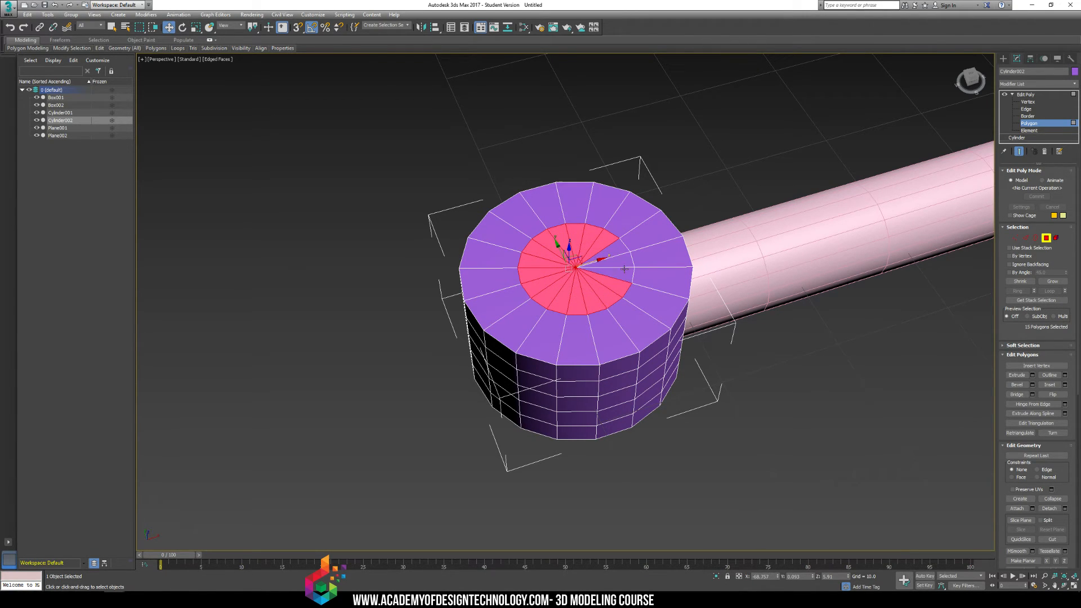
pyautogui.keyDown('ctrl'); pyautogui.click(615, 266); pyautogui.keyUp('ctrl')
pyautogui.keyDown('ctrl'); pyautogui.click(613, 254); pyautogui.keyUp('ctrl')
pyautogui.keyDown('ctrl'); pyautogui.click(606, 244); pyautogui.keyUp('ctrl')
# - Scale the selected cap polygons outward to leave a narrow rim, and extrude them down into the pommel
pyautogui.press('r')
pyautogui.moveTo(577, 282); pyautogui.dragTo(627, 257)
pyautogui.click(1017, 375)
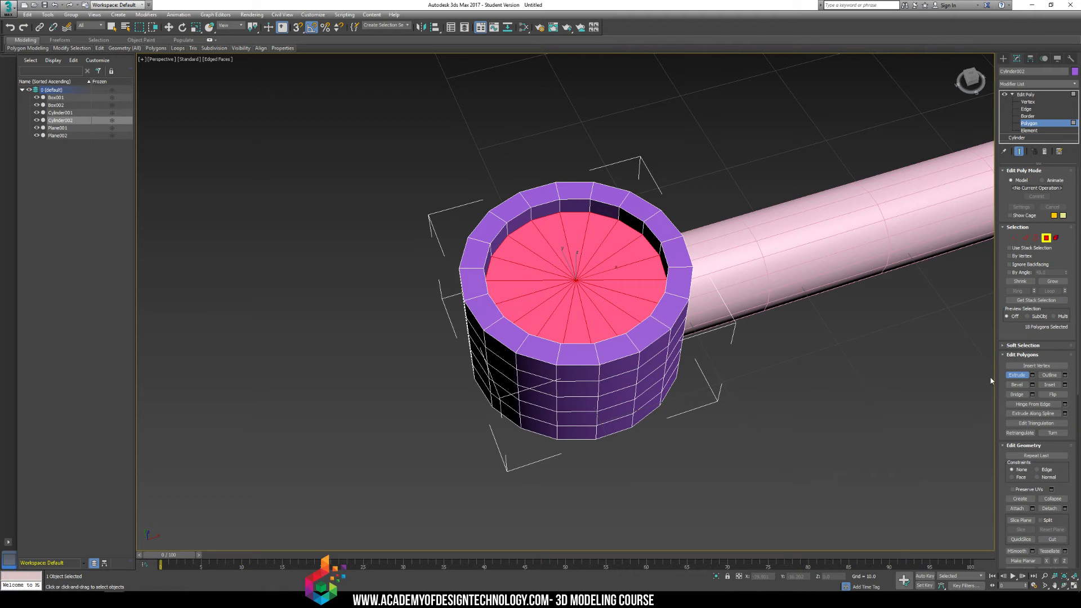
# - Bevel the recessed cap polygons back up and inward to form a raised centre with sloped sides
pyautogui.click(1016, 384)
pyautogui.moveTo(601, 271); pyautogui.dragTo(608, 264)
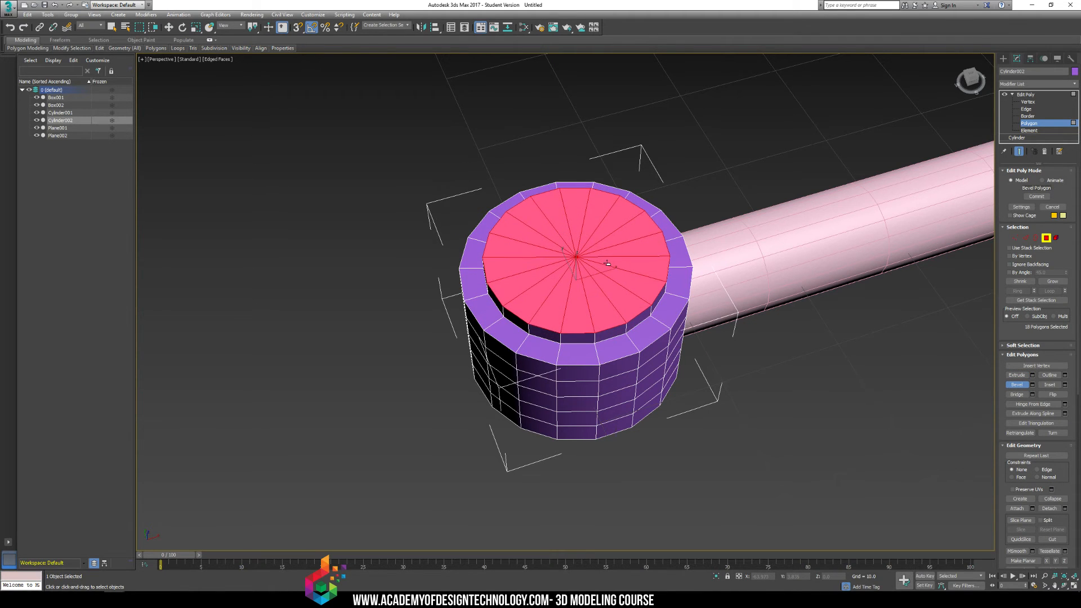
pyautogui.click(599, 274)
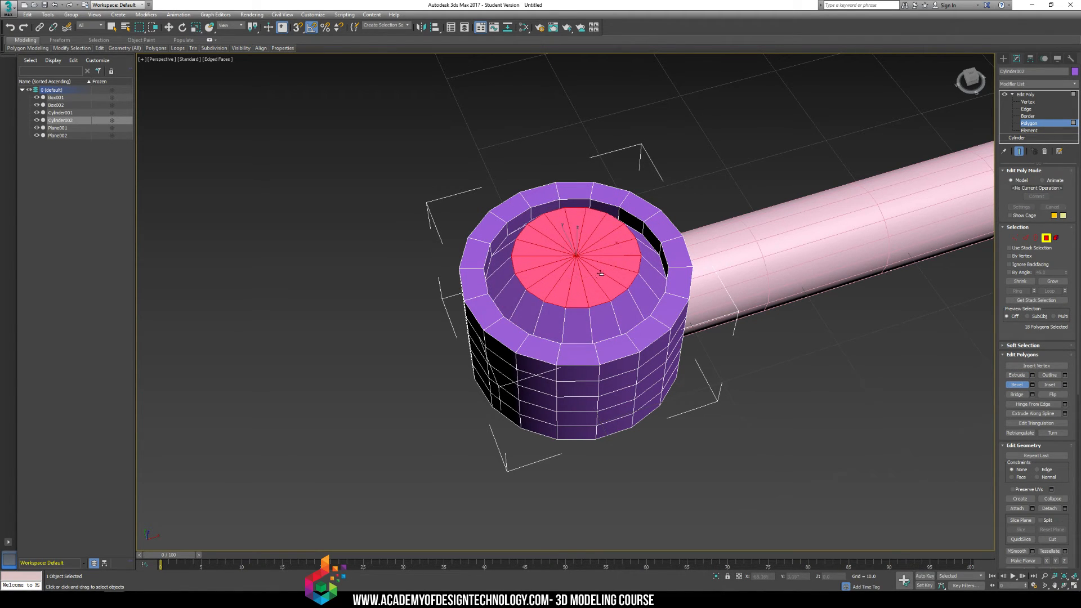
# - Inset the raised centre polygons as a group by about 0.979
pyautogui.click(1016, 375)
pyautogui.click(1065, 385)
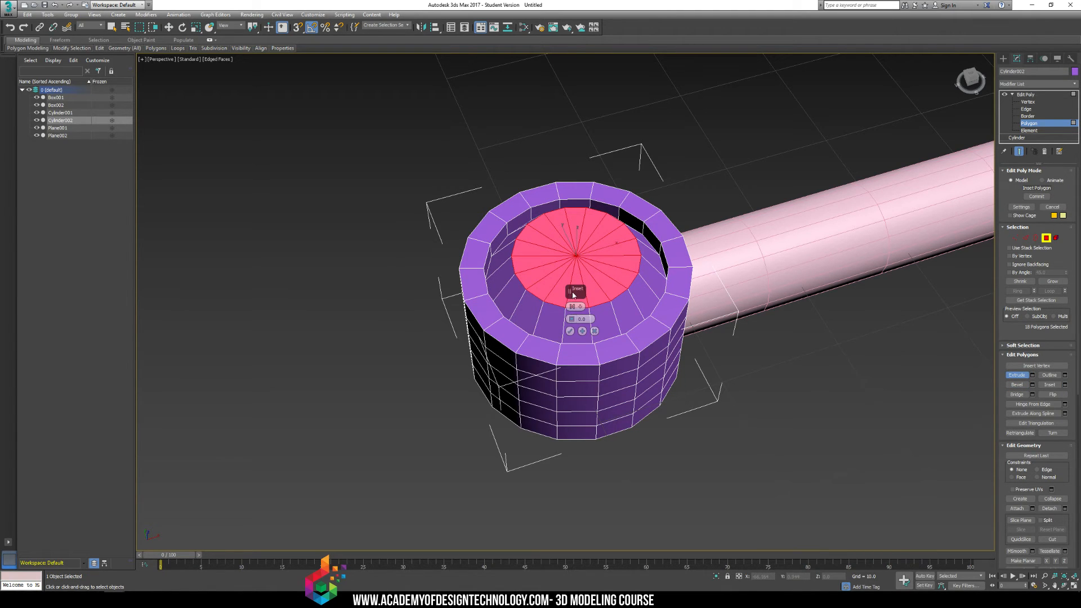
pyautogui.moveTo(571, 318); pyautogui.dragTo(575, 309)
pyautogui.click(570, 331)
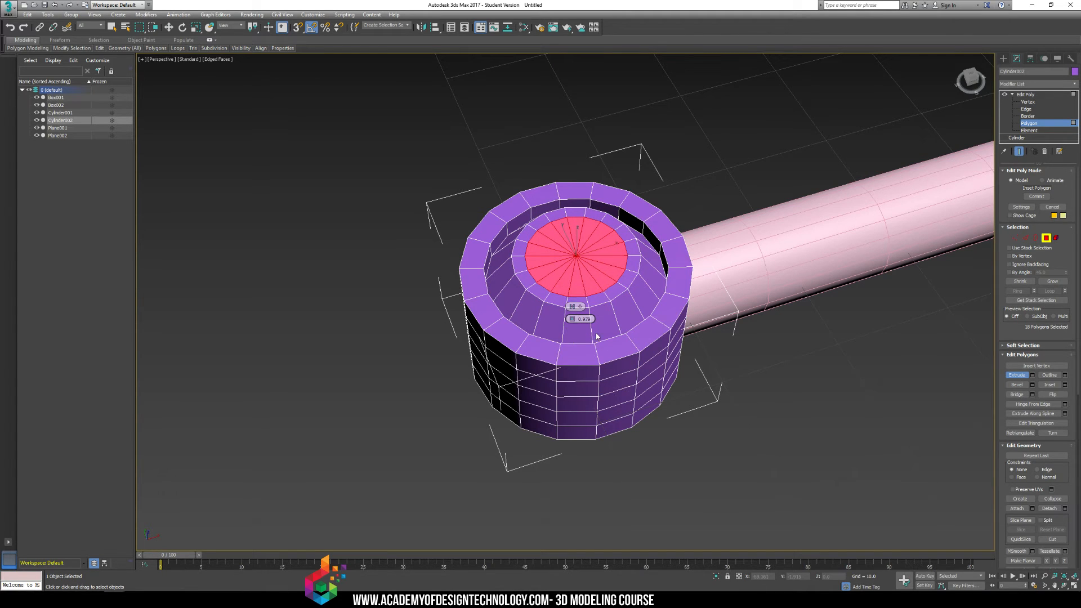
# - Extrude the inset centre polygons slightly down into the pommel, deselect them and hide the edged faces display
pyautogui.moveTo(578, 262); pyautogui.dragTo(579, 264)
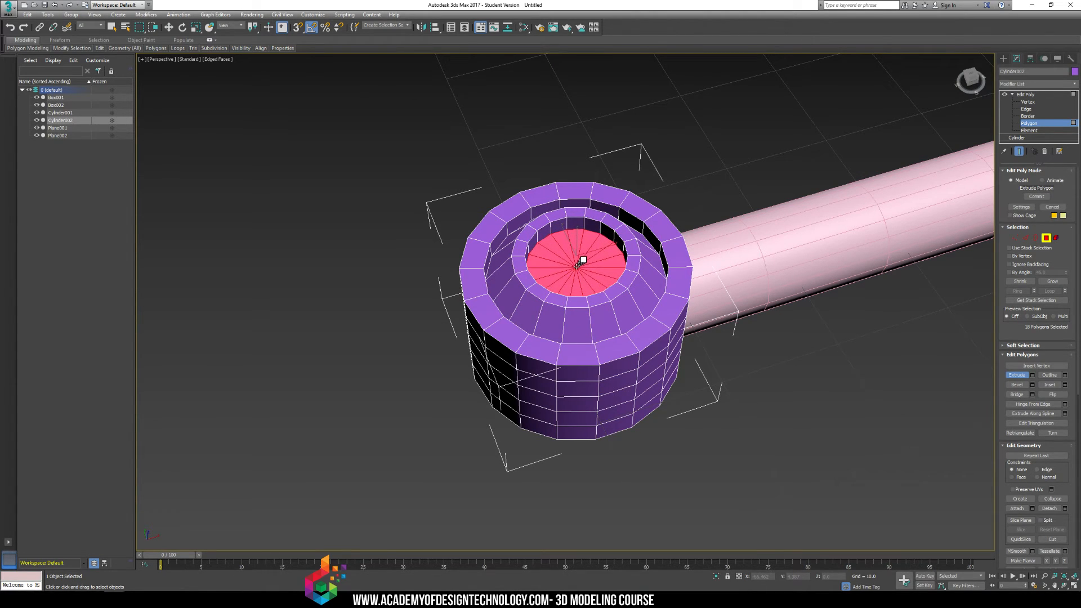
pyautogui.click(711, 176)
pyautogui.keyDown('alt'); pyautogui.moveTo(668, 226); pyautogui.dragTo(670, 225, button='middle'); pyautogui.keyUp('alt')
pyautogui.press('F4')
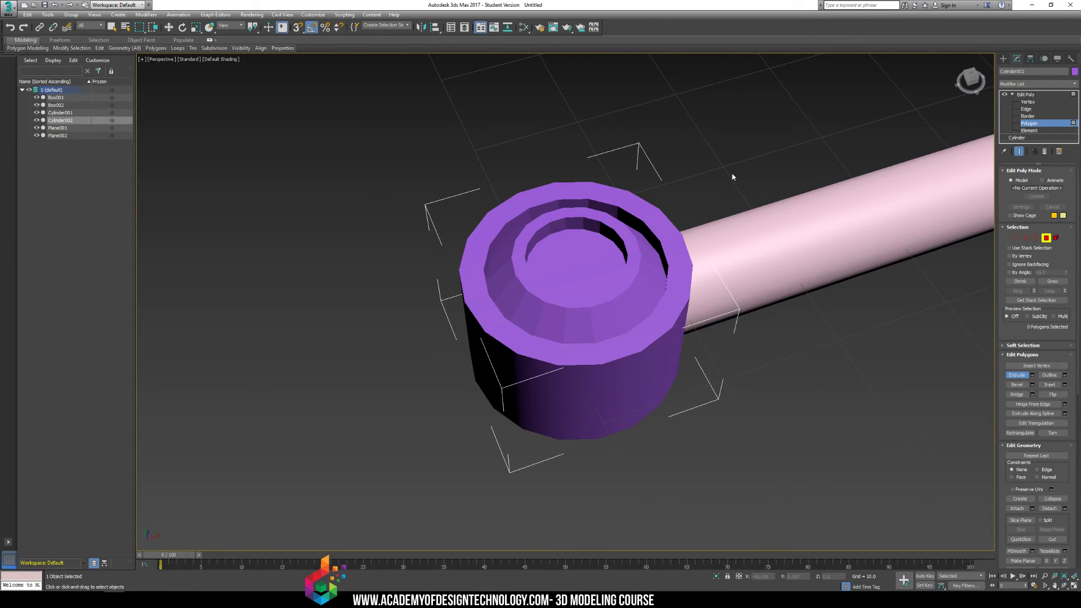
# - Examine the pommel's stepped top up close, checking individual polygons on the sloped ring and inner rim
pyautogui.moveTo(734, 174)
pyautogui.mouseDown(button='middle')
pyautogui.moveTo(563, 247)
pyautogui.moveTo(601, 269)
pyautogui.mouseUp(button='middle')
pyautogui.scroll(-3, 668, 197)
pyautogui.scroll(-2, 654, 183)
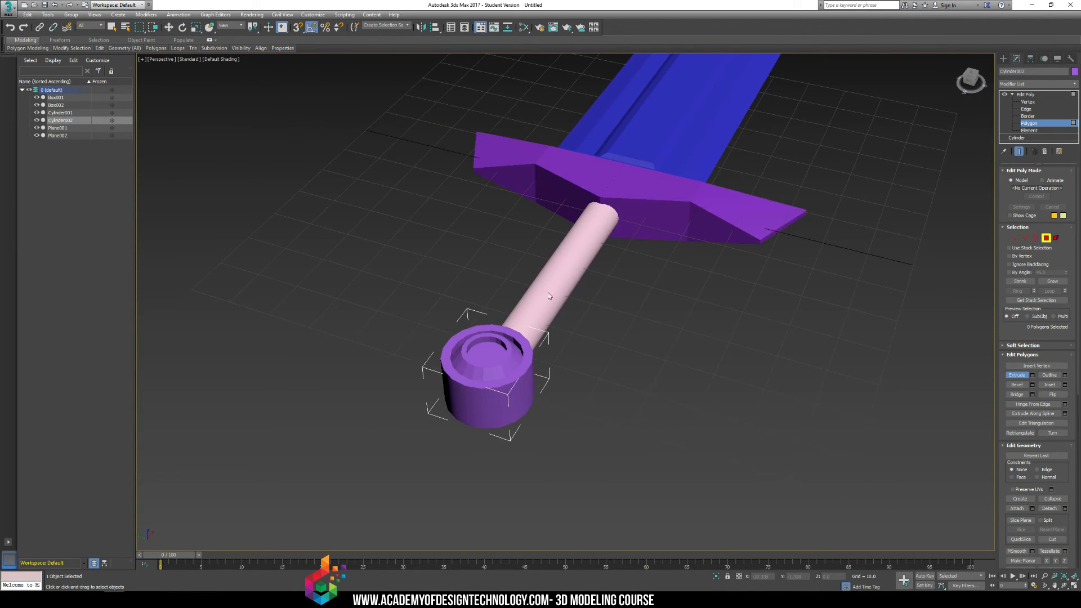
pyautogui.keyDown('alt'); pyautogui.moveTo(548, 295); pyautogui.dragTo(575, 336, button='middle'); pyautogui.keyUp('alt')
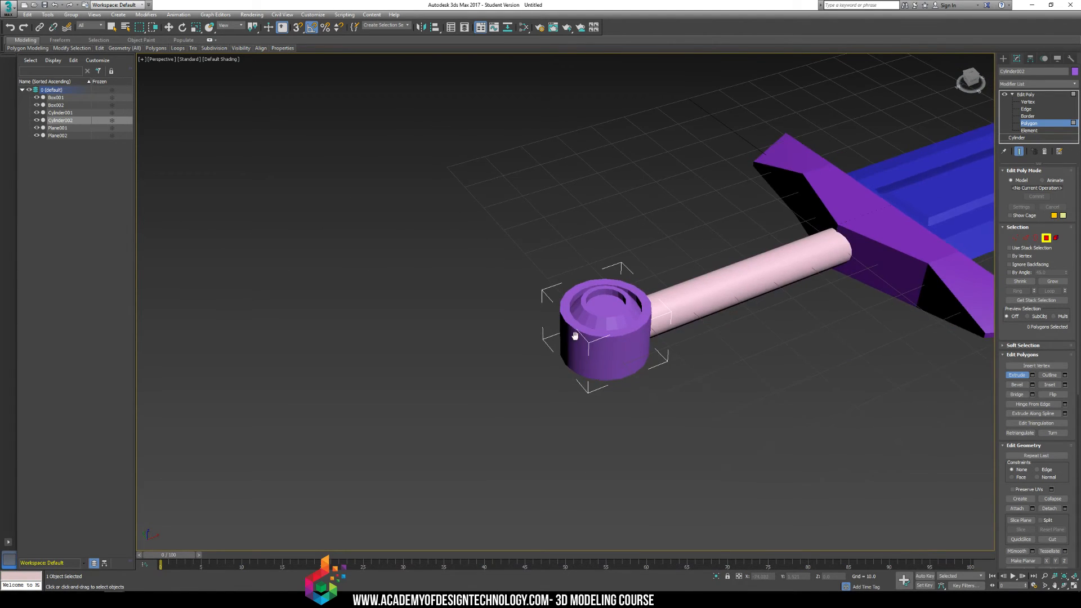
pyautogui.scroll(8, 574, 336)
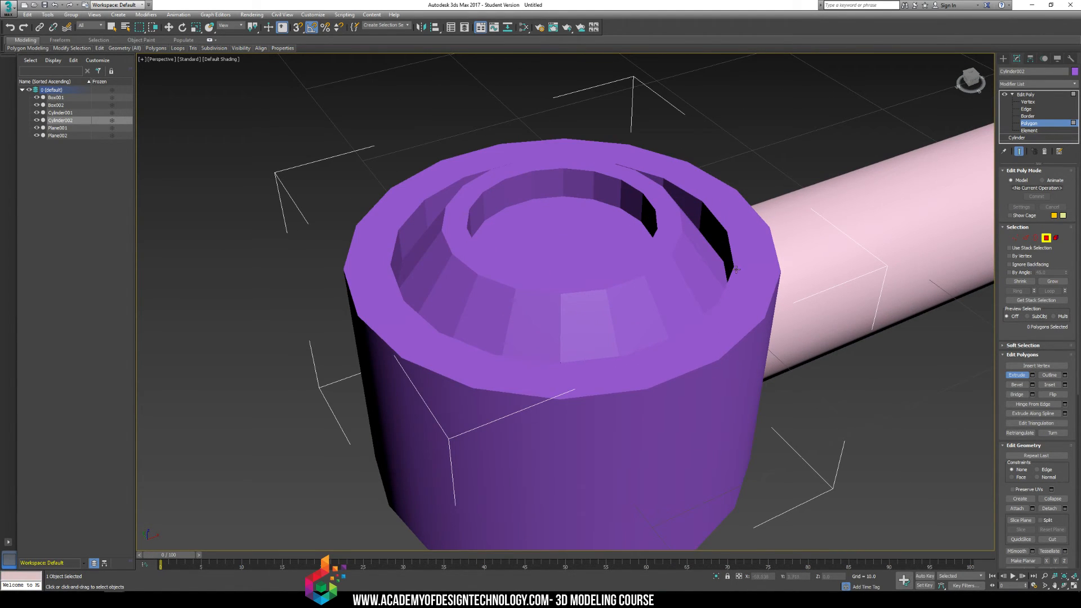
pyautogui.click(672, 211)
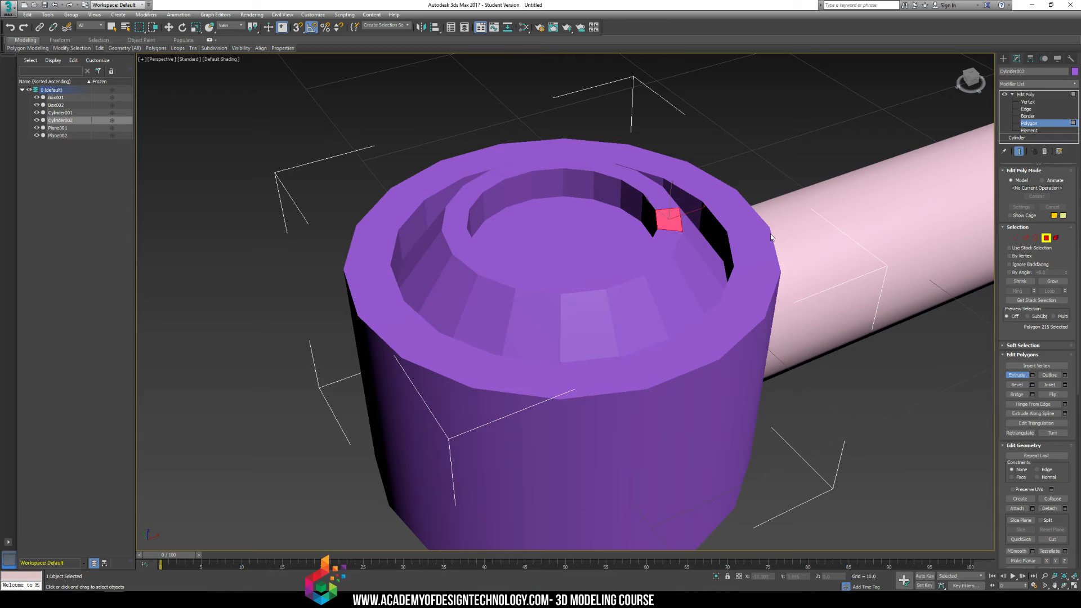
pyautogui.click(696, 268)
pyautogui.click(466, 294)
pyautogui.click(519, 298)
pyautogui.click(504, 297)
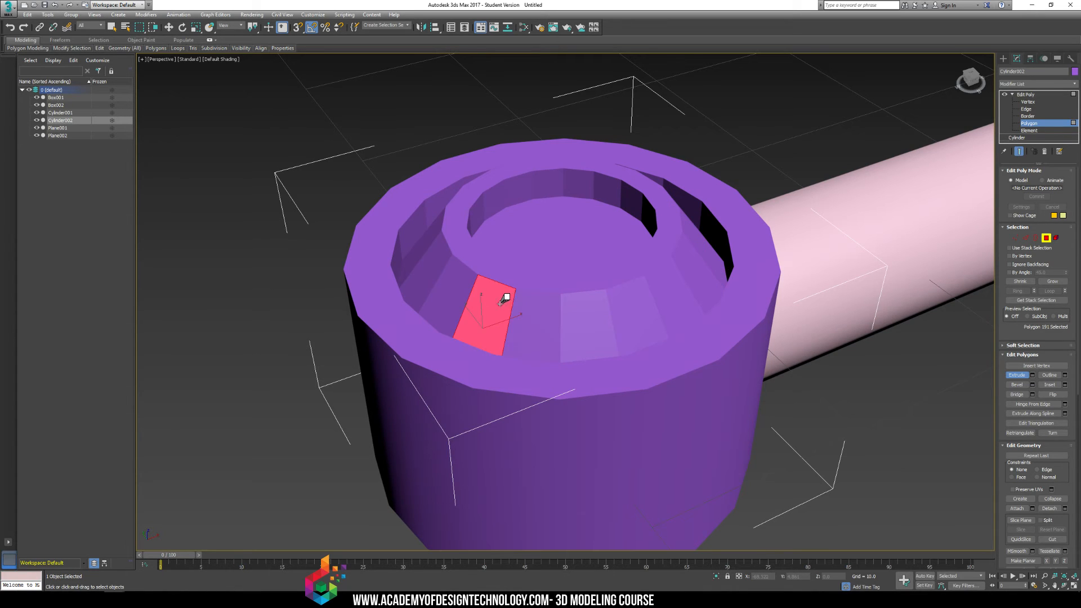
pyautogui.click(531, 302)
pyautogui.click(623, 305)
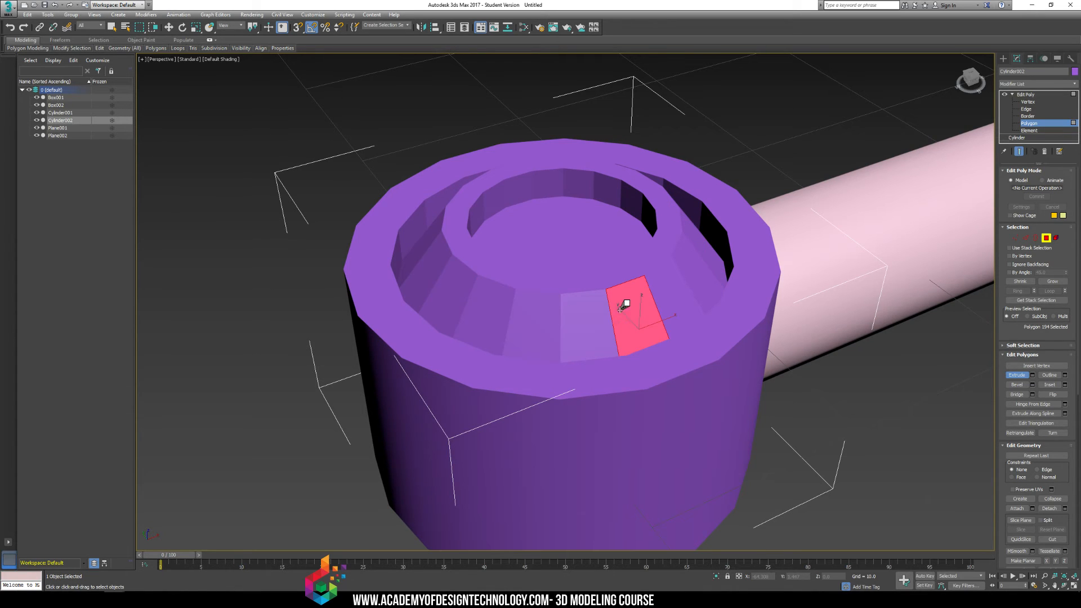
# - Select all 18 sloped polygons around the raised centre of the pommel's top
pyautogui.click(565, 318)
pyautogui.keyDown('ctrl'); pyautogui.click(511, 313); pyautogui.keyUp('ctrl')
pyautogui.keyDown('ctrl'); pyautogui.click(465, 292); pyautogui.keyUp('ctrl')
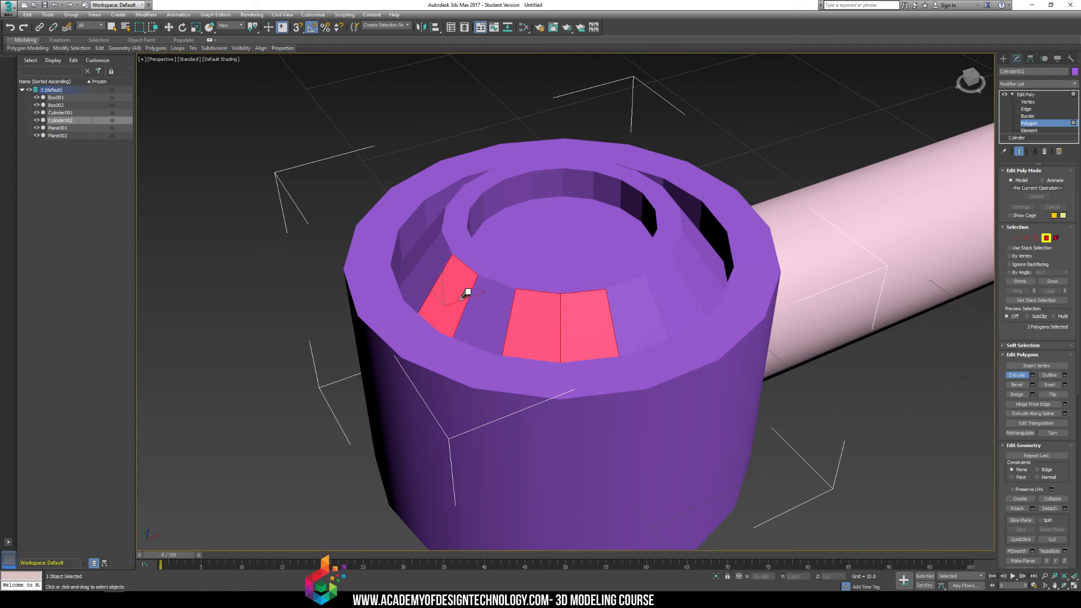
pyautogui.keyDown('ctrl'); pyautogui.click(484, 287); pyautogui.keyUp('ctrl')
pyautogui.keyDown('ctrl'); pyautogui.click(434, 244); pyautogui.keyUp('ctrl')
pyautogui.press('w')
pyautogui.keyDown('ctrl'); pyautogui.click(430, 242); pyautogui.keyUp('ctrl')
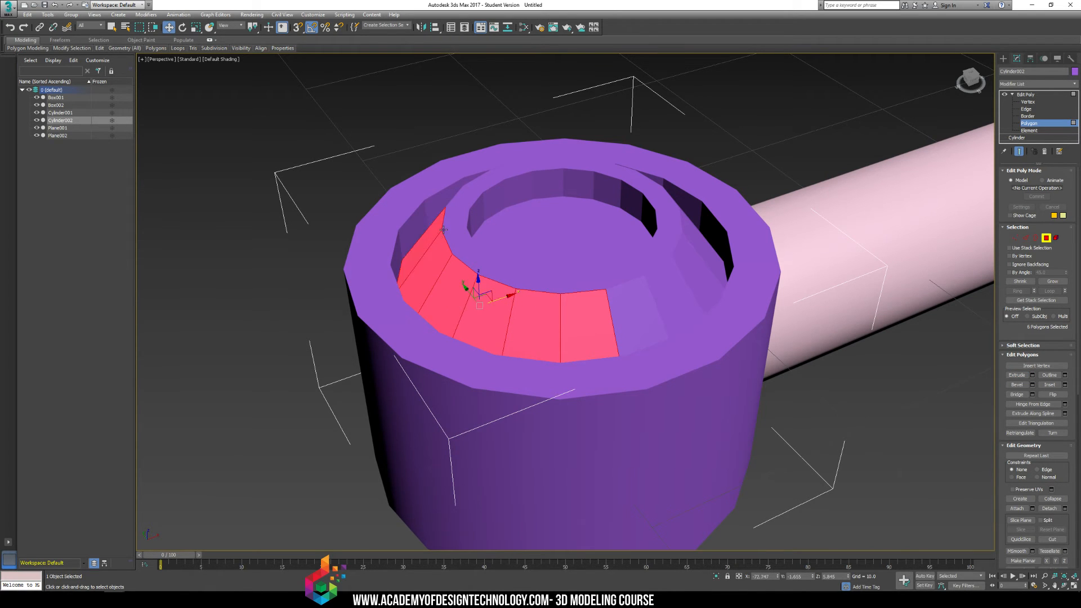
pyautogui.scroll(3, 471, 226)
pyautogui.keyDown('alt'); pyautogui.moveTo(471, 227); pyautogui.dragTo(619, 230, button='middle'); pyautogui.keyUp('alt')
pyautogui.keyDown('ctrl'); pyautogui.click(356, 356); pyautogui.keyUp('ctrl')
pyautogui.keyDown('ctrl'); pyautogui.click(219, 346); pyautogui.keyUp('ctrl')
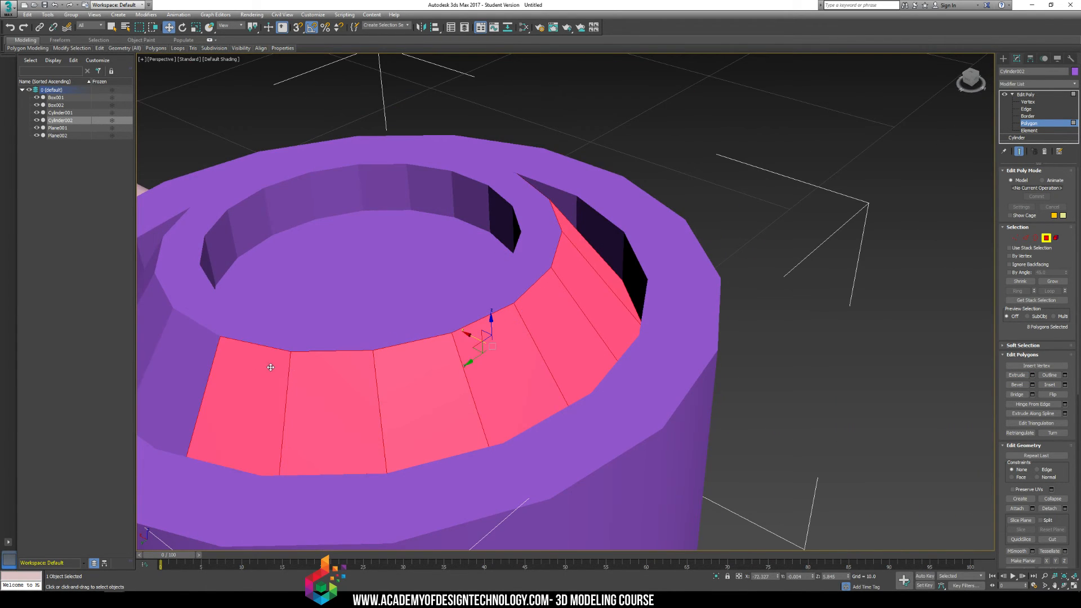
pyautogui.keyDown('ctrl'); pyautogui.click(182, 333); pyautogui.keyUp('ctrl')
pyautogui.keyDown('ctrl'); pyautogui.click(166, 311); pyautogui.keyUp('ctrl')
pyautogui.keyDown('alt'); pyautogui.moveTo(166, 312); pyautogui.dragTo(431, 332, button='middle'); pyautogui.keyUp('alt')
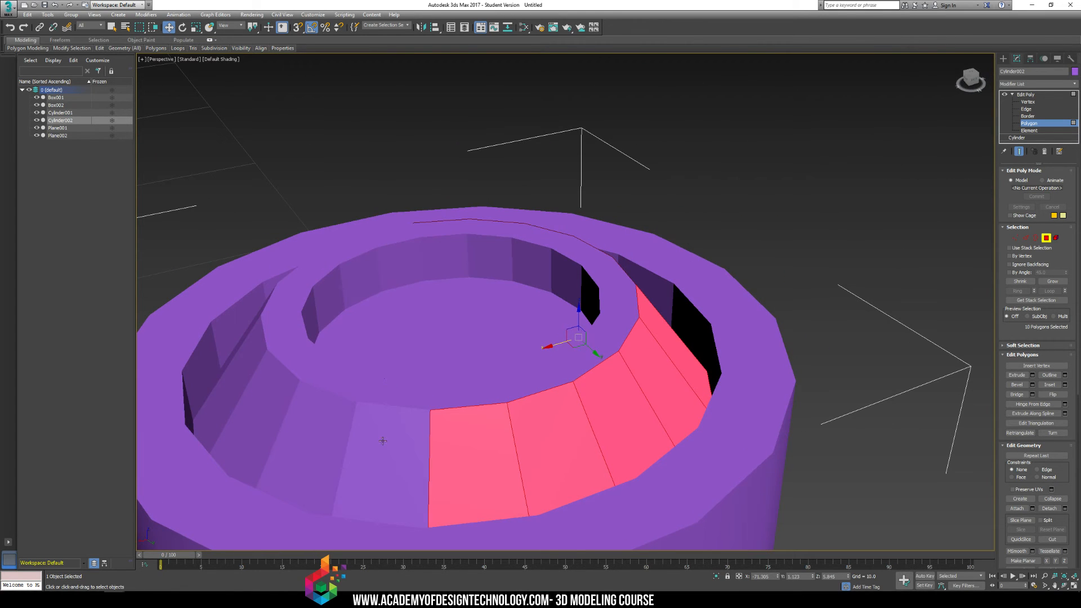
pyautogui.keyDown('ctrl'); pyautogui.click(380, 463); pyautogui.keyUp('ctrl')
pyautogui.keyDown('ctrl'); pyautogui.click(327, 448); pyautogui.keyUp('ctrl')
pyautogui.keyDown('ctrl'); pyautogui.click(271, 407); pyautogui.keyUp('ctrl')
pyautogui.keyDown('ctrl'); pyautogui.click(234, 376); pyautogui.keyUp('ctrl')
pyautogui.keyDown('alt'); pyautogui.moveTo(233, 374); pyautogui.dragTo(416, 389, button='middle'); pyautogui.keyUp('alt')
pyautogui.keyDown('ctrl'); pyautogui.click(355, 445); pyautogui.keyUp('ctrl')
pyautogui.keyDown('ctrl'); pyautogui.click(437, 444); pyautogui.keyUp('ctrl')
pyautogui.keyDown('ctrl'); pyautogui.click(534, 455); pyautogui.keyUp('ctrl')
pyautogui.keyDown('ctrl'); pyautogui.click(615, 431); pyautogui.keyUp('ctrl')
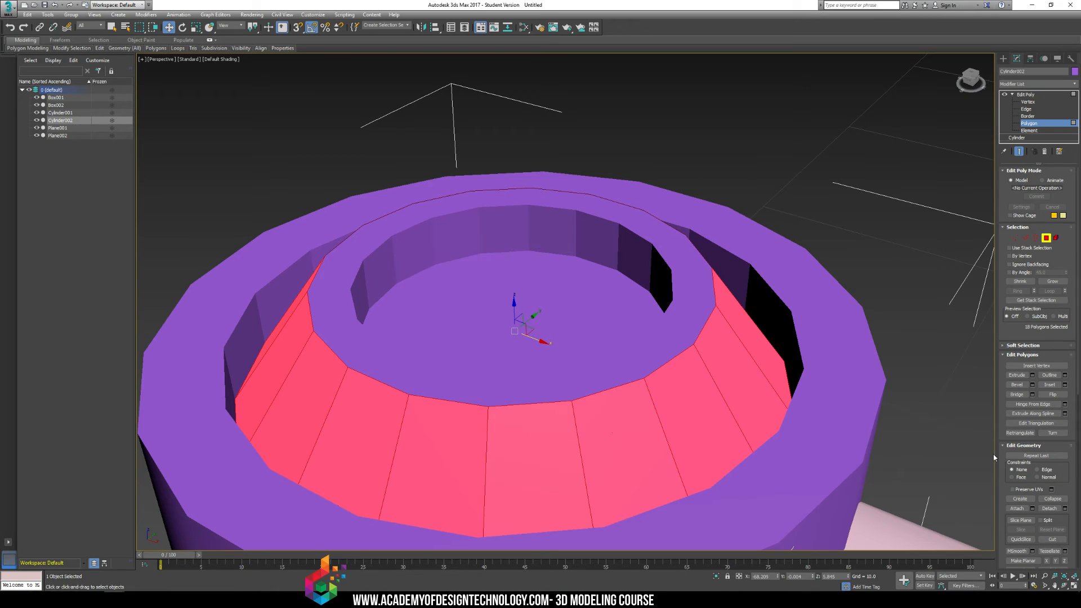
# - Assign the selected sloped polygons to one shared smoothing group so the ring shades smoothly, and deselect them
pyautogui.moveTo(997, 478); pyautogui.dragTo(998, 183)
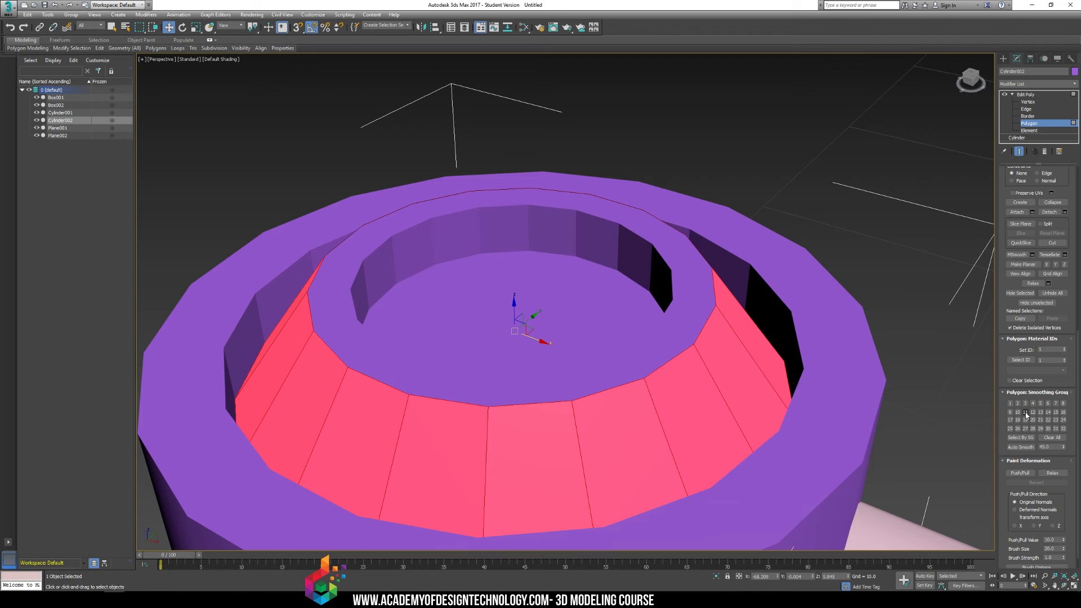
pyautogui.click(792, 185)
pyautogui.scroll(-3, 634, 282)
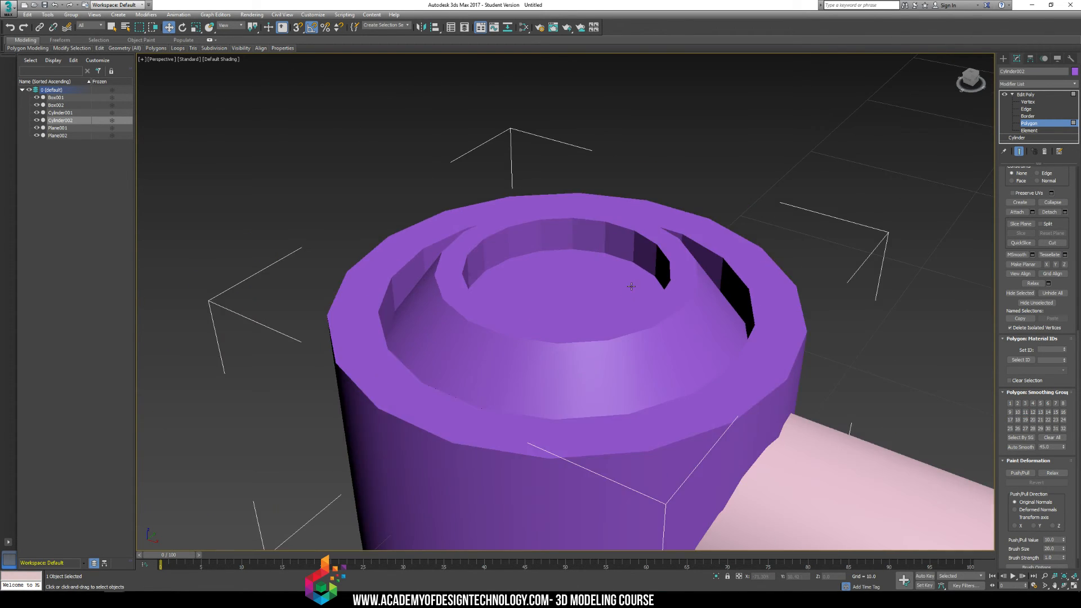
# - Select the vertical wall polygons along the first half of the round recess at the centre of the pommel's top
pyautogui.scroll(-3, 630, 286)
pyautogui.keyDown('alt'); pyautogui.moveTo(631, 287); pyautogui.dragTo(601, 326, button='middle'); pyautogui.keyUp('alt')
pyautogui.scroll(3, 601, 326)
pyautogui.keyDown('ctrl'); pyautogui.click(589, 327); pyautogui.keyUp('ctrl')
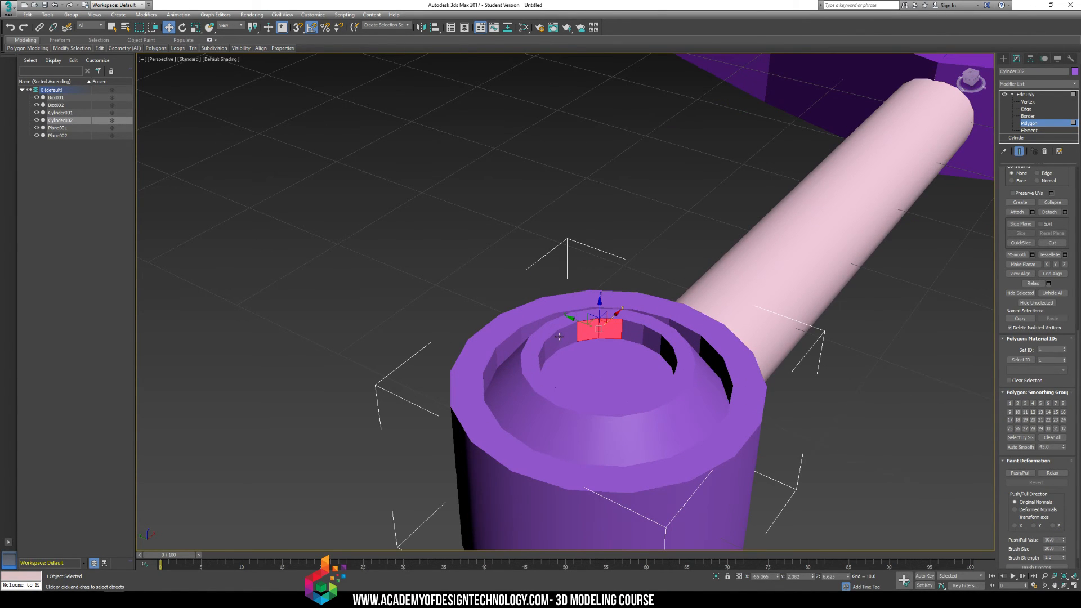
pyautogui.keyDown('ctrl'); pyautogui.click(567, 333); pyautogui.keyUp('ctrl')
pyautogui.keyDown('ctrl'); pyautogui.click(550, 345); pyautogui.keyUp('ctrl')
pyautogui.keyDown('alt'); pyautogui.moveTo(550, 344); pyautogui.dragTo(360, 310, button='middle'); pyautogui.keyUp('alt')
pyautogui.keyDown('ctrl'); pyautogui.click(540, 313); pyautogui.keyUp('ctrl')
pyautogui.keyDown('ctrl'); pyautogui.click(512, 322); pyautogui.keyUp('ctrl')
pyautogui.hotkey('ctrl', 'z')
pyautogui.keyDown('ctrl'); pyautogui.click(512, 313); pyautogui.keyUp('ctrl')
pyautogui.keyDown('ctrl'); pyautogui.click(497, 312); pyautogui.keyUp('ctrl')
pyautogui.keyDown('ctrl'); pyautogui.click(482, 317); pyautogui.keyUp('ctrl')
# - Add the remaining wall polygons of the central recess to the selection, assign them all to smoothing group 22 and deselect them
pyautogui.keyDown('ctrl'); pyautogui.click(564, 277); pyautogui.keyUp('ctrl')
pyautogui.keyDown('ctrl'); pyautogui.click(542, 274); pyautogui.keyUp('ctrl')
pyautogui.keyDown('ctrl'); pyautogui.click(528, 267); pyautogui.keyUp('ctrl')
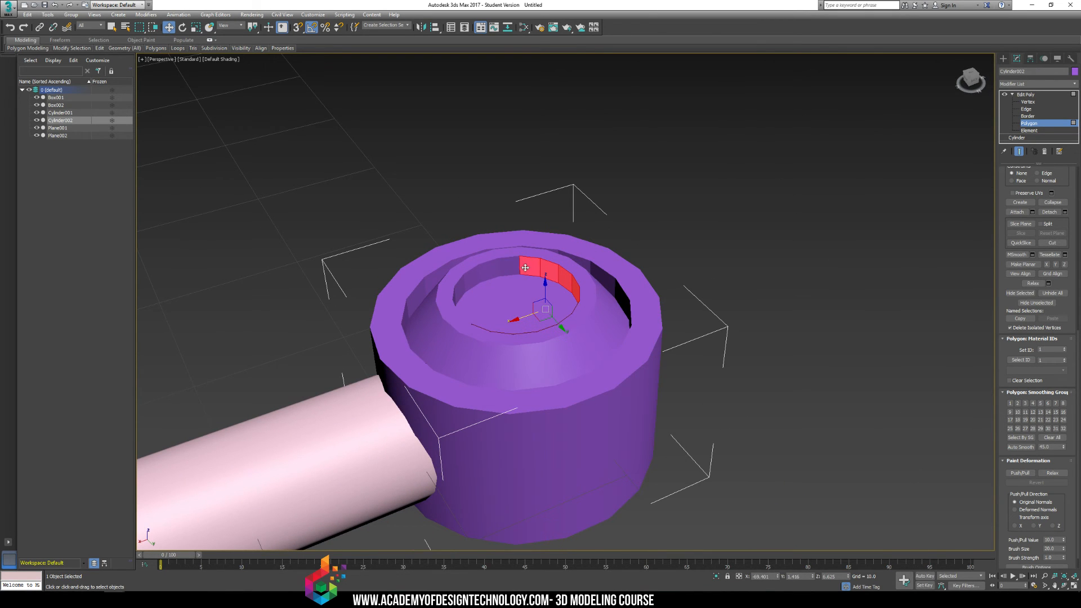
pyautogui.keyDown('ctrl'); pyautogui.click(510, 266); pyautogui.keyUp('ctrl')
pyautogui.keyDown('ctrl'); pyautogui.click(492, 270); pyautogui.keyUp('ctrl')
pyautogui.keyDown('ctrl'); pyautogui.click(474, 276); pyautogui.keyUp('ctrl')
pyautogui.moveTo(474, 277)
pyautogui.keyDown('alt'); pyautogui.mouseDown(button='middle')
pyautogui.moveTo(400, 286)
pyautogui.moveTo(470, 273)
pyautogui.mouseUp(button='middle'); pyautogui.keyUp('alt')
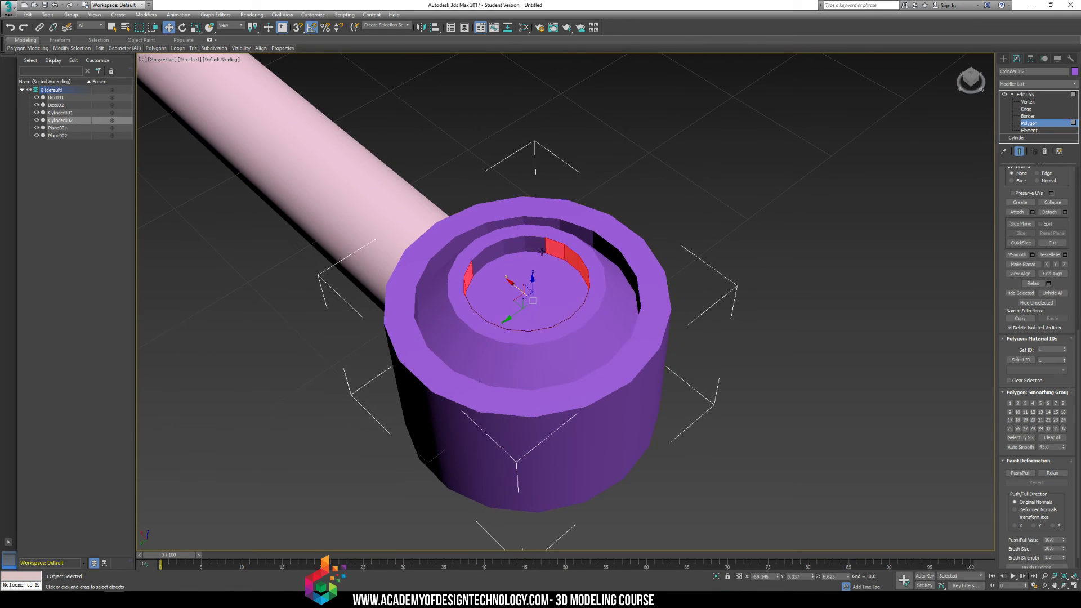
pyautogui.keyDown('ctrl'); pyautogui.click(534, 245); pyautogui.keyUp('ctrl')
pyautogui.keyDown('ctrl'); pyautogui.click(513, 245); pyautogui.keyUp('ctrl')
pyautogui.keyDown('ctrl'); pyautogui.click(494, 250); pyautogui.keyUp('ctrl')
pyautogui.keyDown('ctrl'); pyautogui.click(479, 260); pyautogui.keyUp('ctrl')
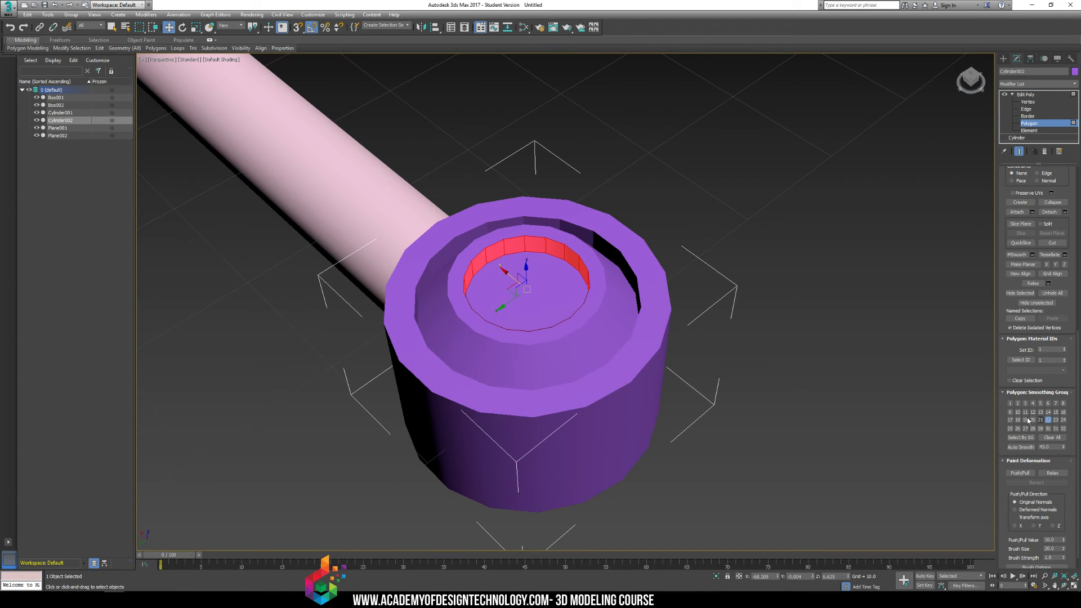
pyautogui.click(789, 230)
# - Select the inward-facing wall polygons along about half of the pommel's outer rim, around the sloped ring
pyautogui.keyDown('alt'); pyautogui.moveTo(620, 231); pyautogui.dragTo(304, 306, button='middle'); pyautogui.keyUp('alt')
pyautogui.click(433, 268)
pyautogui.keyDown('ctrl'); pyautogui.click(417, 281); pyautogui.keyUp('ctrl')
pyautogui.keyDown('ctrl'); pyautogui.click(358, 293); pyautogui.keyUp('ctrl')
pyautogui.keyDown('ctrl'); pyautogui.click(339, 309); pyautogui.keyUp('ctrl')
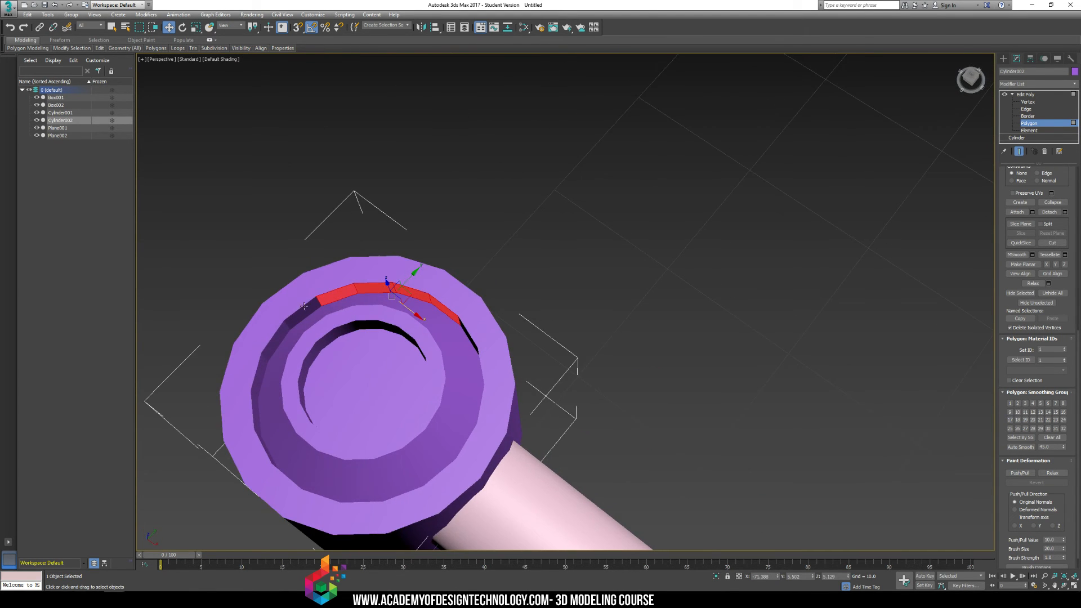
pyautogui.keyDown('ctrl'); pyautogui.click(302, 309); pyautogui.keyUp('ctrl')
pyautogui.keyDown('ctrl'); pyautogui.click(275, 340); pyautogui.keyUp('ctrl')
pyautogui.keyDown('ctrl'); pyautogui.click(259, 374); pyautogui.keyUp('ctrl')
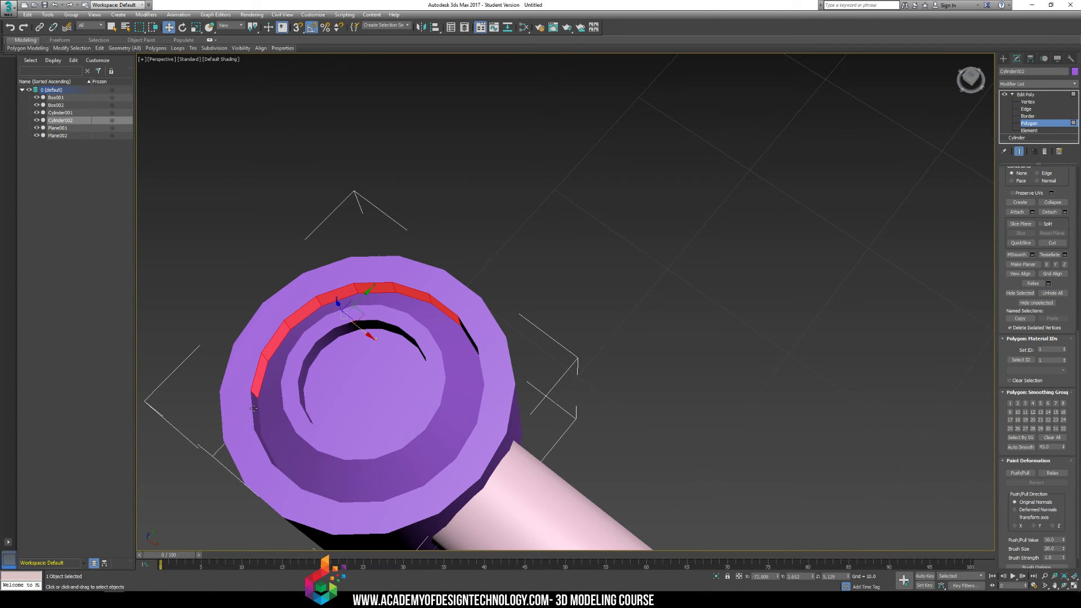
pyautogui.keyDown('ctrl'); pyautogui.click(254, 409); pyautogui.keyUp('ctrl')
# - Add the remaining inner wall polygons of the outer rim to the selection, assign them all to smoothing group 21 and deselect them
pyautogui.keyDown('alt'); pyautogui.moveTo(255, 409); pyautogui.dragTo(332, 340, button='middle'); pyautogui.keyUp('alt')
pyautogui.keyDown('ctrl'); pyautogui.click(415, 285); pyautogui.keyUp('ctrl')
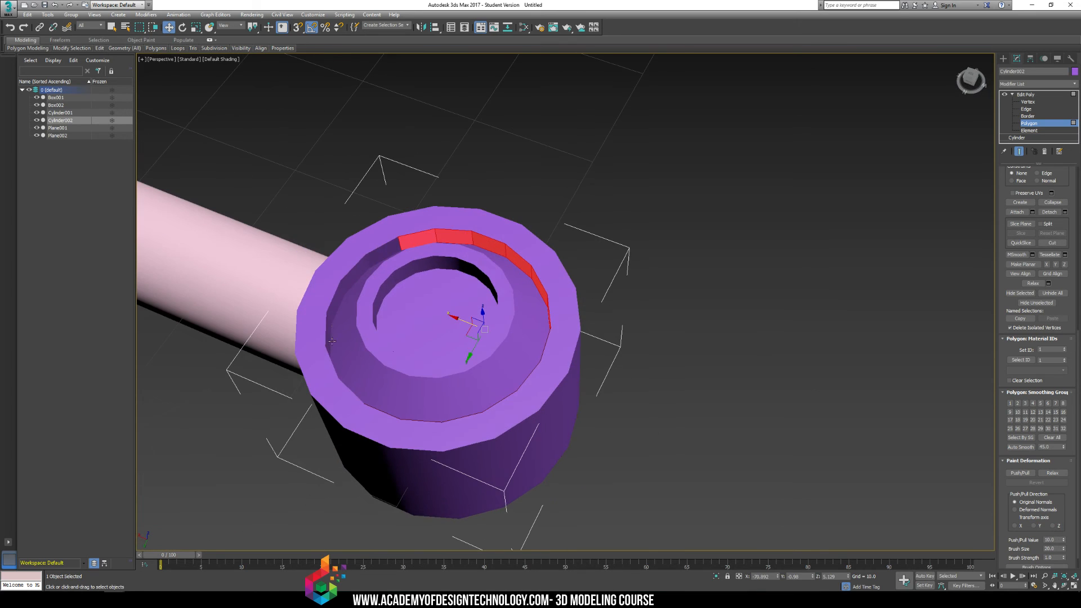
pyautogui.keyDown('ctrl'); pyautogui.click(381, 255); pyautogui.keyUp('ctrl')
pyautogui.keyDown('ctrl'); pyautogui.click(356, 273); pyautogui.keyUp('ctrl')
pyautogui.keyDown('alt'); pyautogui.moveTo(429, 241); pyautogui.dragTo(367, 237, button='middle'); pyautogui.keyUp('alt')
pyautogui.keyDown('ctrl'); pyautogui.click(416, 229); pyautogui.keyUp('ctrl')
pyautogui.keyDown('ctrl'); pyautogui.click(386, 242); pyautogui.keyUp('ctrl')
pyautogui.keyDown('ctrl'); pyautogui.click(362, 261); pyautogui.keyUp('ctrl')
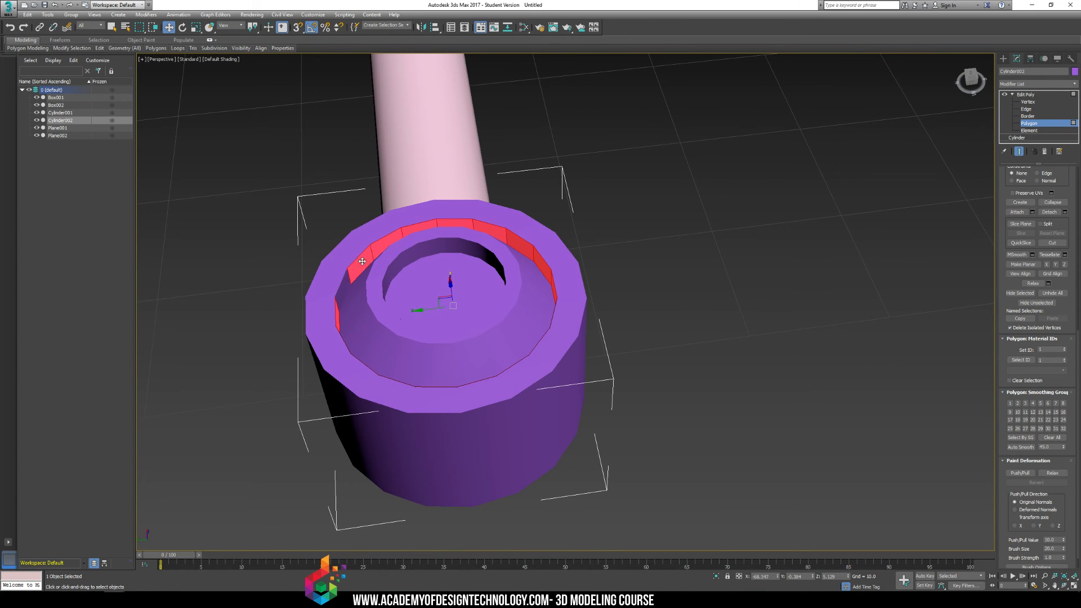
pyautogui.keyDown('ctrl'); pyautogui.click(344, 292); pyautogui.keyUp('ctrl')
pyautogui.keyDown('alt'); pyautogui.moveTo(583, 244); pyautogui.dragTo(782, 232, button='middle'); pyautogui.keyUp('alt')
pyautogui.click(1039, 419)
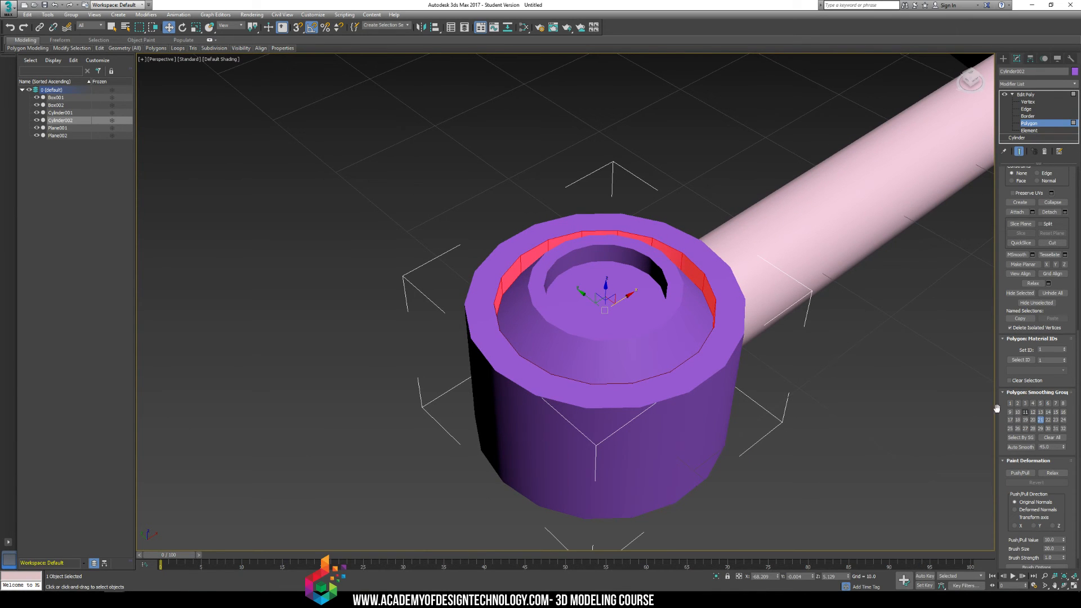
pyautogui.click(687, 171)
# - Examine the shading of the pommel and the whole sword from several angles, leaving polygon editing for the object creation tools
pyautogui.keyDown('alt'); pyautogui.moveTo(687, 171); pyautogui.dragTo(669, 199, button='middle'); pyautogui.keyUp('alt')
pyautogui.moveTo(625, 172); pyautogui.dragTo(663, 275, button='middle')
pyautogui.scroll(-5, 661, 271)
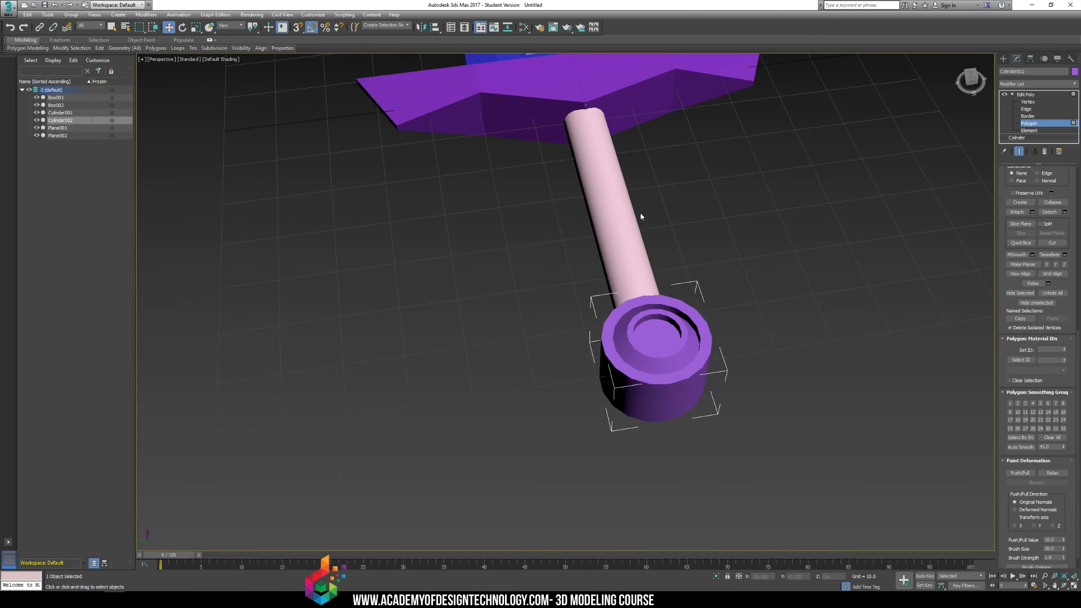
pyautogui.keyDown('alt'); pyautogui.moveTo(641, 217); pyautogui.dragTo(425, 262, button='middle'); pyautogui.keyUp('alt')
pyautogui.keyDown('alt'); pyautogui.moveTo(683, 191); pyautogui.dragTo(681, 188, button='middle'); pyautogui.keyUp('alt')
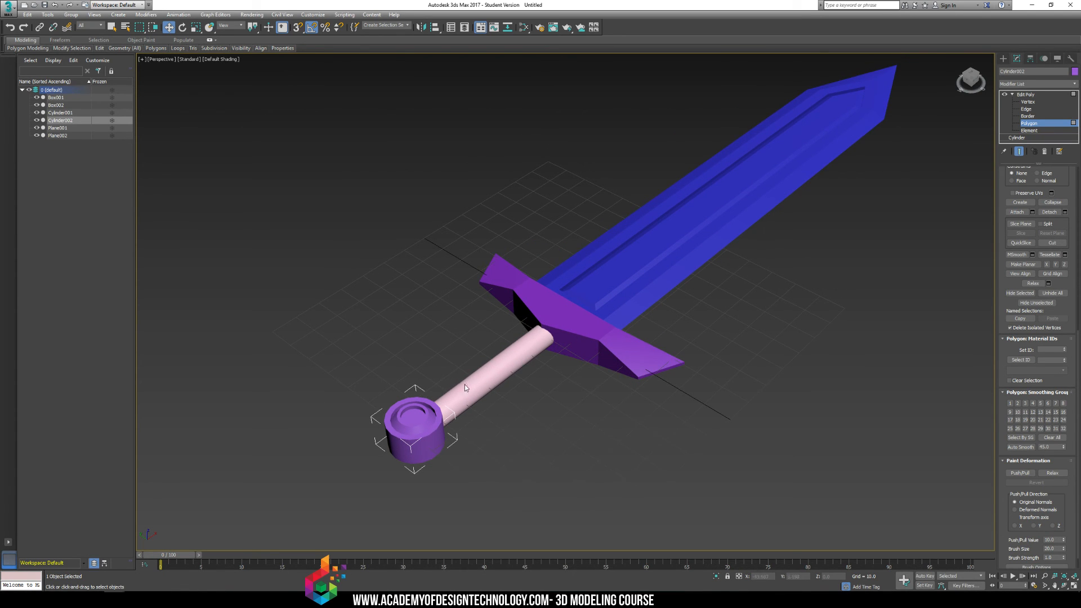
pyautogui.moveTo(497, 405); pyautogui.dragTo(542, 363, button='middle')
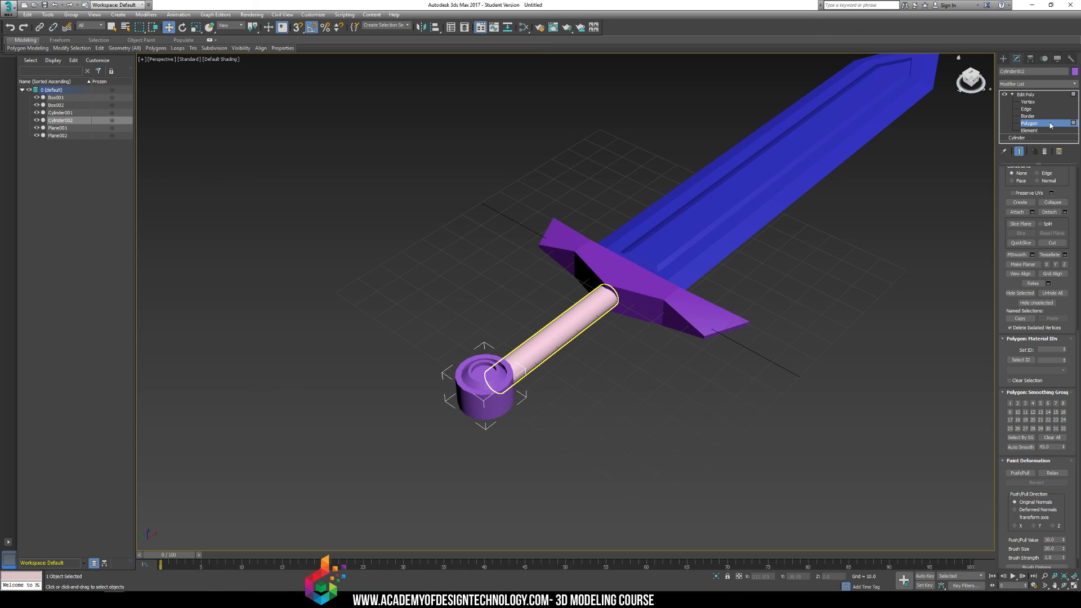
pyautogui.click(1003, 58)
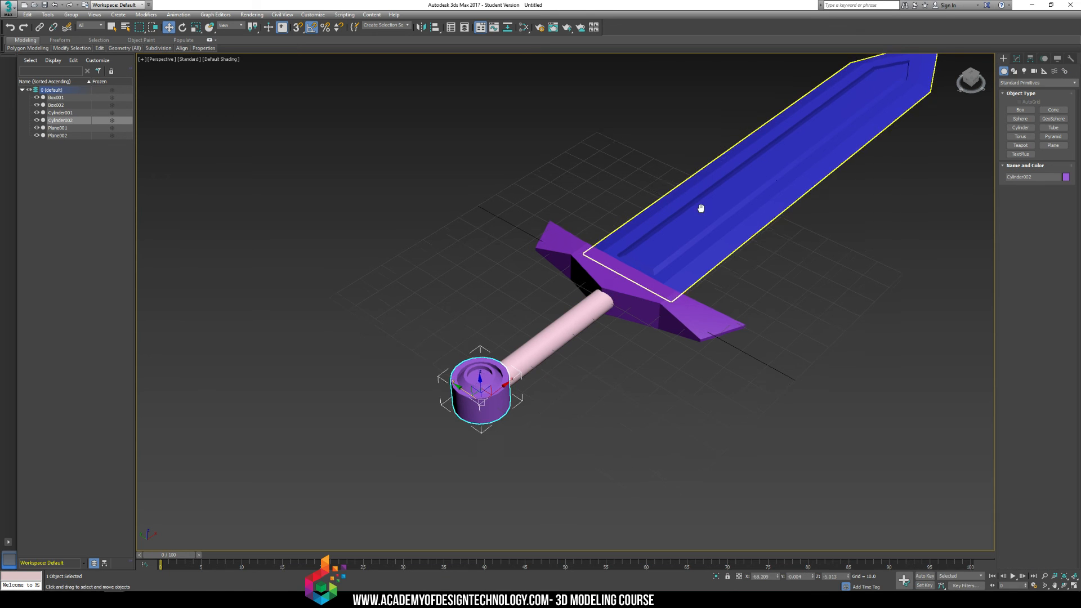
pyautogui.keyDown('alt'); pyautogui.moveTo(699, 210); pyautogui.dragTo(803, 232, button='middle'); pyautogui.keyUp('alt')
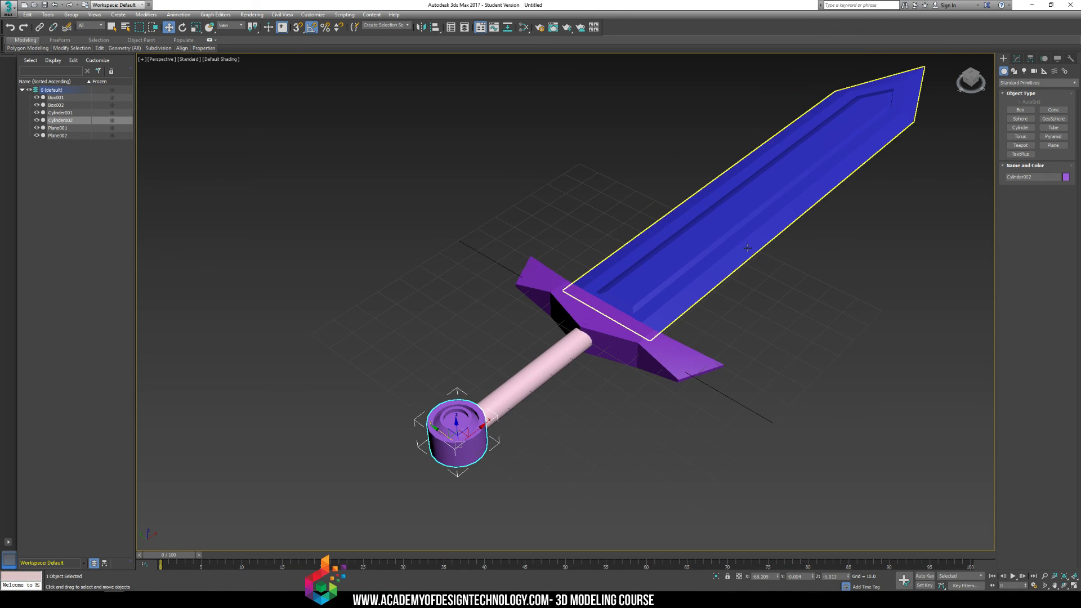